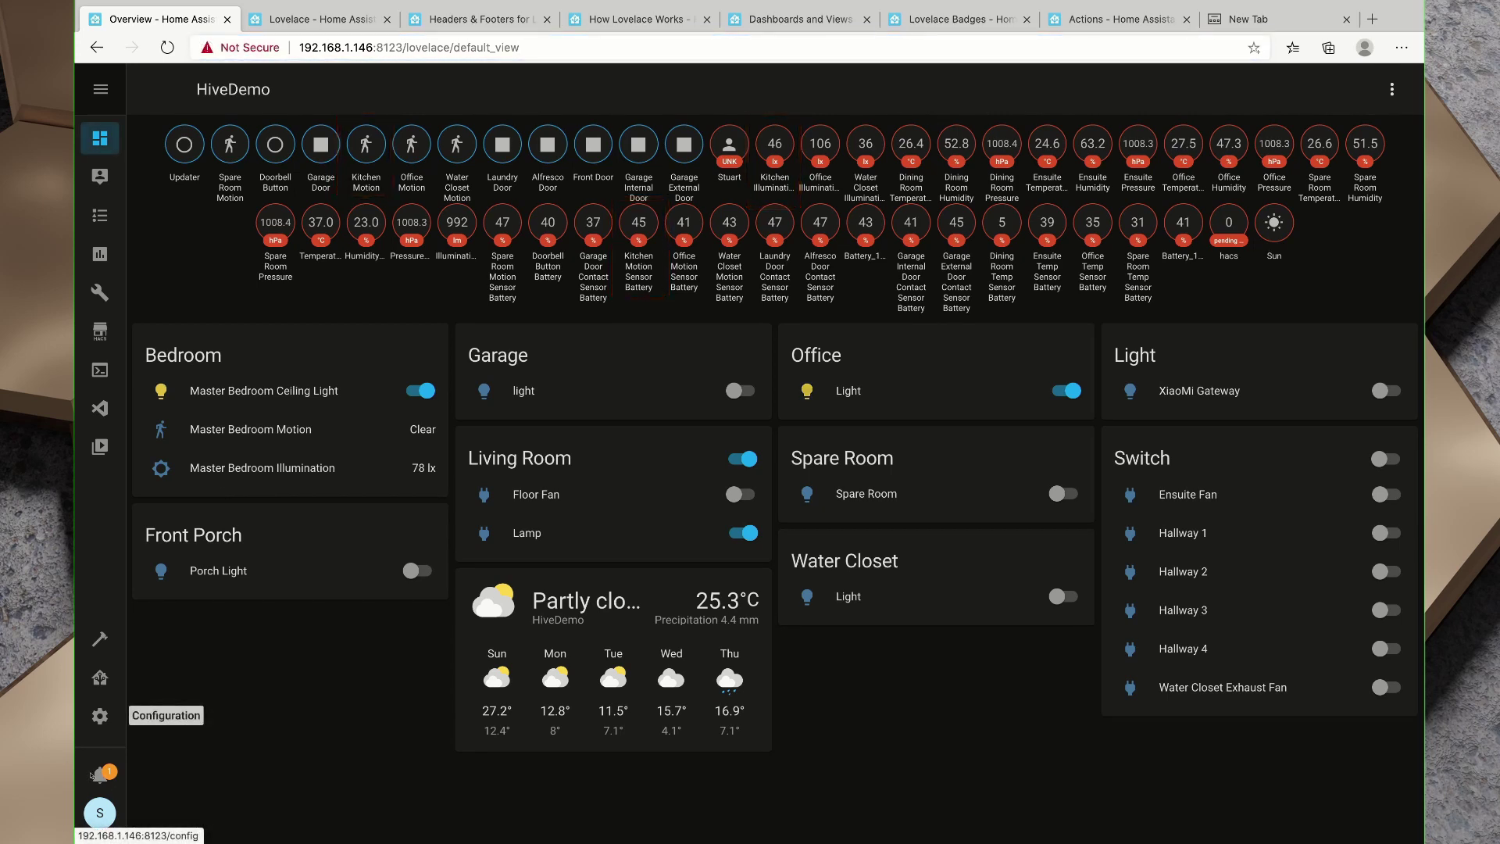
Search the configured entities for "Kitch" and open the device page related to Kitchen Illumination.
left_click(100, 716)
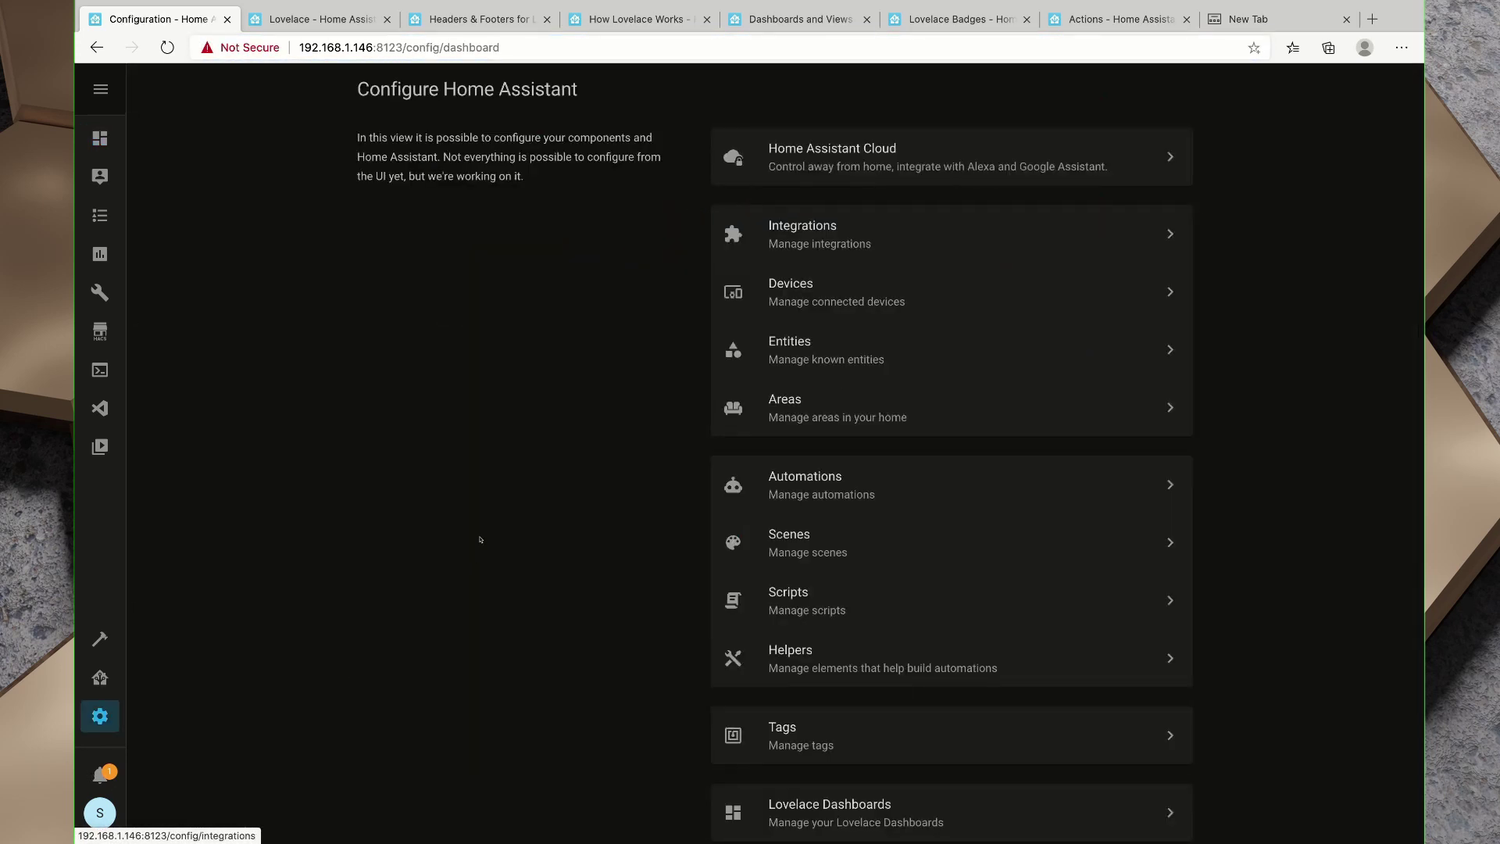
left_click(796, 350)
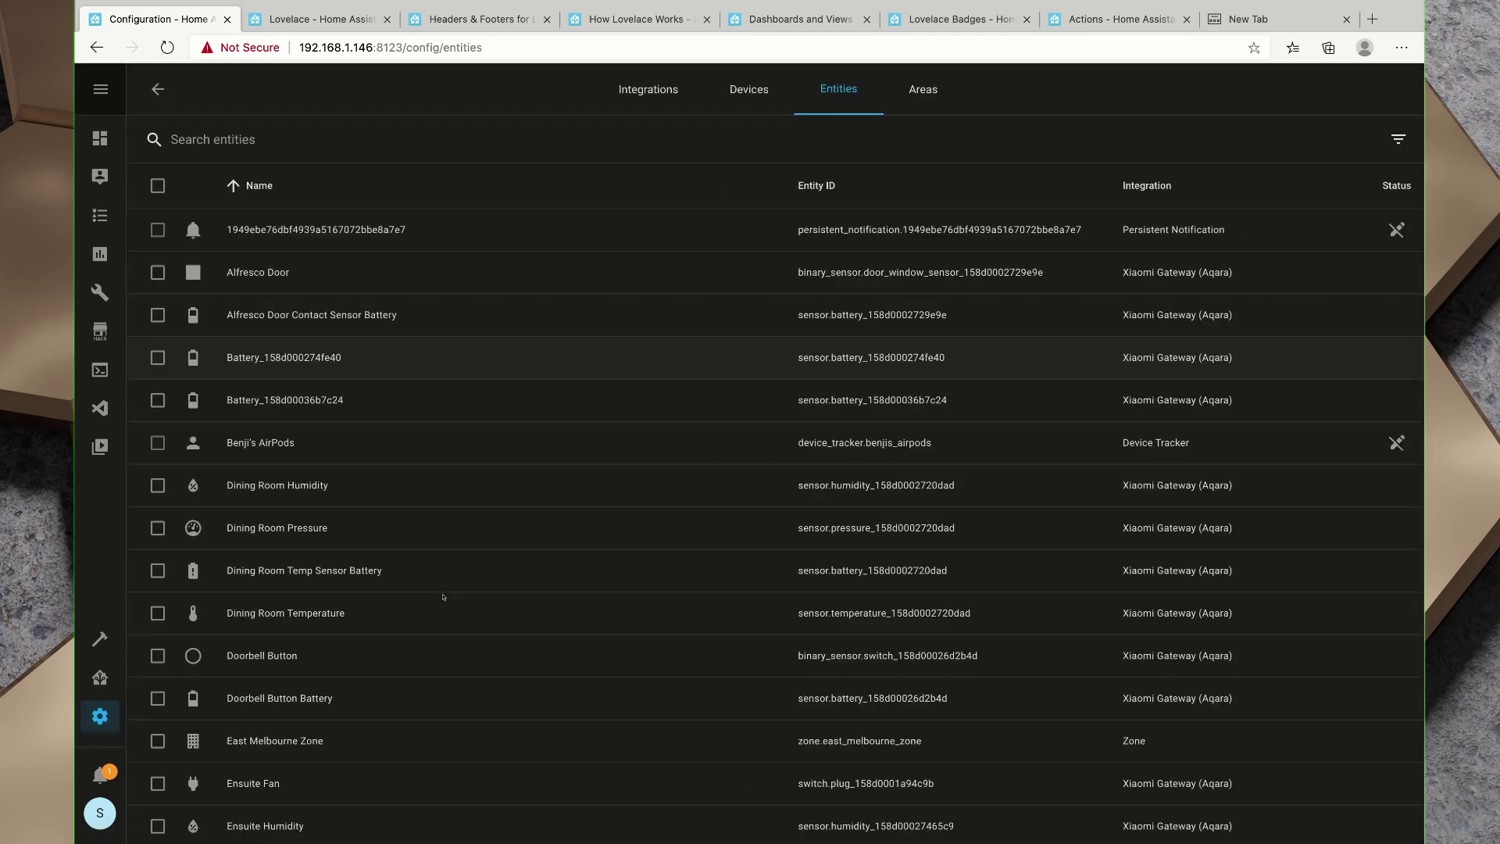
type("Kitch")
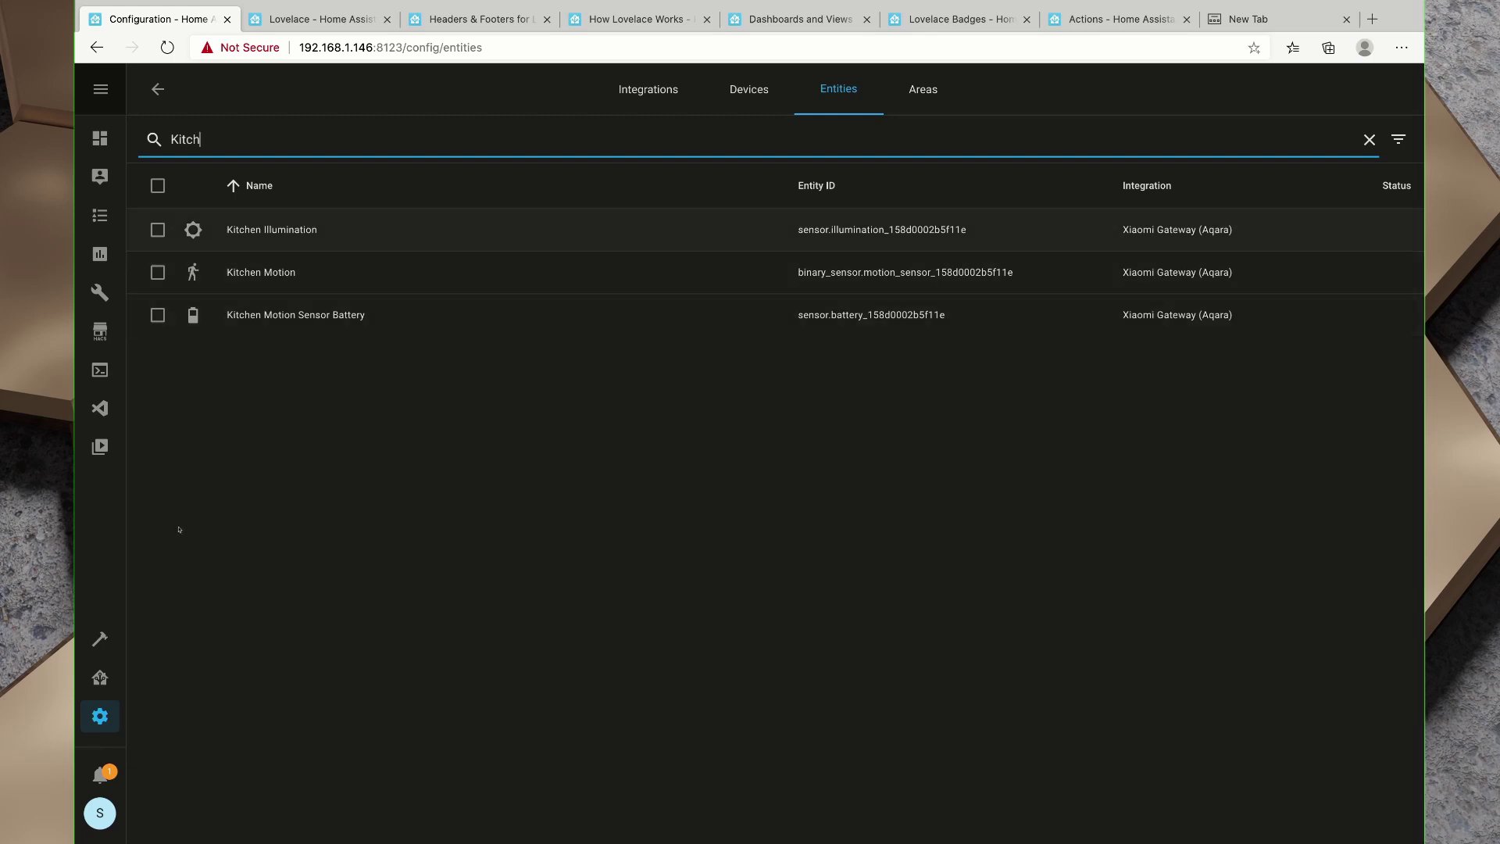
key("Return")
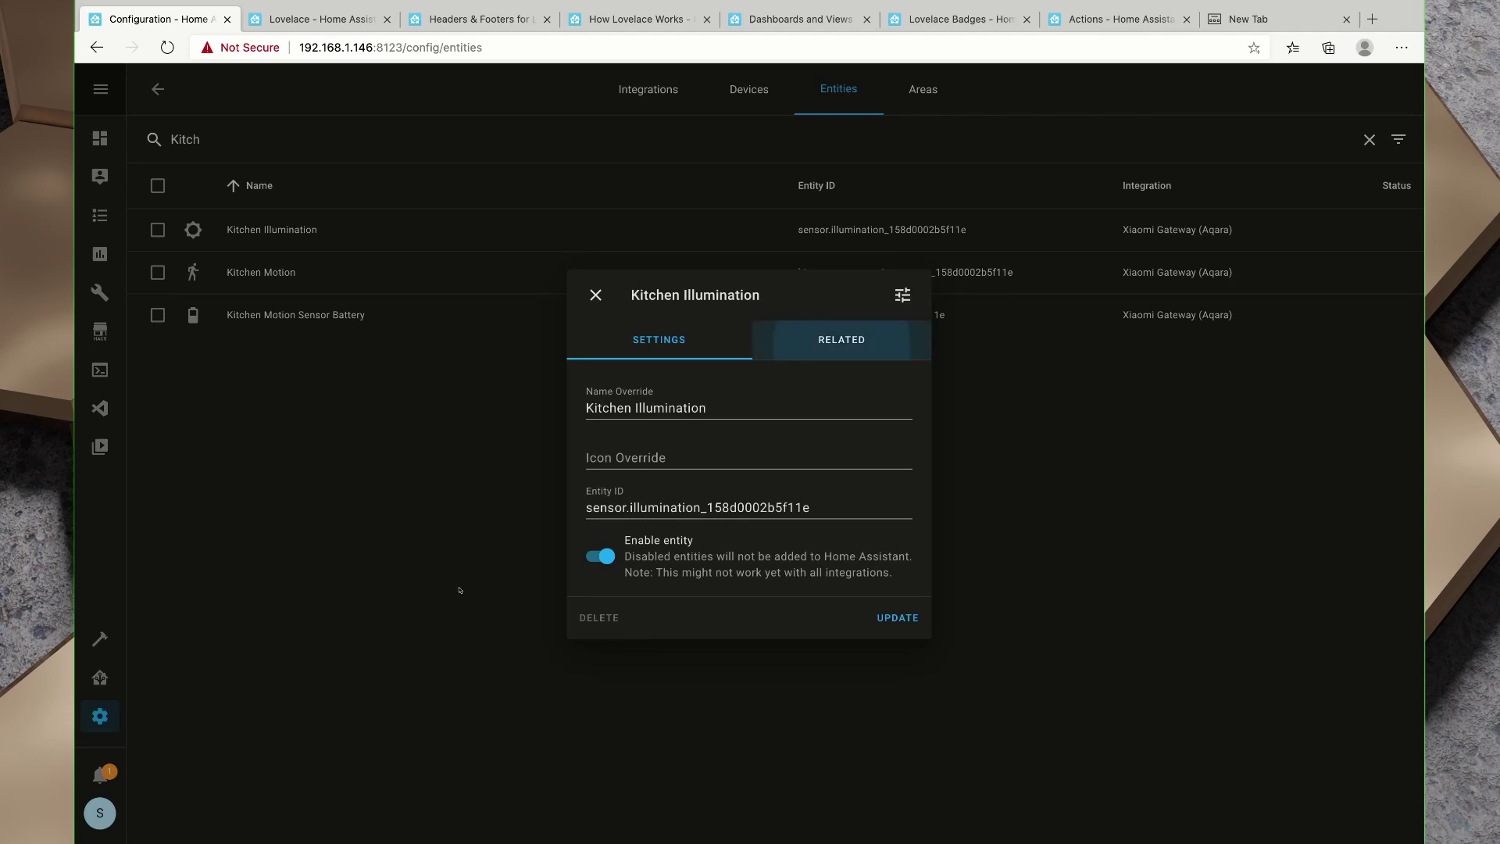
key("Right")
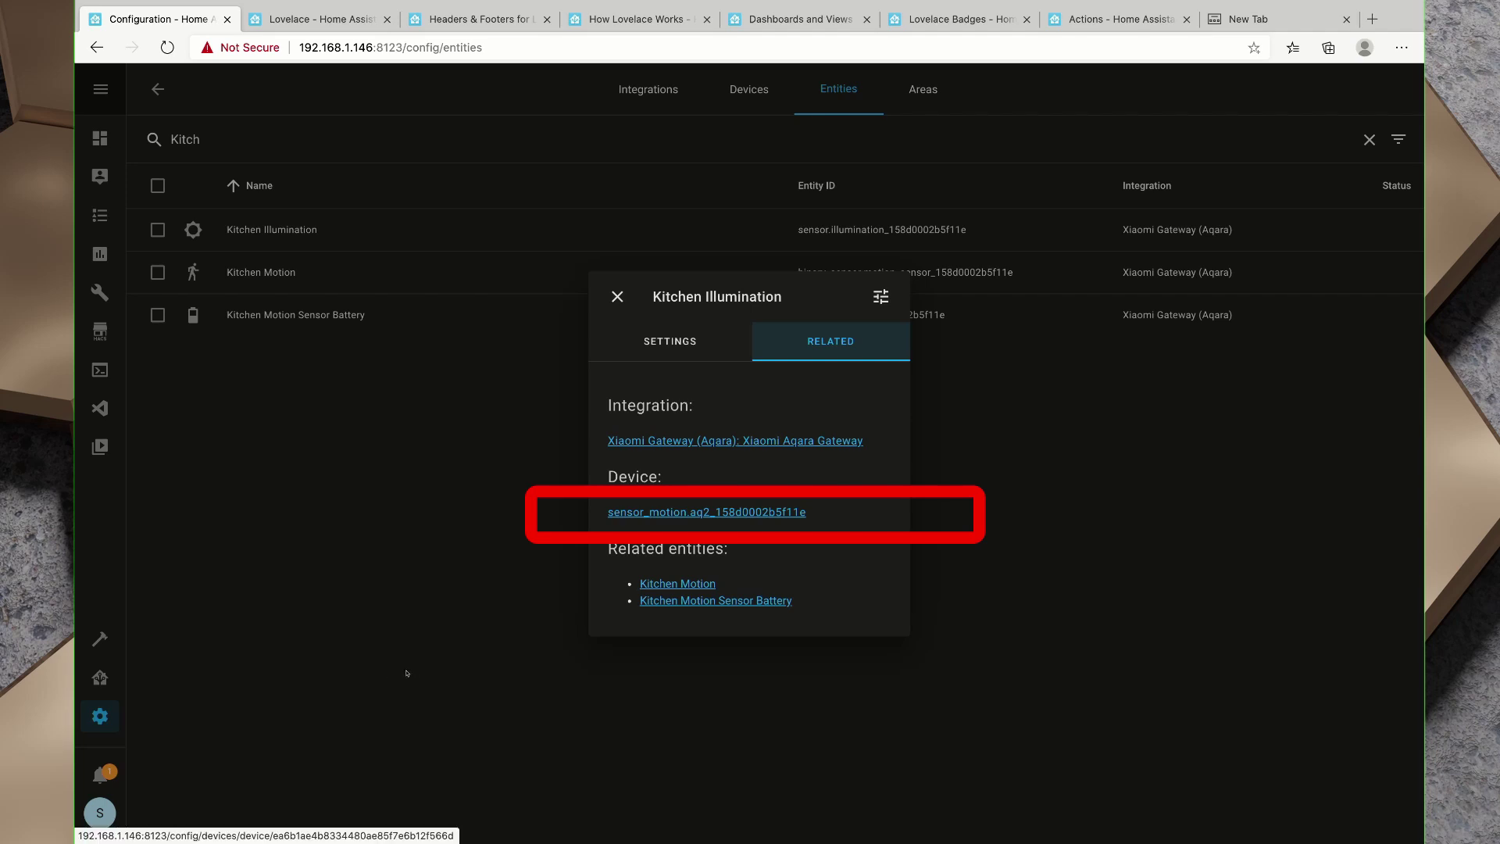
key("Return")
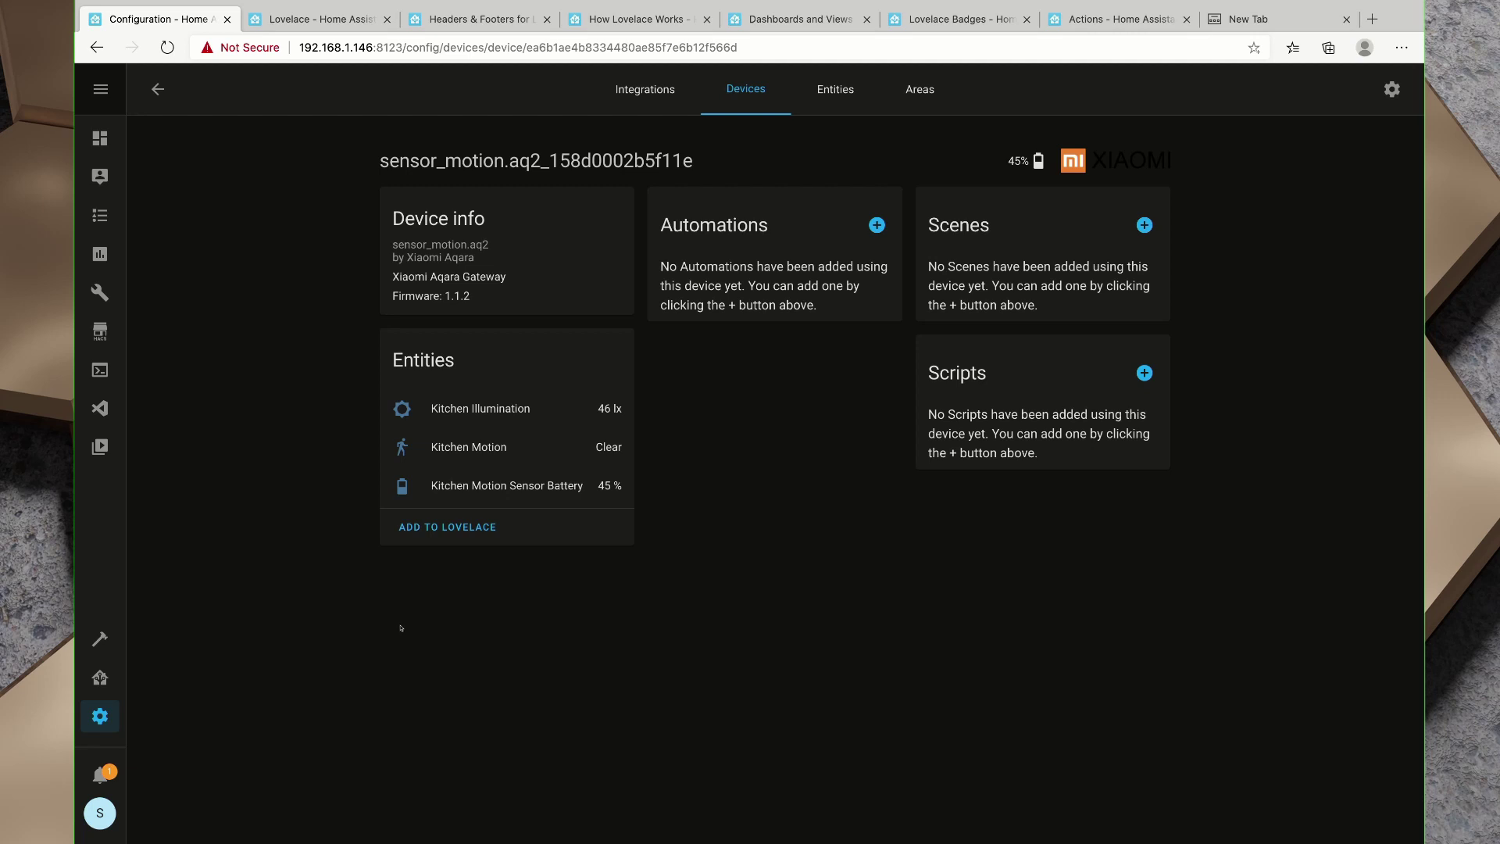
Assign the kitchen motion sensor device to the Kitchen area and return to the overview dashboard.
left_click_drag(254, 595, 330, 651)
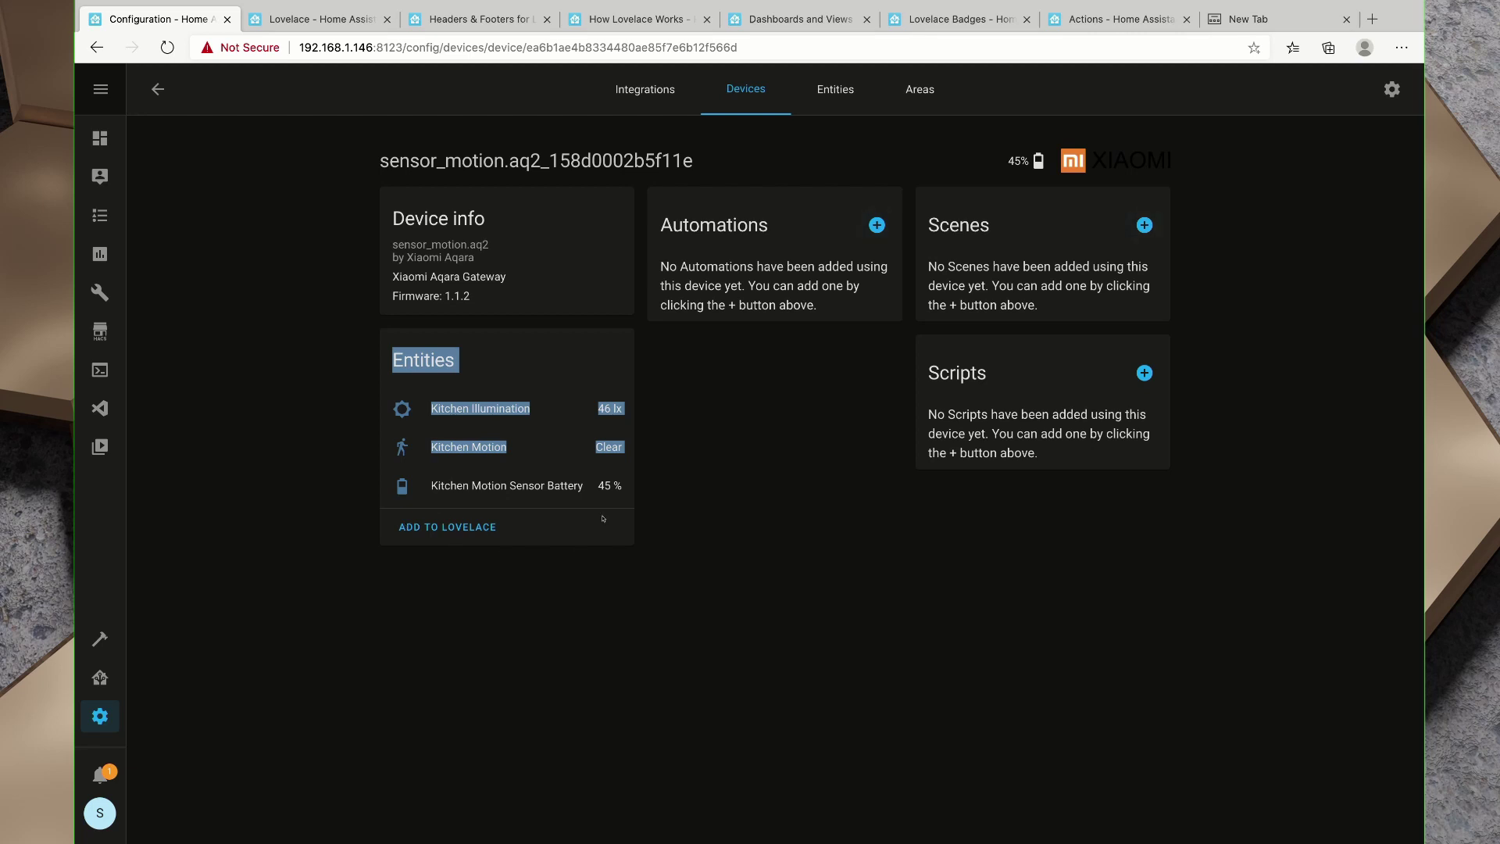
left_click_drag(234, 526, 569, 501)
left_click(288, 565)
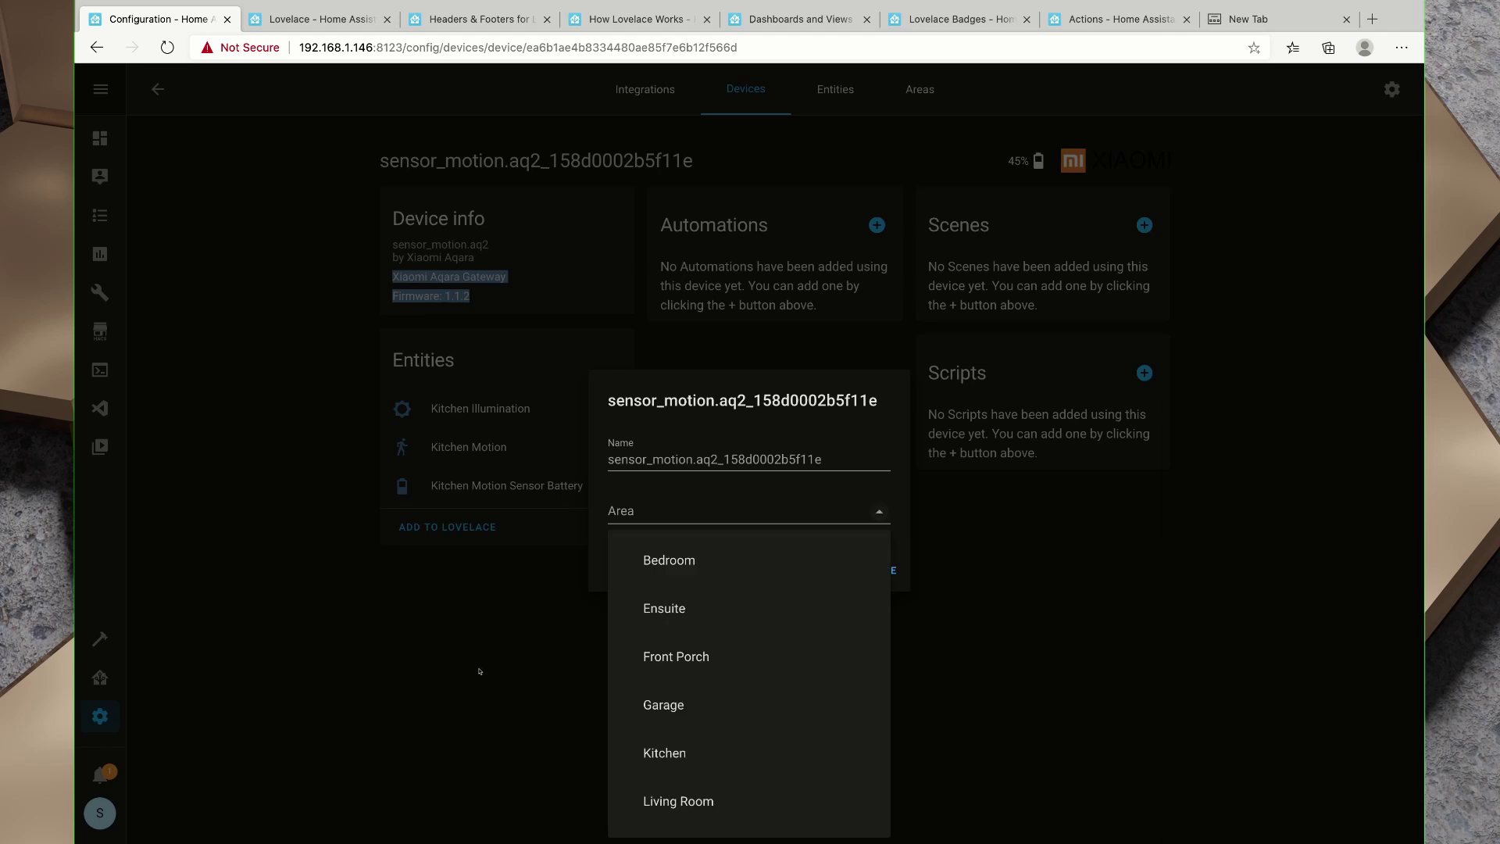
key("Return")
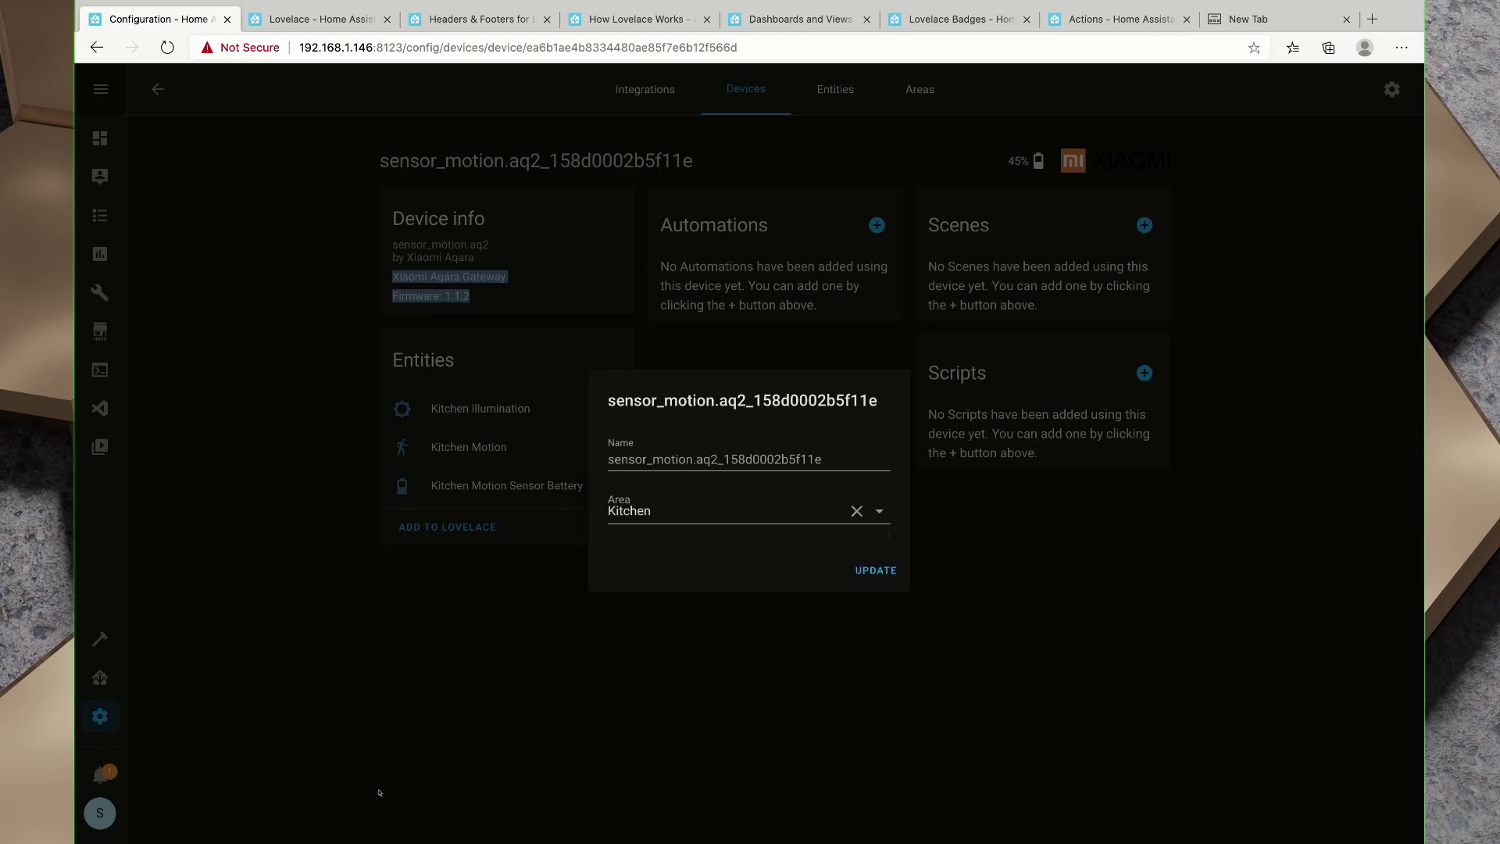
key("Return")
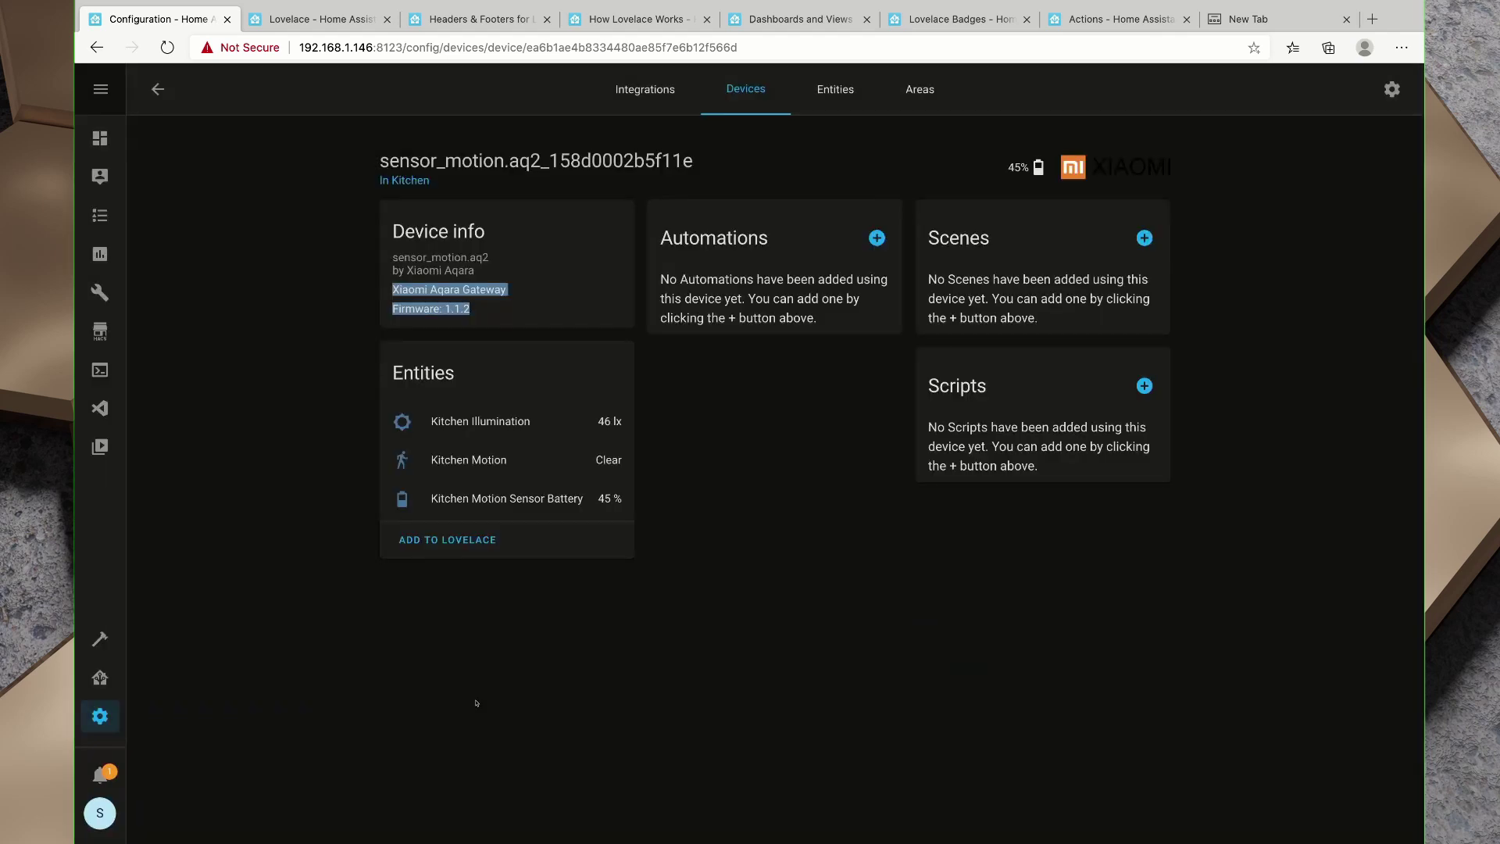
left_click(100, 138)
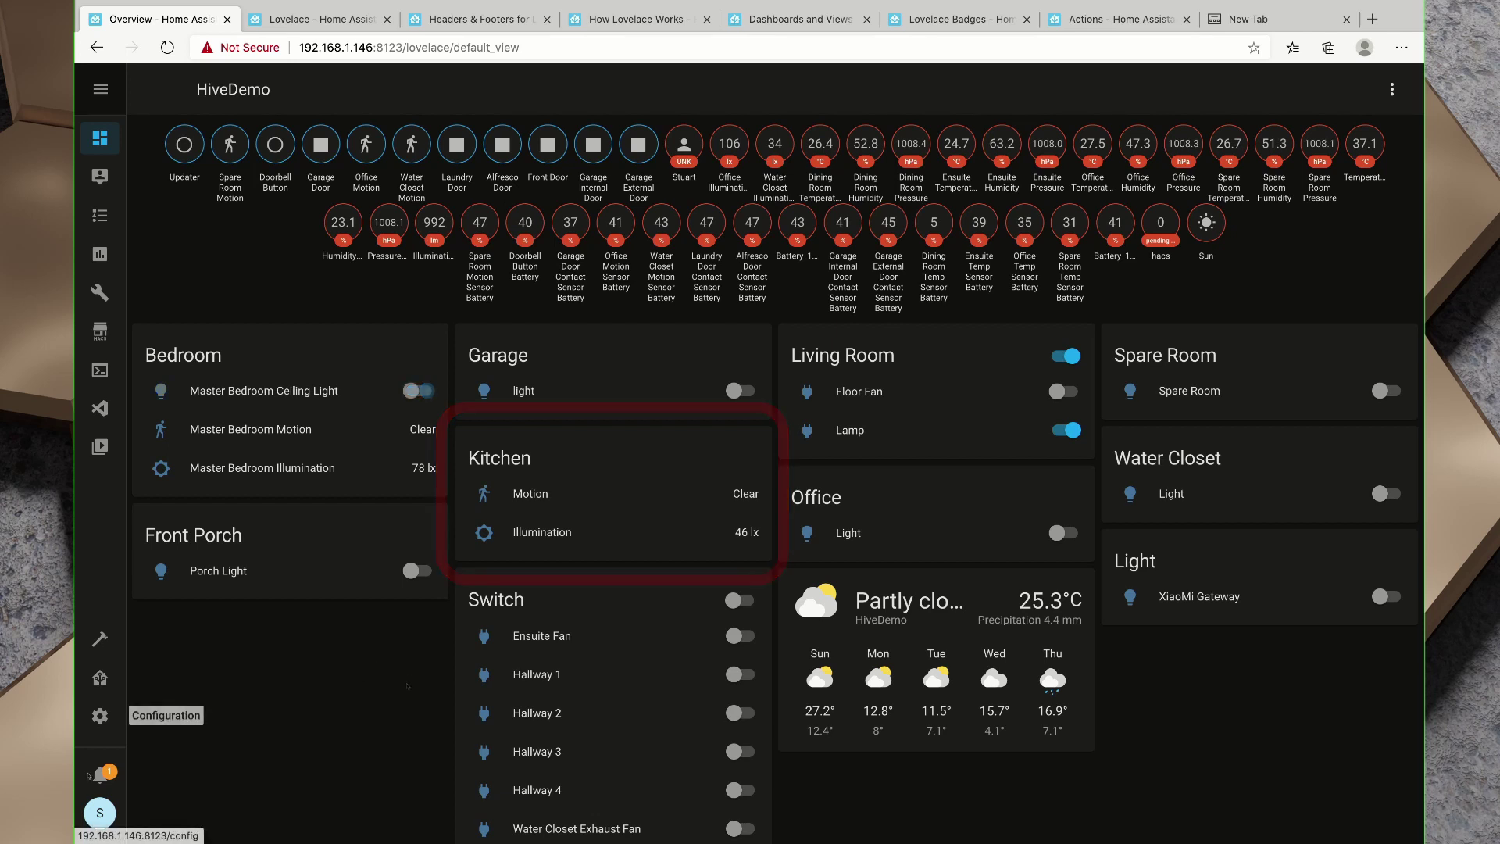
Search the configured entities for "Spa" and open the device related to Spare Room Motion.
left_click(100, 715)
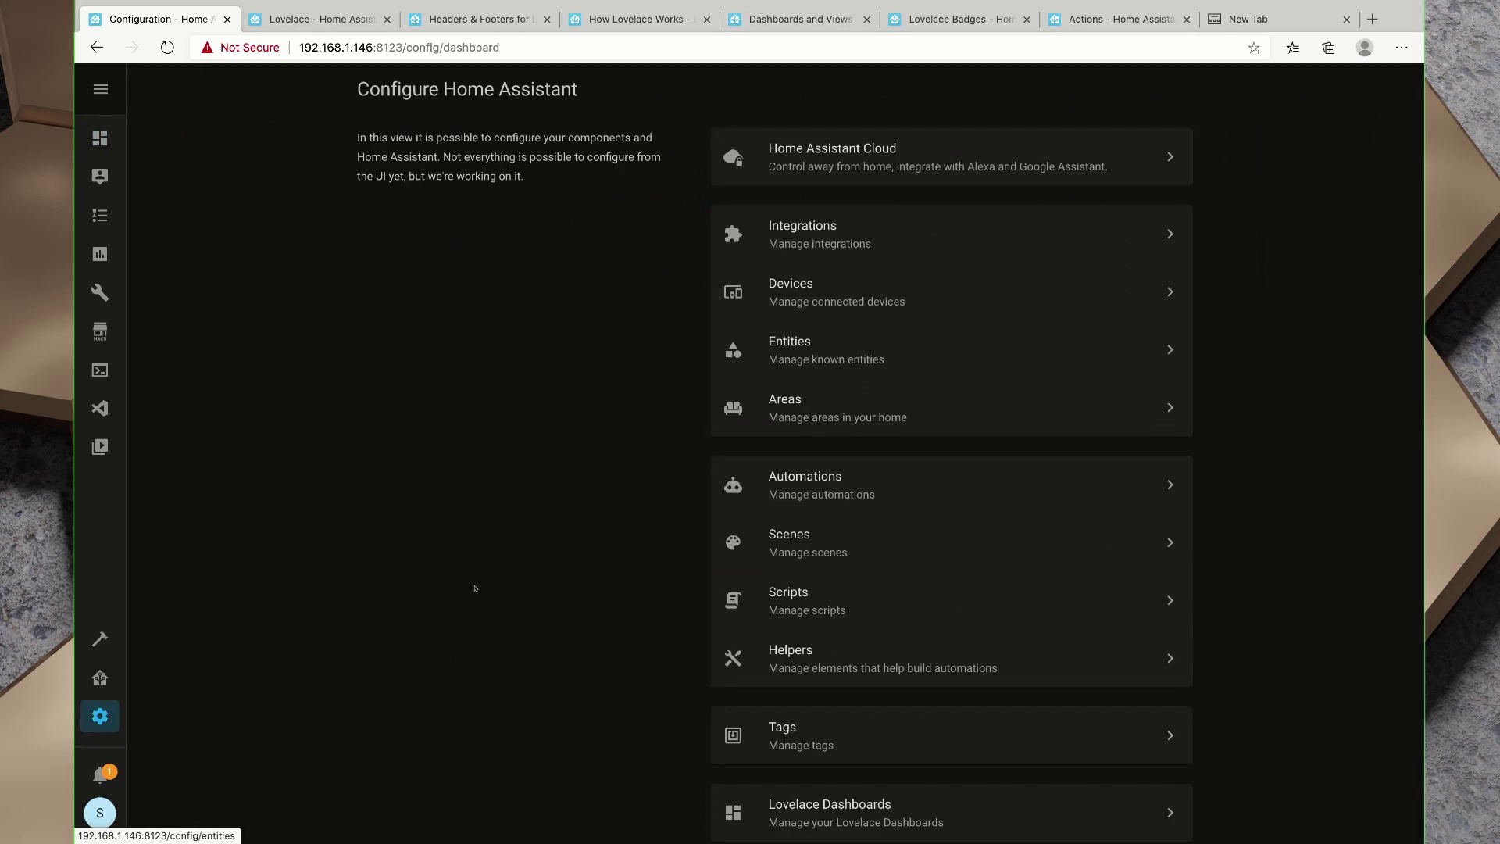
key("Return")
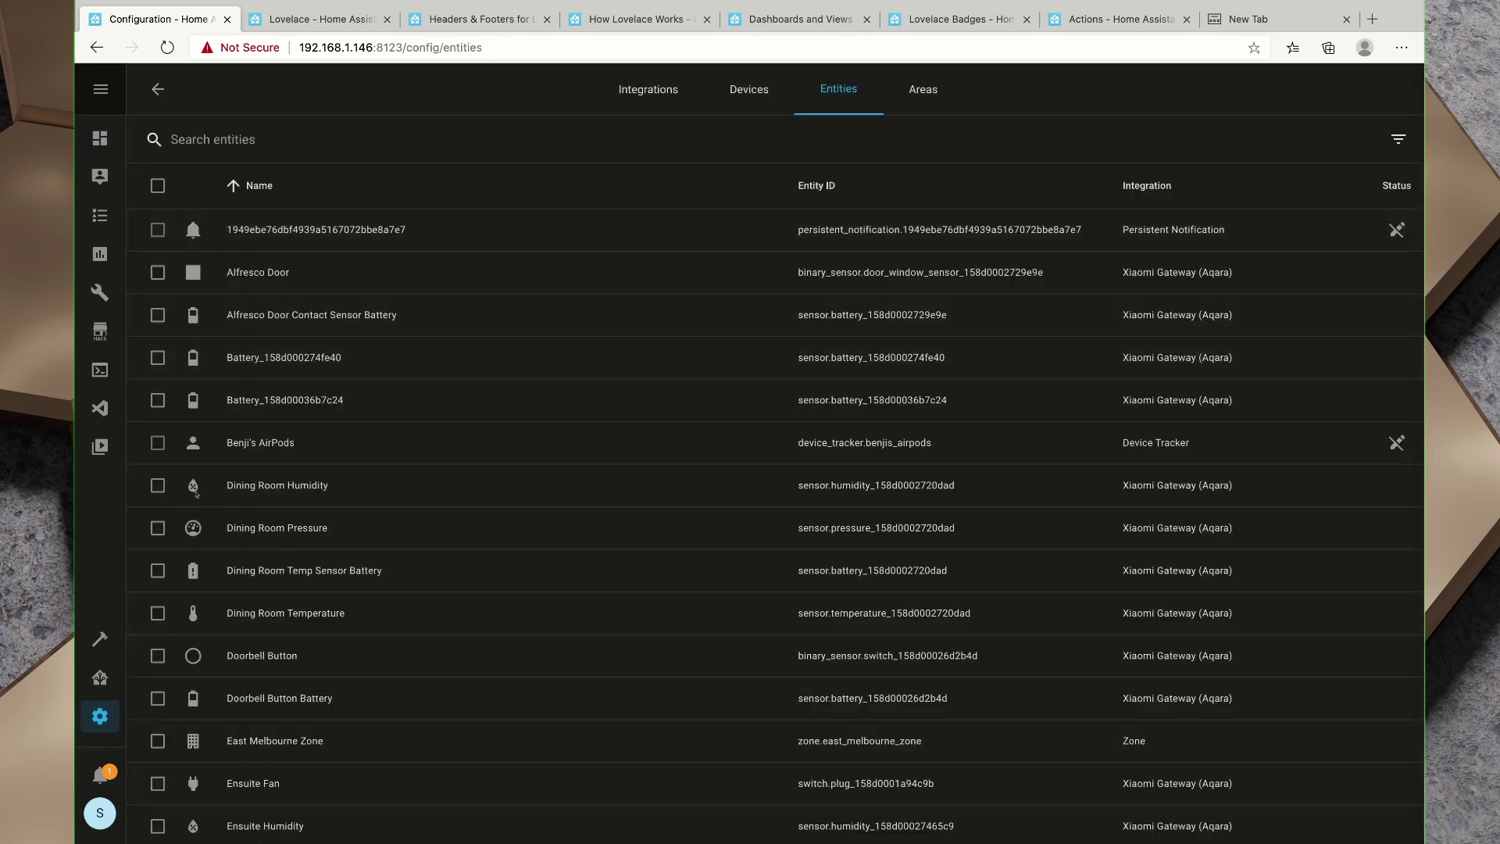
type("Spa")
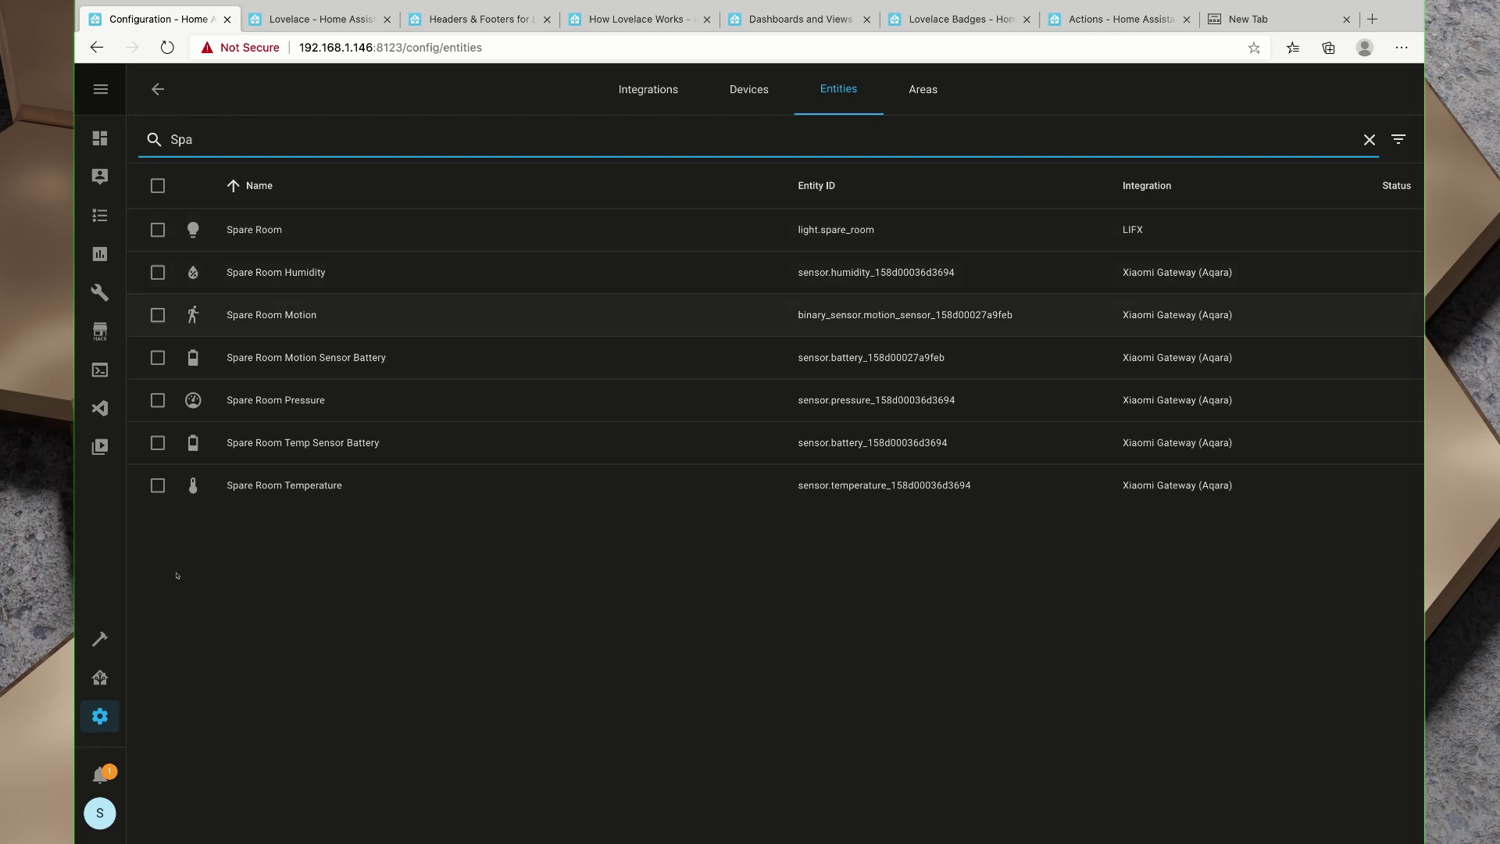
left_click(271, 315)
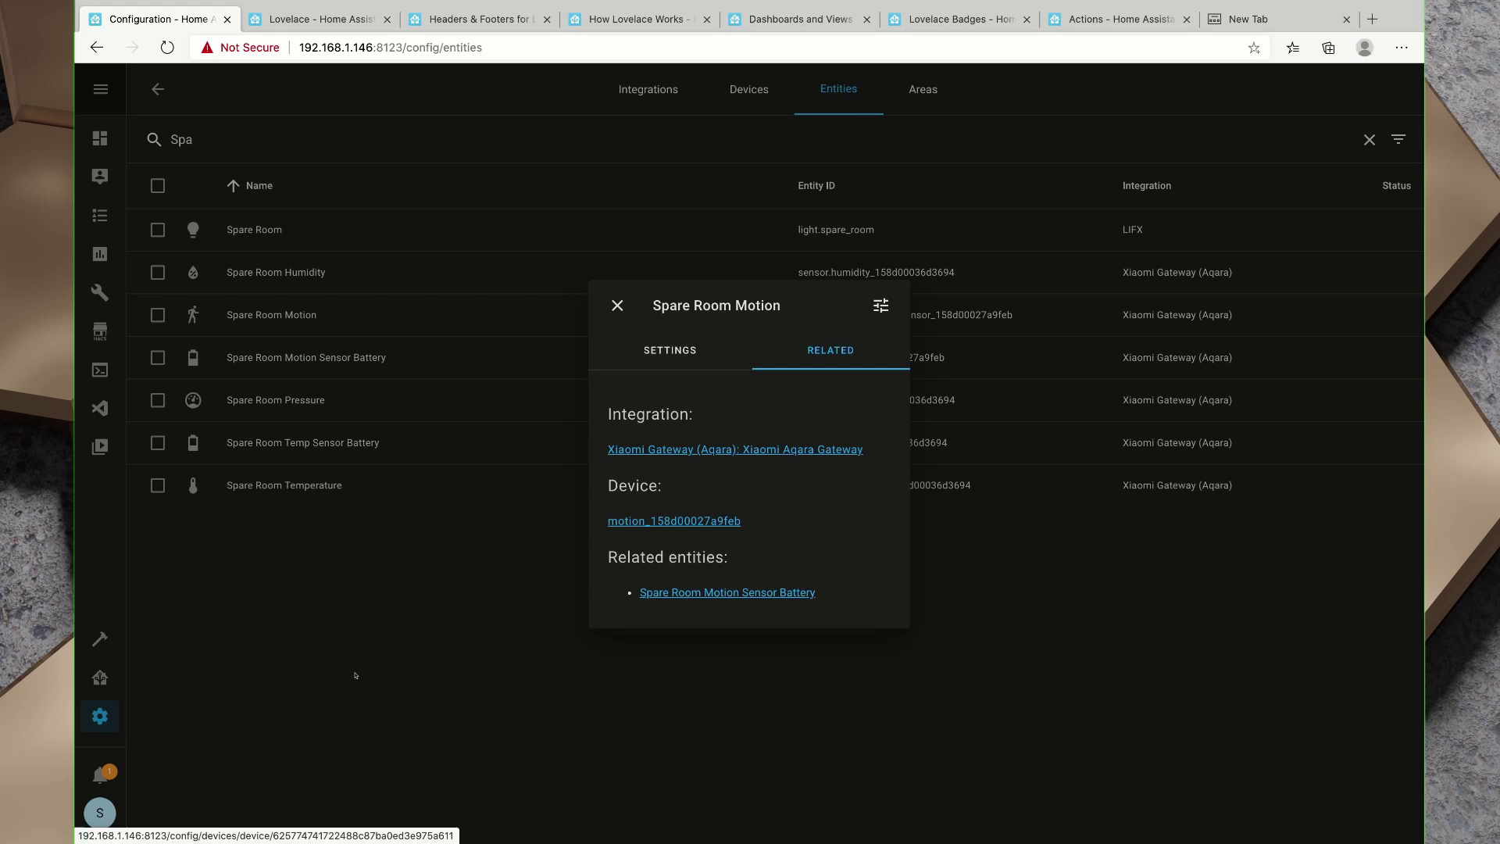
left_click(644, 521)
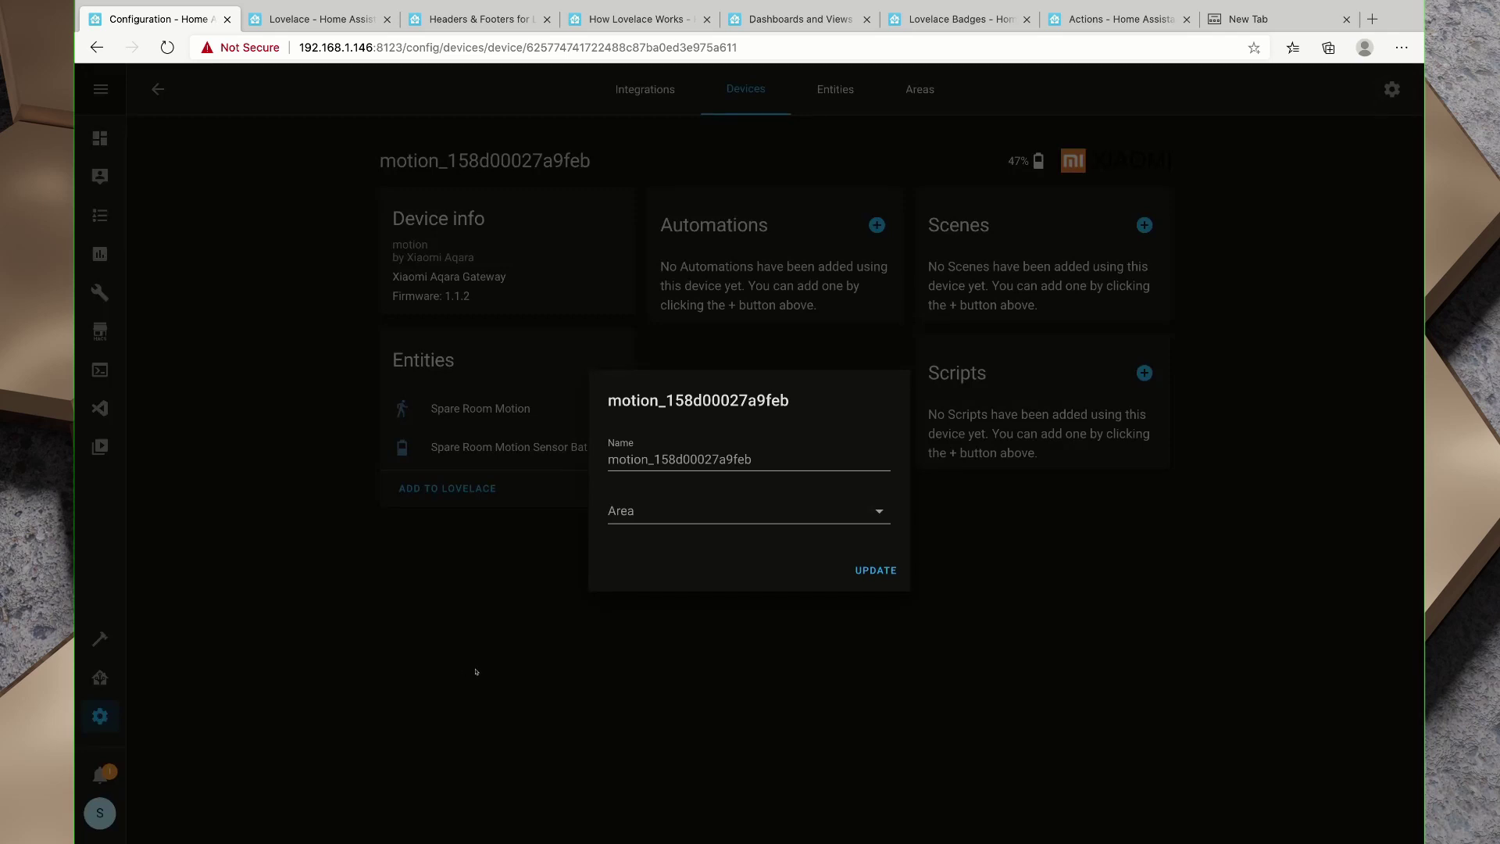
Assign the spare room motion device to the Spare Room area and return to the overview dashboard.
left_click(879, 511)
scroll(748, 688, "down", 3)
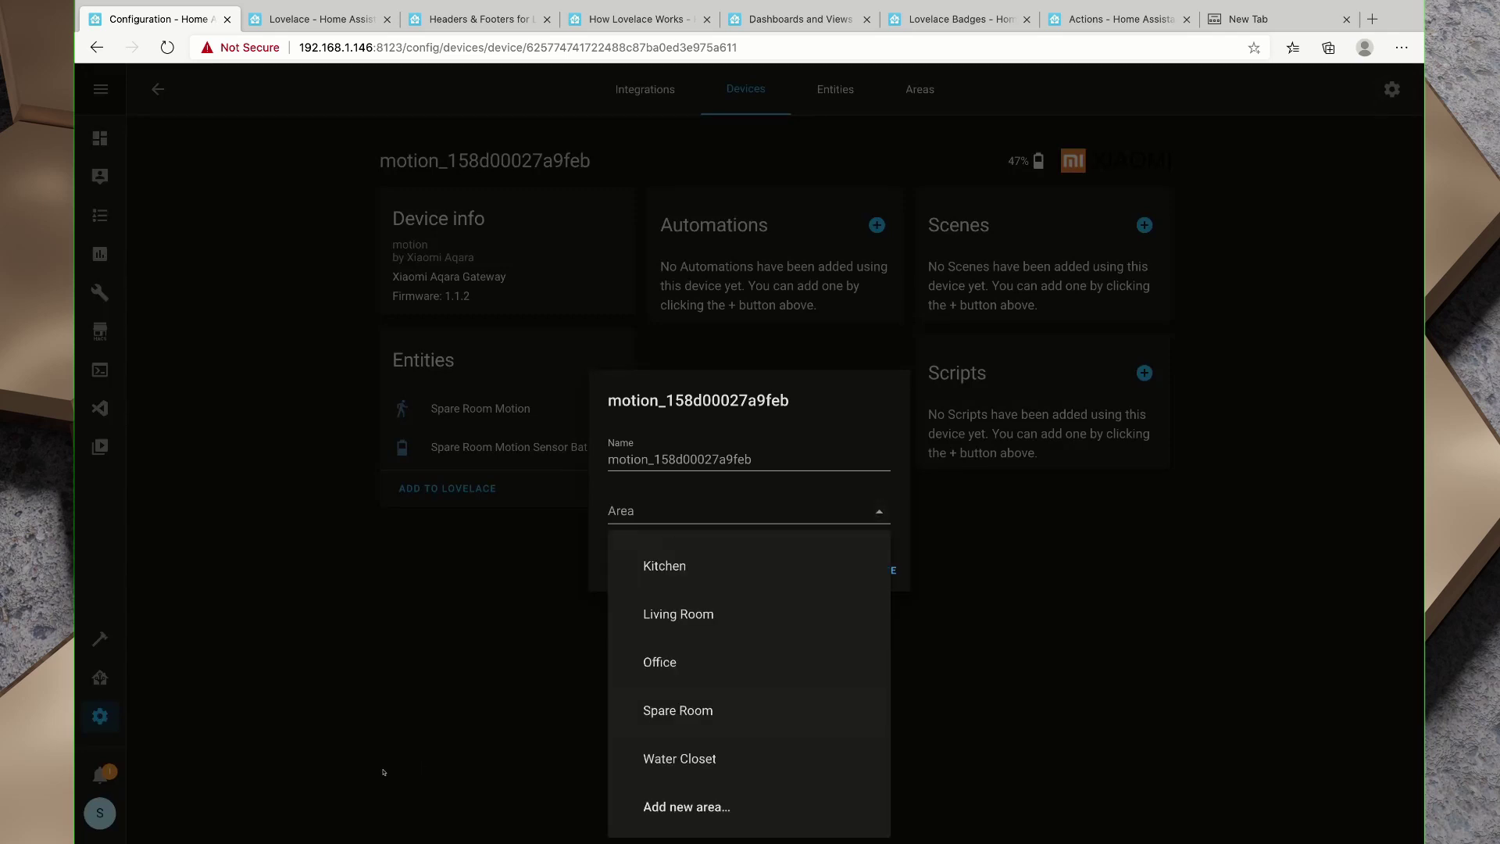
left_click(678, 710)
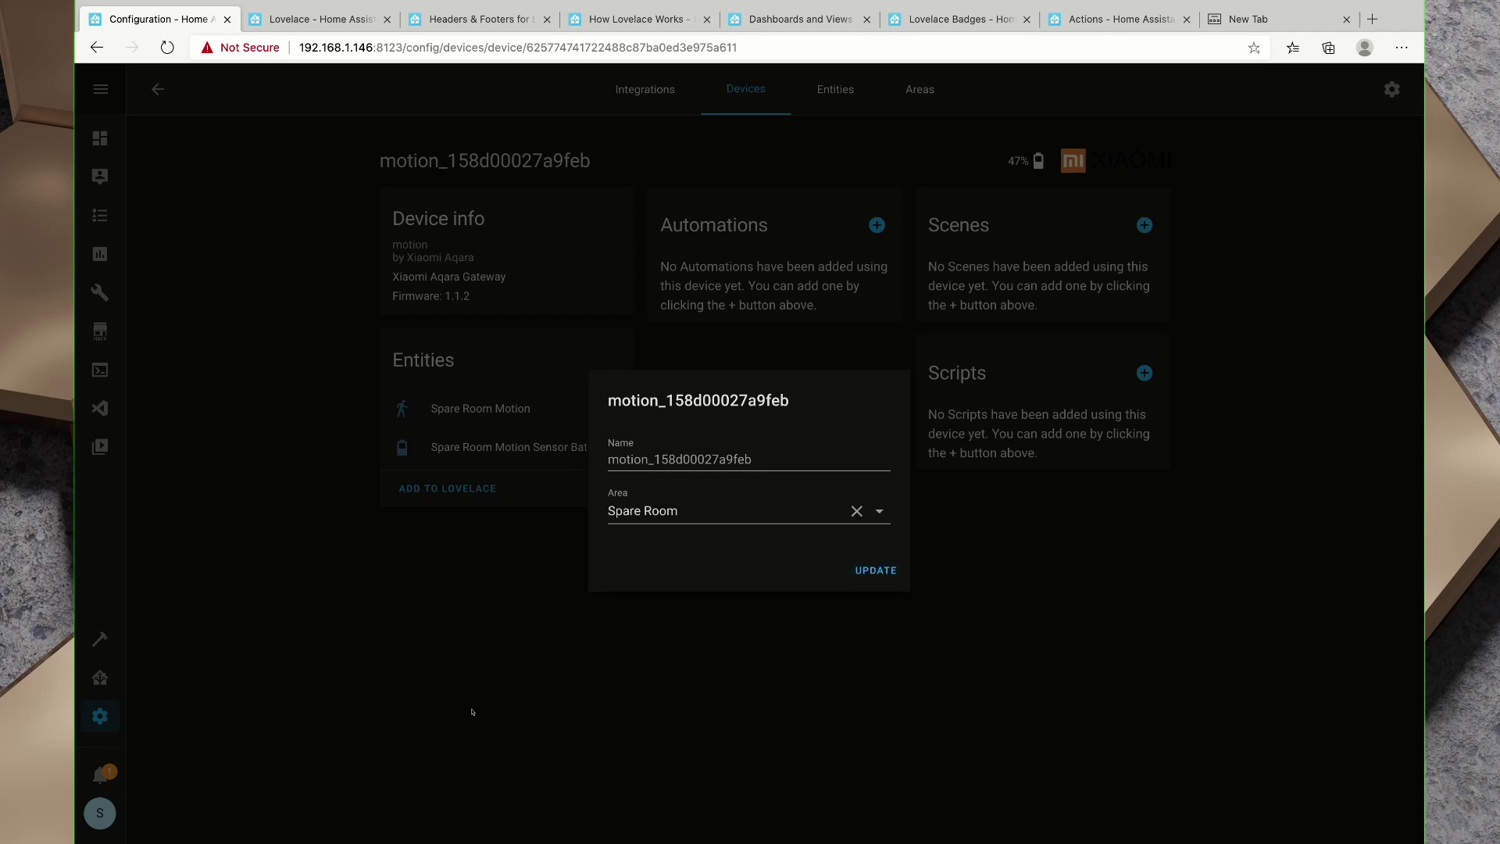
left_click(875, 569)
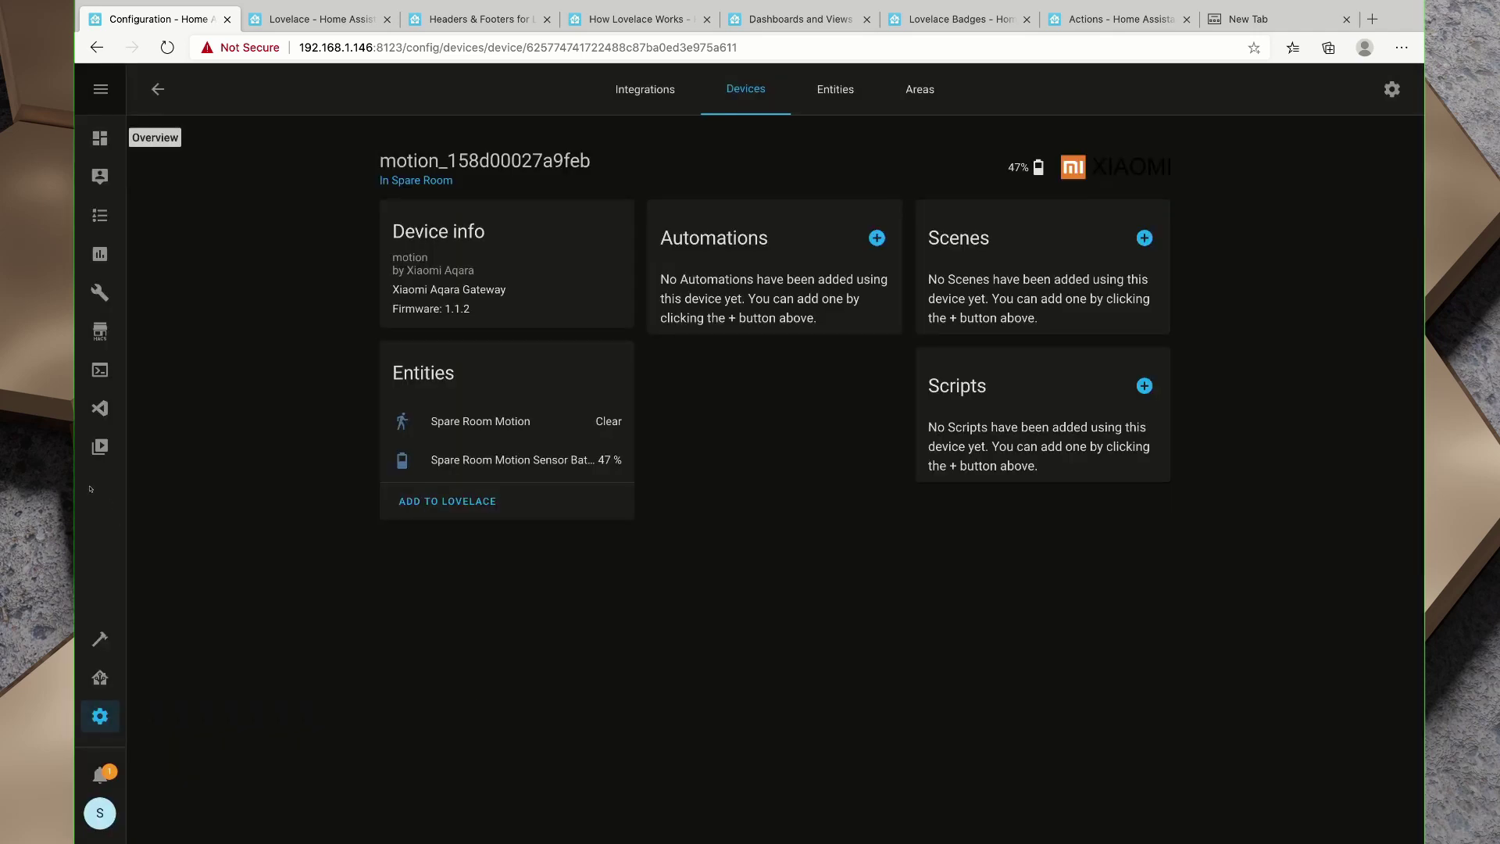
left_click(100, 139)
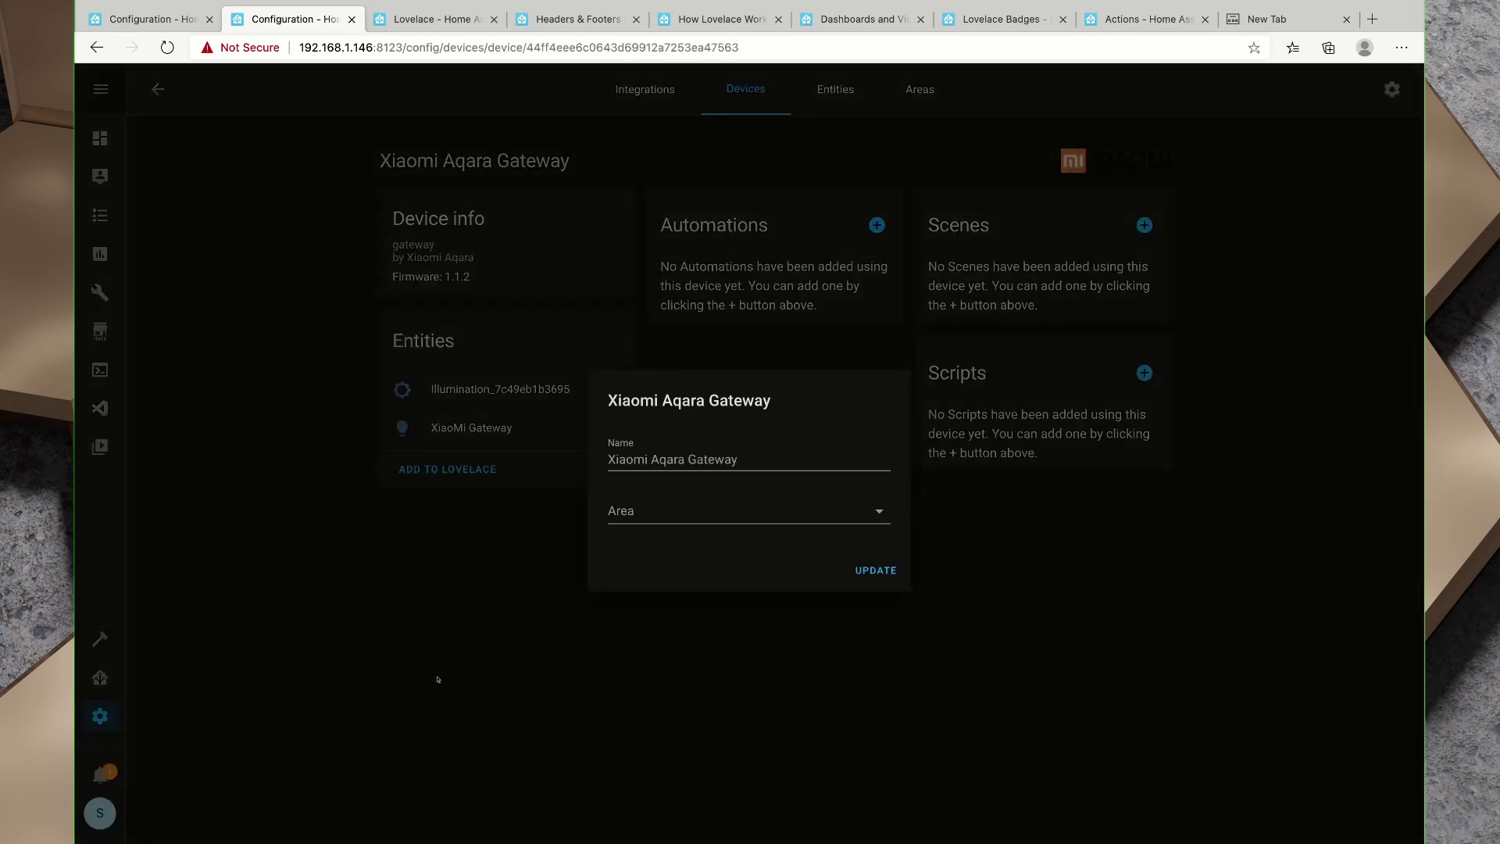
Assign the Xiaomi Aqara Gateway device to the Bathroom area and return to the overview dashboard.
key("Tab")
type("Ba")
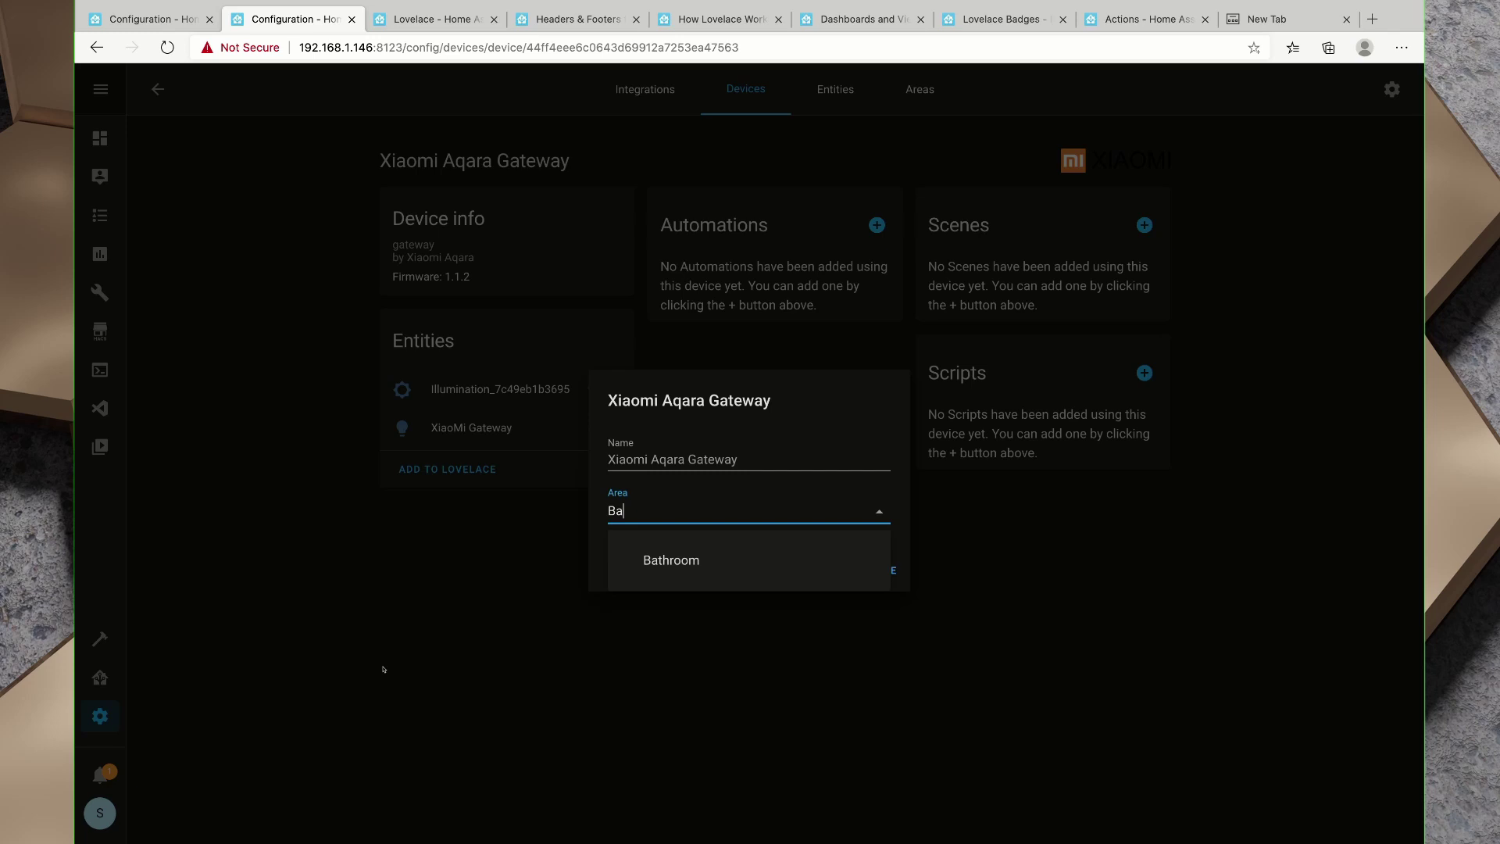
key("Down")
key("Return")
key("Tab")
key("Return")
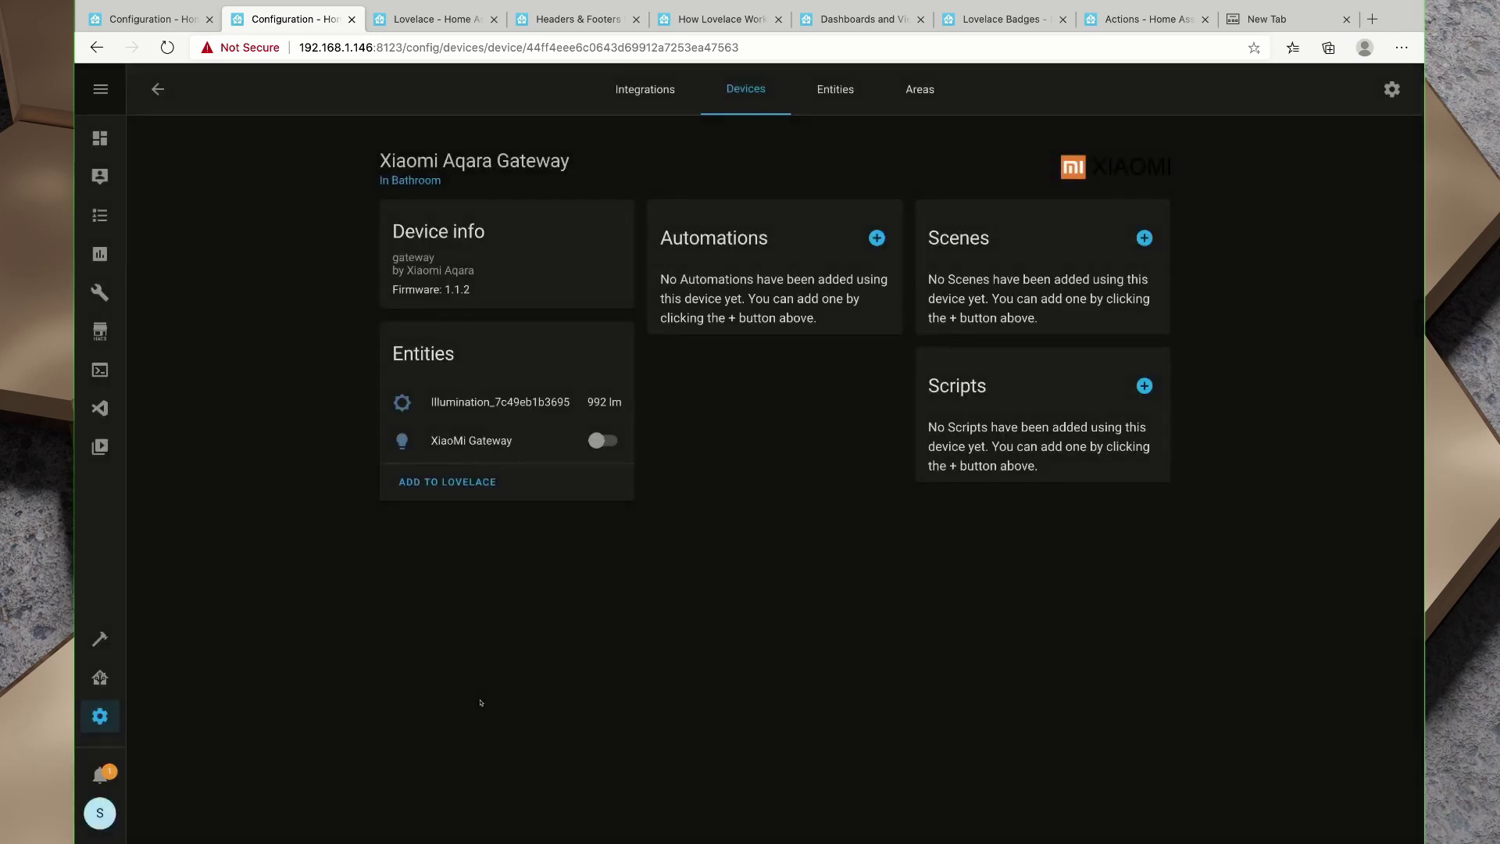
left_click(100, 138)
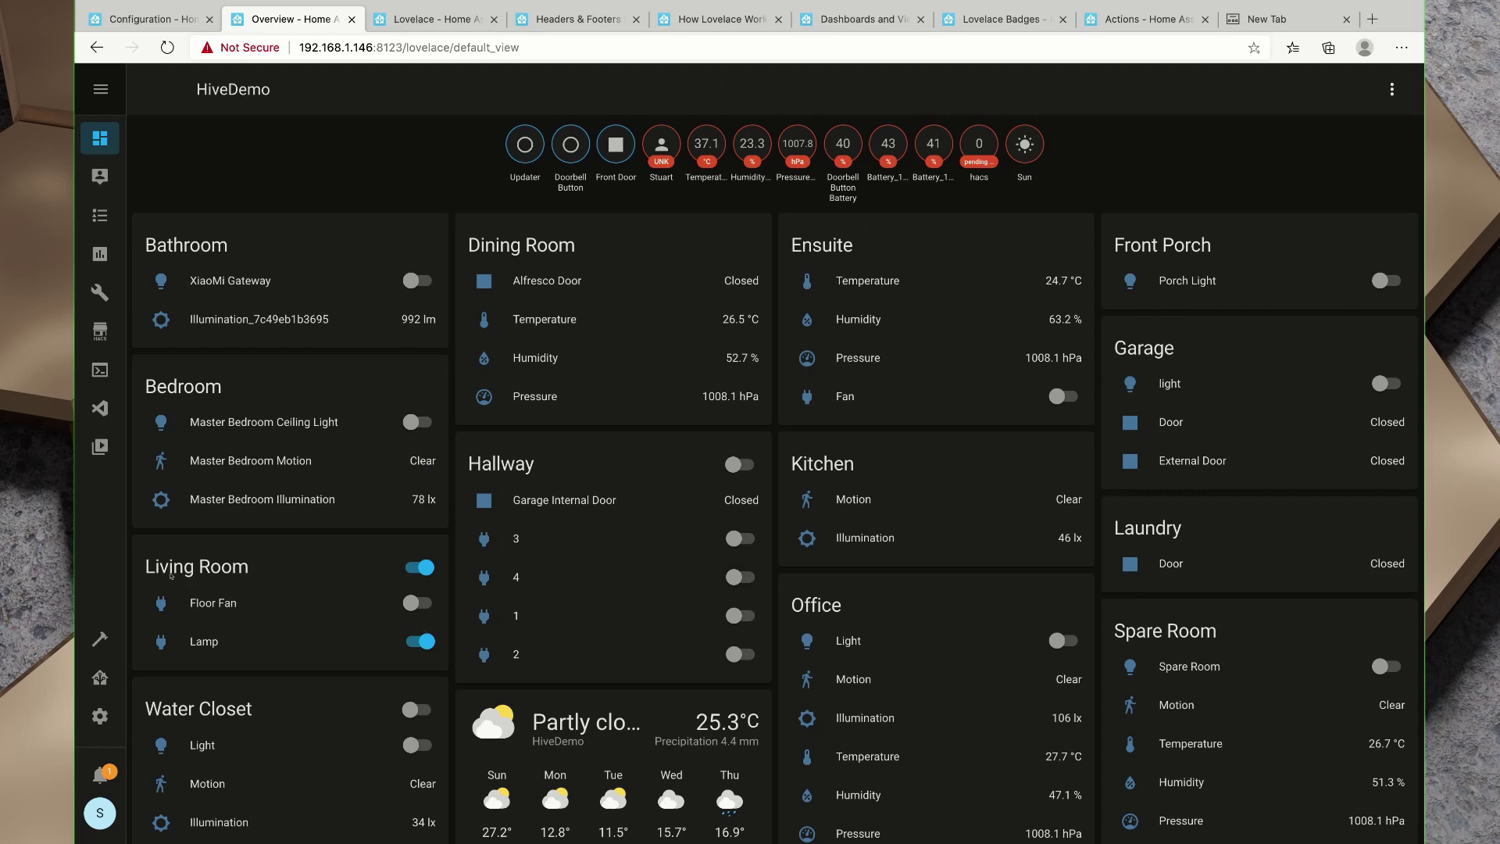
Rename the Bathroom card's illumination sensor to "XiaoMi Gateway Illumination" in its entity settings.
left_click(161, 319)
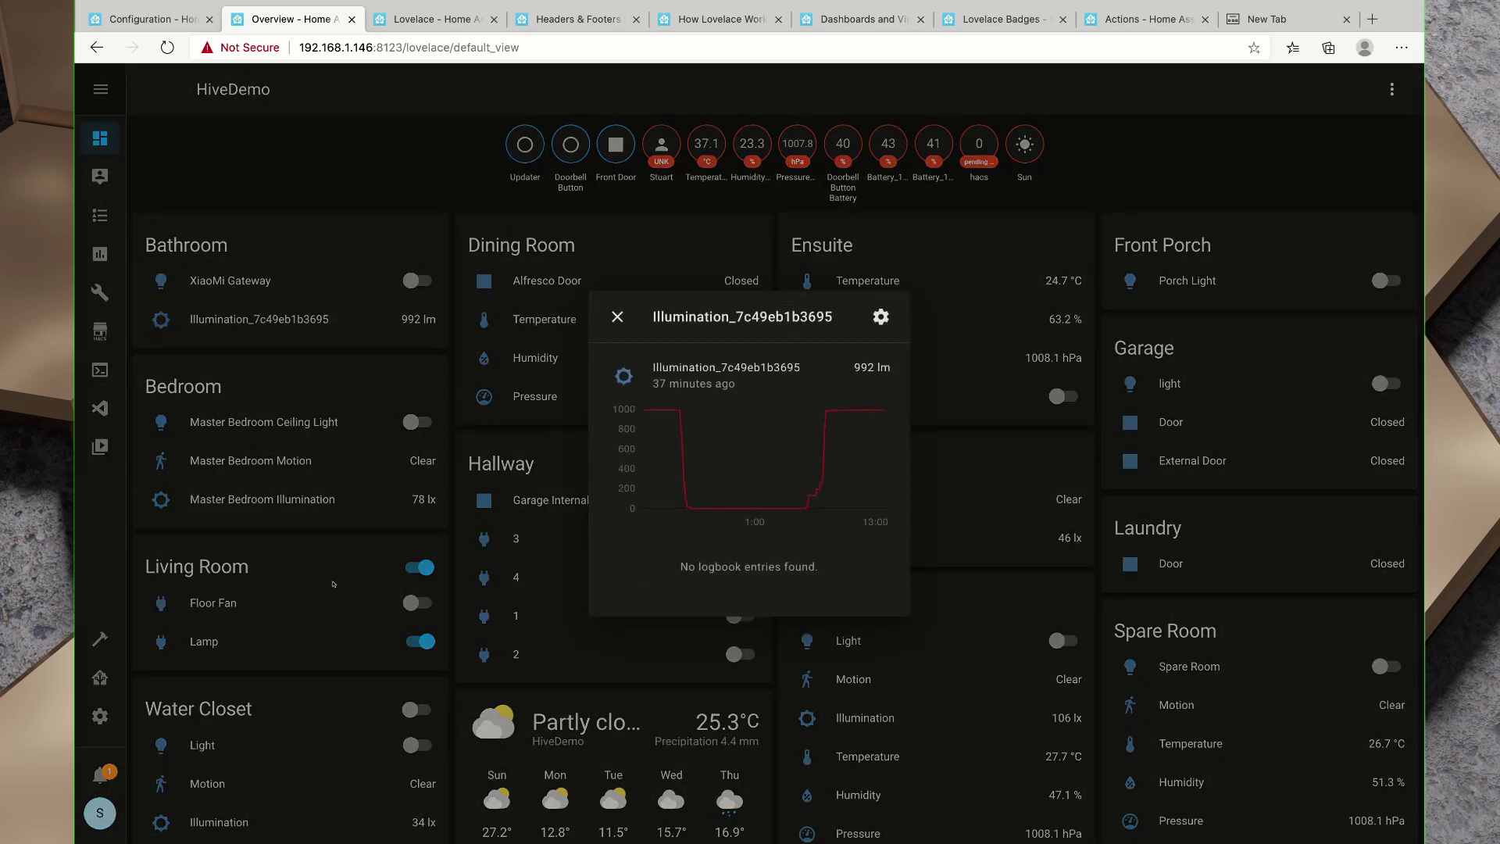
left_click(880, 316)
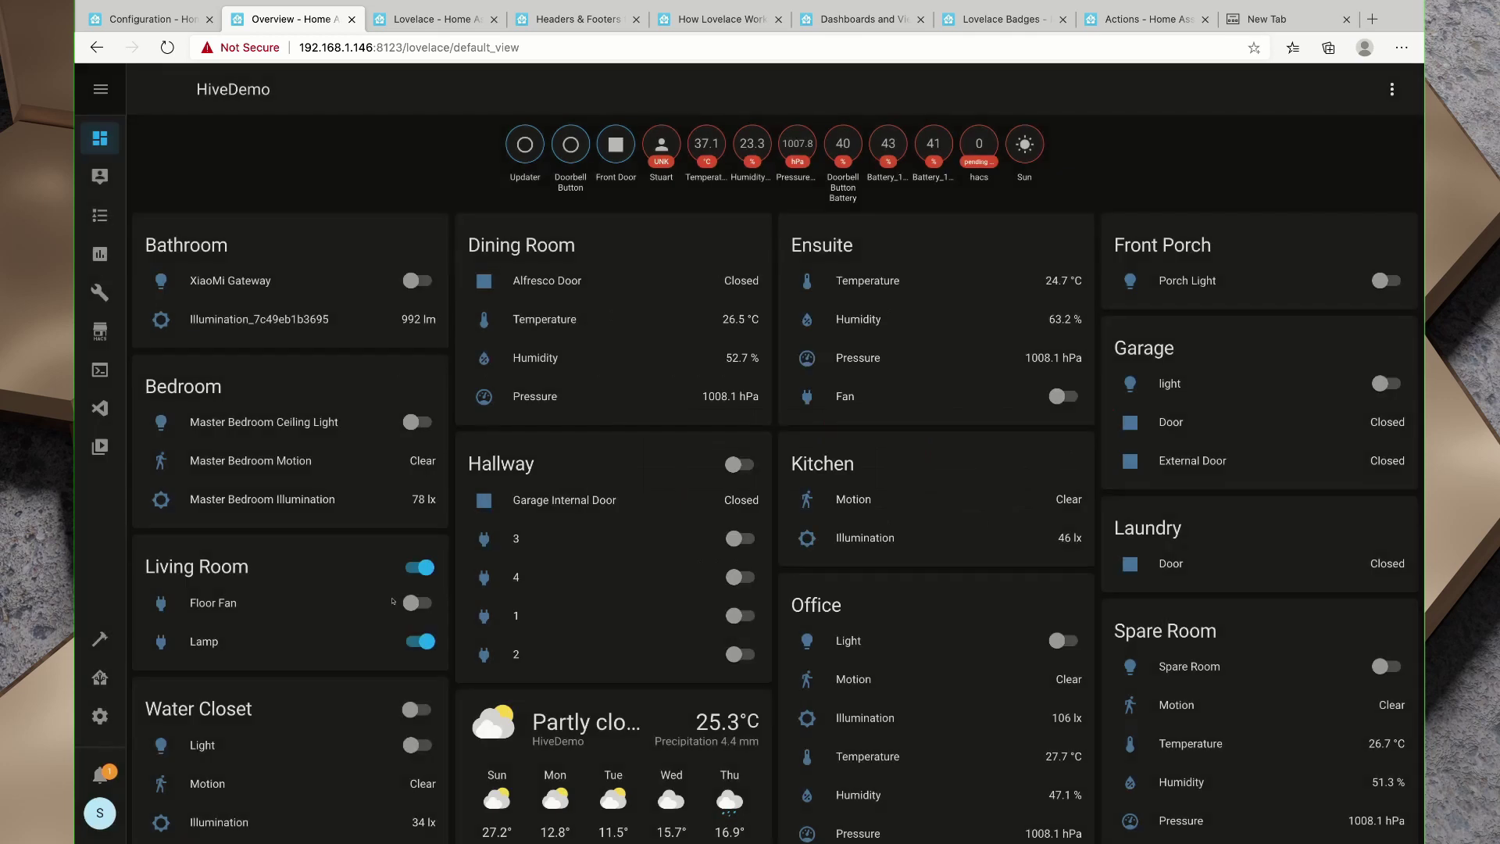
left_click(669, 313)
scroll(361, 635, "down", 1)
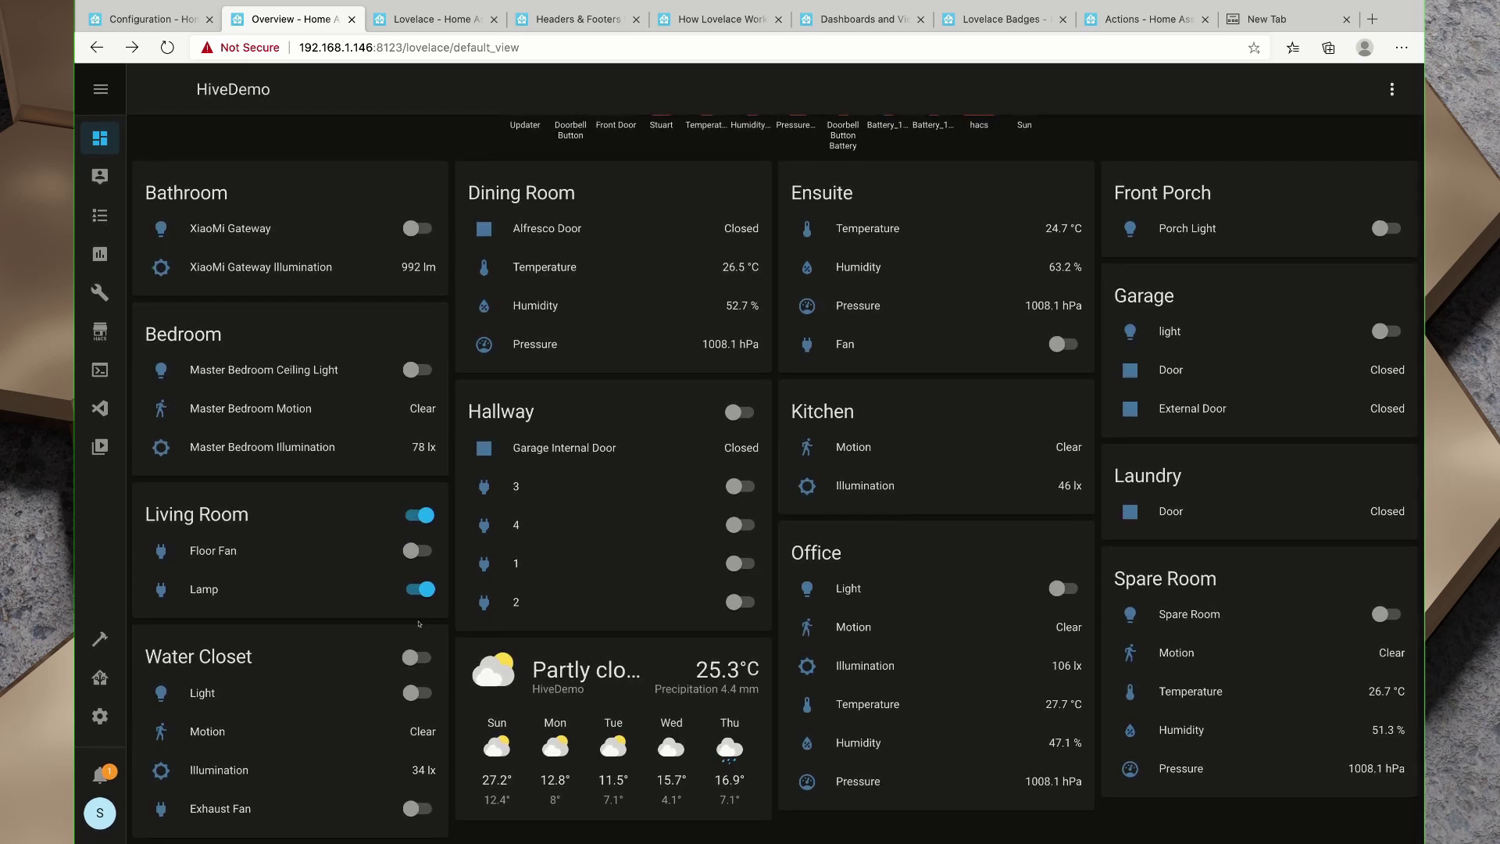
scroll(419, 623, "up", 1)
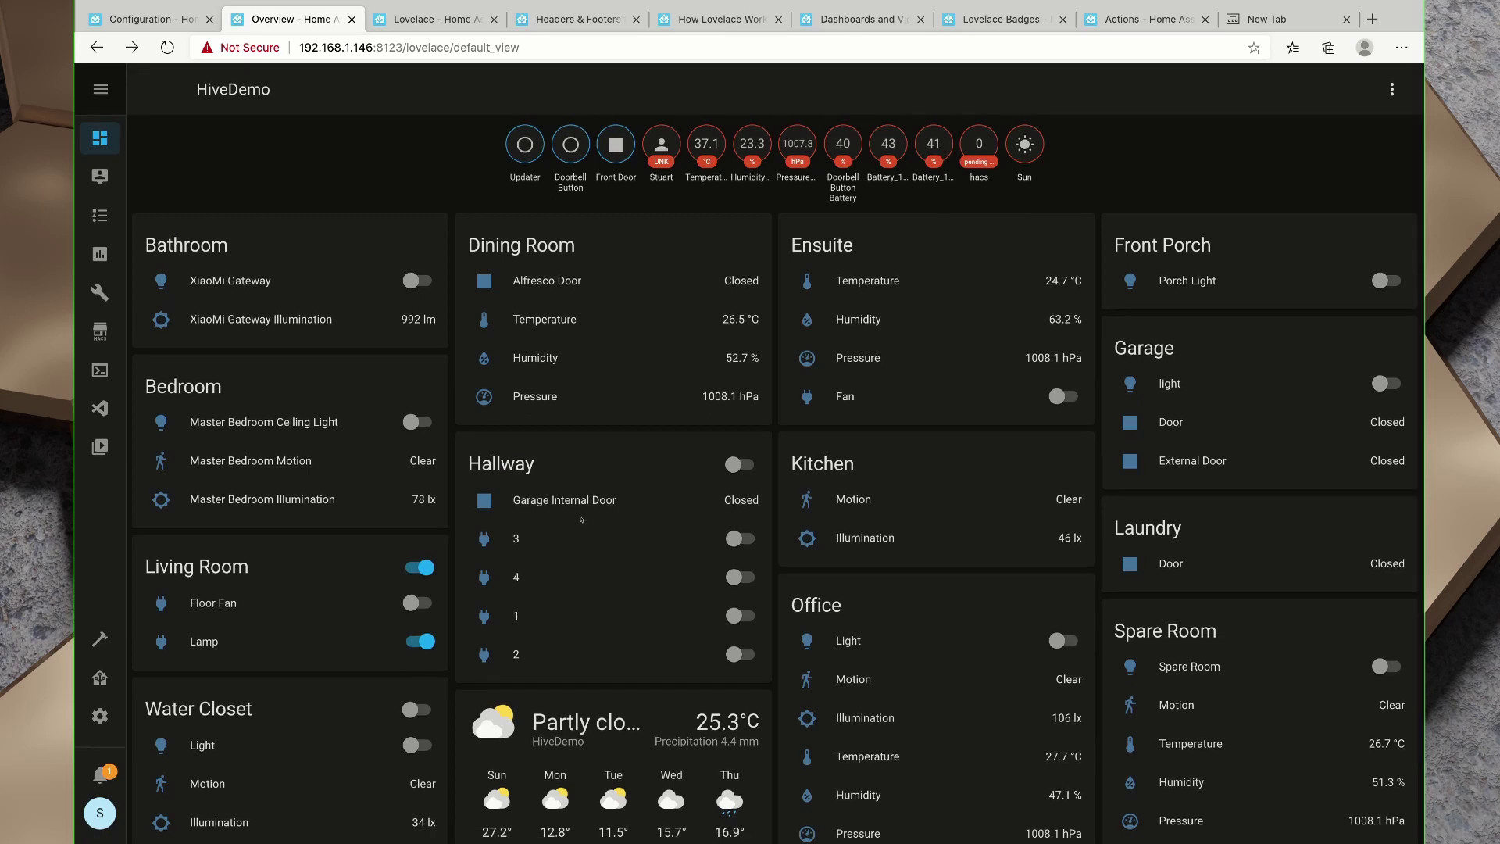
scroll(483, 640, "down", 1)
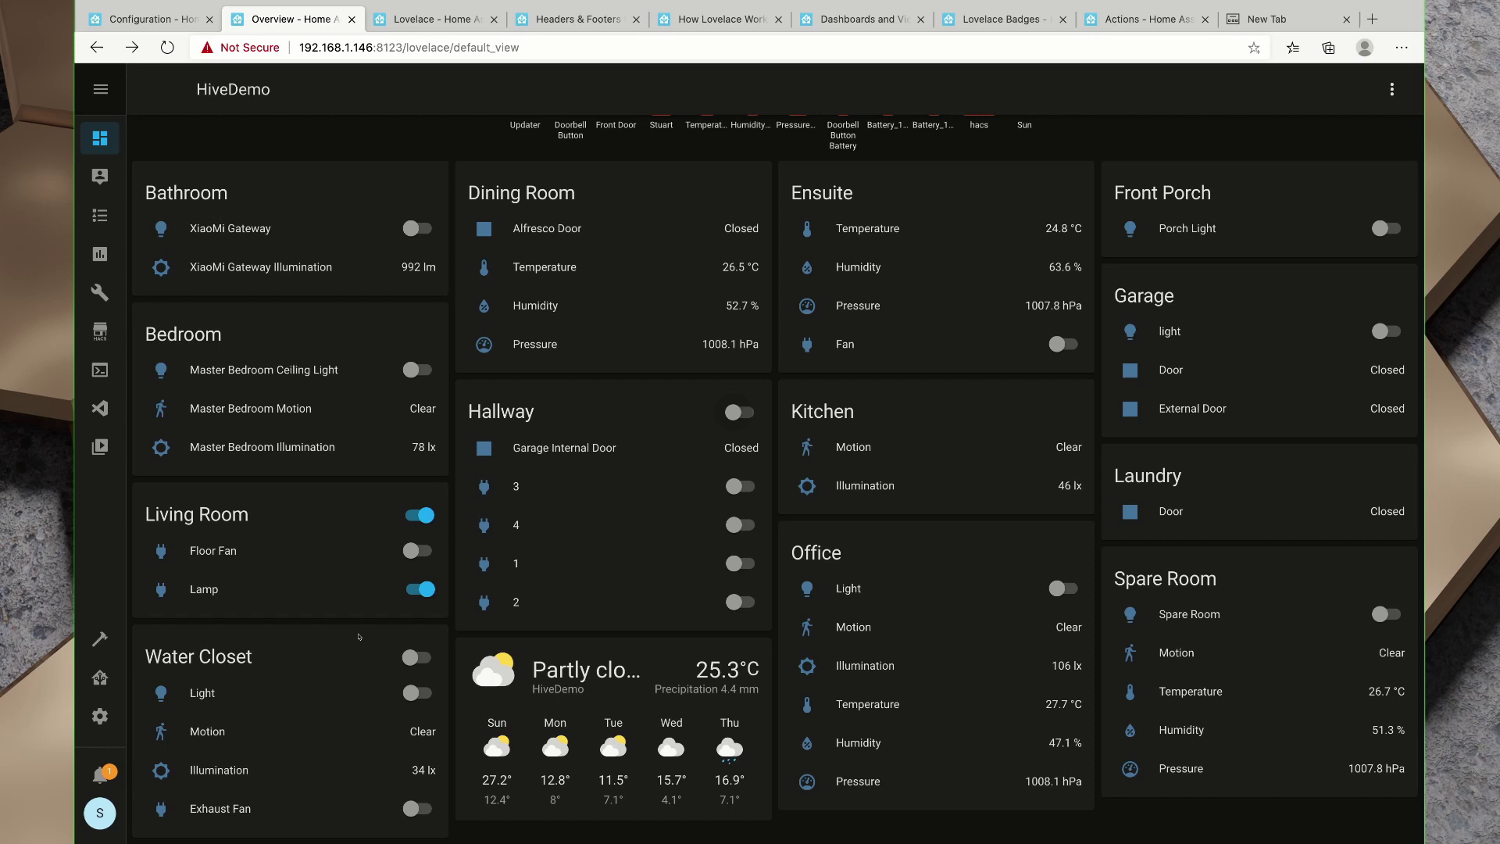
scroll(450, 670, "up", 1)
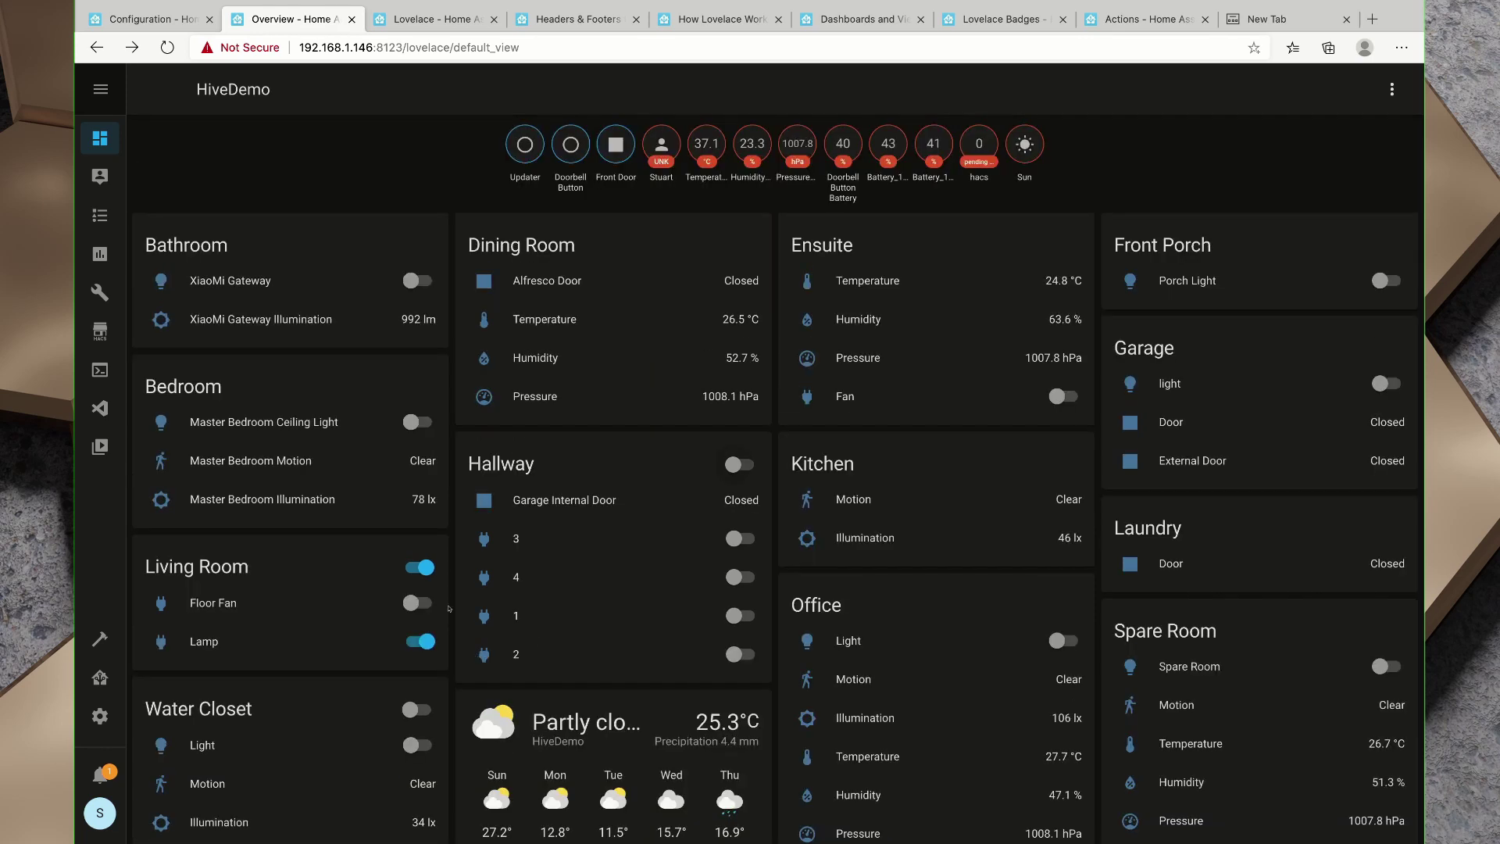
Switch on the Water Closet light from its details and view its available effects.
scroll(274, 709, "down", 1)
left_click(421, 693)
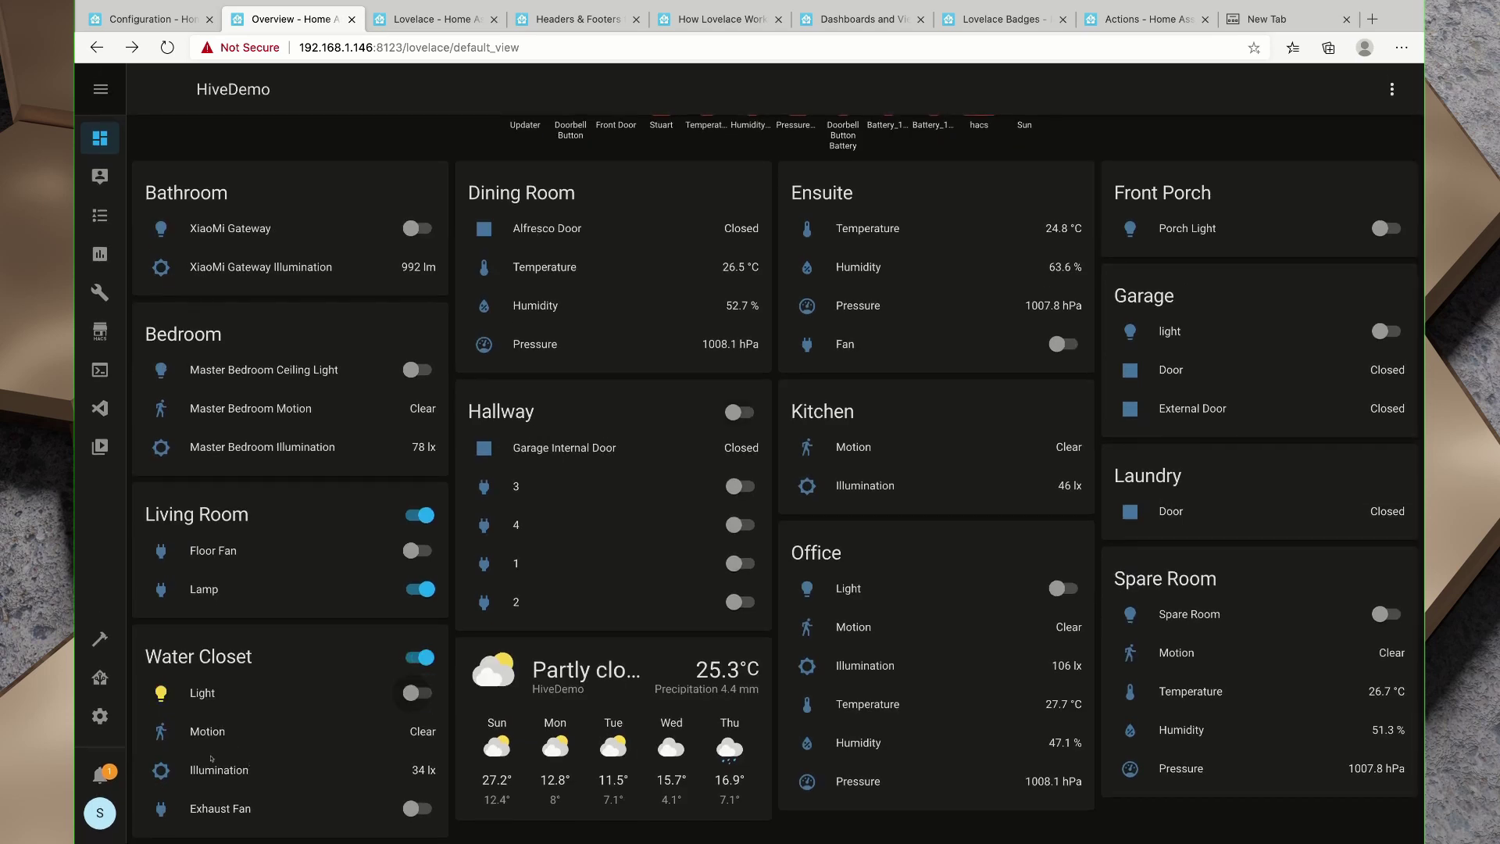
left_click(161, 693)
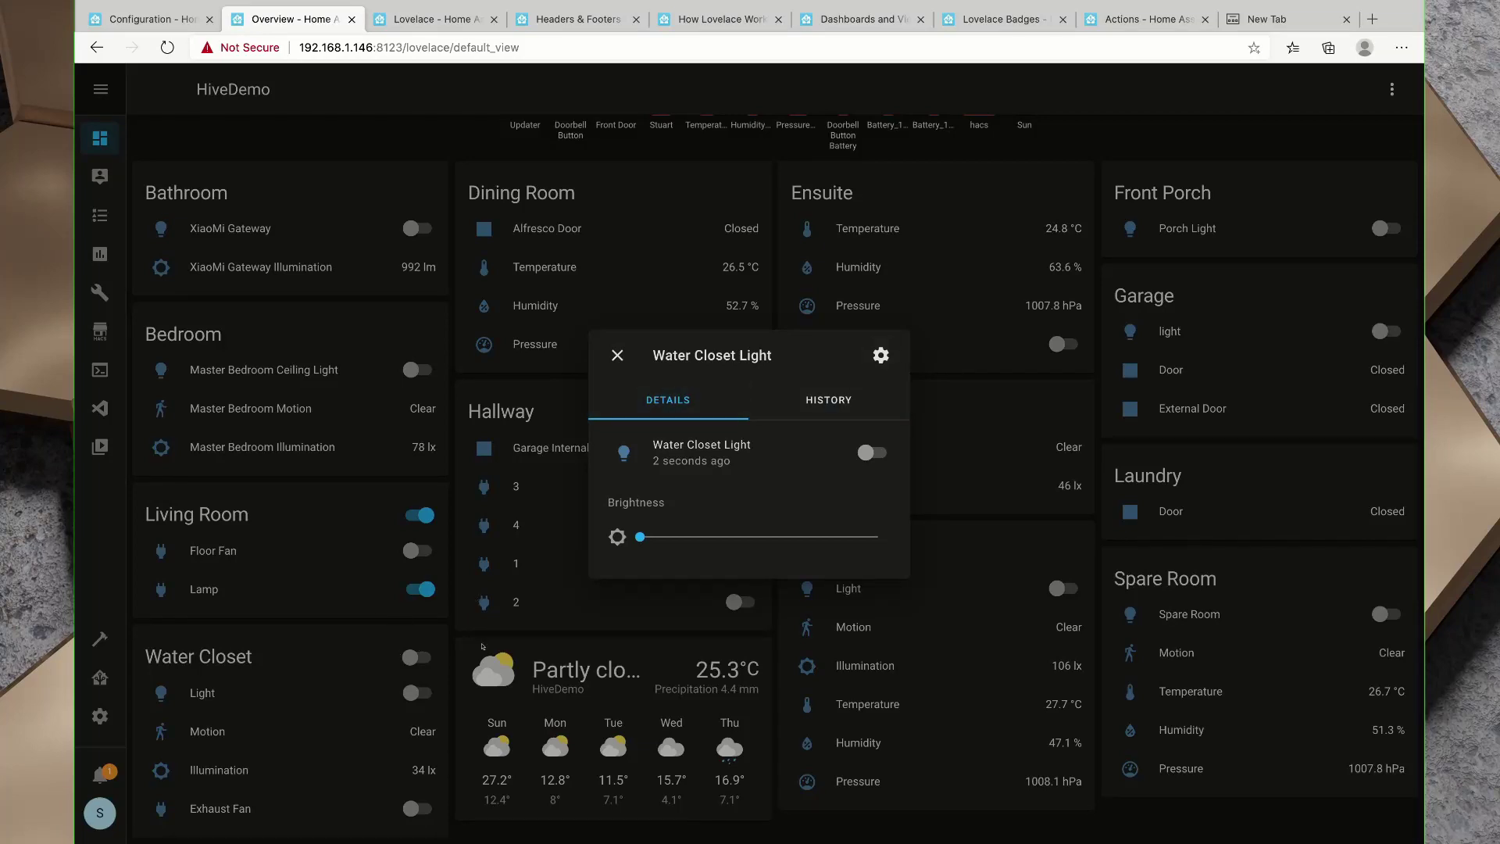
left_click(871, 453)
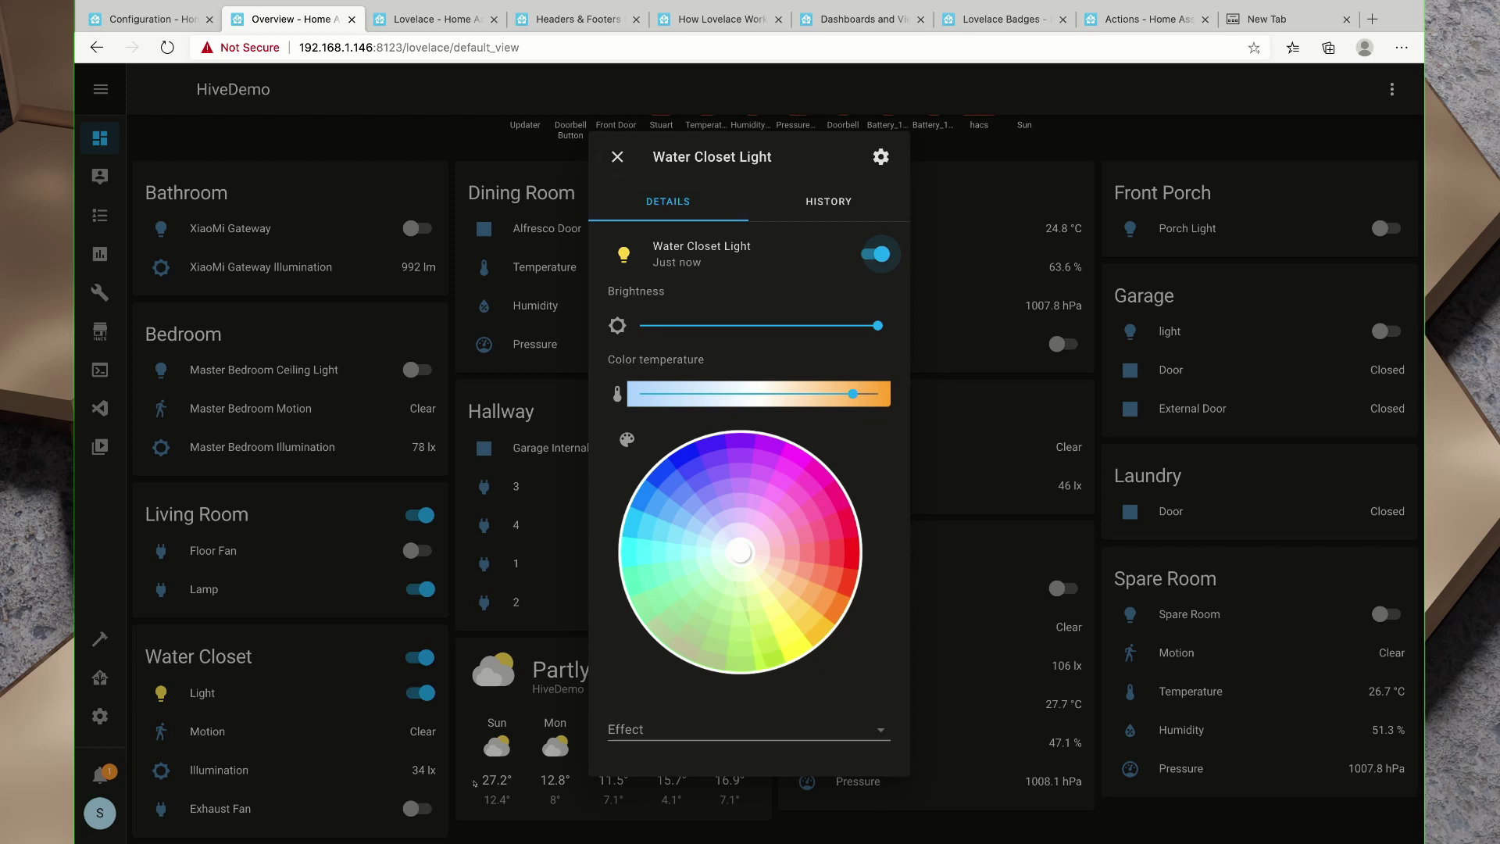
left_click(844, 729)
left_click(475, 699)
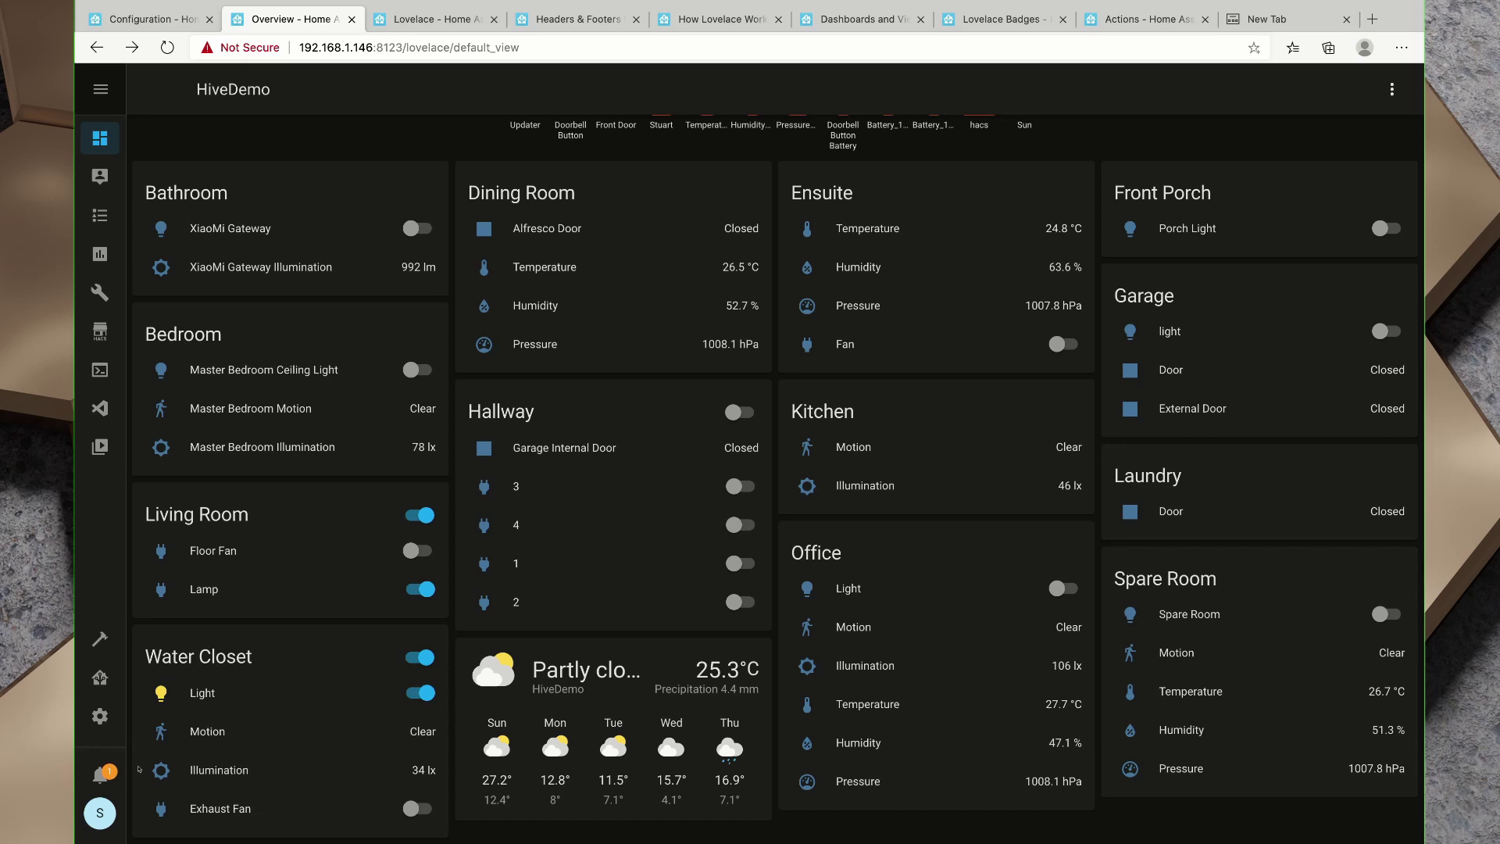
Create a new Lovelace dashboard titled Demo with the URL lovelace-demo, shown in the sidebar.
scroll(194, 764, "up", 2)
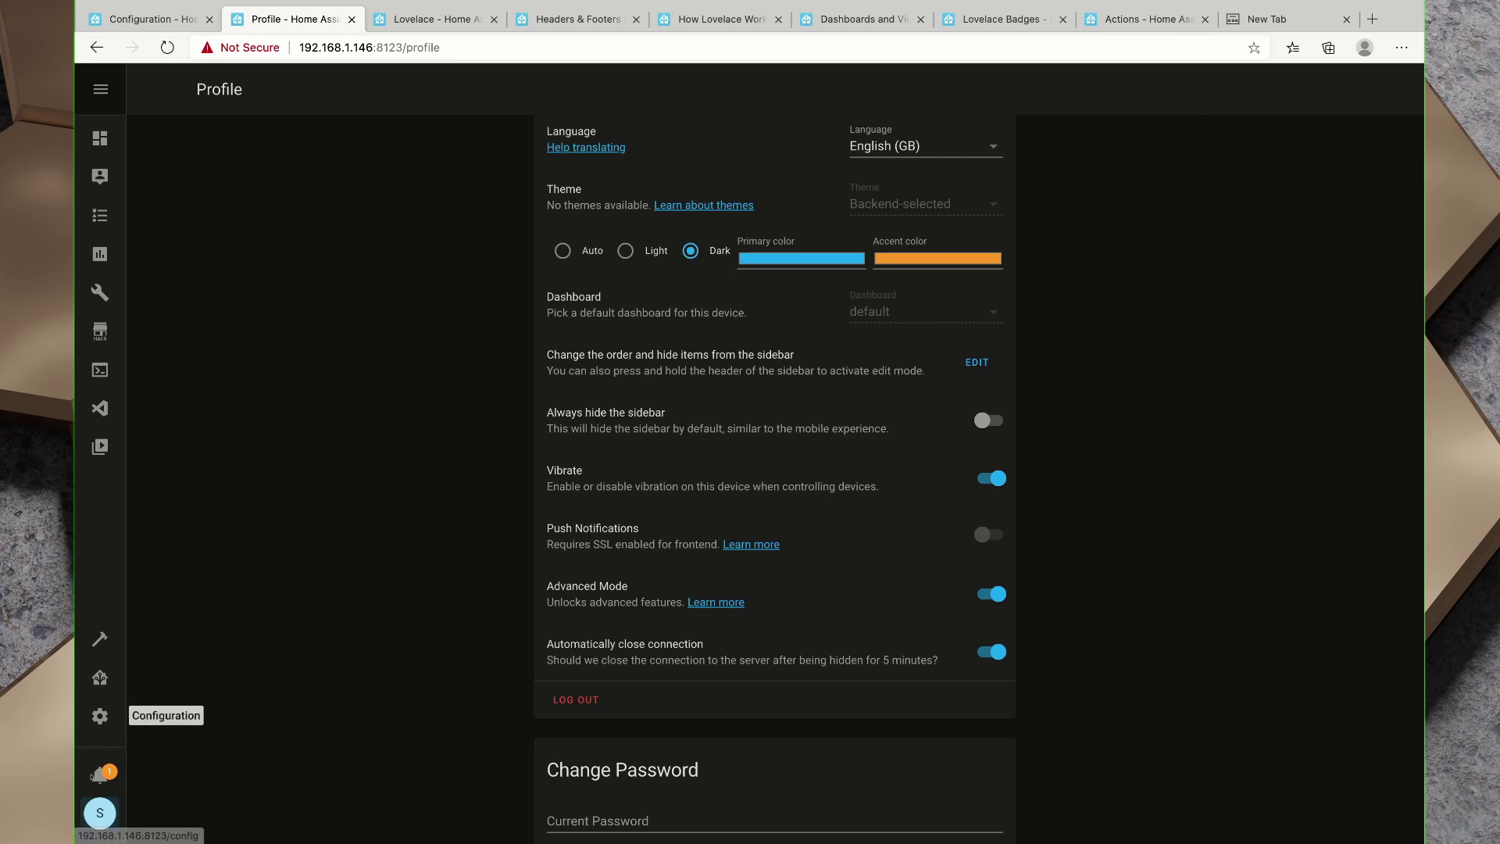
left_click(100, 716)
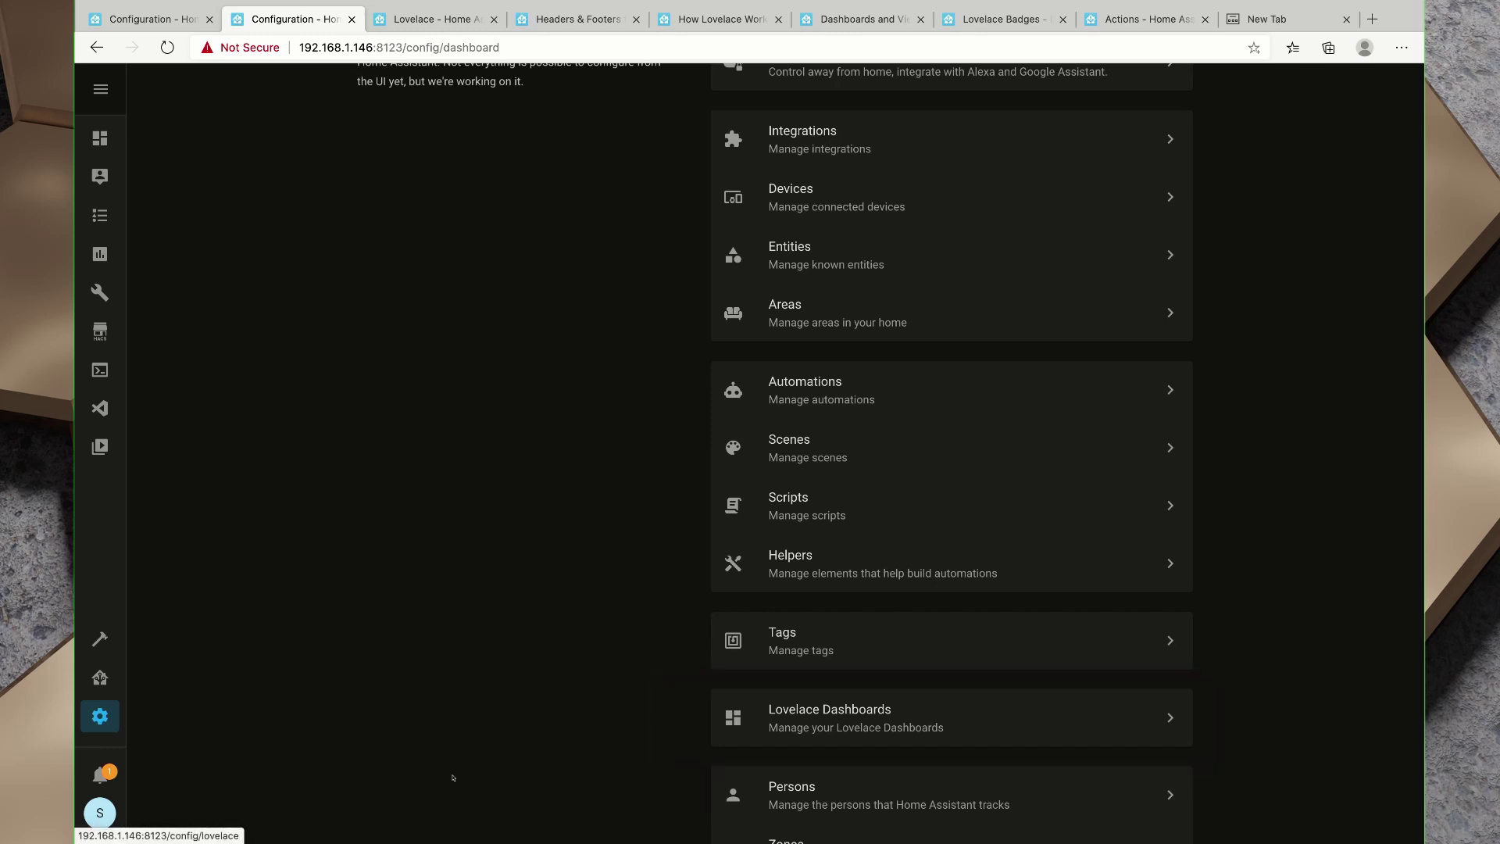
left_click(829, 717)
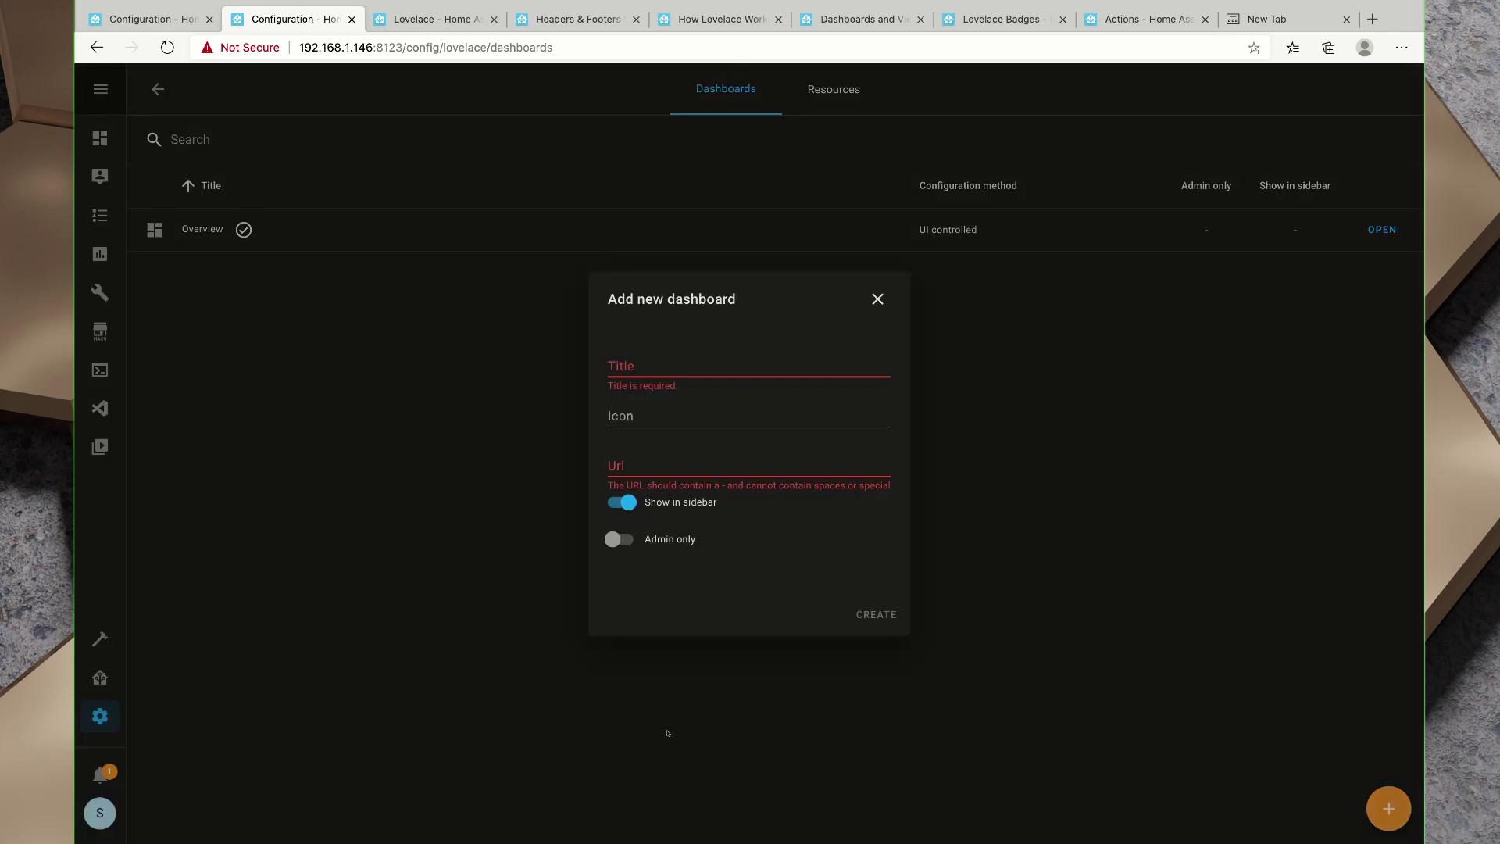
type("Demo")
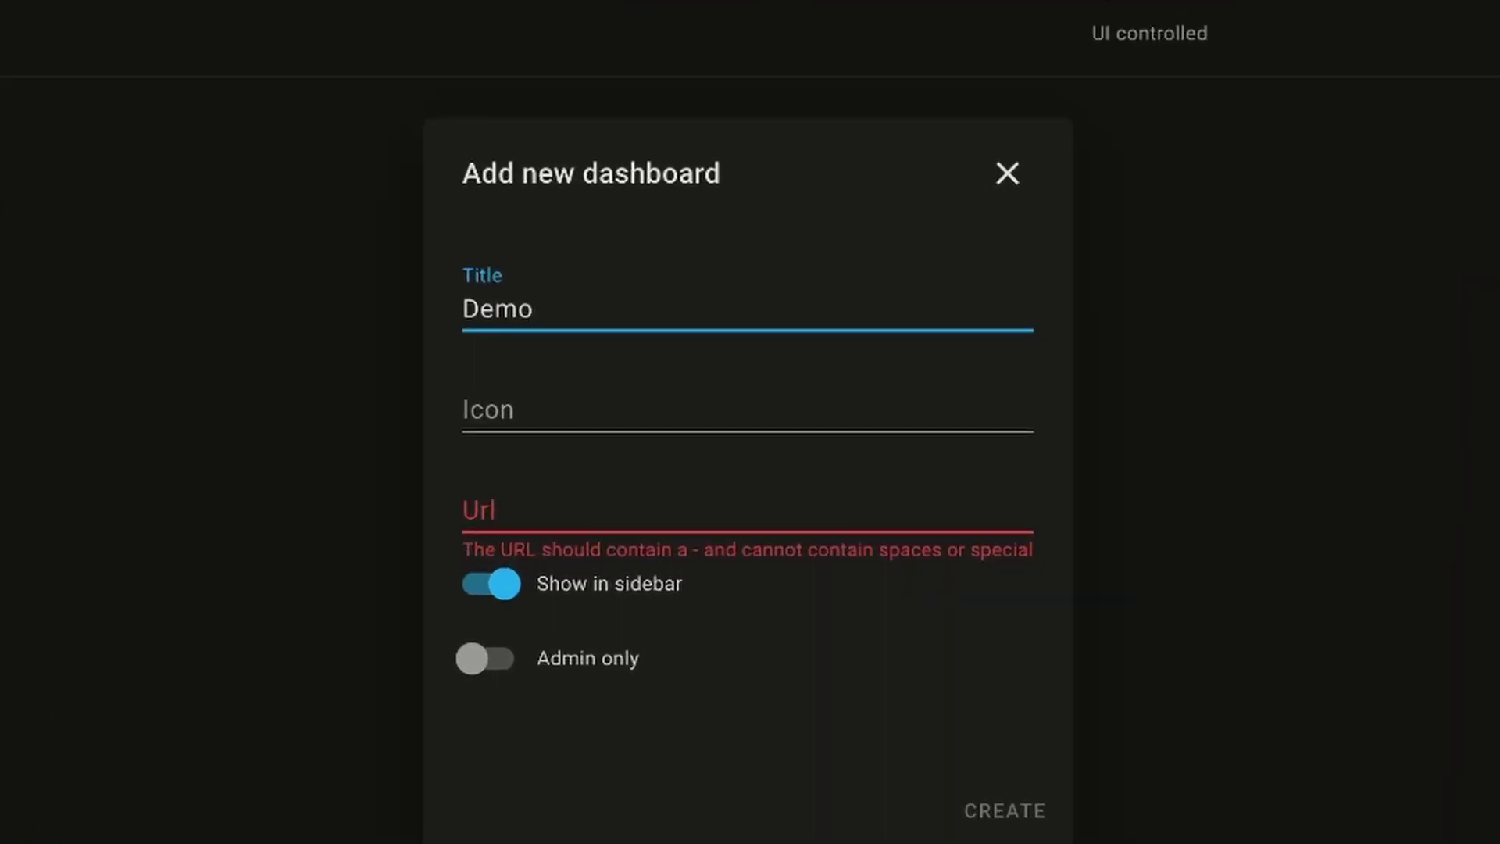
key("Tab")
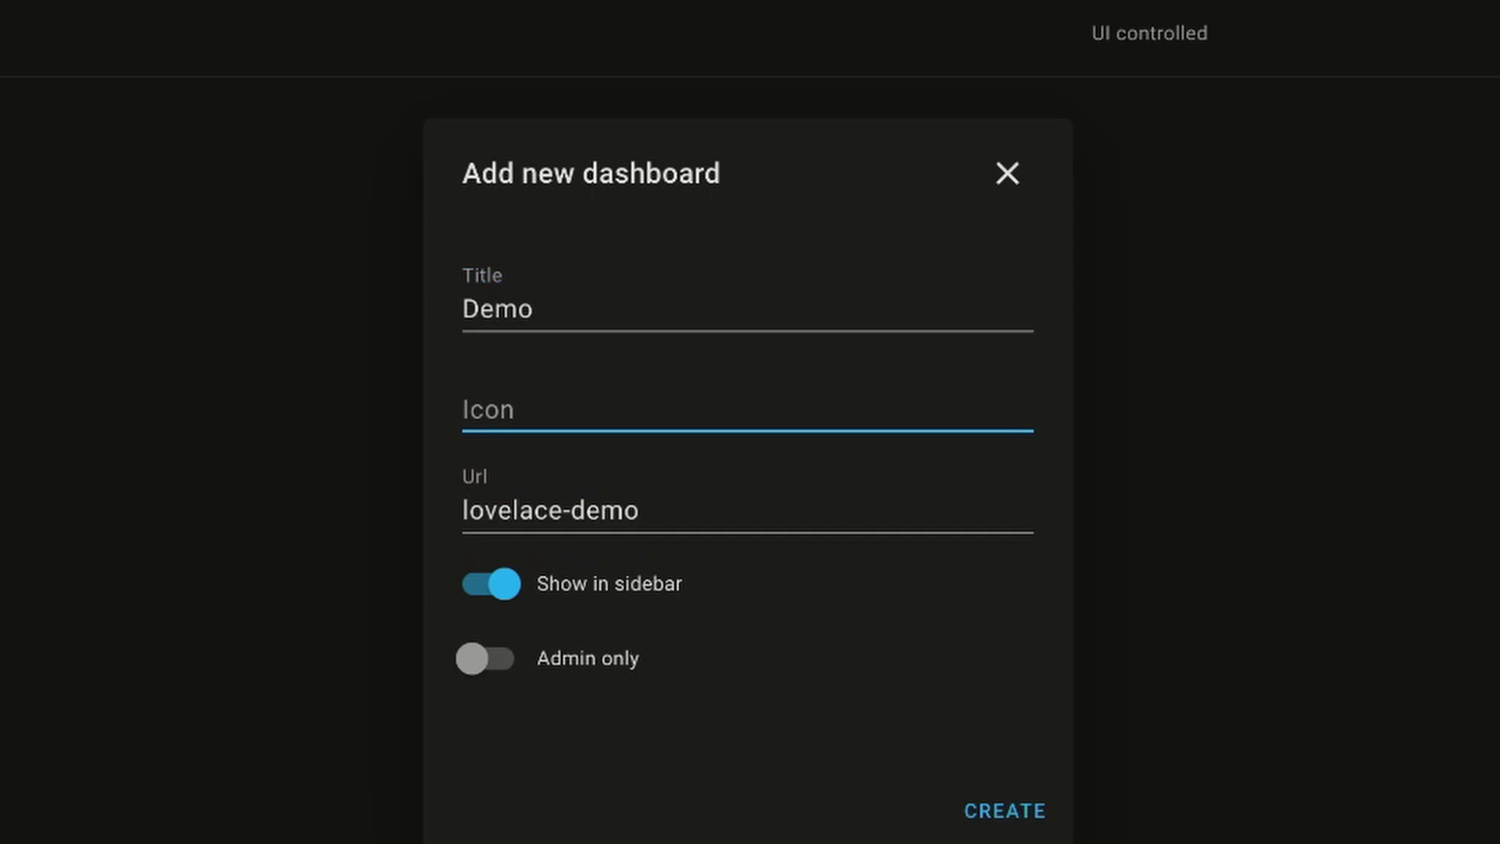
left_click(490, 659)
left_click(491, 659)
left_click(491, 658)
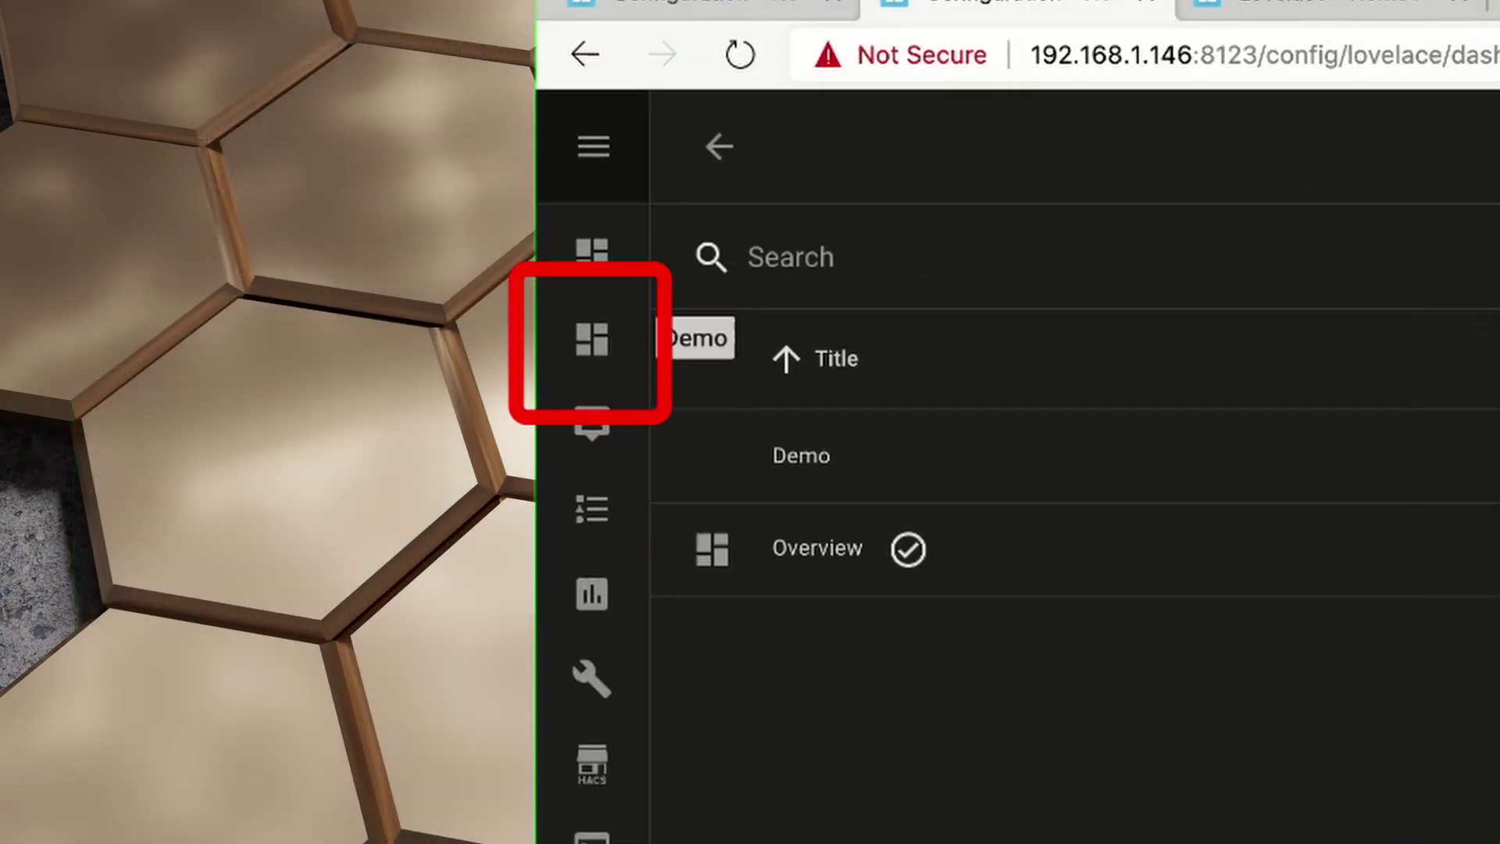
Look over the new Demo dashboard and compare its contents with the Overview dashboard.
left_click(591, 338)
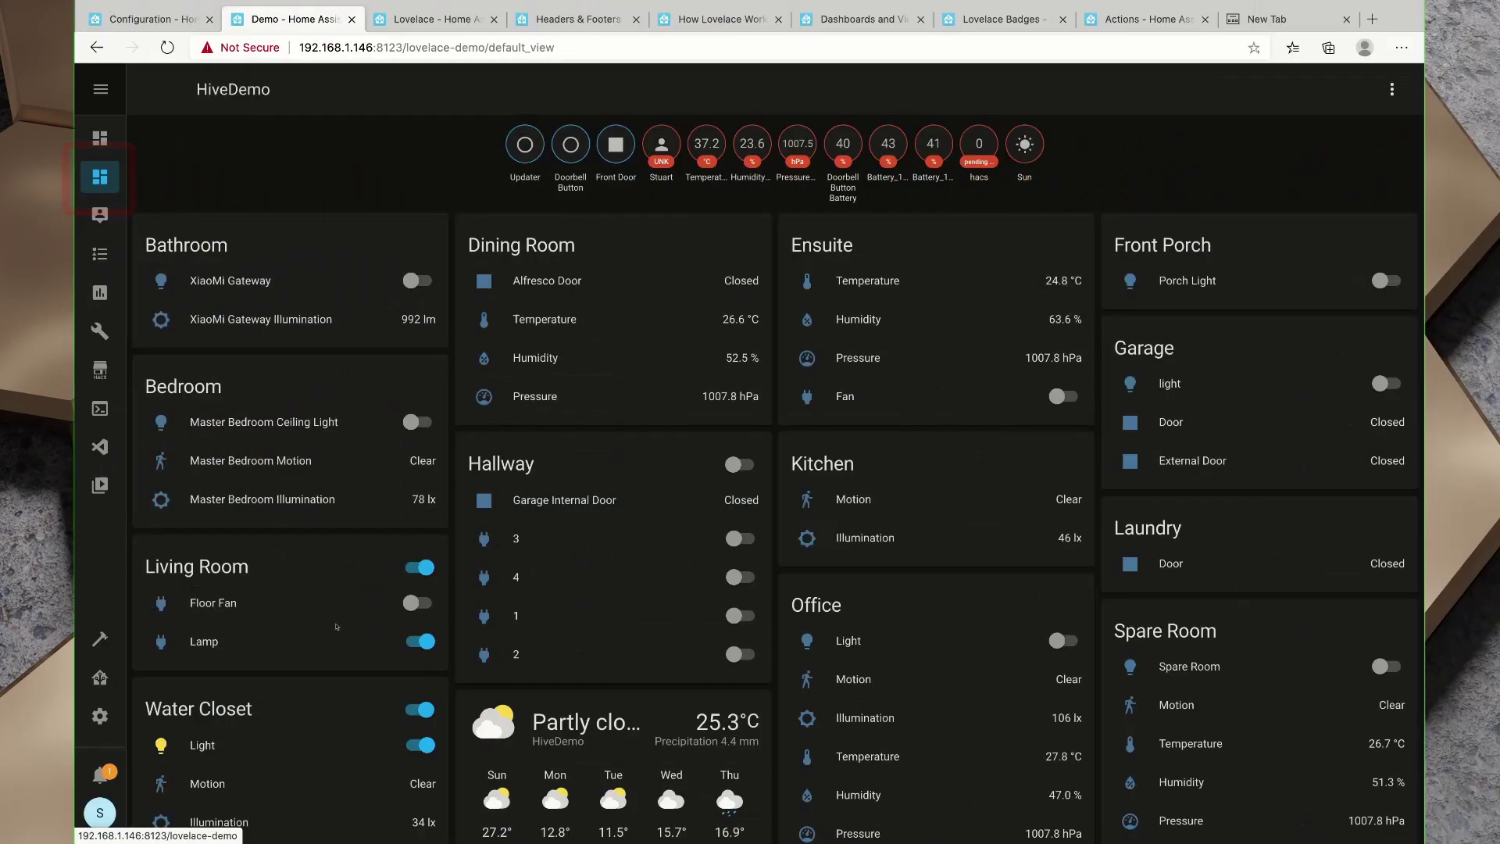
scroll(580, 567, "down", 1)
scroll(580, 567, "up", 1)
left_click(100, 139)
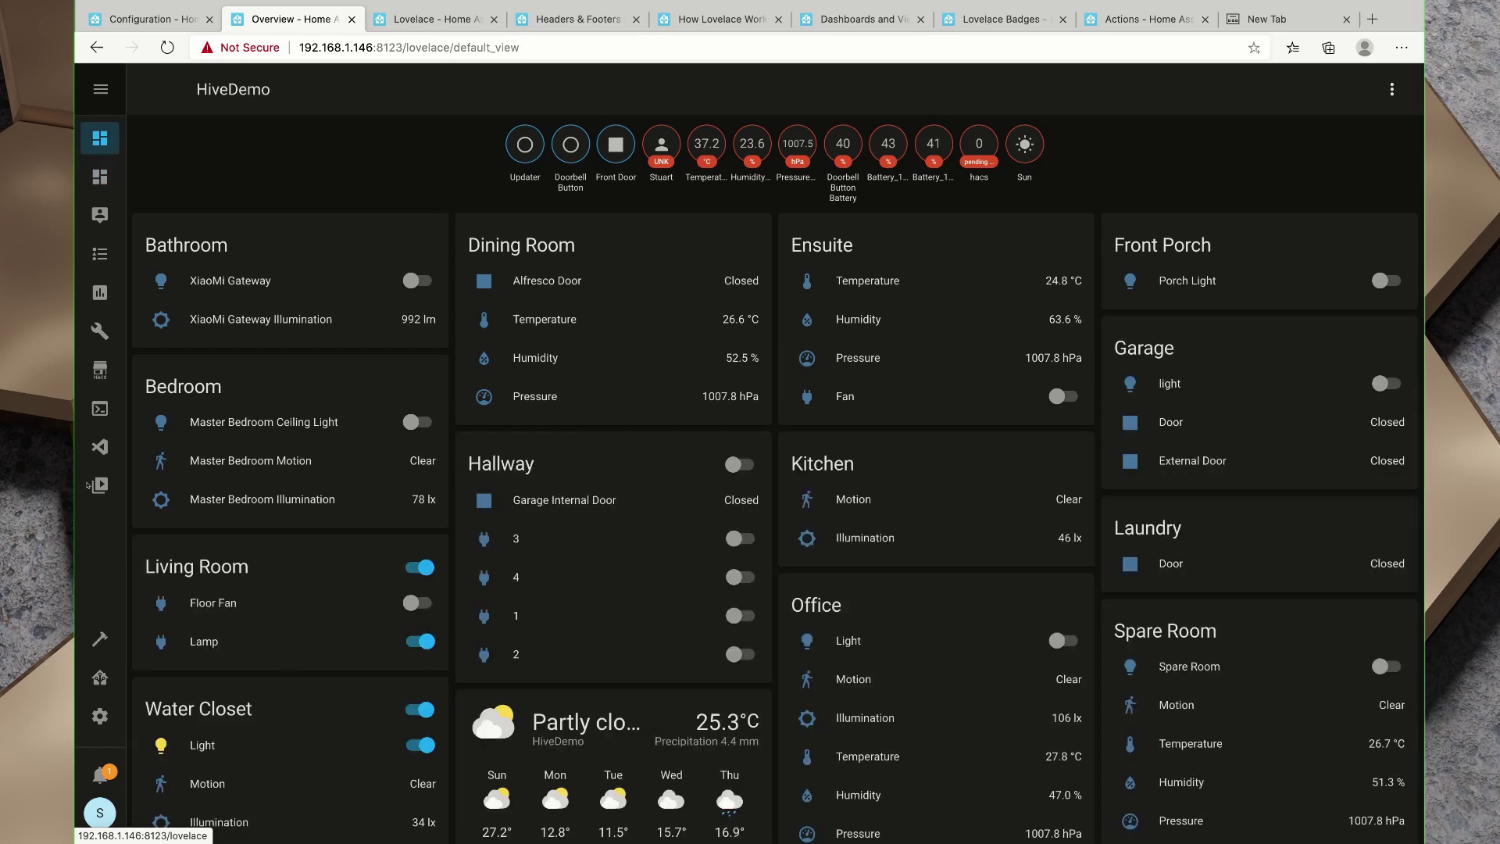
left_click(100, 177)
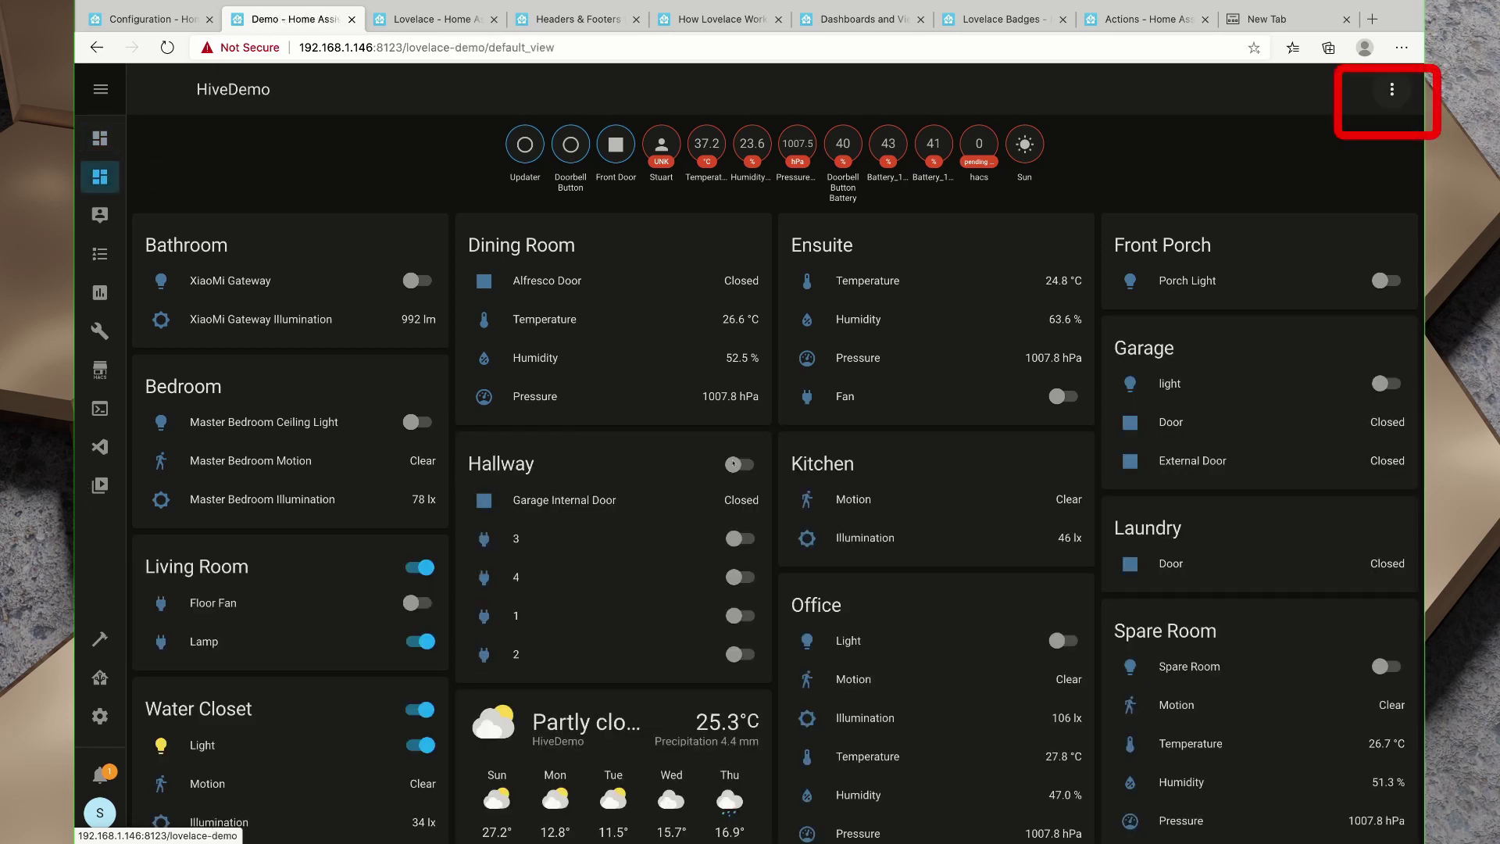
Take control of the Demo dashboard for editing, keeping its existing cards instead of starting with an empty dashboard.
left_click(1391, 89)
left_click(1359, 129)
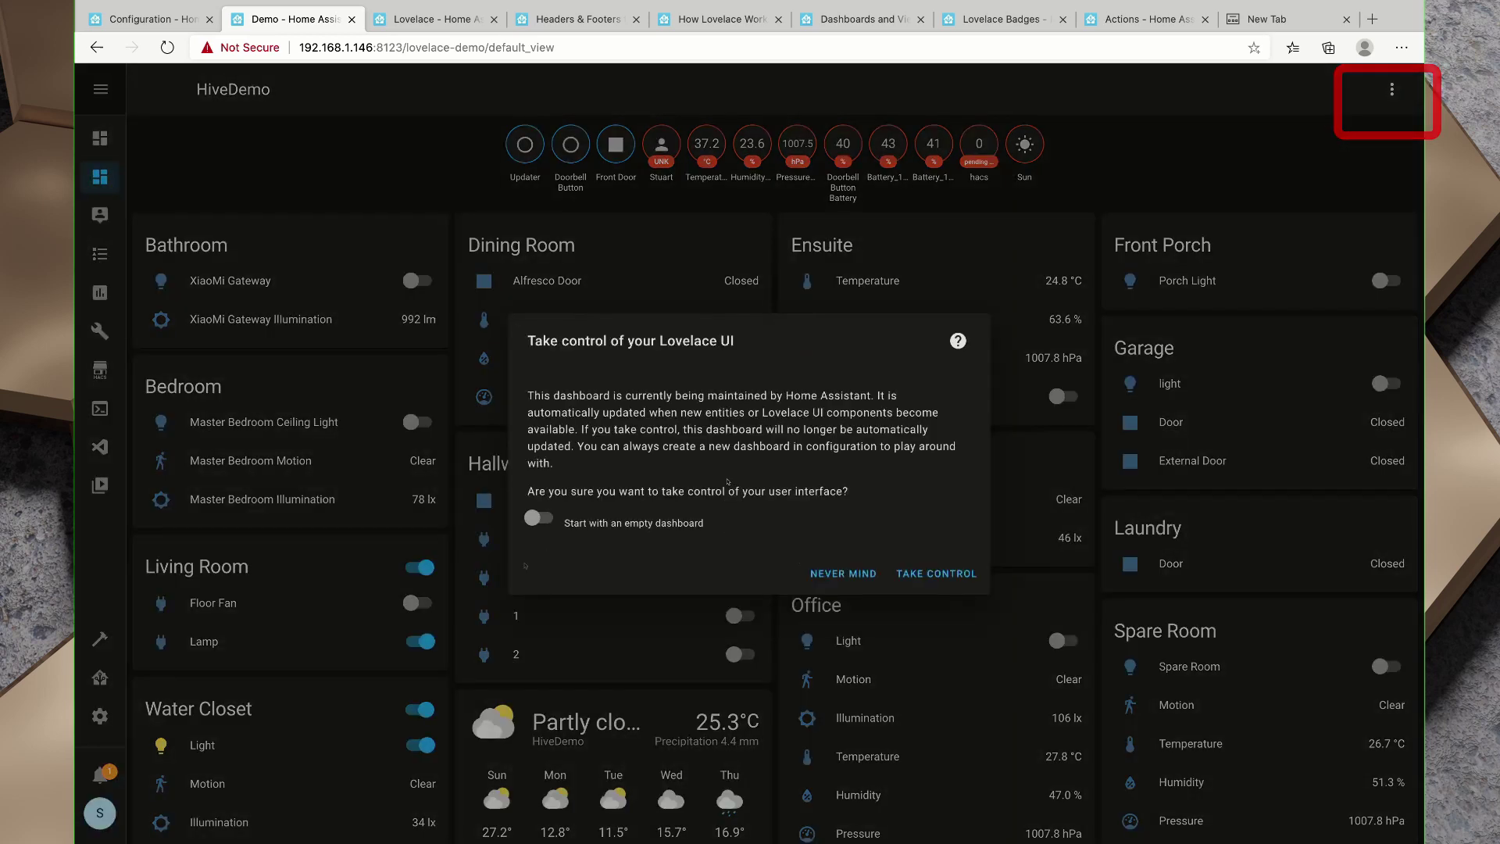
left_click_drag(768, 412, 664, 413)
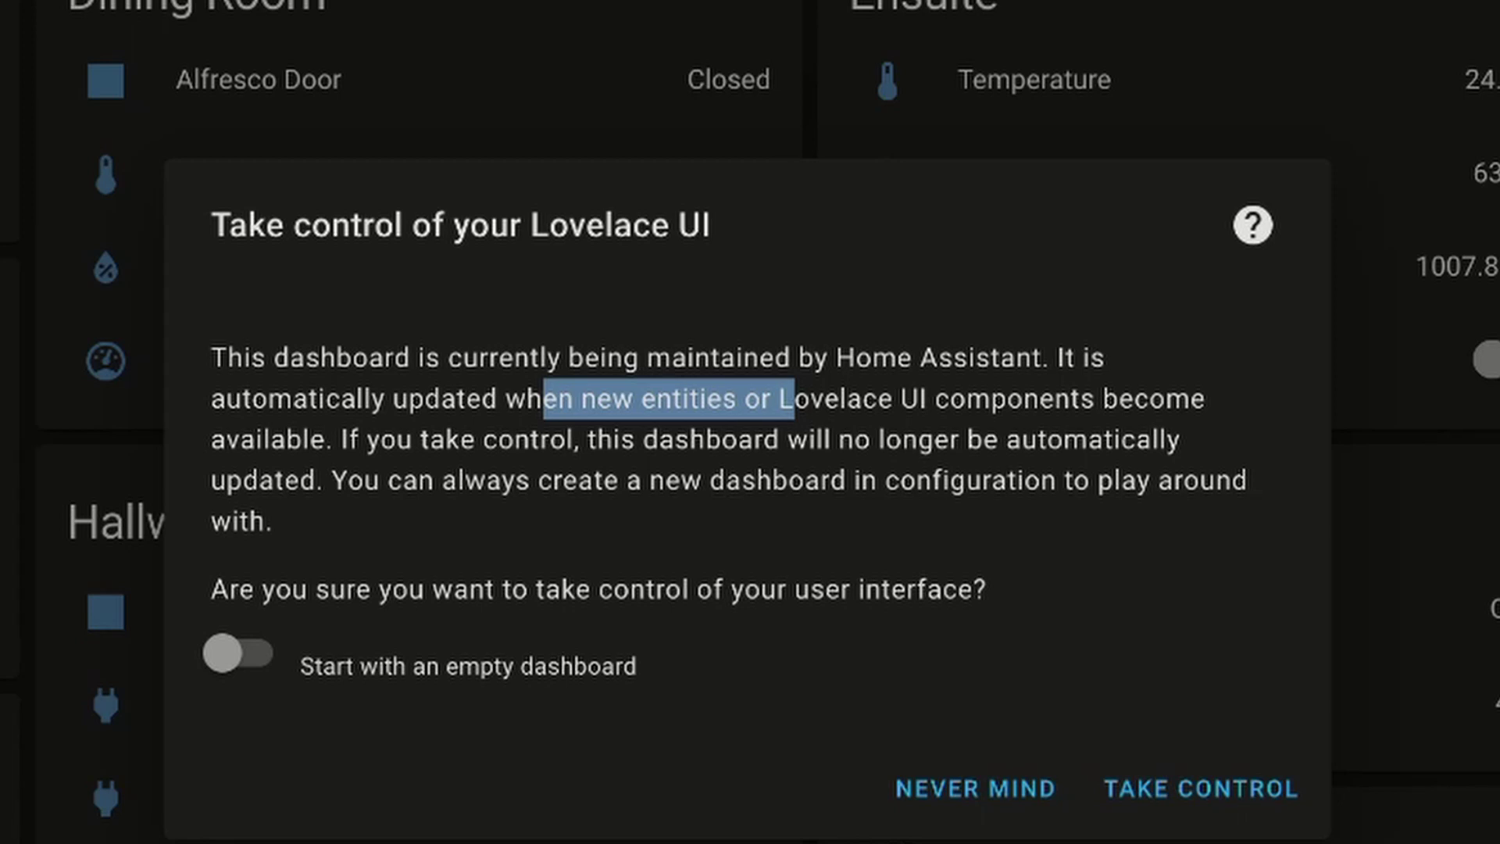
left_click_drag(316, 589, 942, 588)
left_click(942, 591)
left_click(239, 653)
left_click(238, 653)
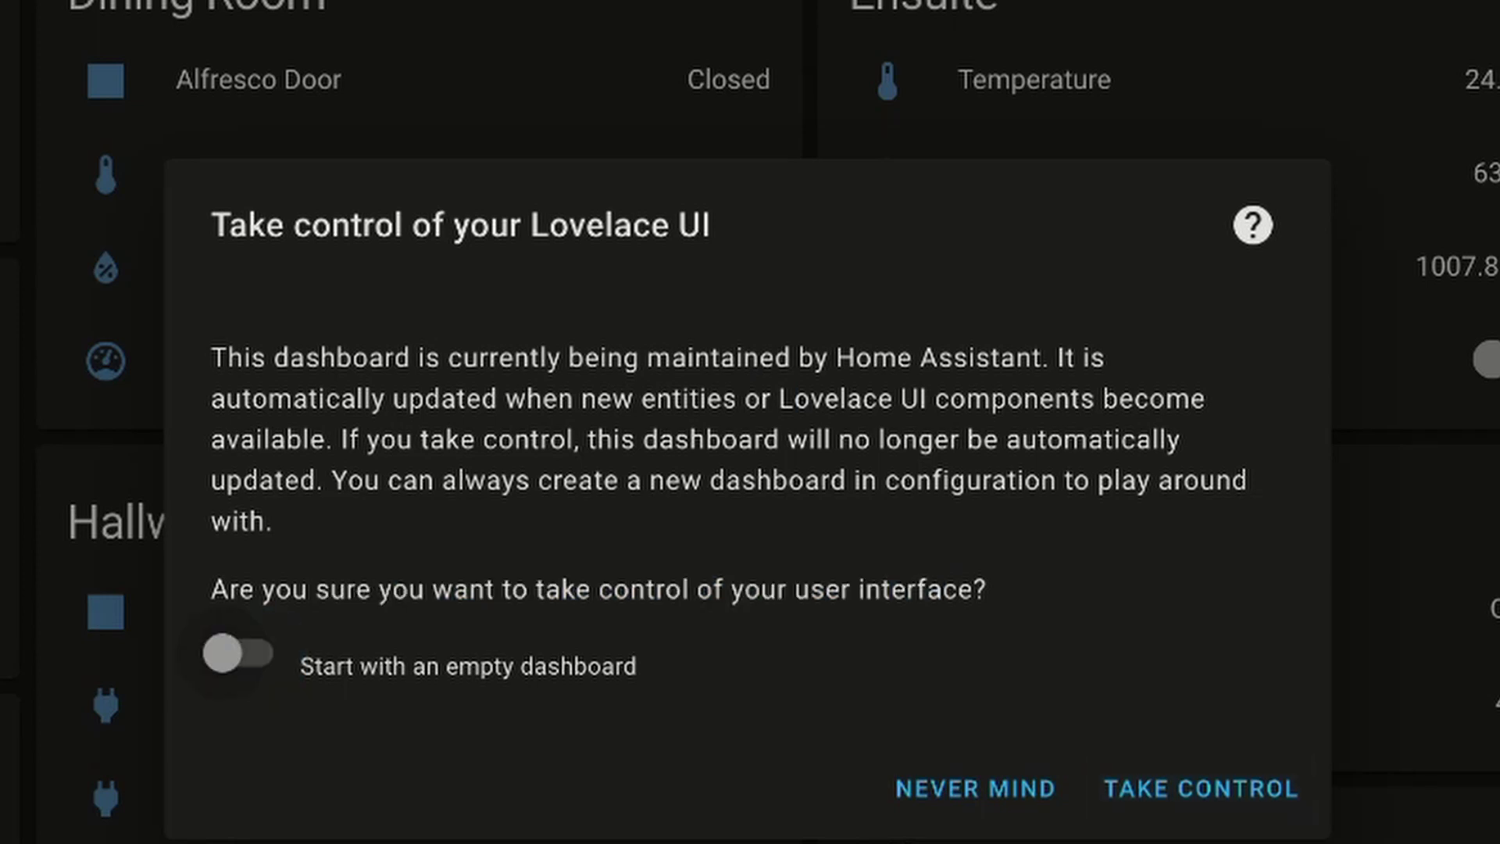
left_click(1090, 789)
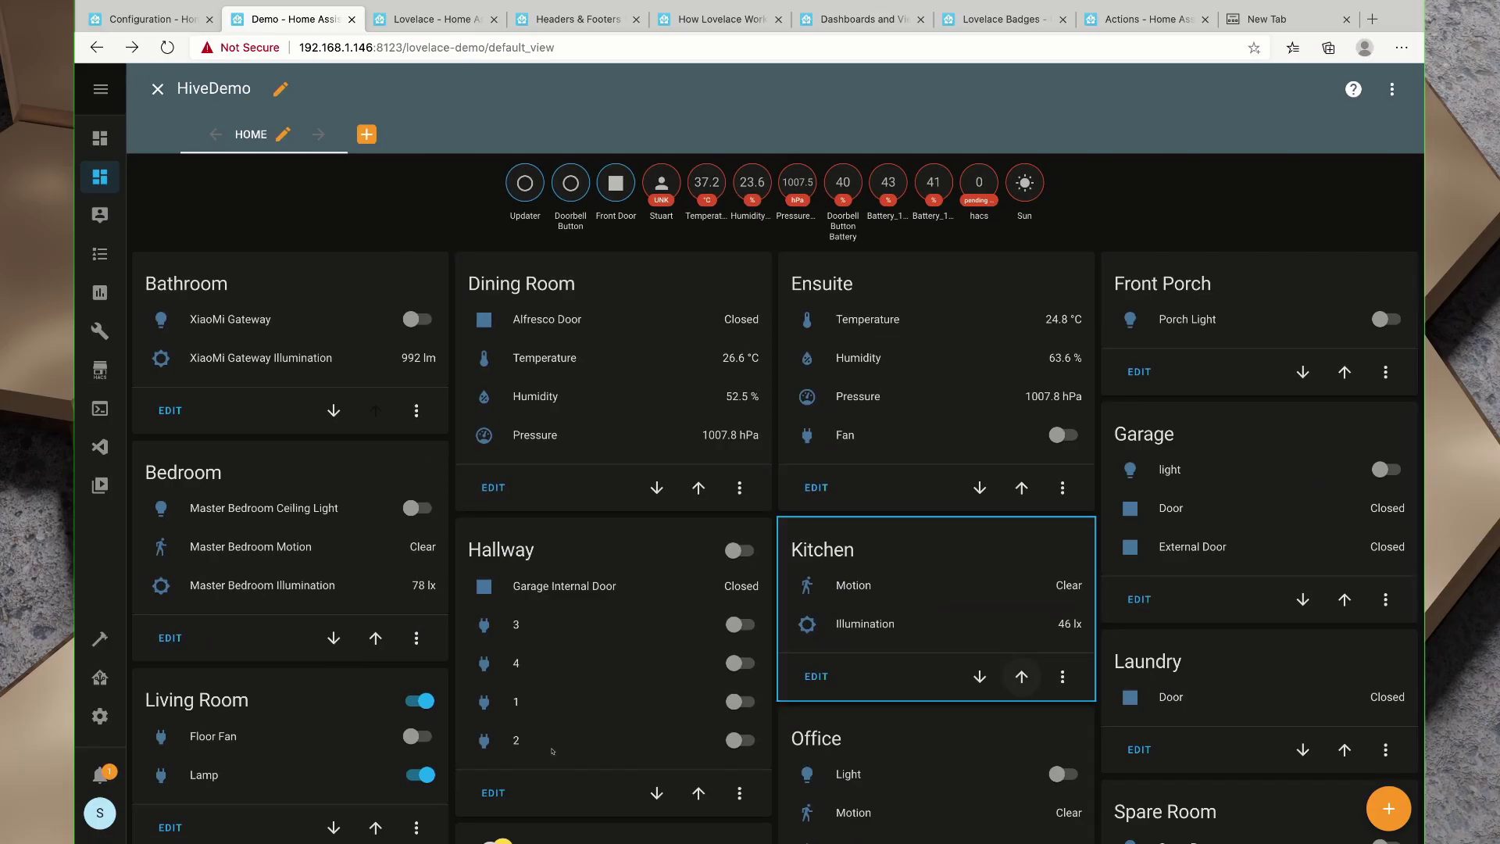
Reorder the Home view by moving the Kitchen card up, and check the Home view's configuration settings.
left_click(1022, 676)
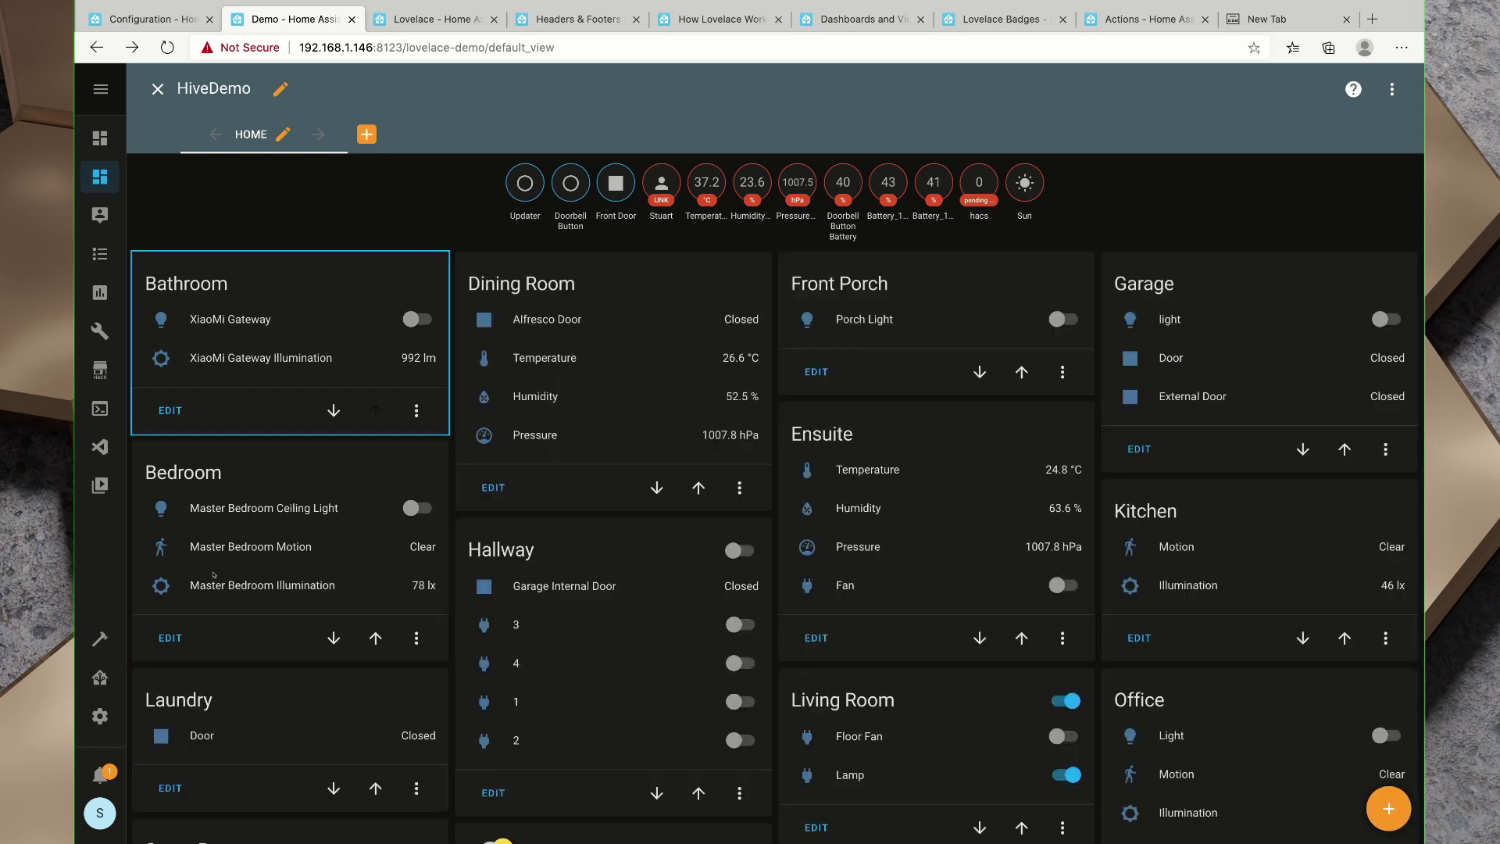
left_click(283, 134)
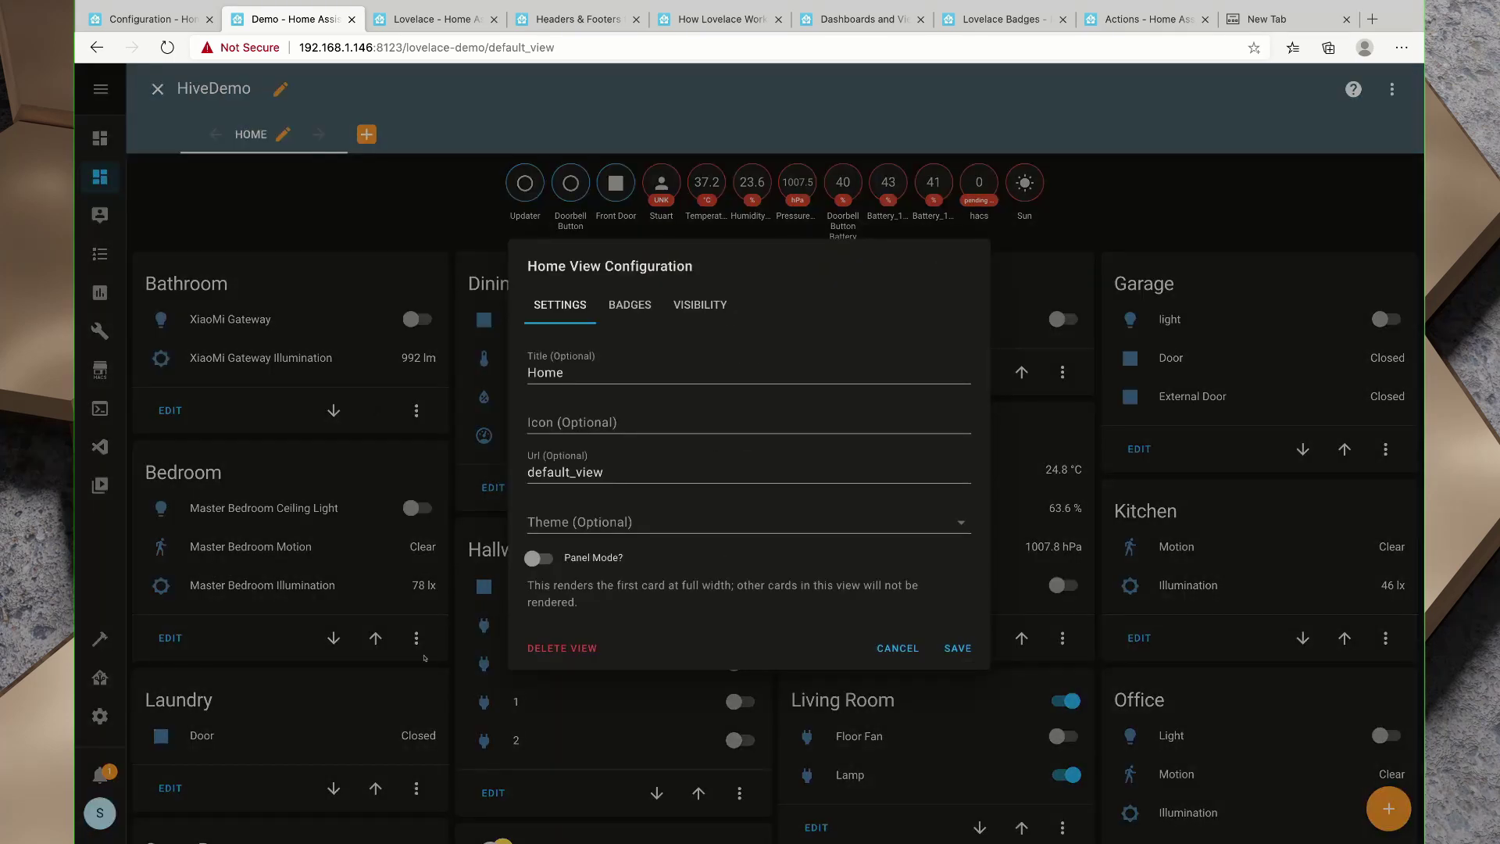
left_click(492, 742)
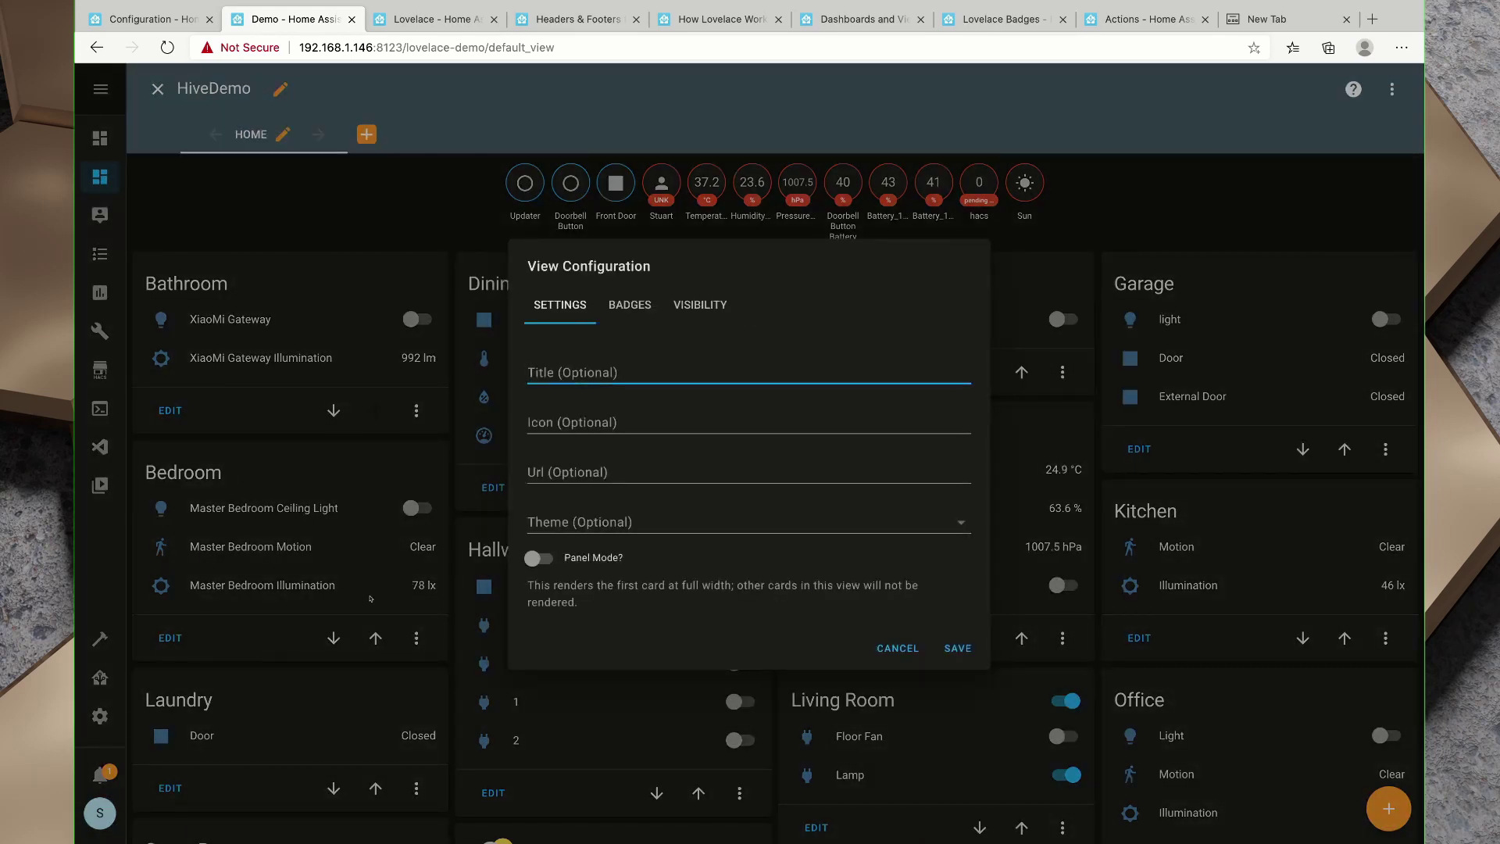
Configure a new view titled Security with the icon mdi:bell, leaving the theme unset and panel mode off.
type("Security")
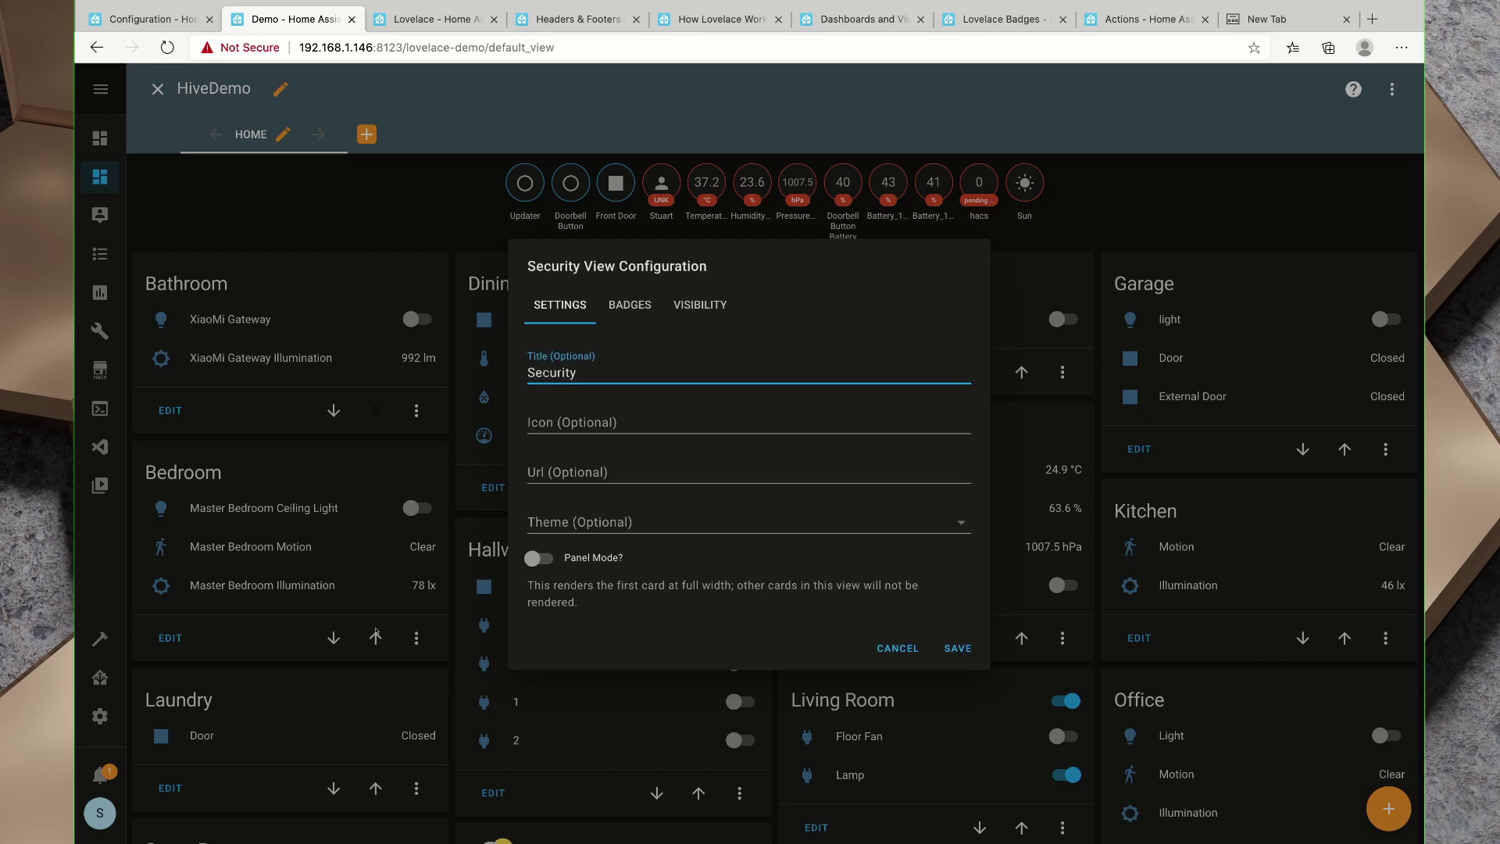
key("Tab")
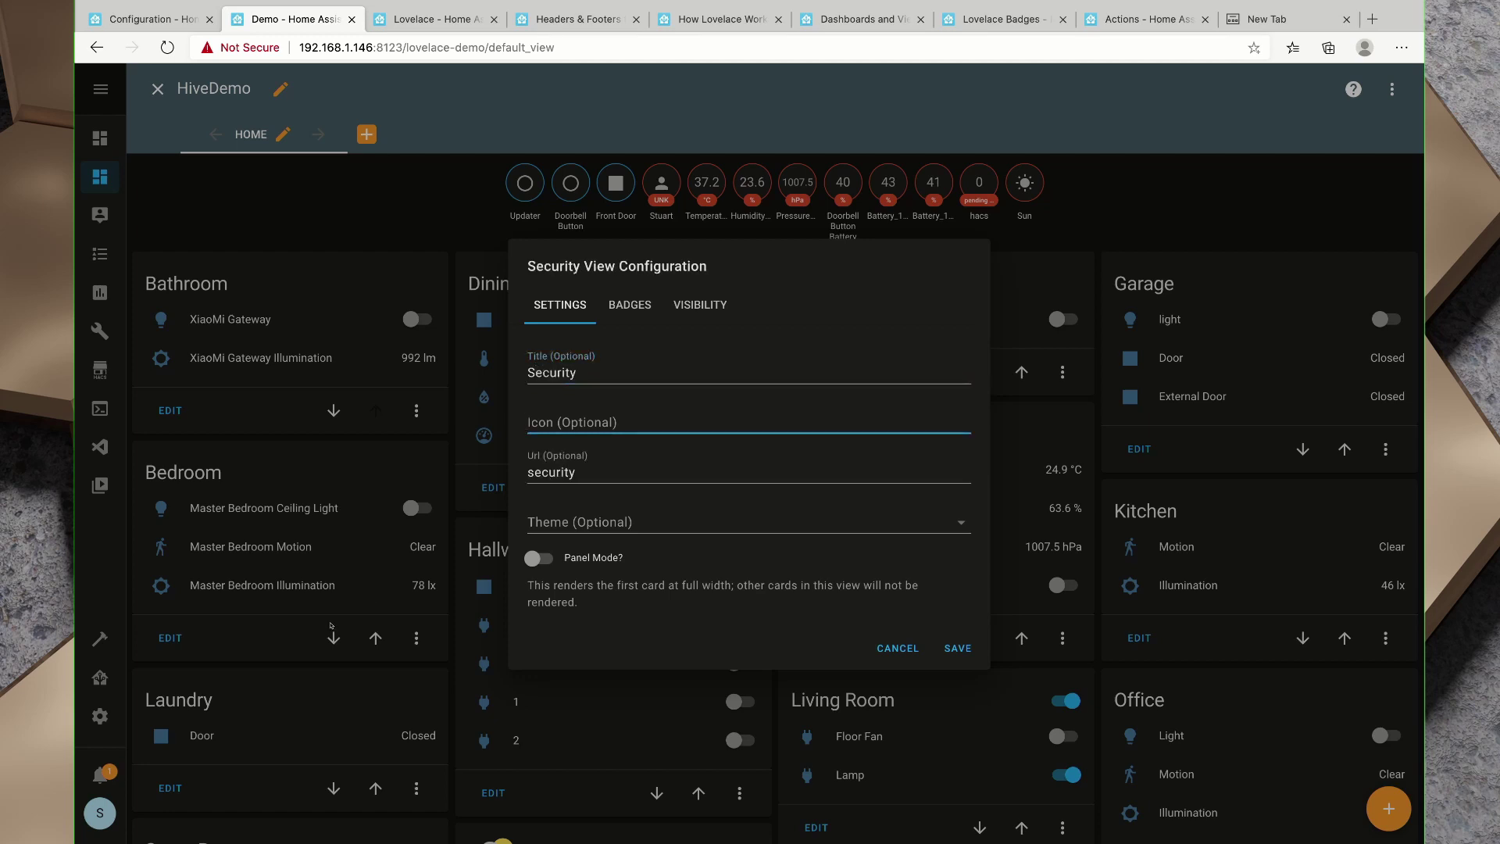
type("mdi:bell")
key("Tab")
key("Tab")
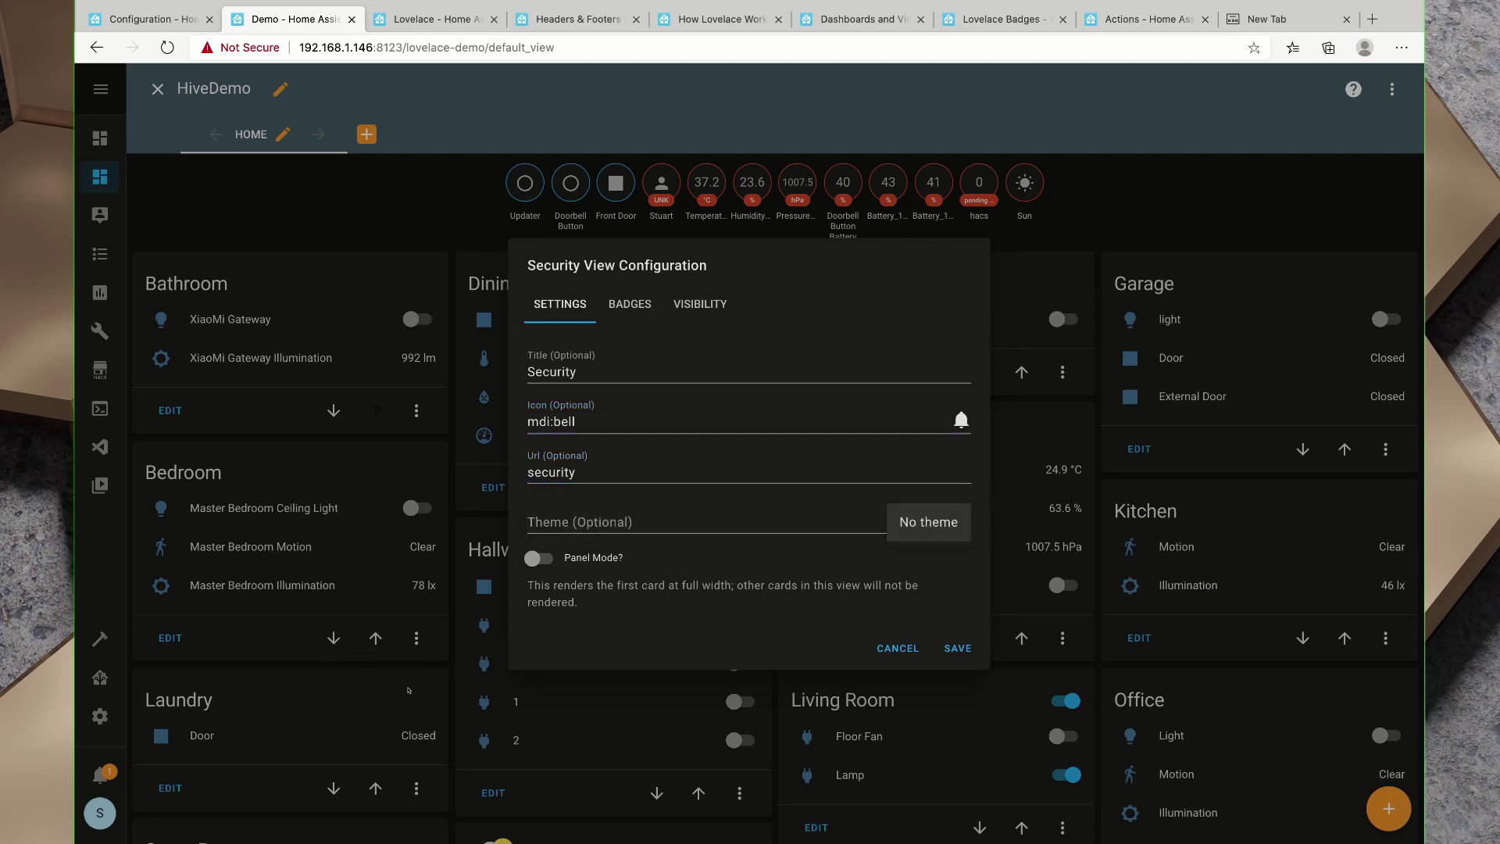
left_click(307, 695)
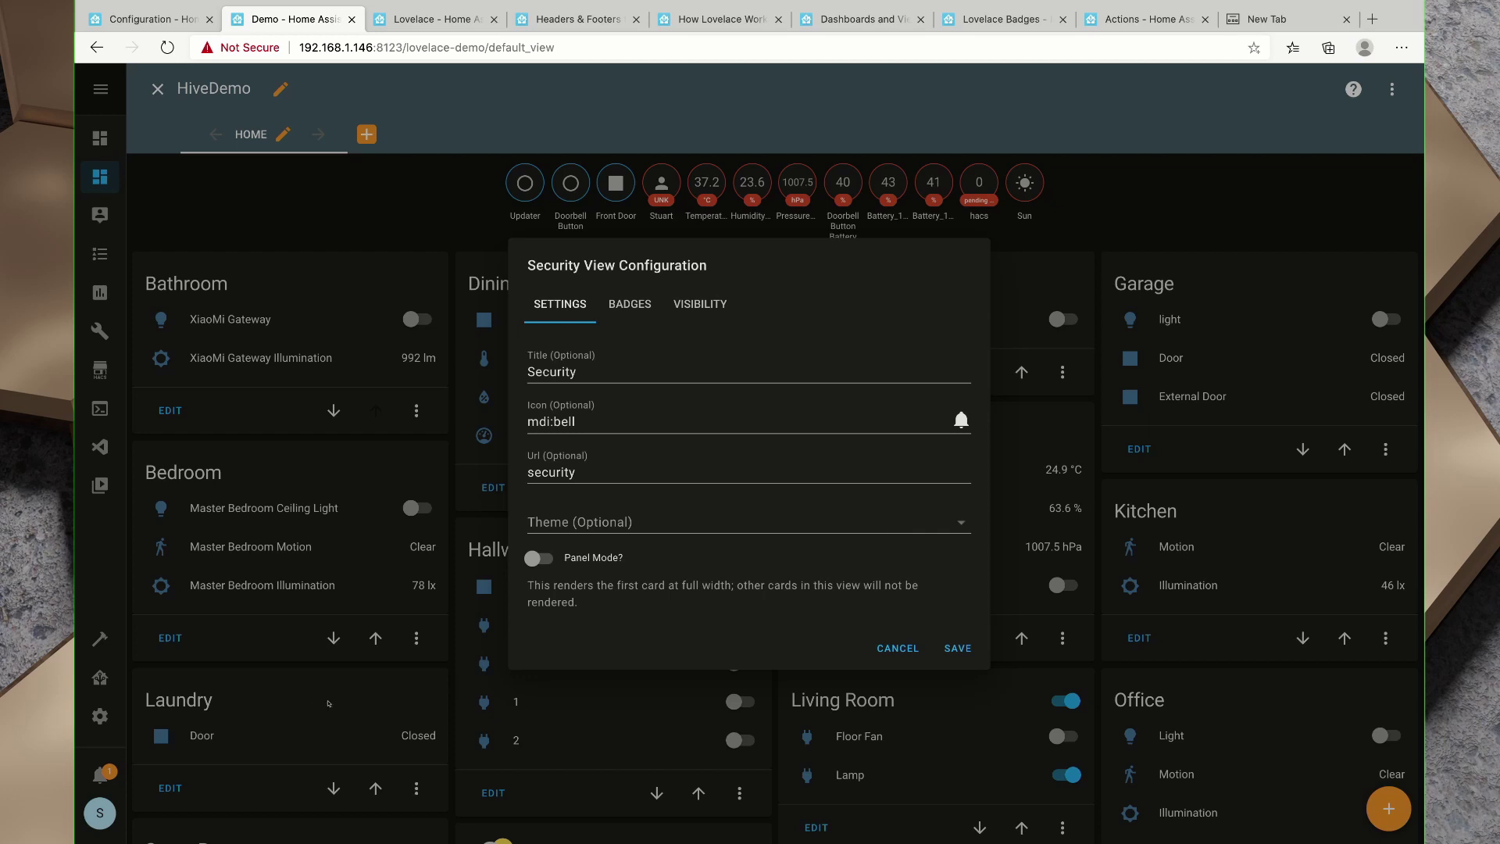
left_click_drag(534, 585, 875, 605)
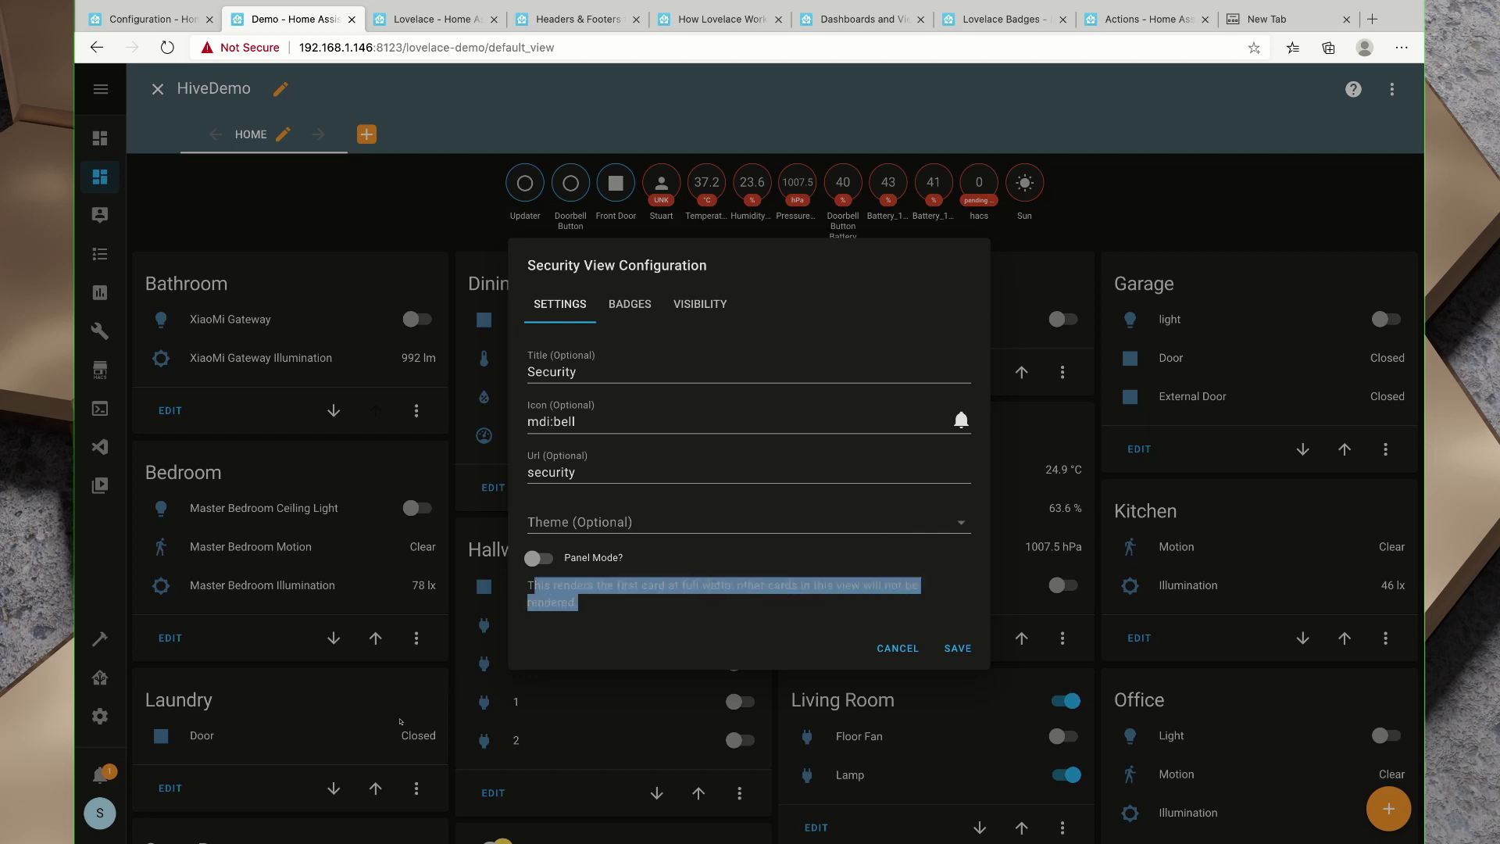
left_click(414, 723)
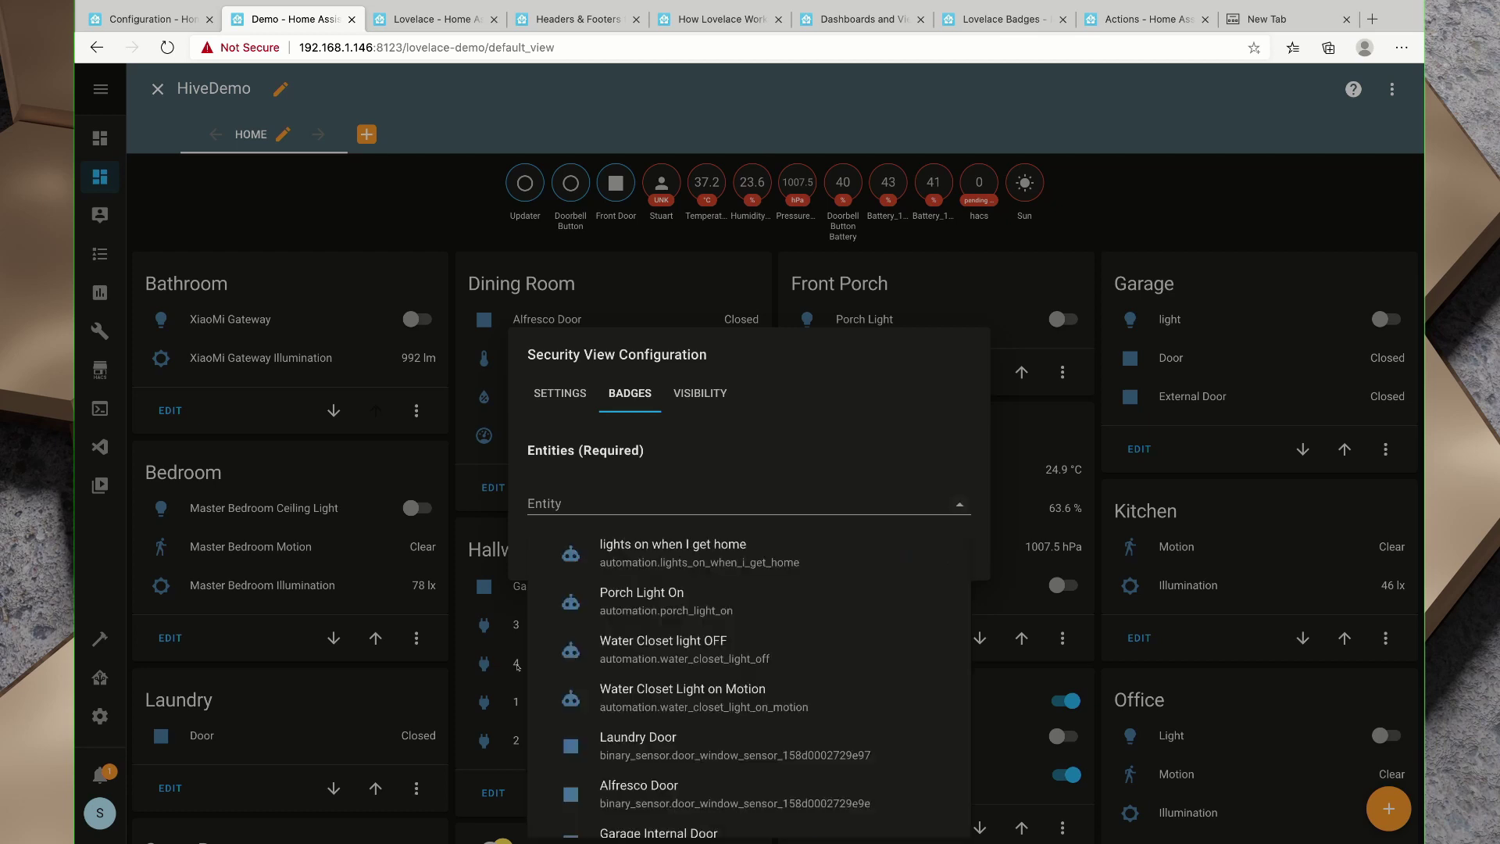
Add the door and motion sensors as badges of the Security view, starting with Laundry Door and Alfresco Door, and save the view.
scroll(517, 666, "down", 2)
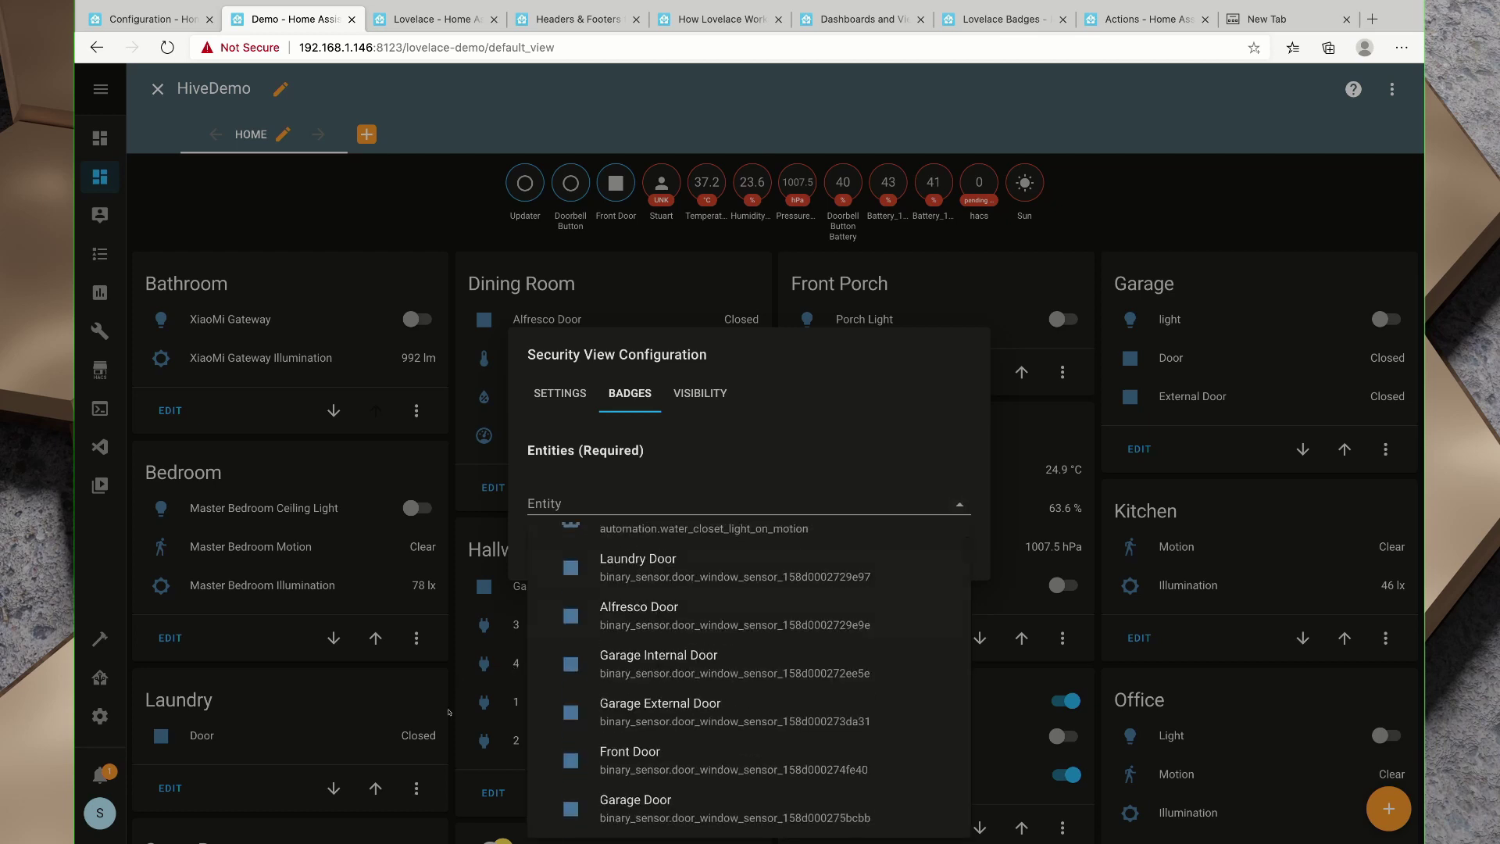
scroll(453, 705, "down", 1)
scroll(450, 709, "up", 2)
left_click(639, 596)
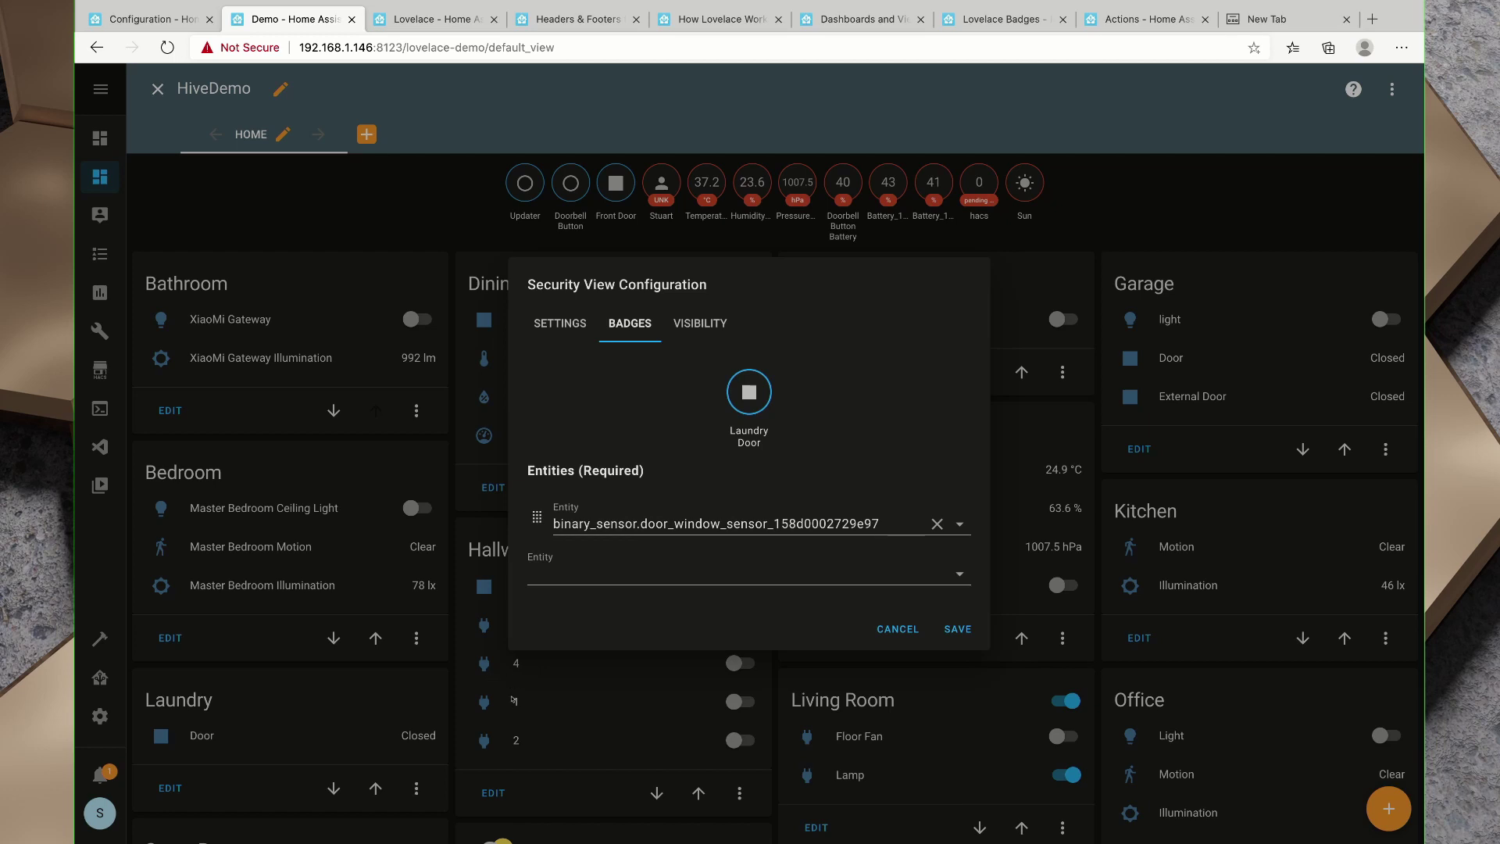
left_click(625, 574)
scroll(617, 703, "down", 2)
left_click(617, 728)
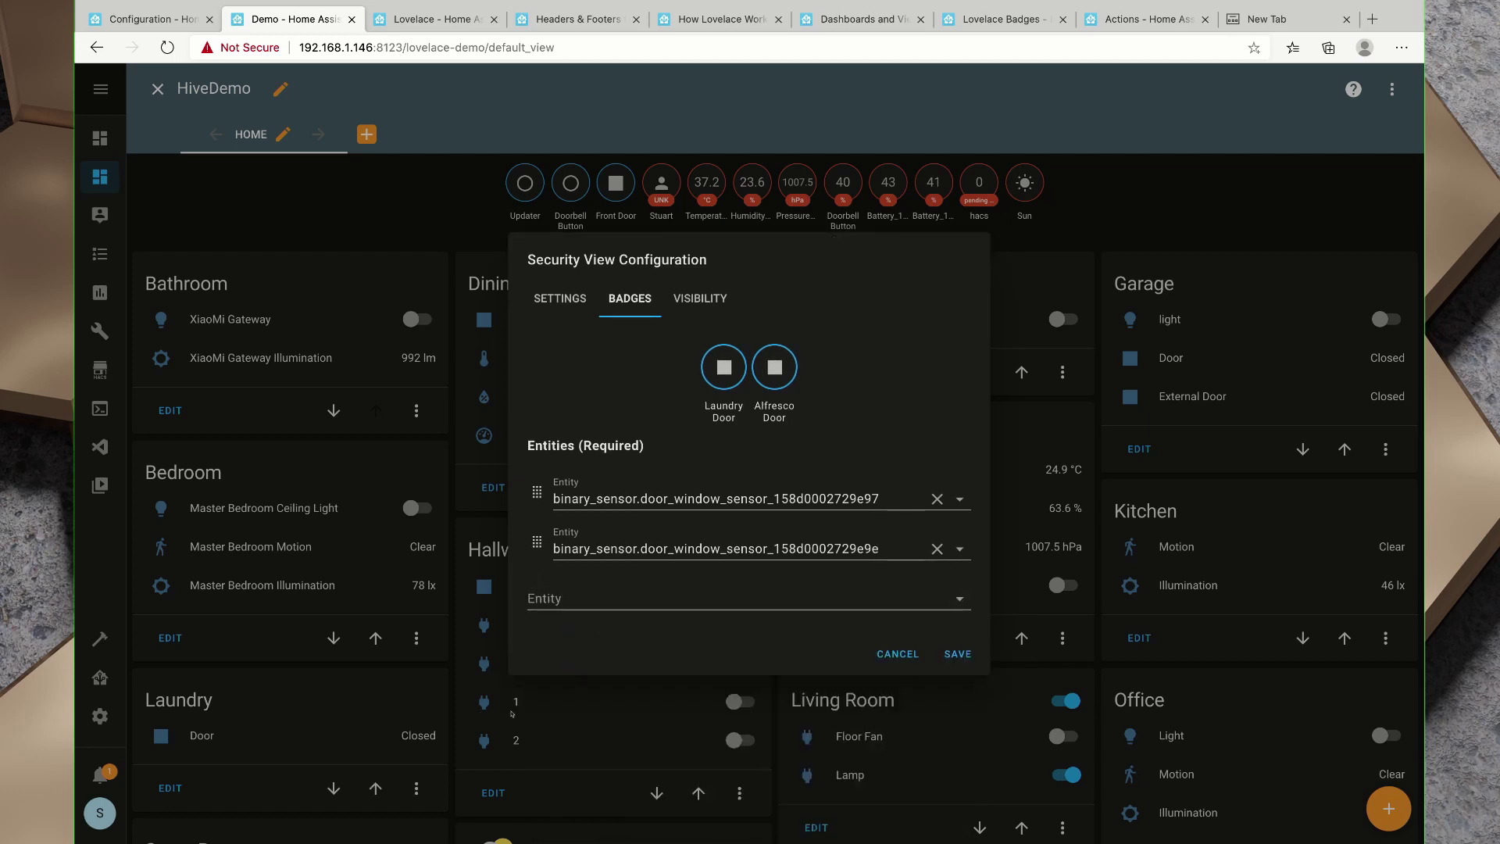
left_click(659, 390)
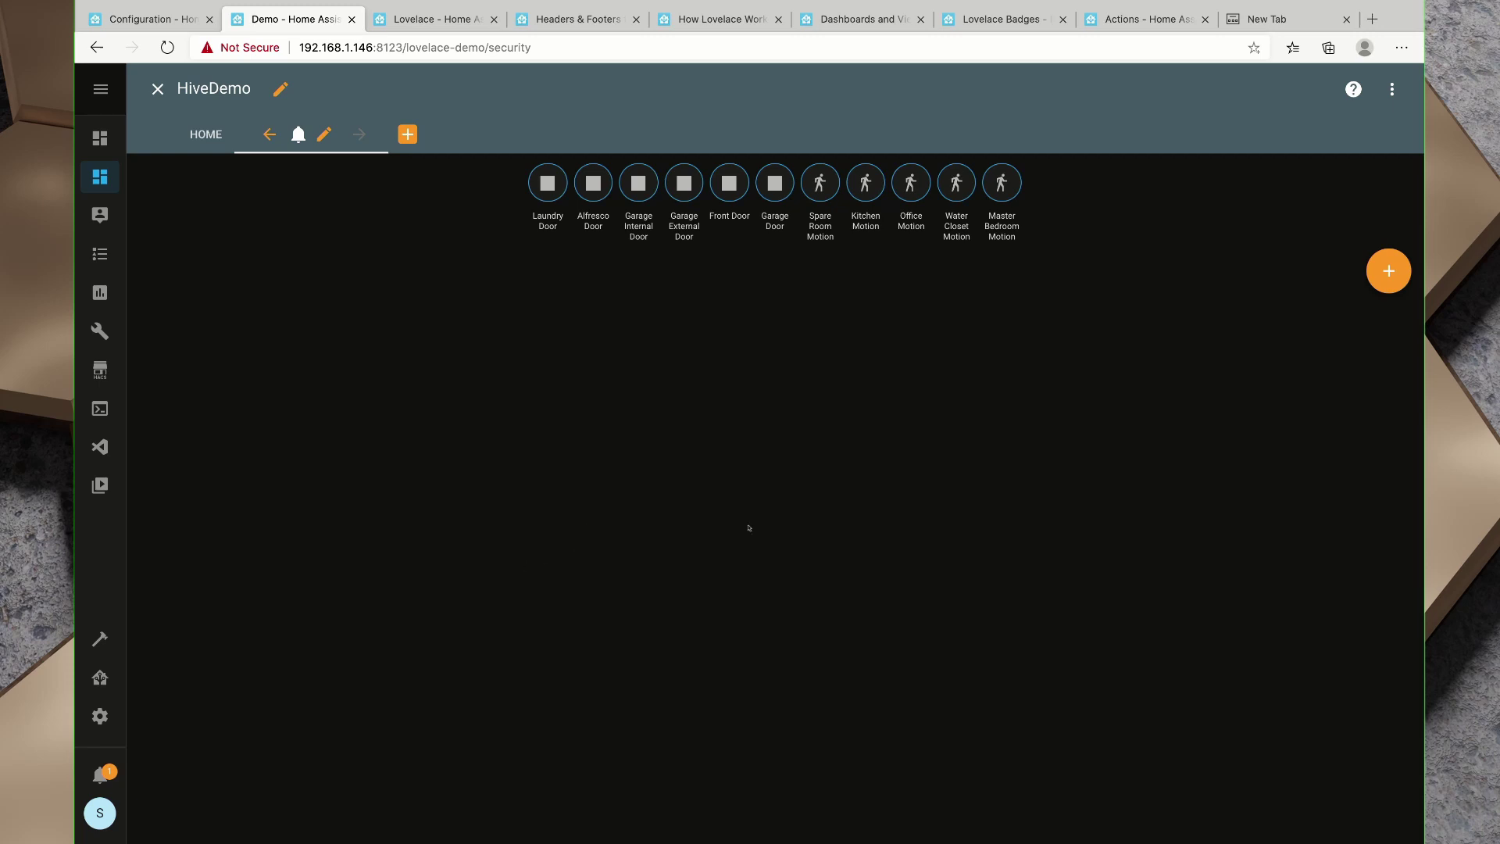
Add a Light card to the Security view and choose Water Closet Light as its entity.
left_click(1388, 271)
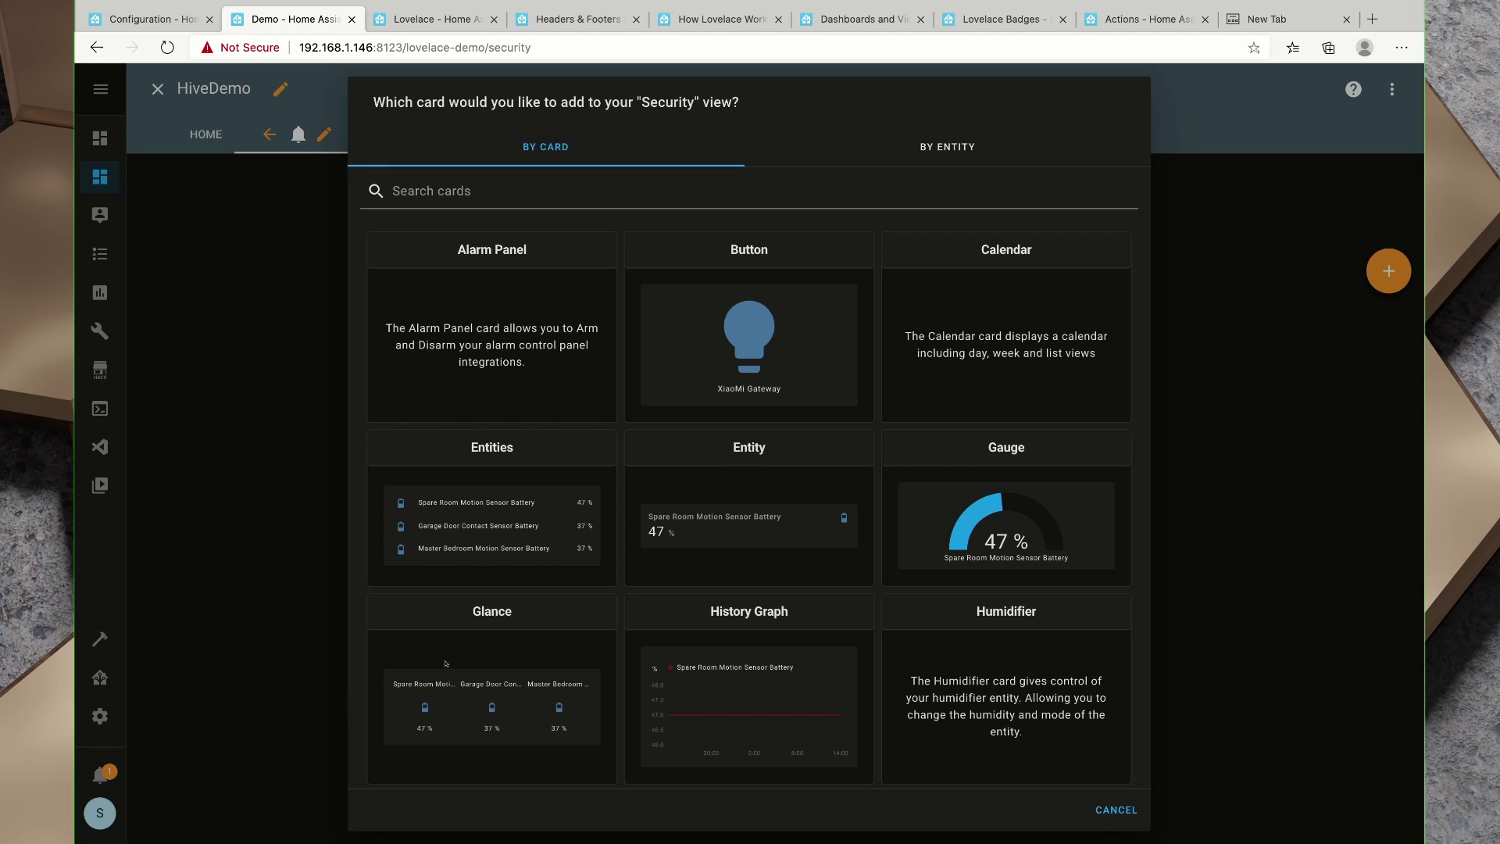
scroll(445, 663, "down", 3)
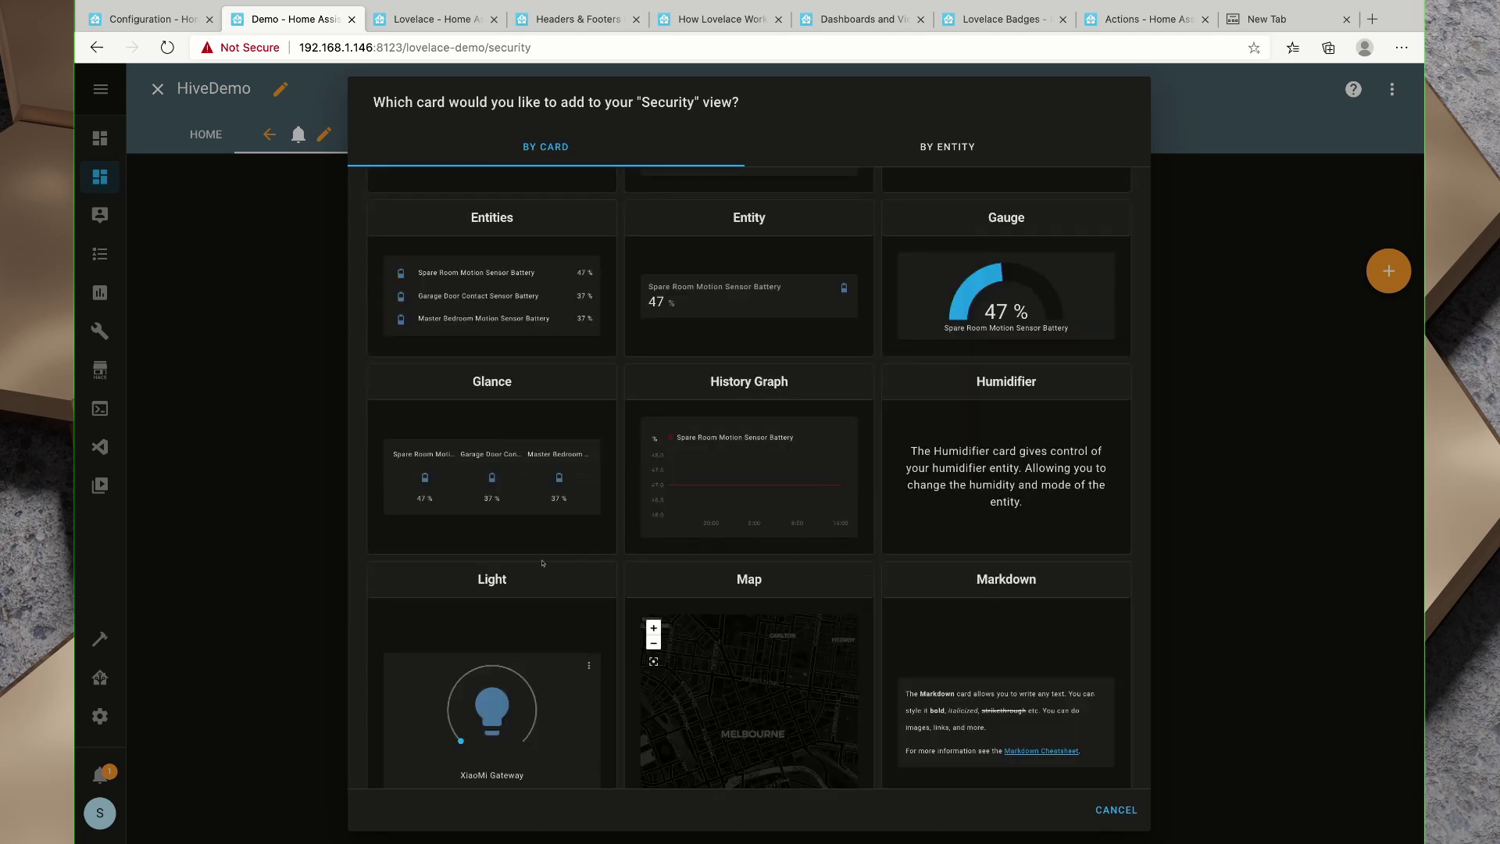
scroll(542, 563, "down", 4)
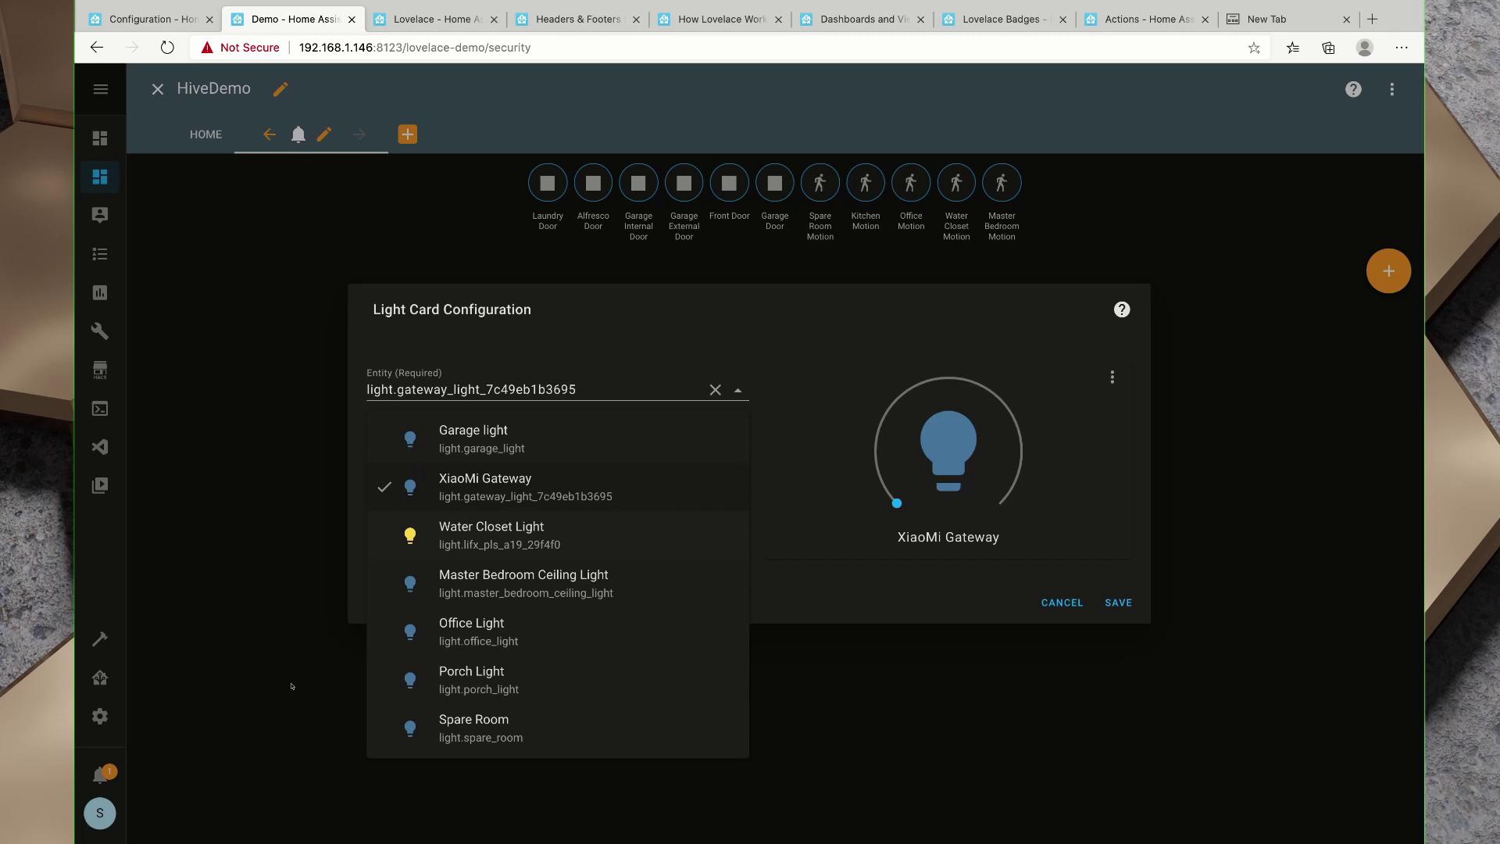
key("Down")
key("Return")
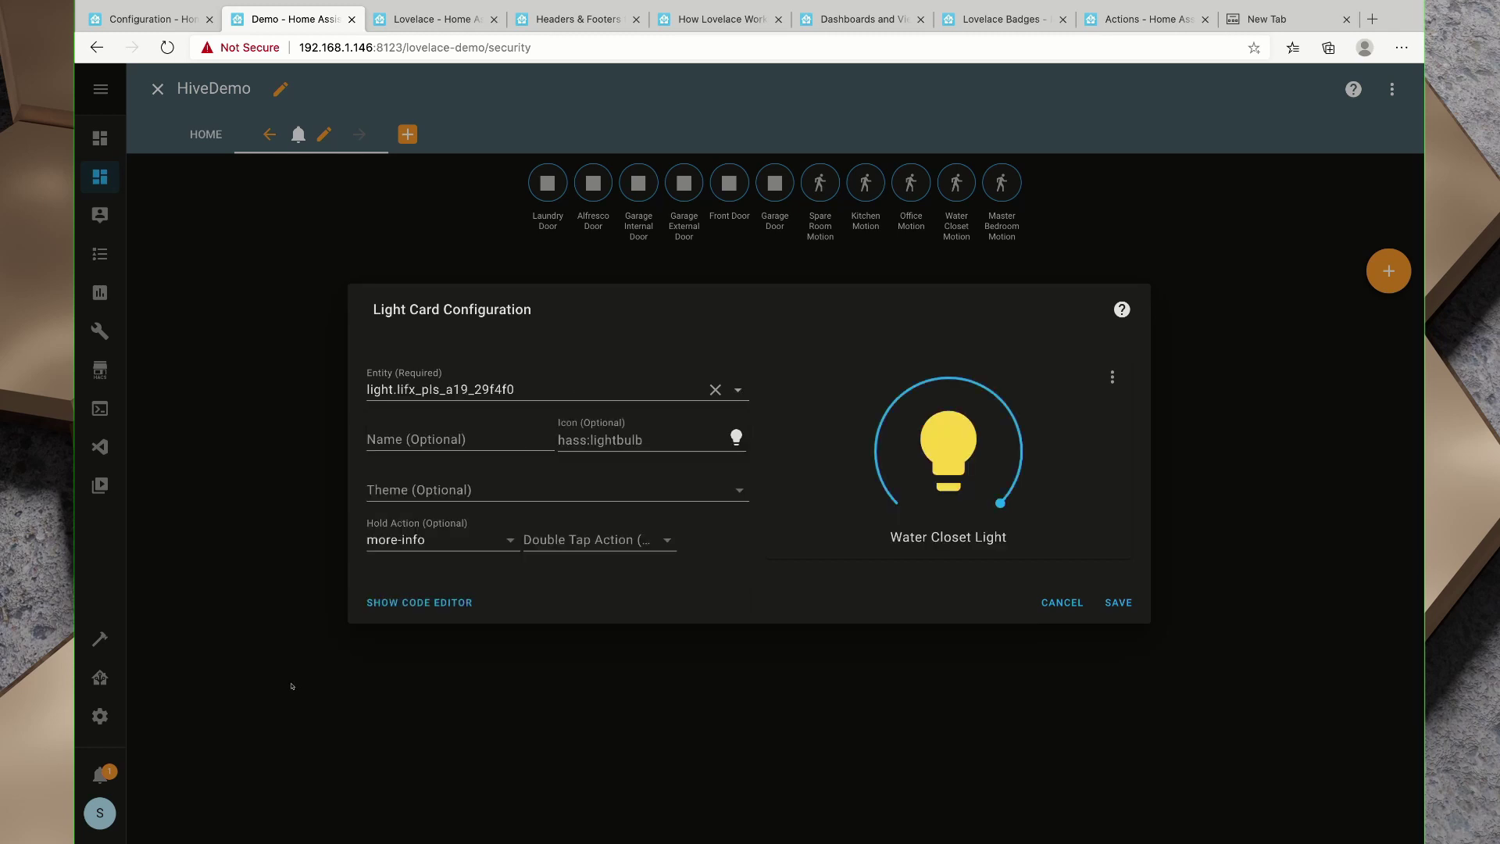
Set the Light card's icon to mdi:toilet, leave its name and theme empty, and save the card.
key("Tab")
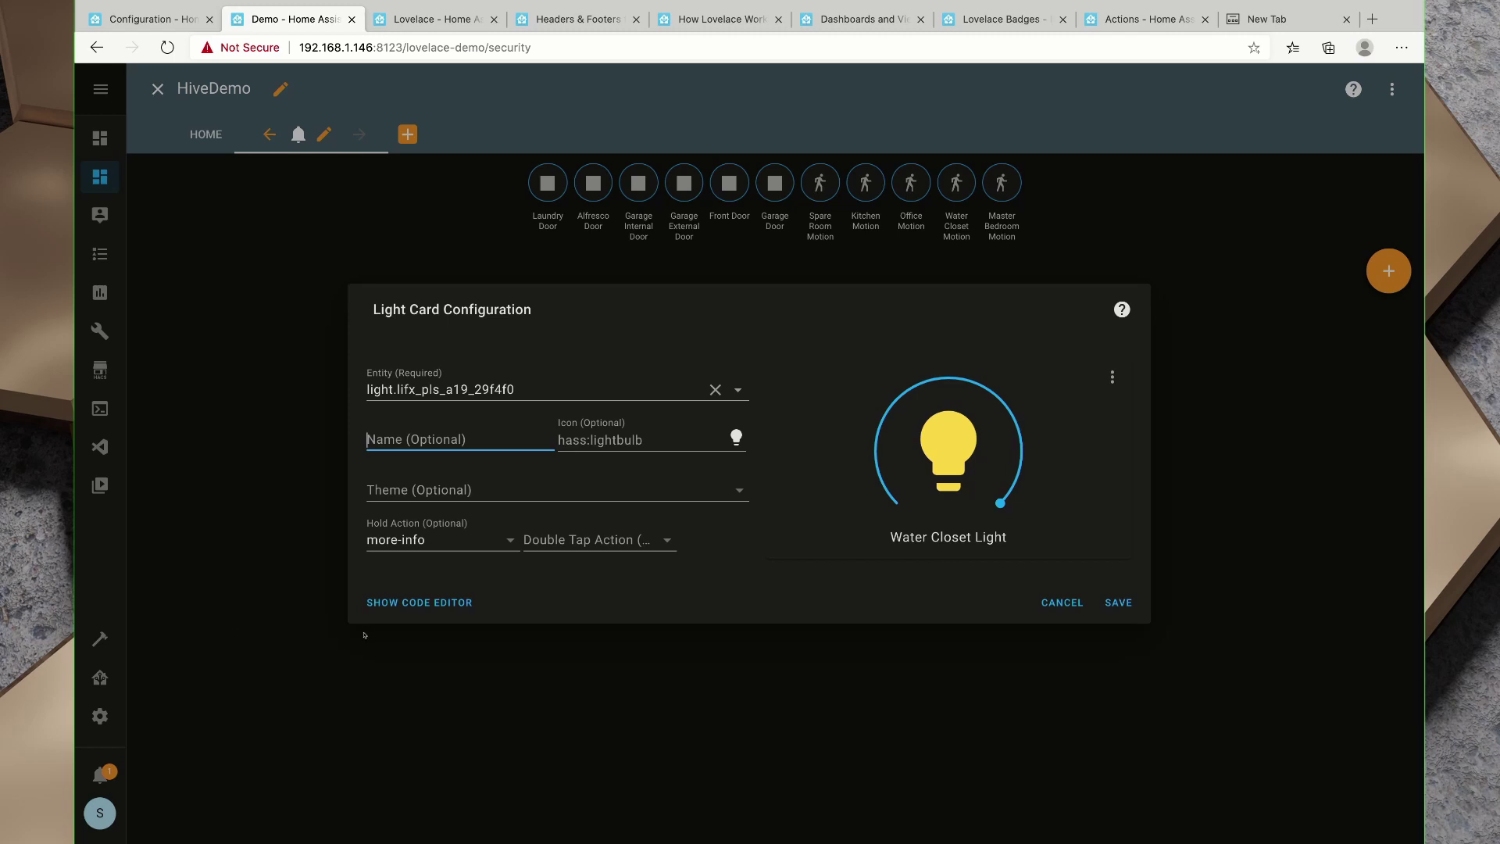
key("Tab")
type("mdi:toilet")
key("Tab")
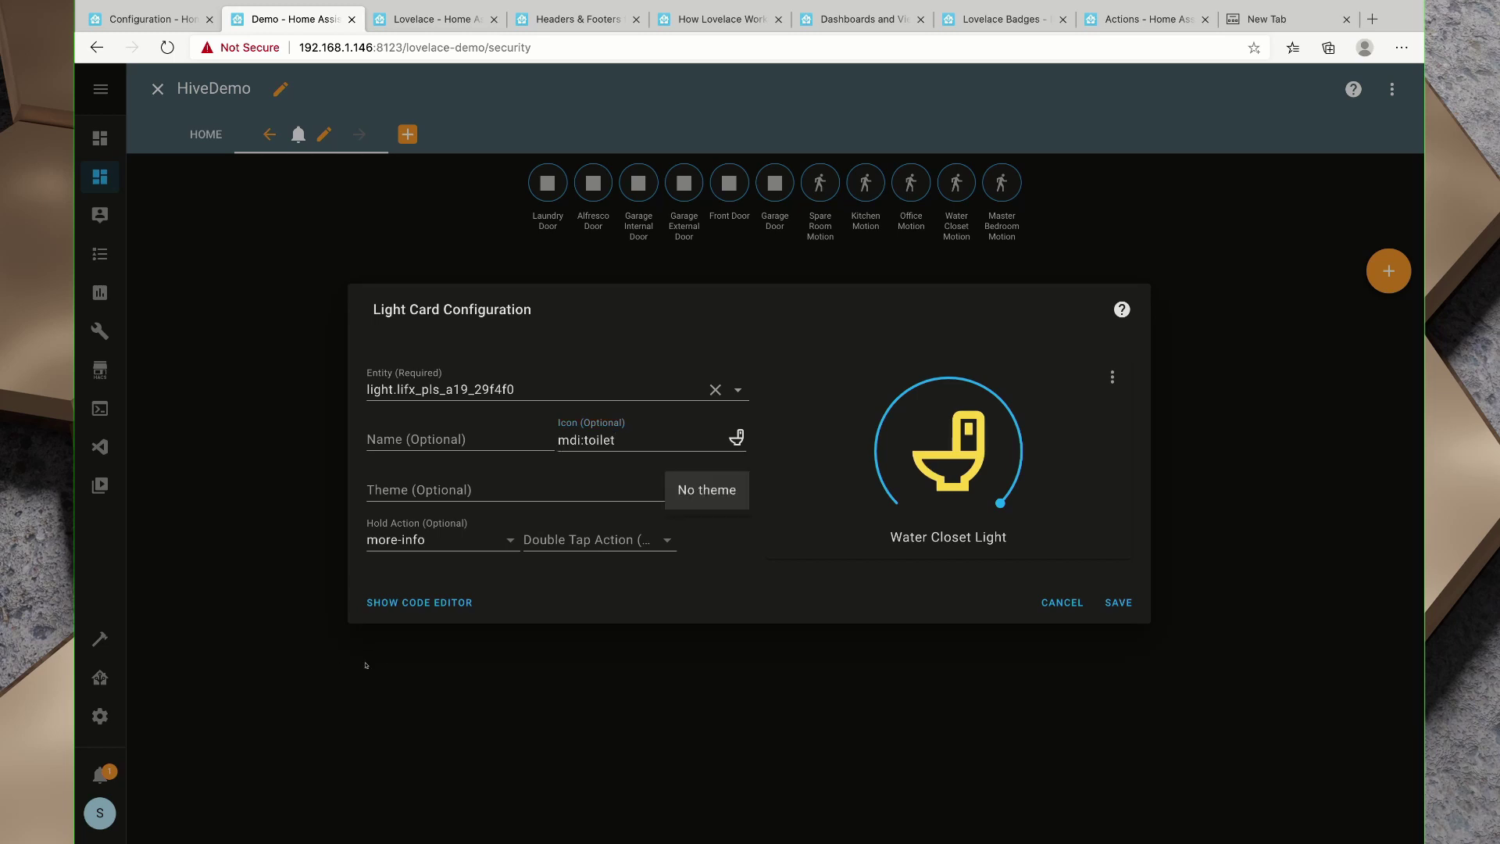
left_click(268, 708)
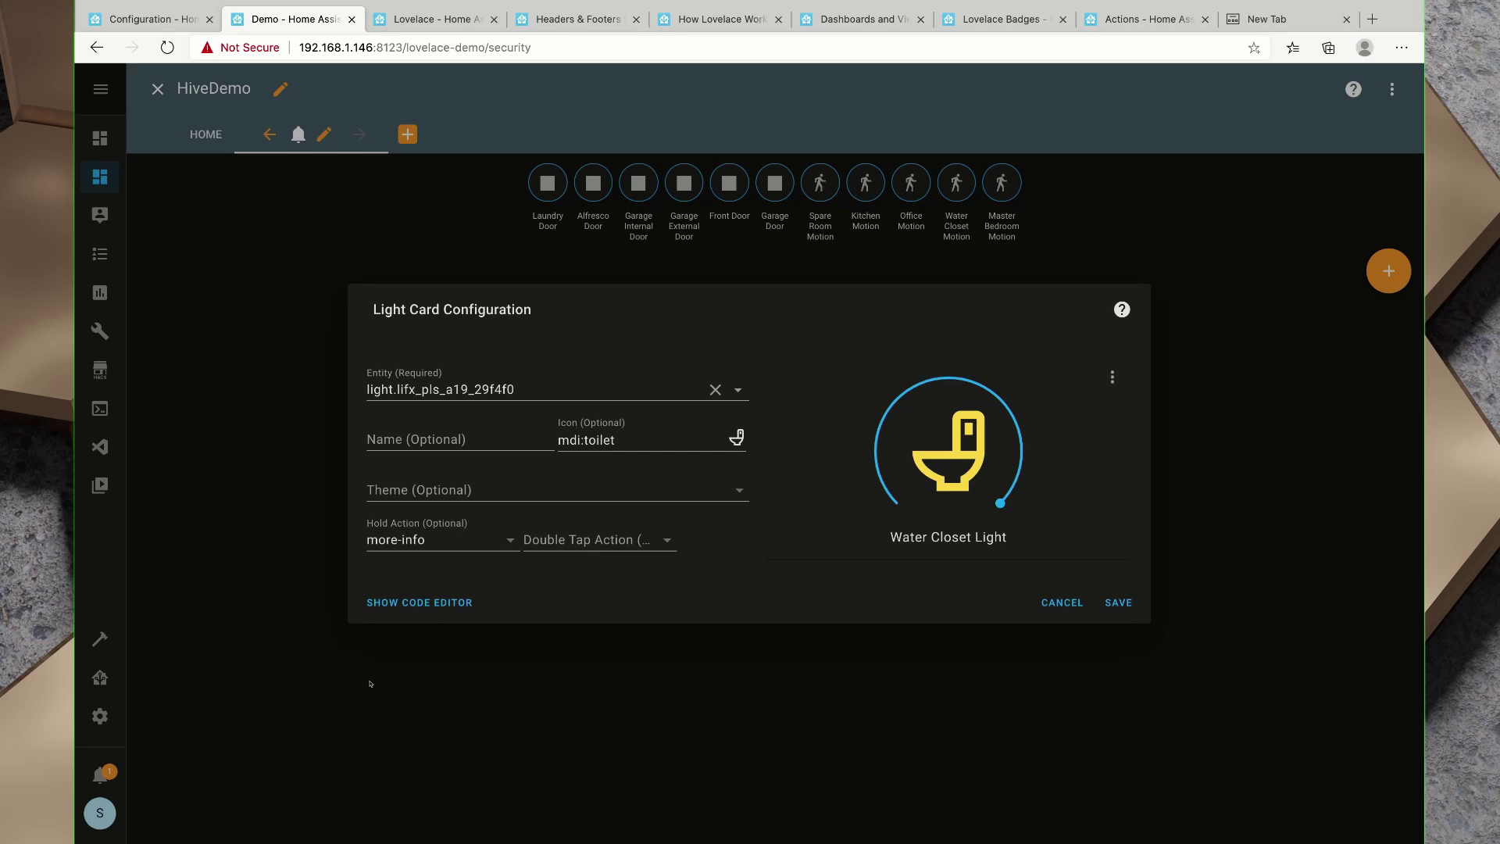
left_click(594, 540)
left_click(1118, 603)
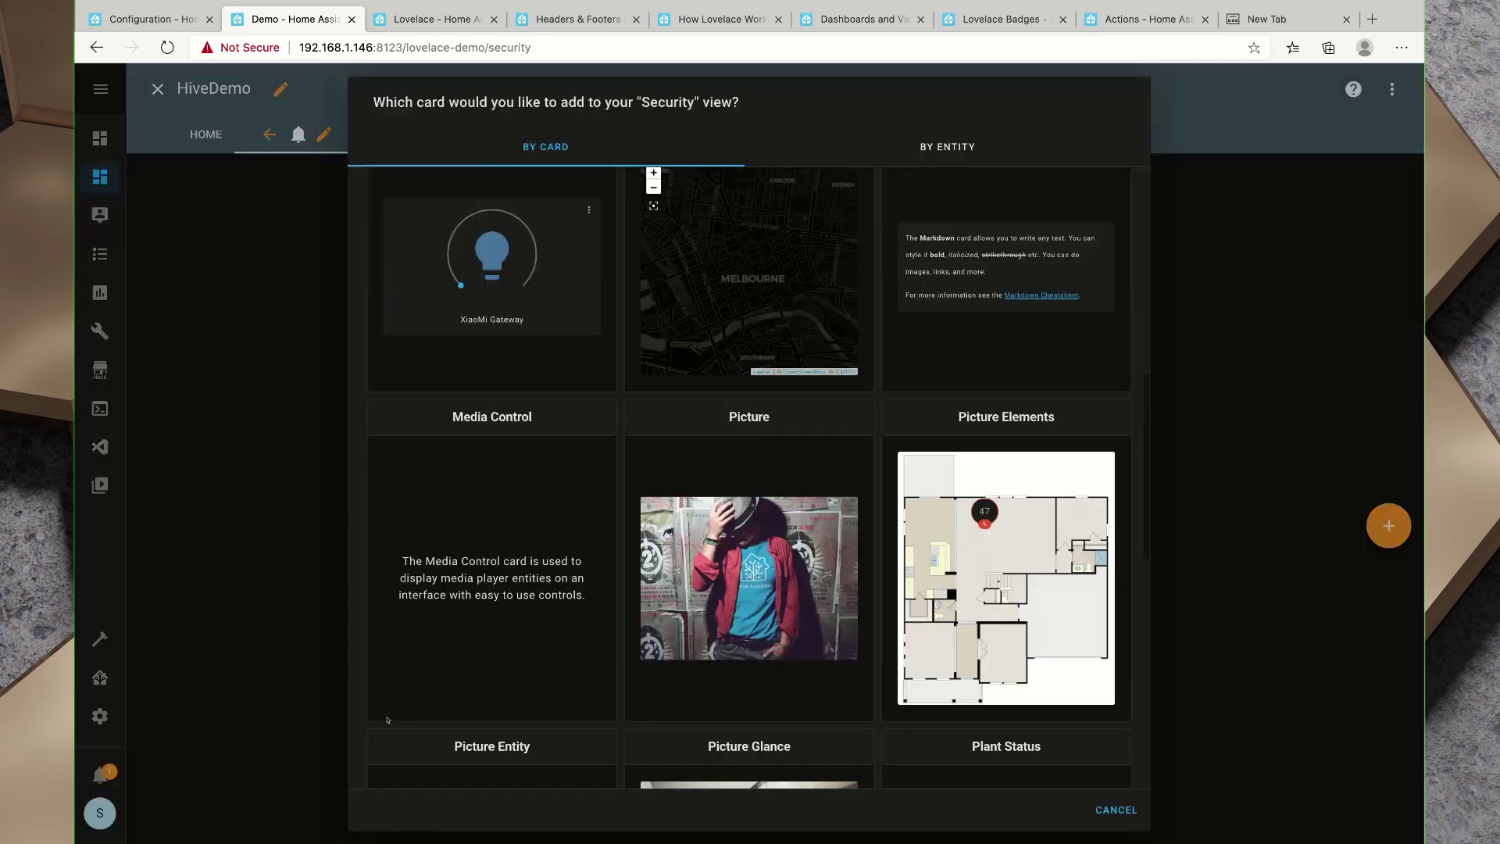
Add a Sensor card to the Security view.
scroll(387, 719, "down", 1)
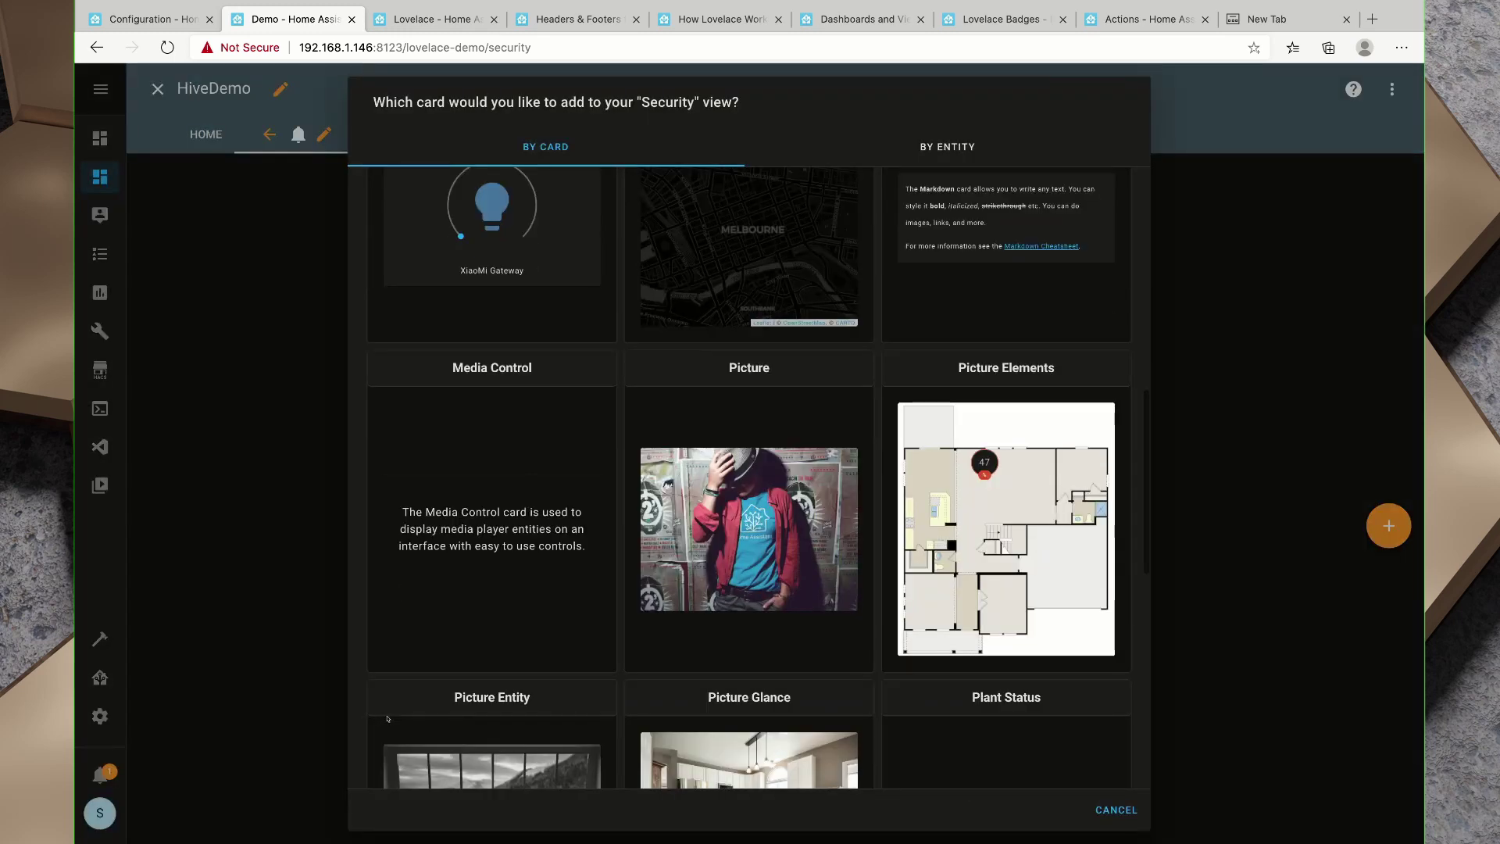
scroll(387, 719, "up", 3)
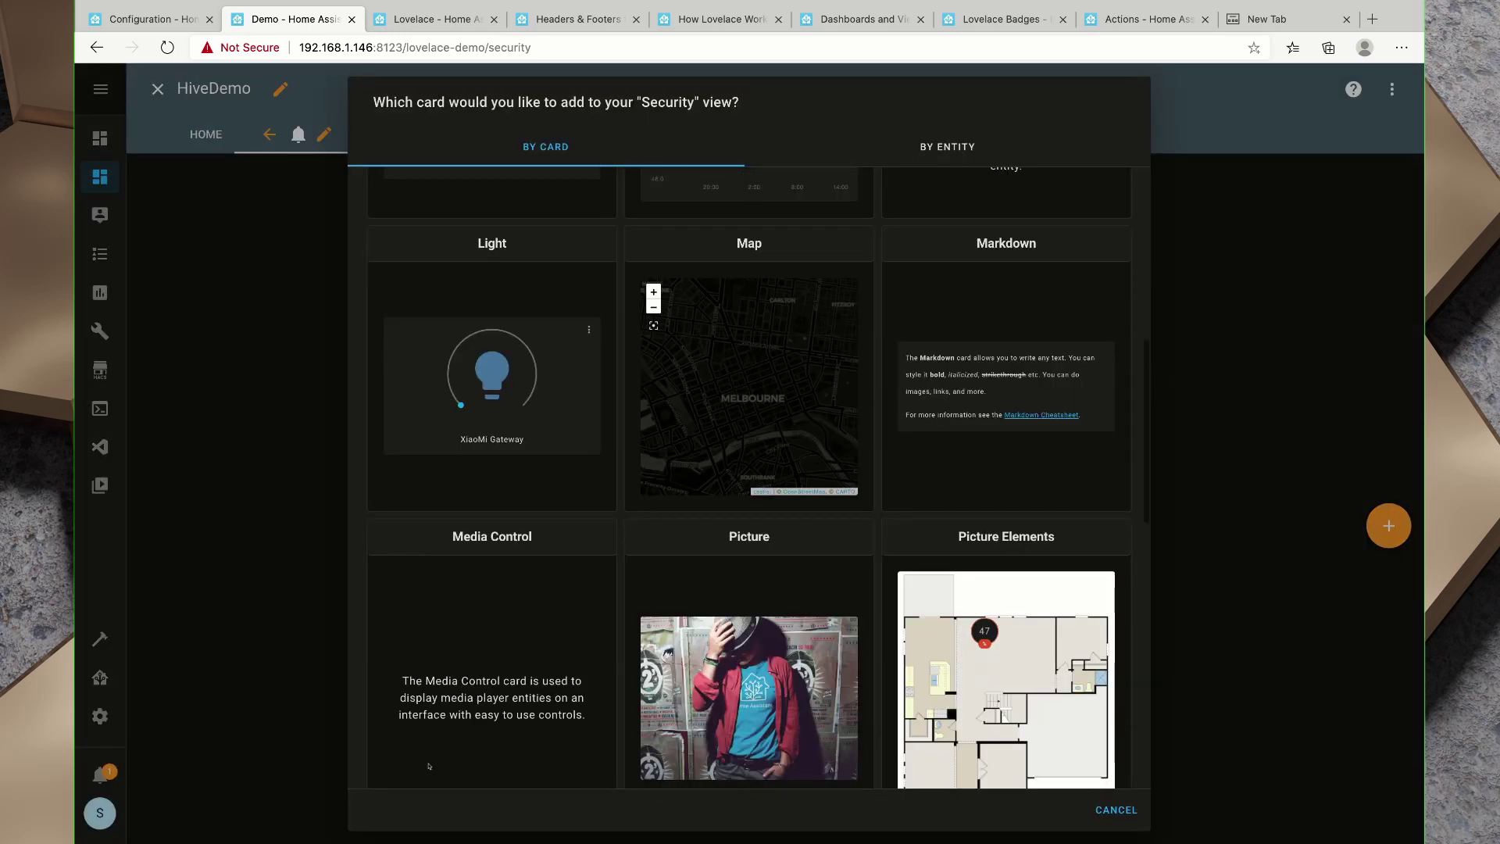
scroll(408, 755, "down", 4)
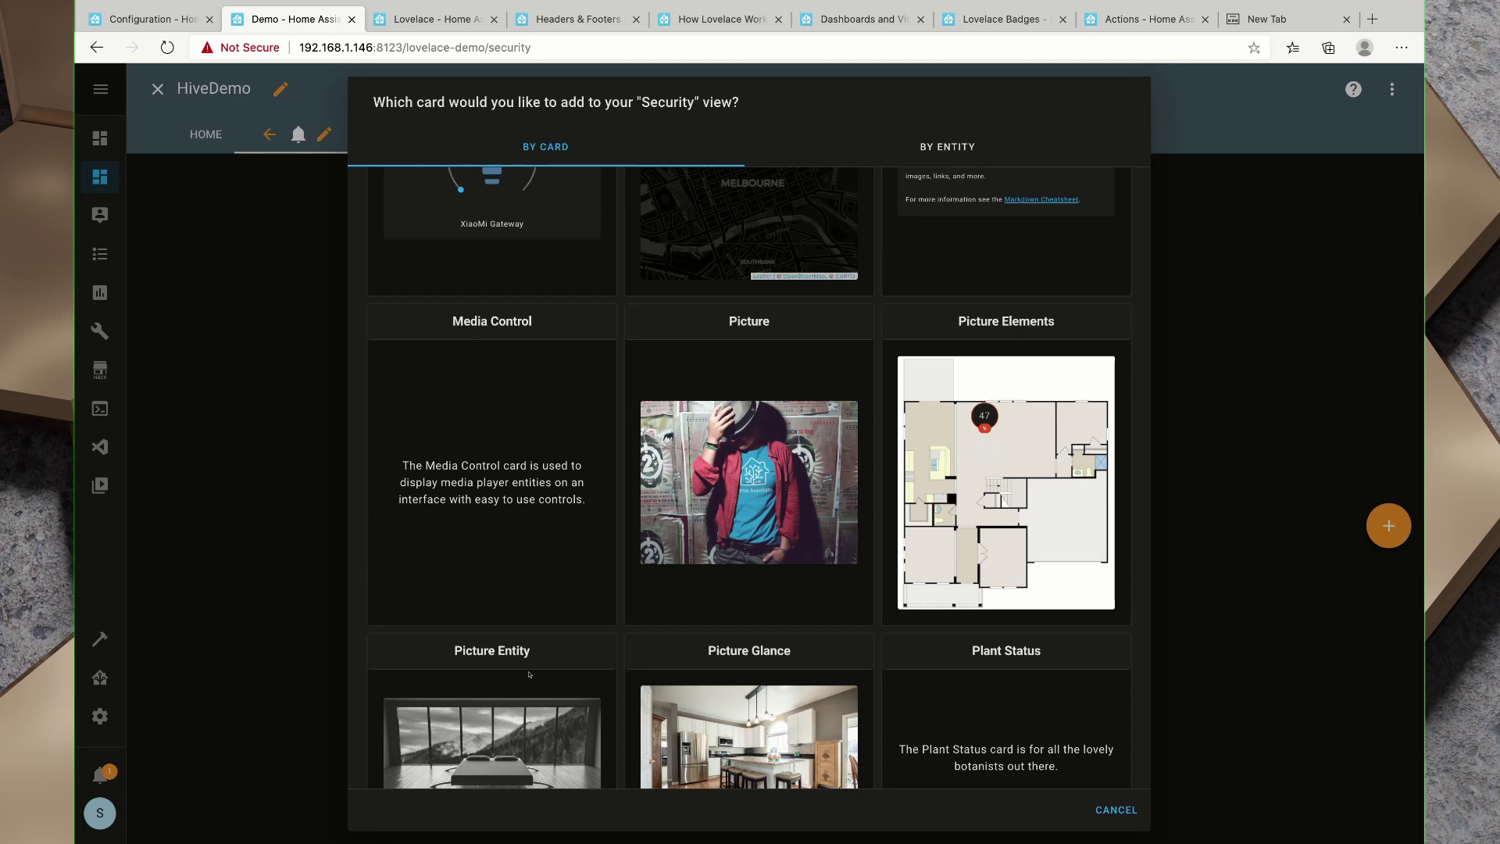
scroll(536, 654, "down", 1)
scroll(525, 654, "down", 4)
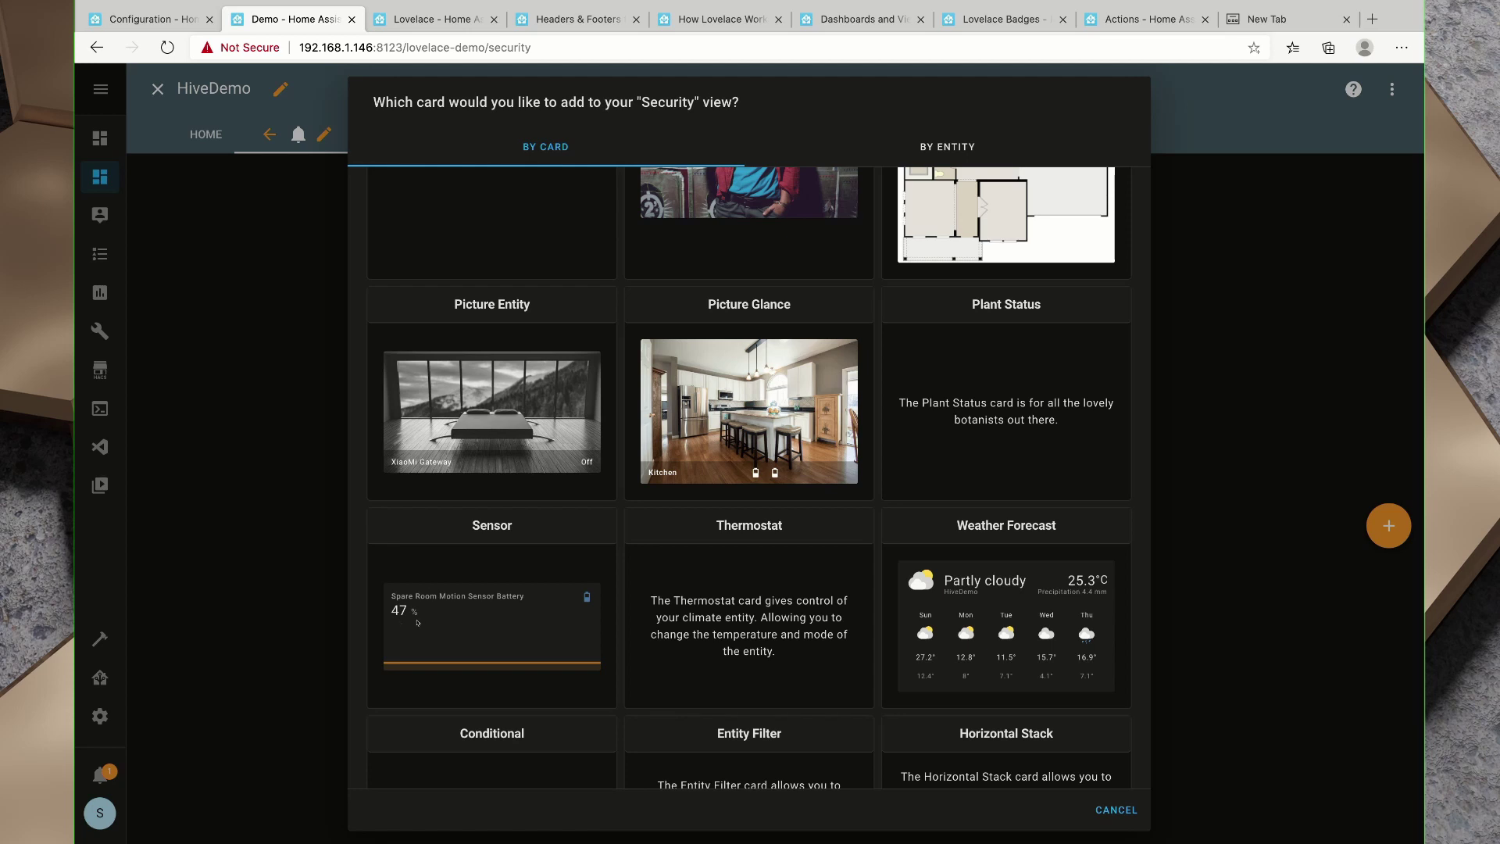
scroll(382, 703, "down", 2)
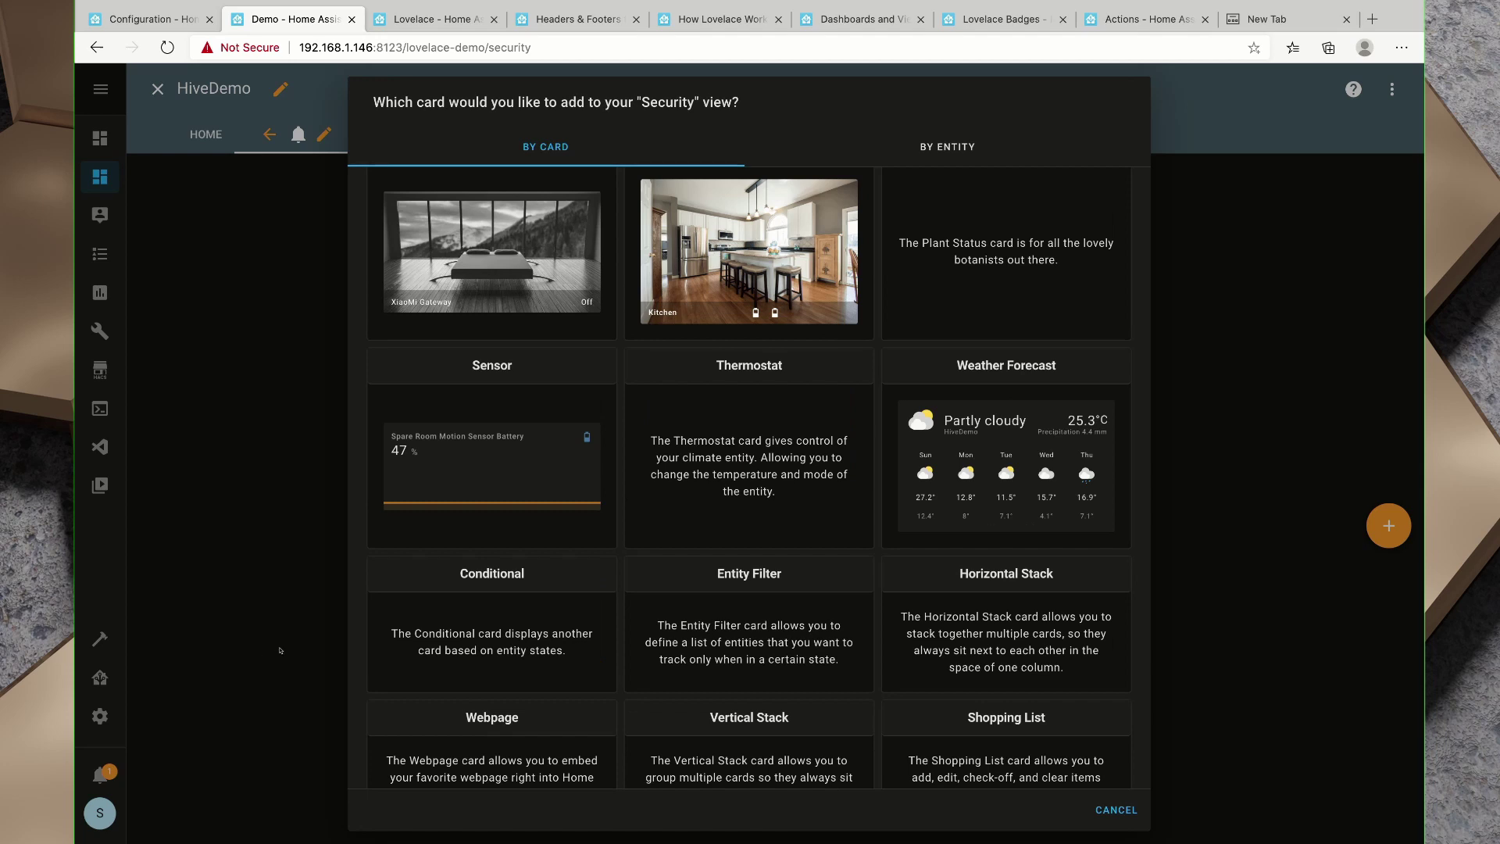
left_click(492, 467)
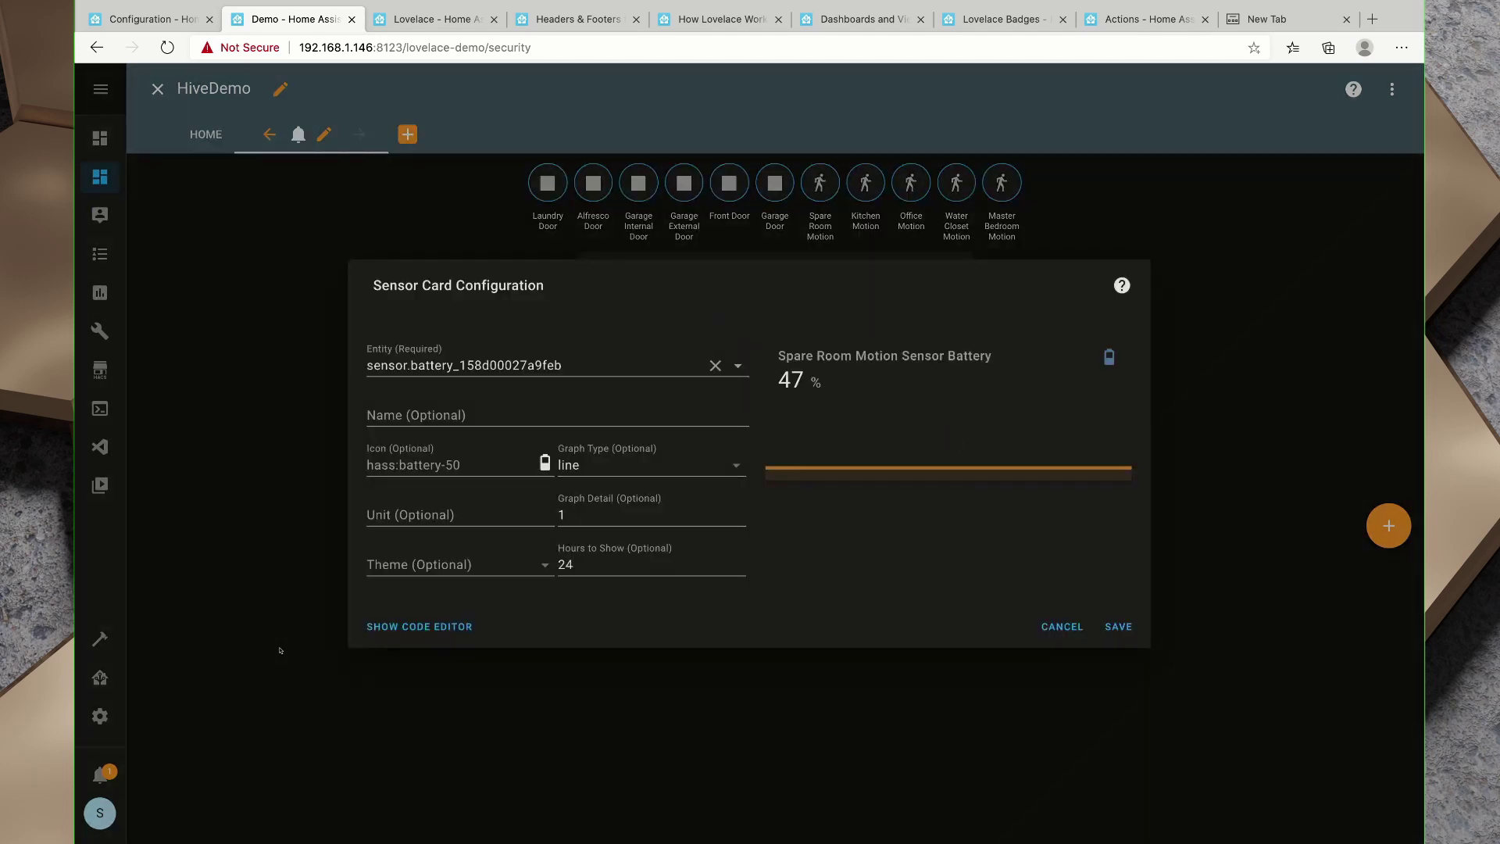
Choose Ensuite Humidity as the Sensor card's entity.
left_click(737, 366)
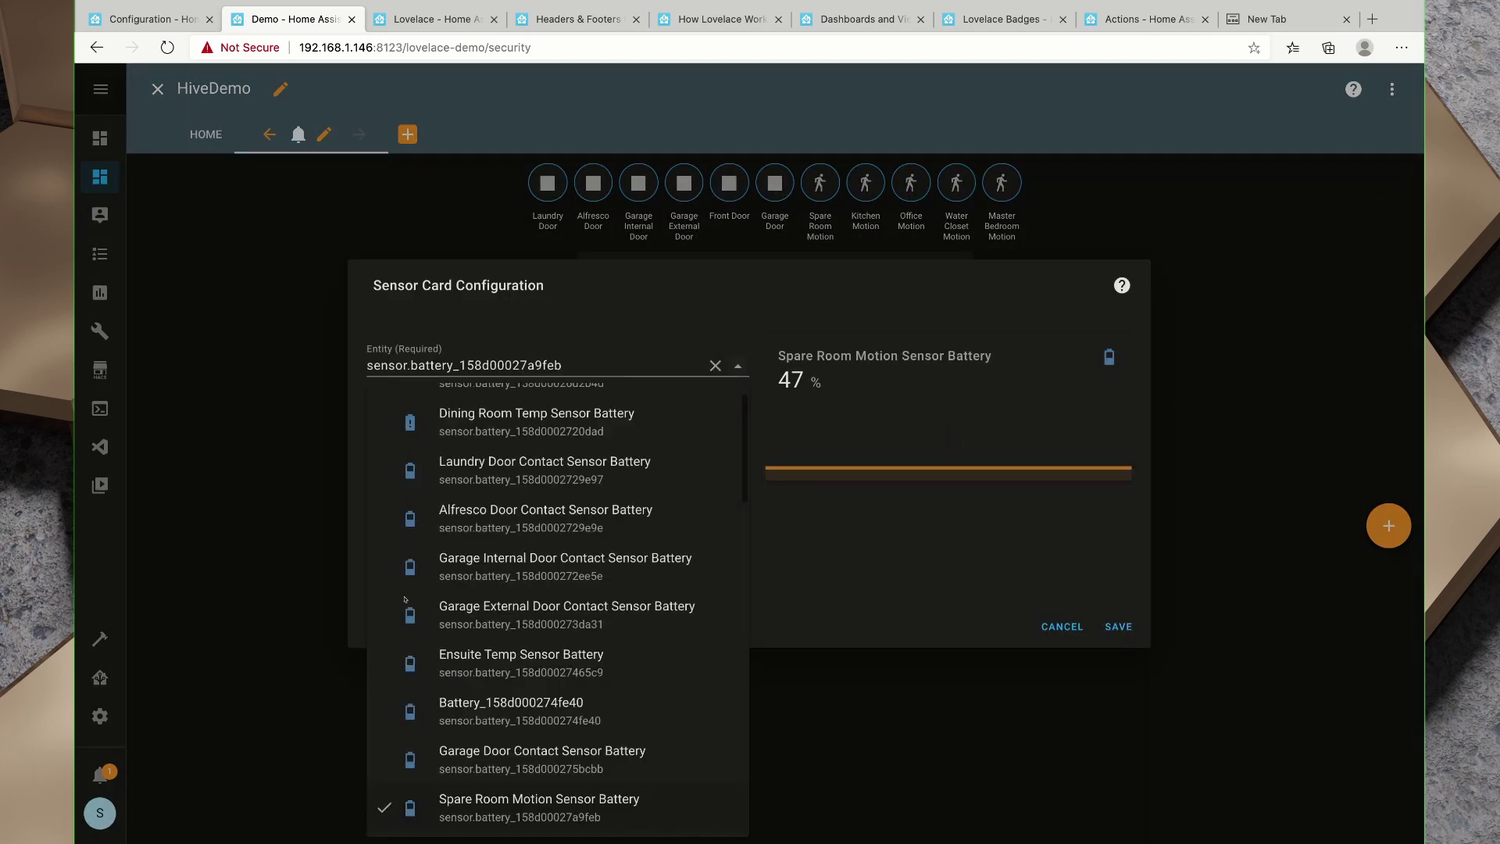
scroll(330, 726, "down", 8)
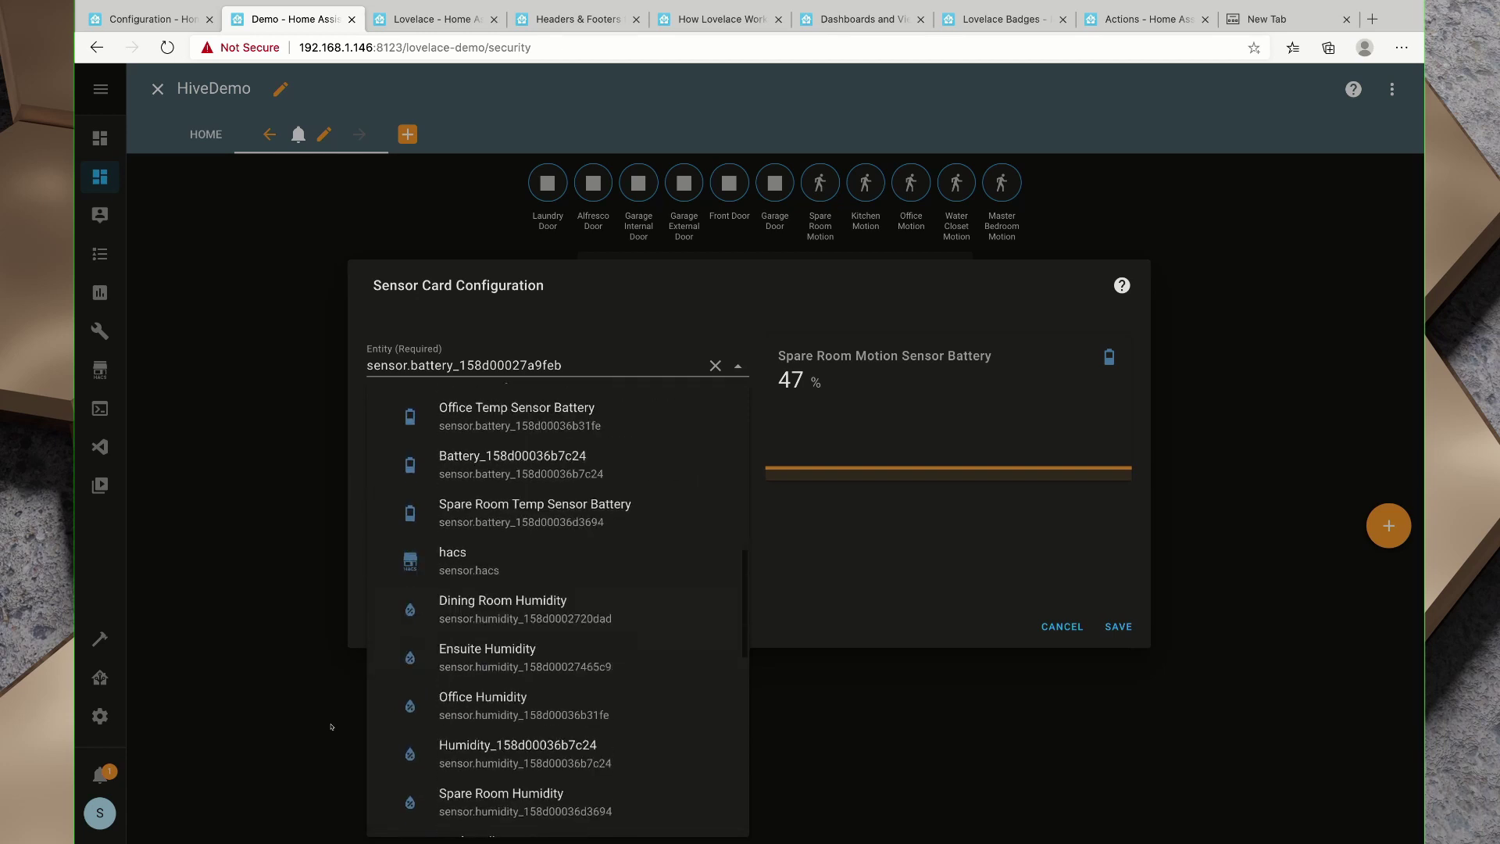
scroll(330, 727, "down", 3)
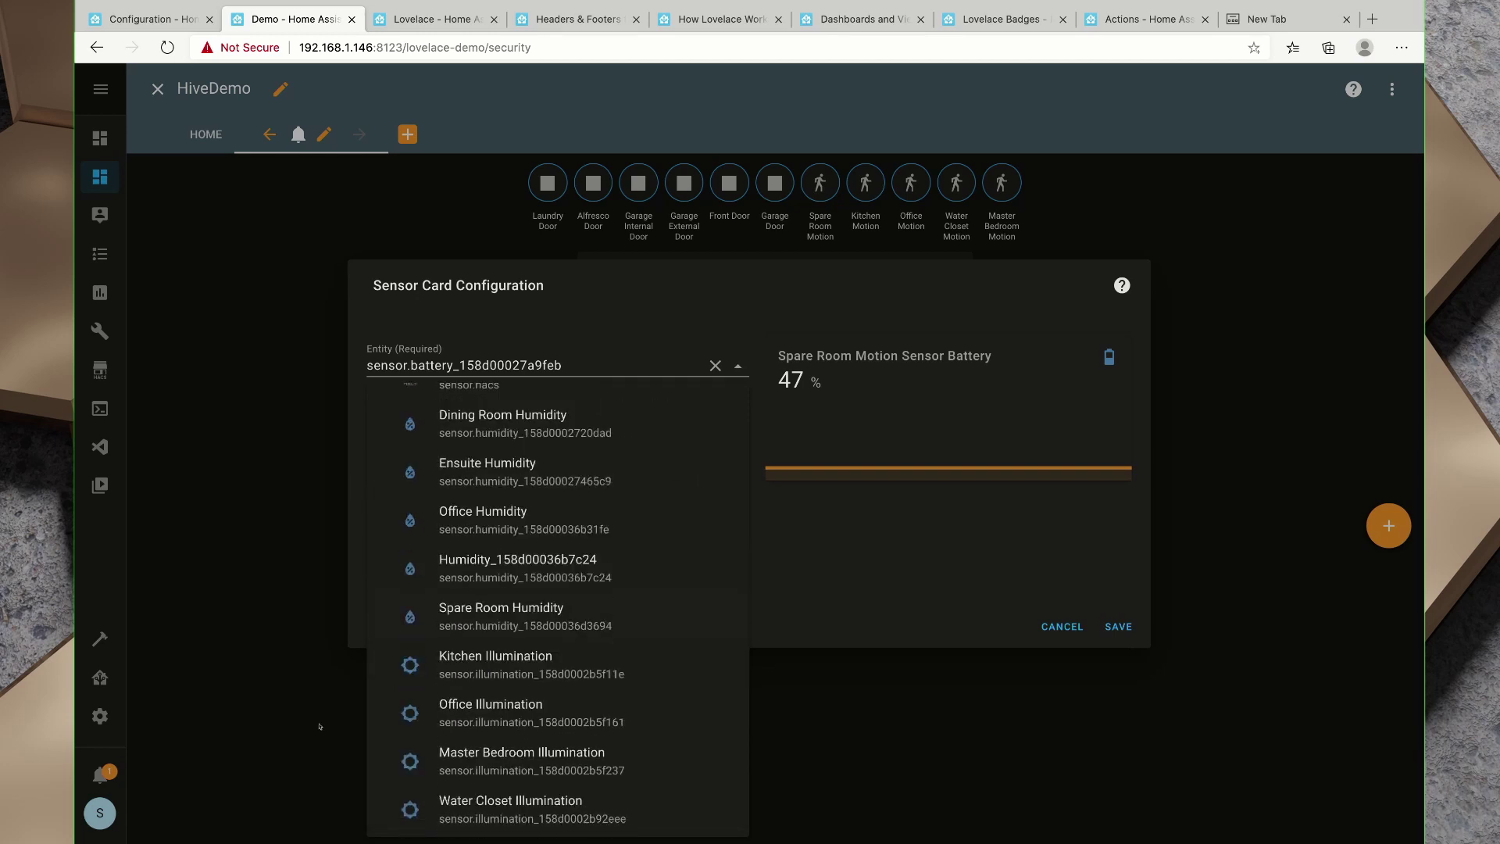
left_click(487, 472)
left_click_drag(374, 366, 366, 366)
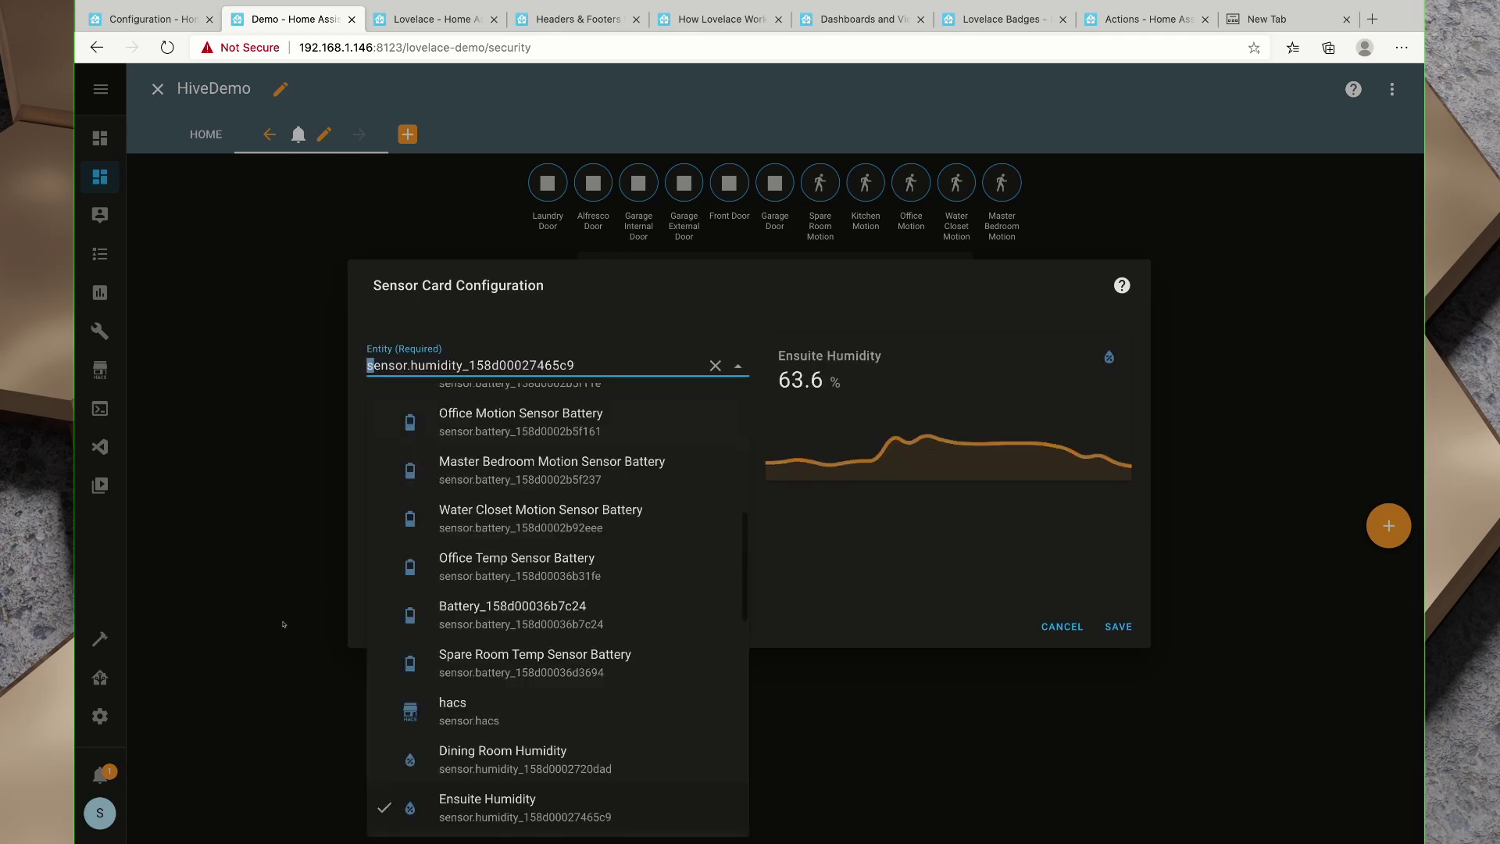
left_click(223, 600)
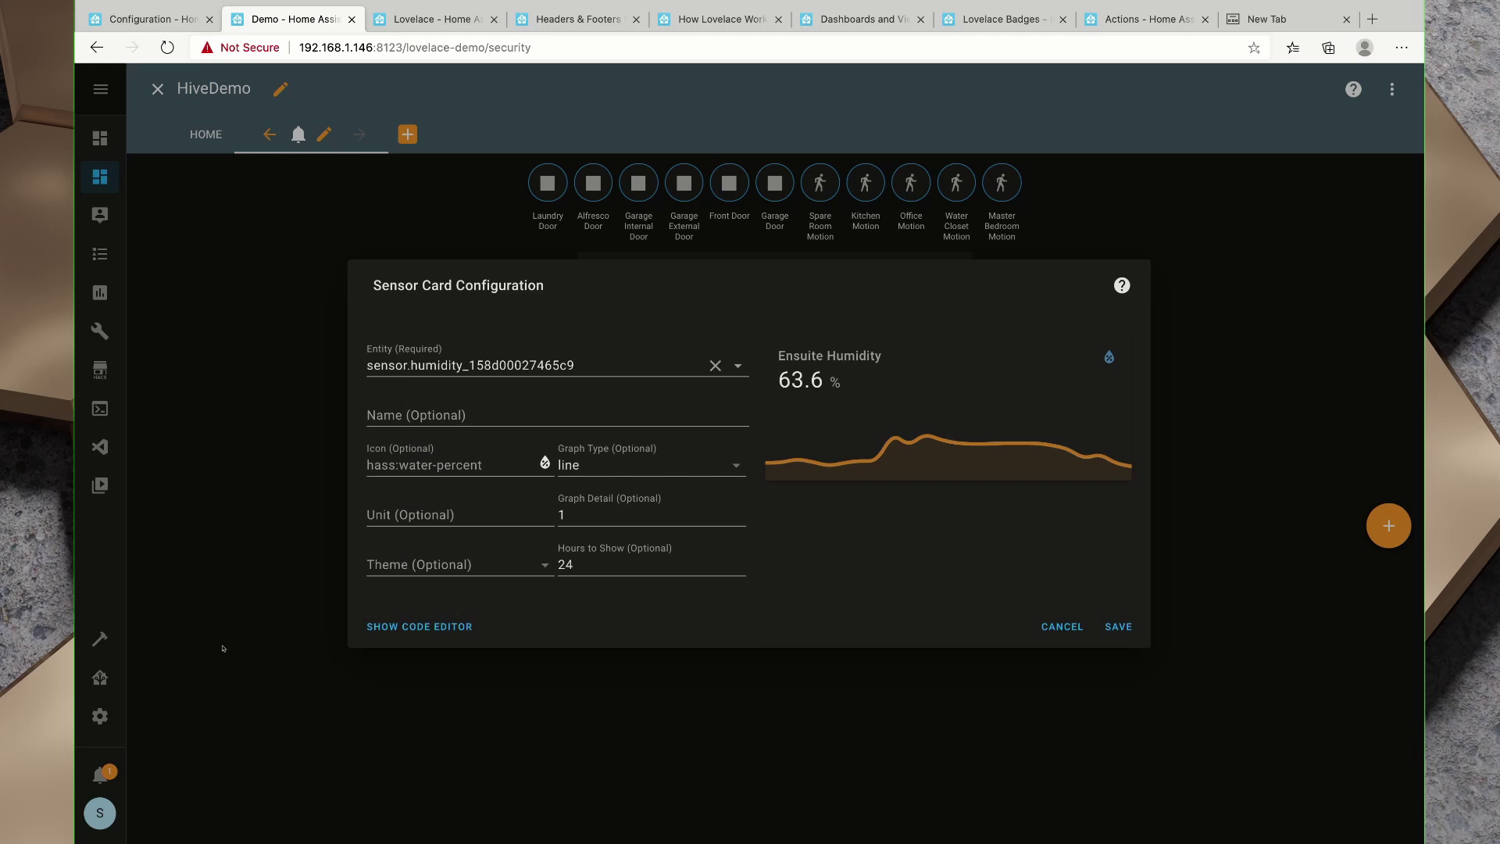
Try a longer humidity history by raising the Sensor card's hours to show to 40.
left_click(438, 465)
key("Tab")
key("Tab")
key("Escape")
key("Tab")
key("Up")
key("Up")
key("Up")
key("Up")
key("Up")
key("Up")
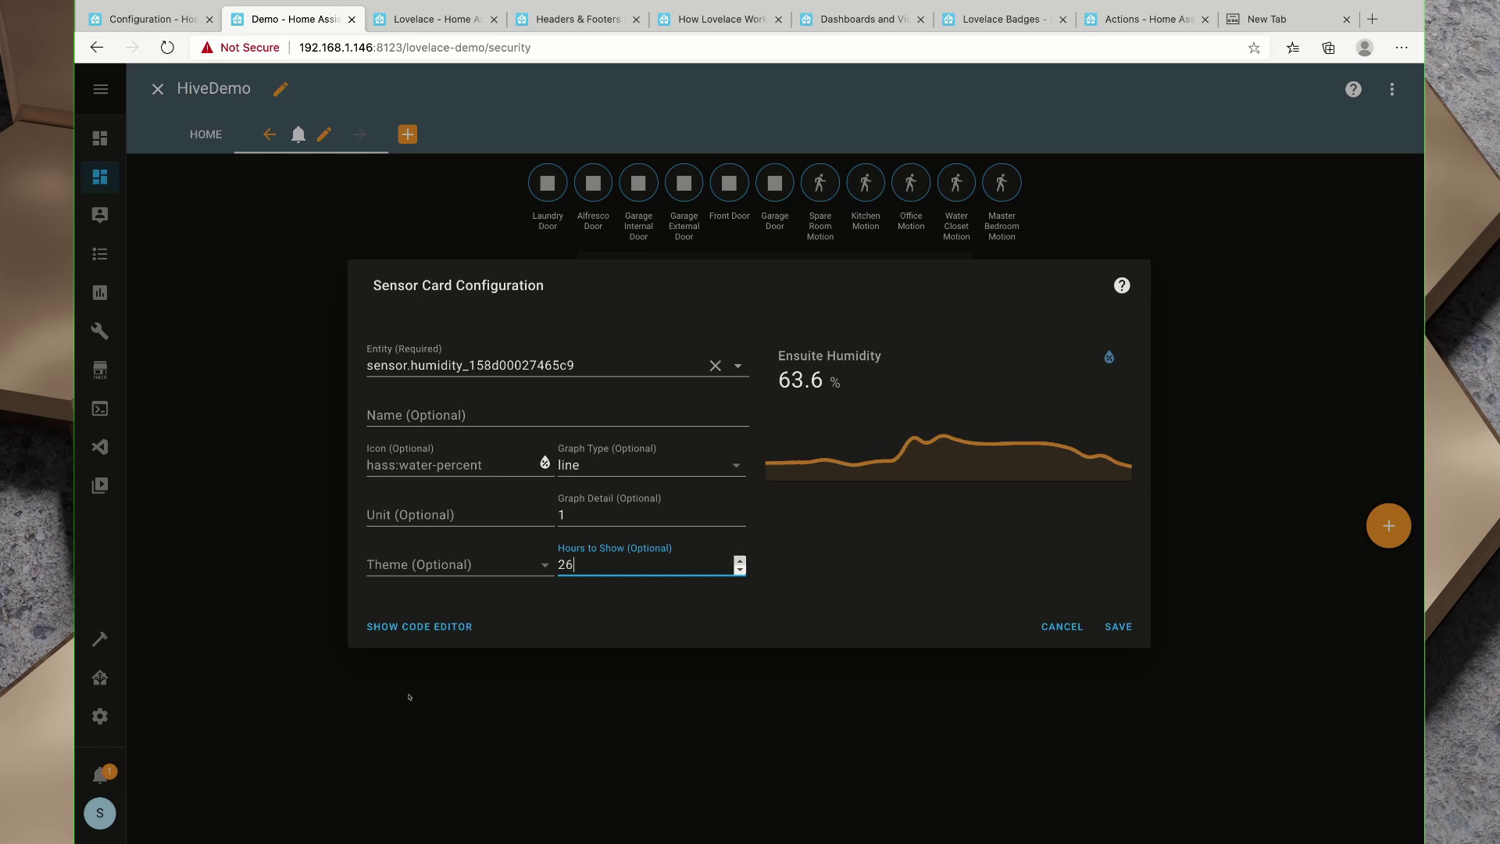
key("Up")
key("Up")
key("Up")
key("Up")
key("Up")
key("Up")
key("Up")
key("Up")
key("Up")
key("Up")
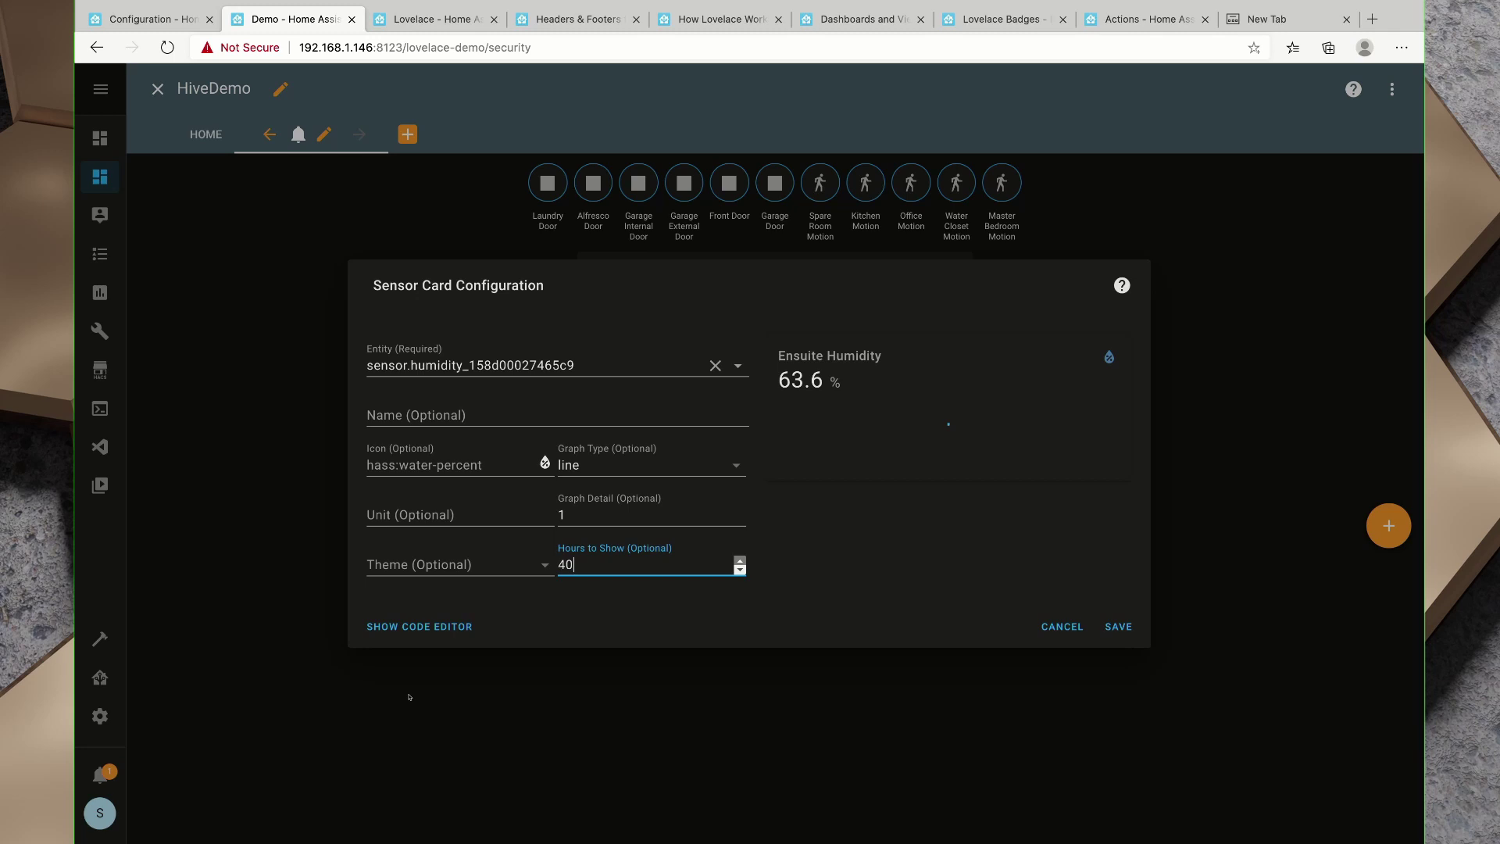
Set the Ensuite Humidity card's hours to show to 48 and save the card.
key("Down")
key("Down")
key("Down")
key("Down")
key("Down")
key("Down")
key("Down")
key("Down")
key("Down")
key("Down")
key("Down")
key("Down")
key("Down")
key("Down")
key("Down")
key("Down")
key("Down")
key("Down")
key("Down")
key("Down")
type("8")
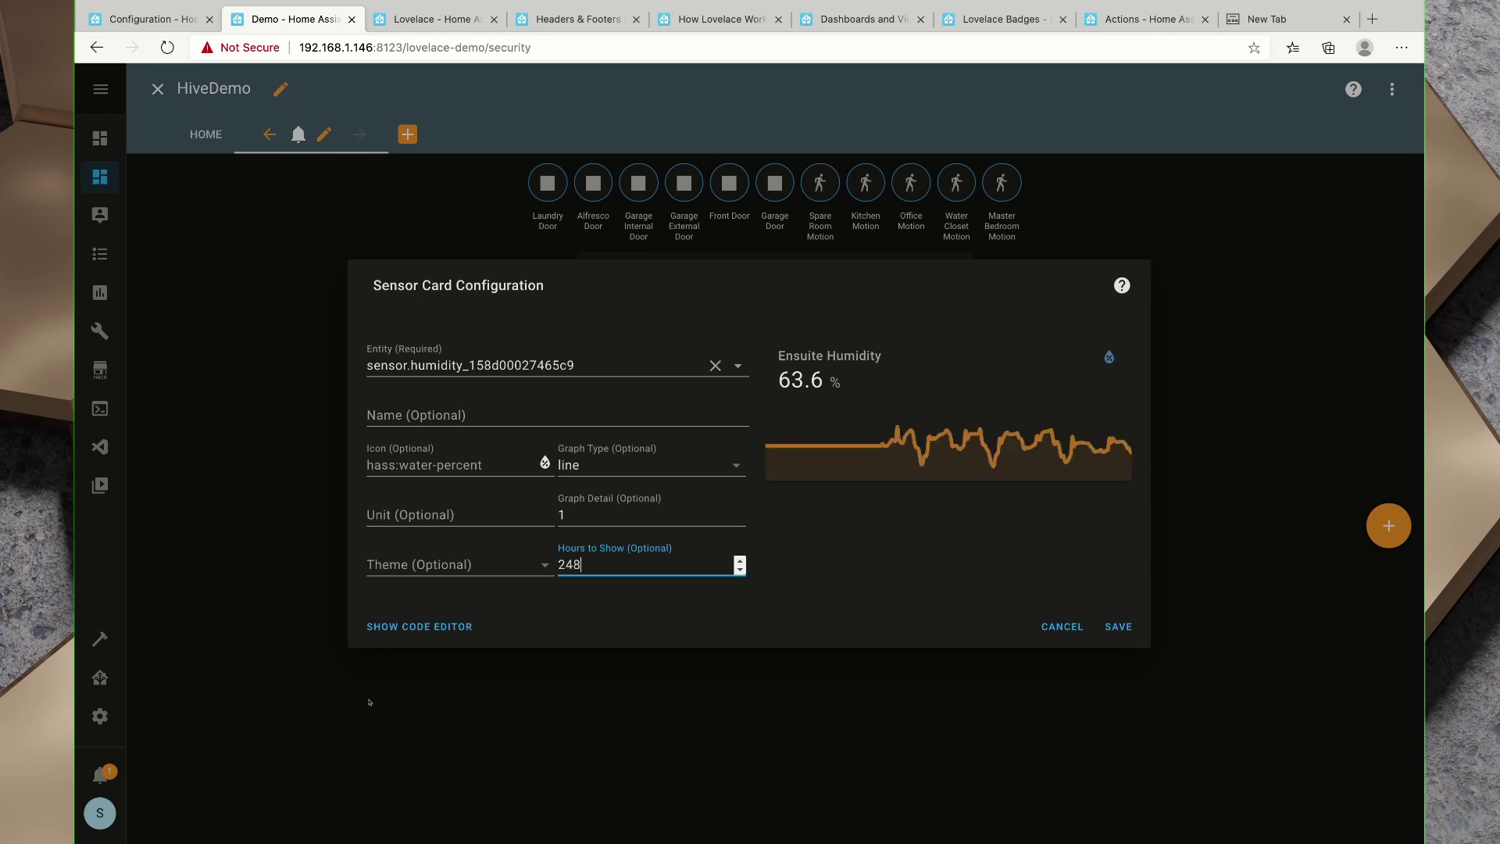
key("BackSpace")
left_click(452, 657)
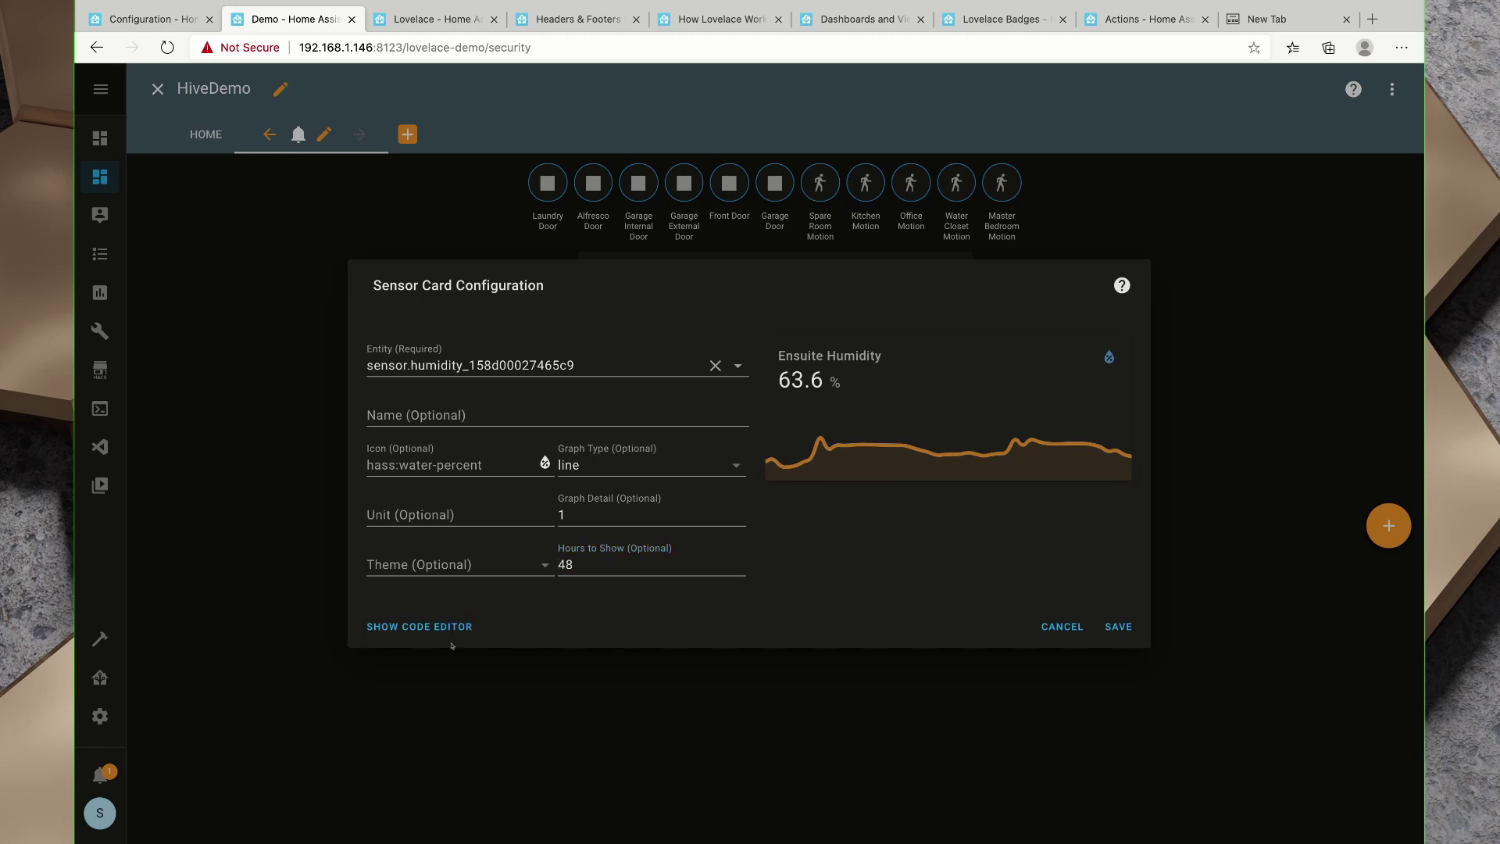
key("Return")
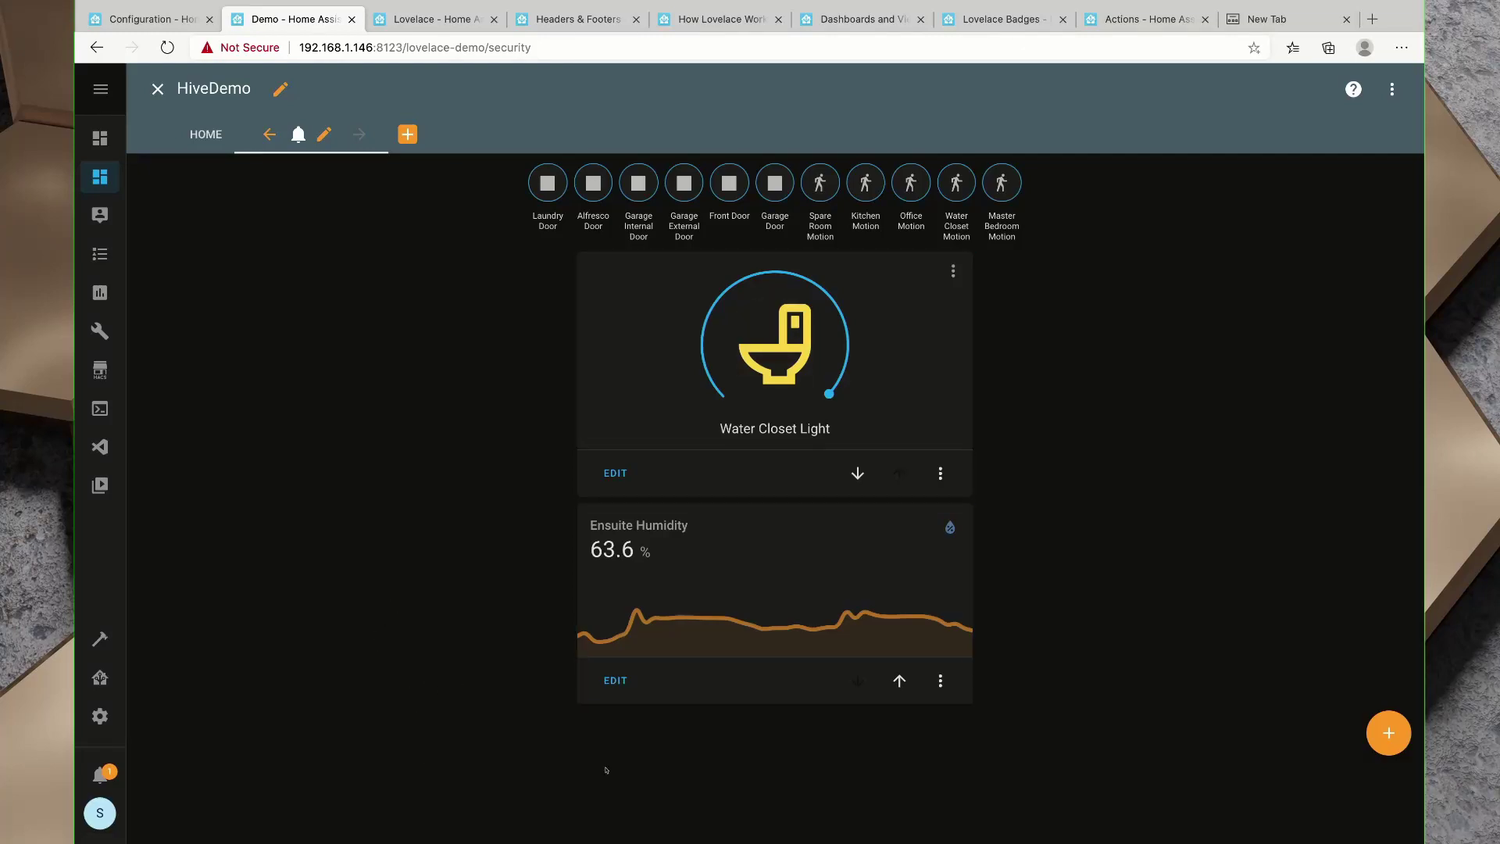
Add a Gauge card for Spare Room Pressure with minimum 0 and maximum 100, and save it.
left_click(1388, 732)
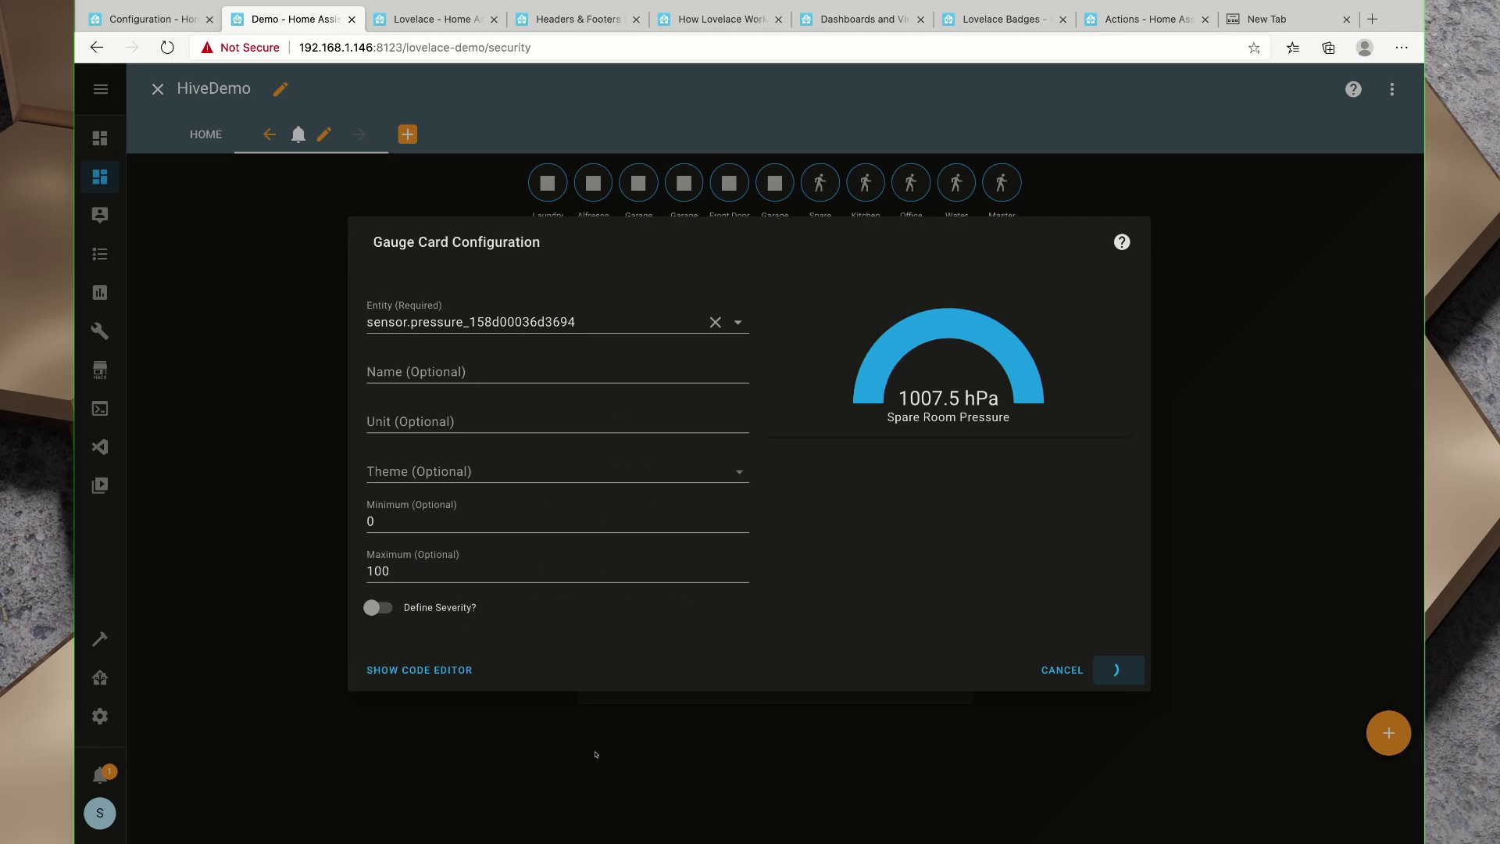
left_click(1117, 670)
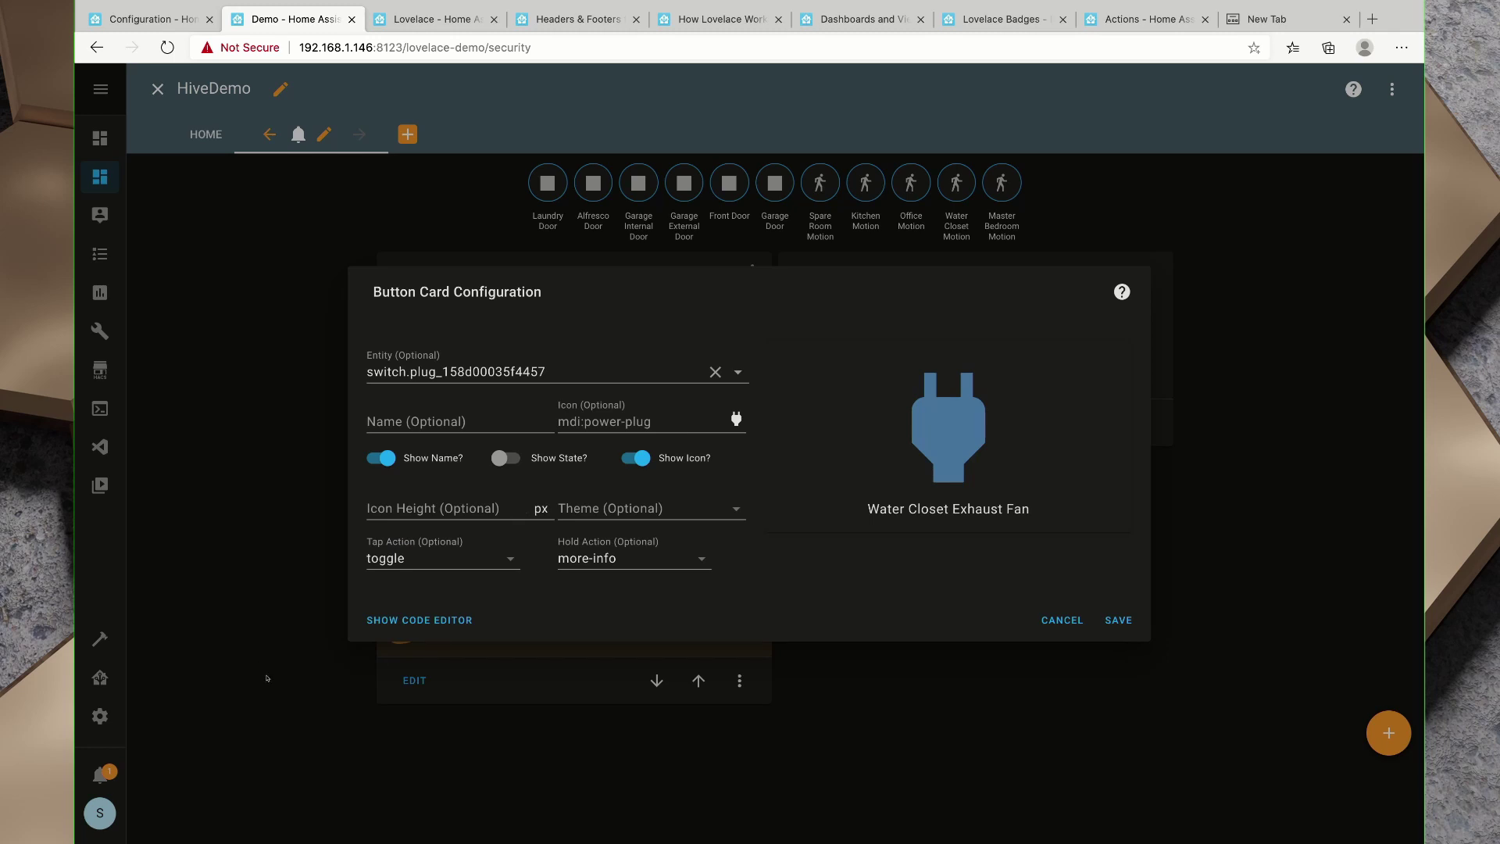
Set the Water Closet Exhaust Fan Button card's icon to mdi:fan and save the card.
left_click(678, 420)
type("mi")
key("BackSpace")
type("di")
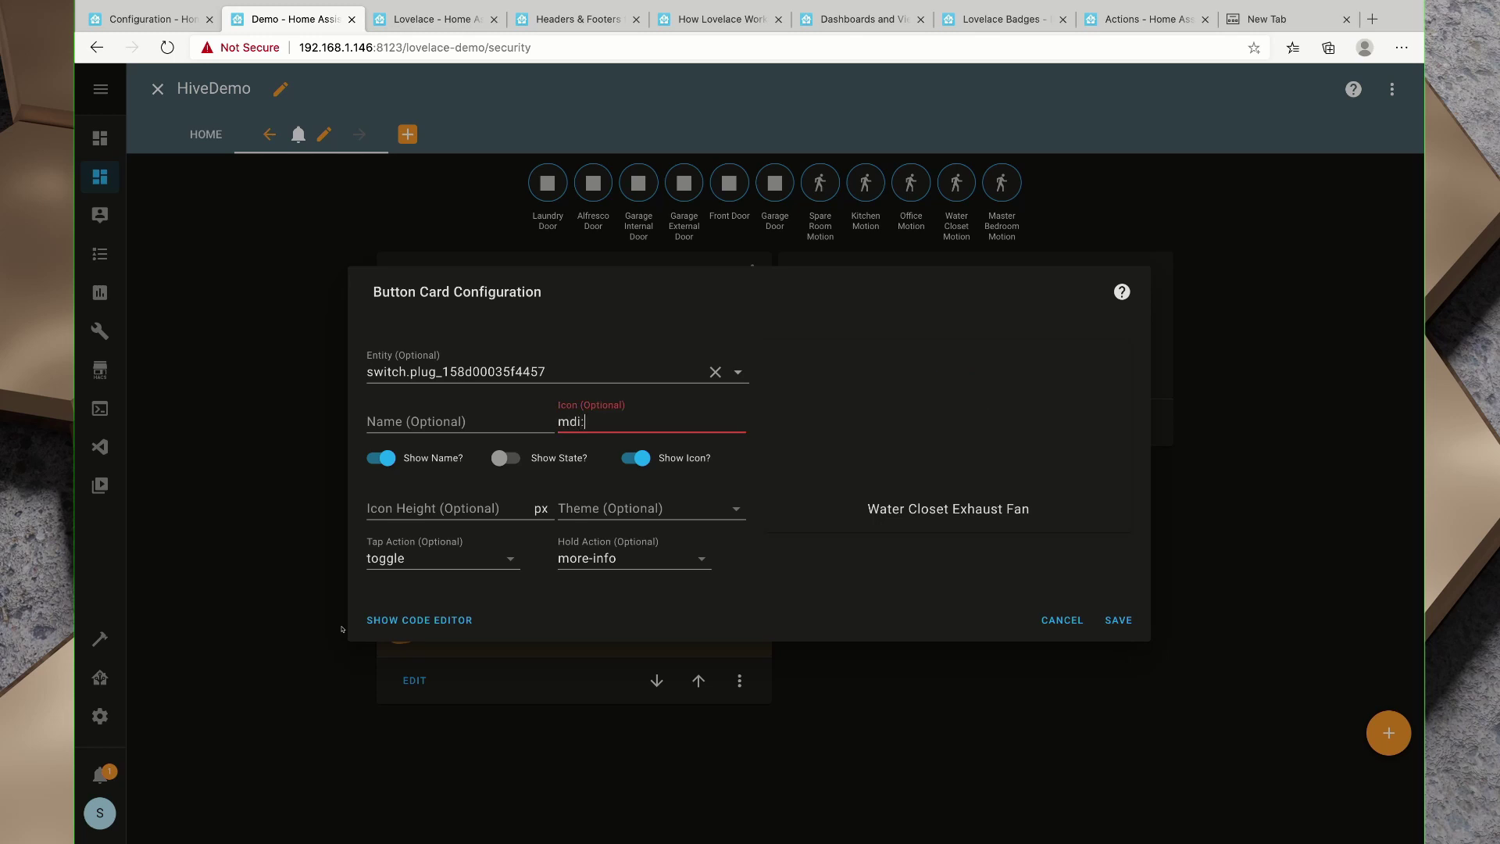
type(":fan")
left_click(1118, 620)
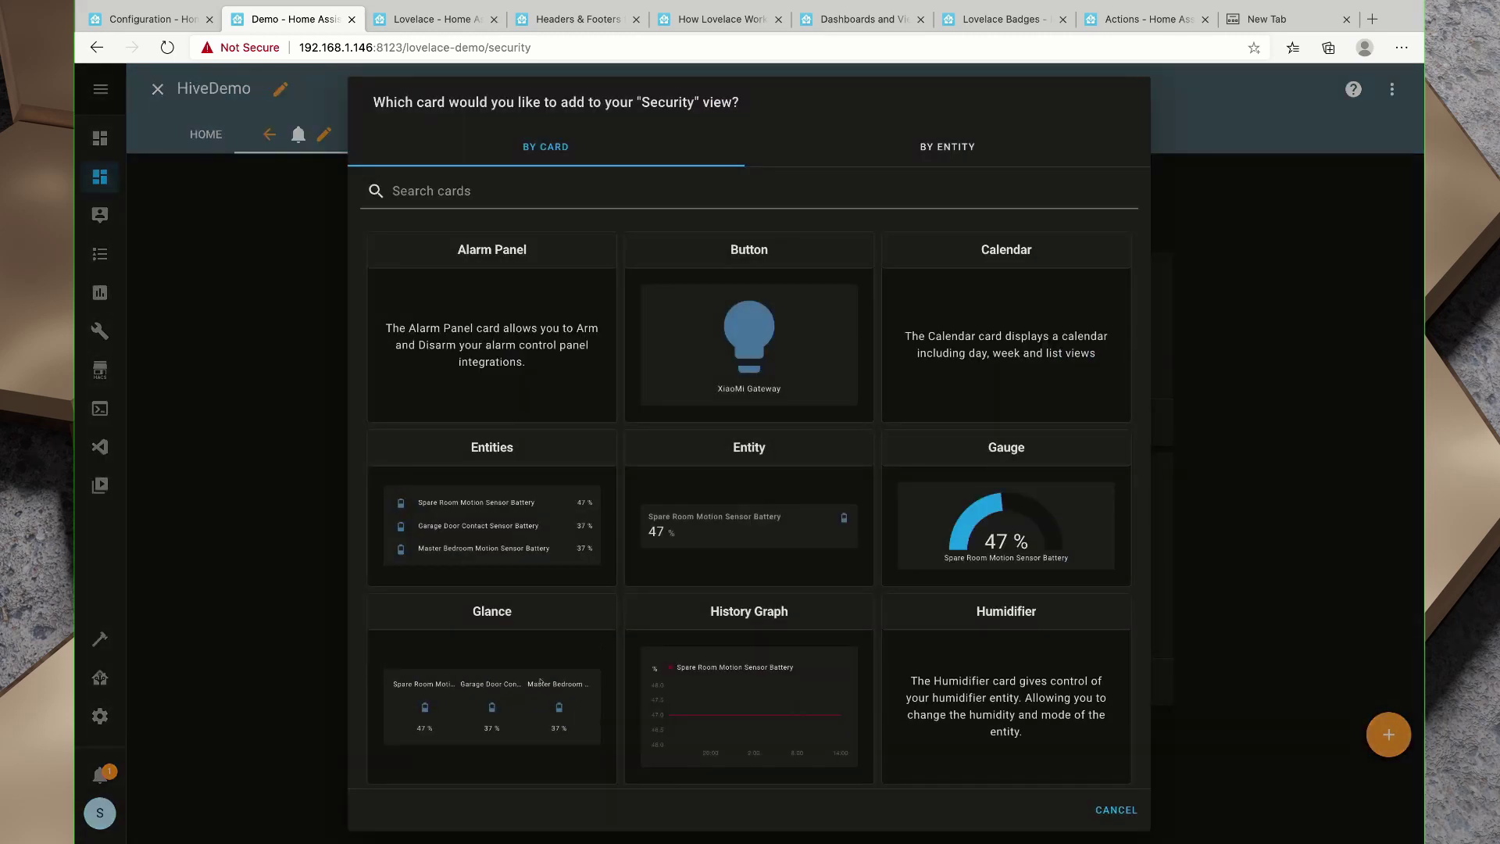
Add a History Graph card for Ensuite Temperature to the Security view.
scroll(444, 704, "down", 3)
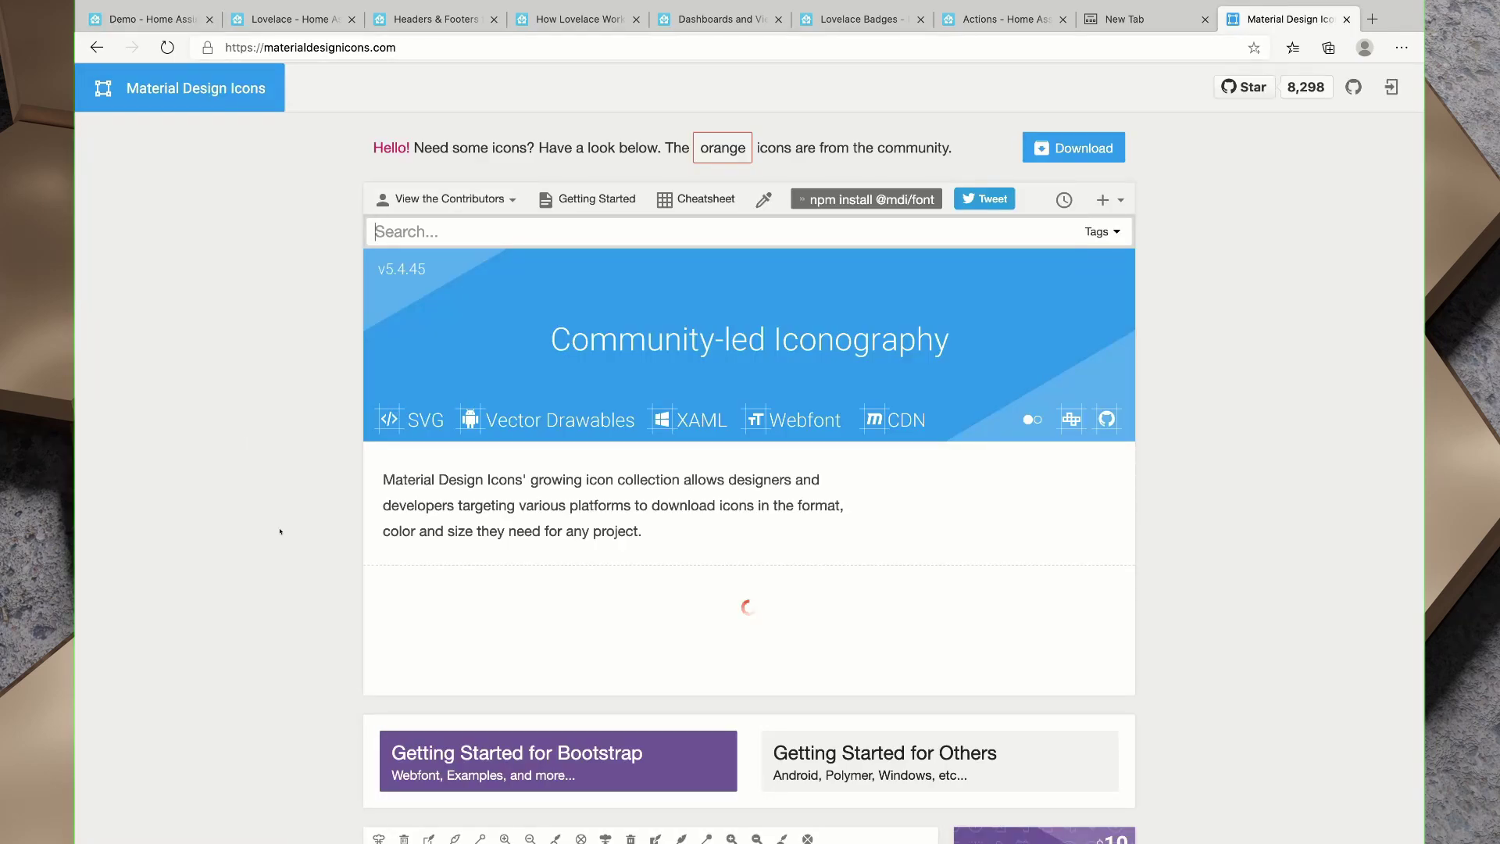
Search the Material Design Icons site for movie icons and for mobile icons.
type("movie")
key("BackSpace")
key("BackSpace")
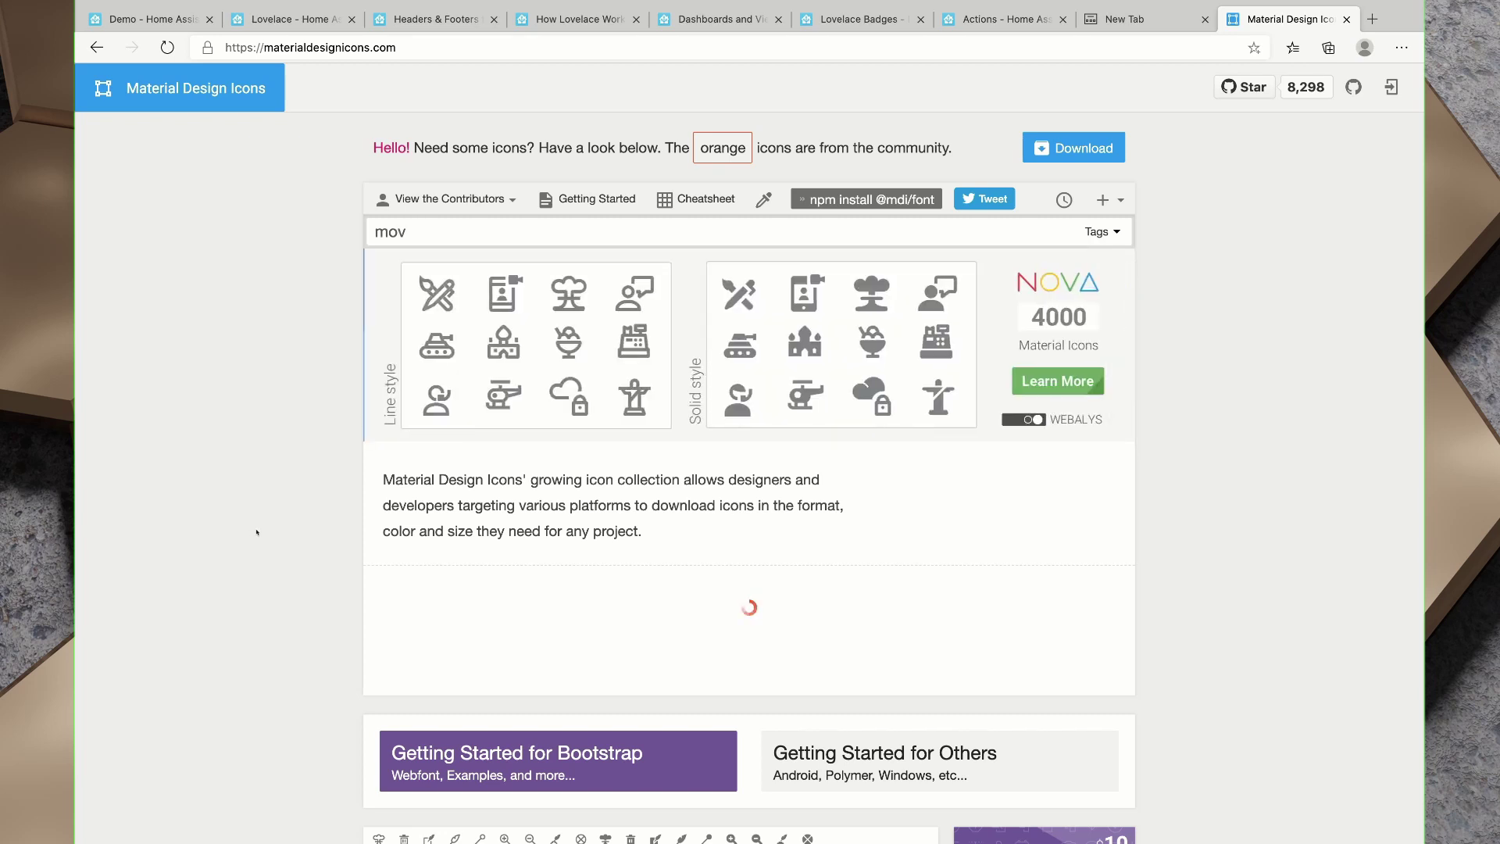
type("ie")
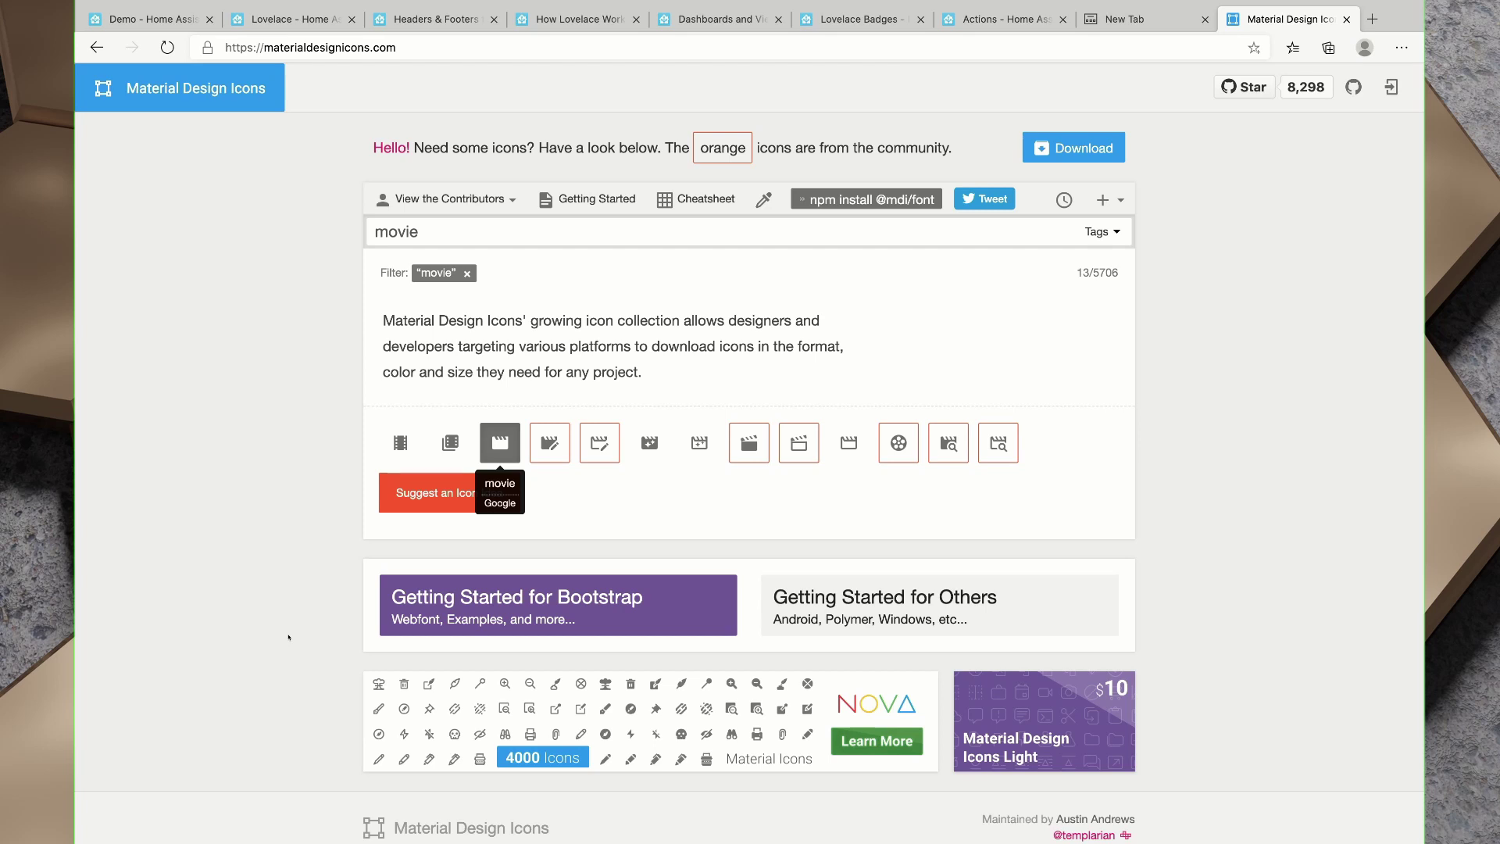
key("ctrl+a")
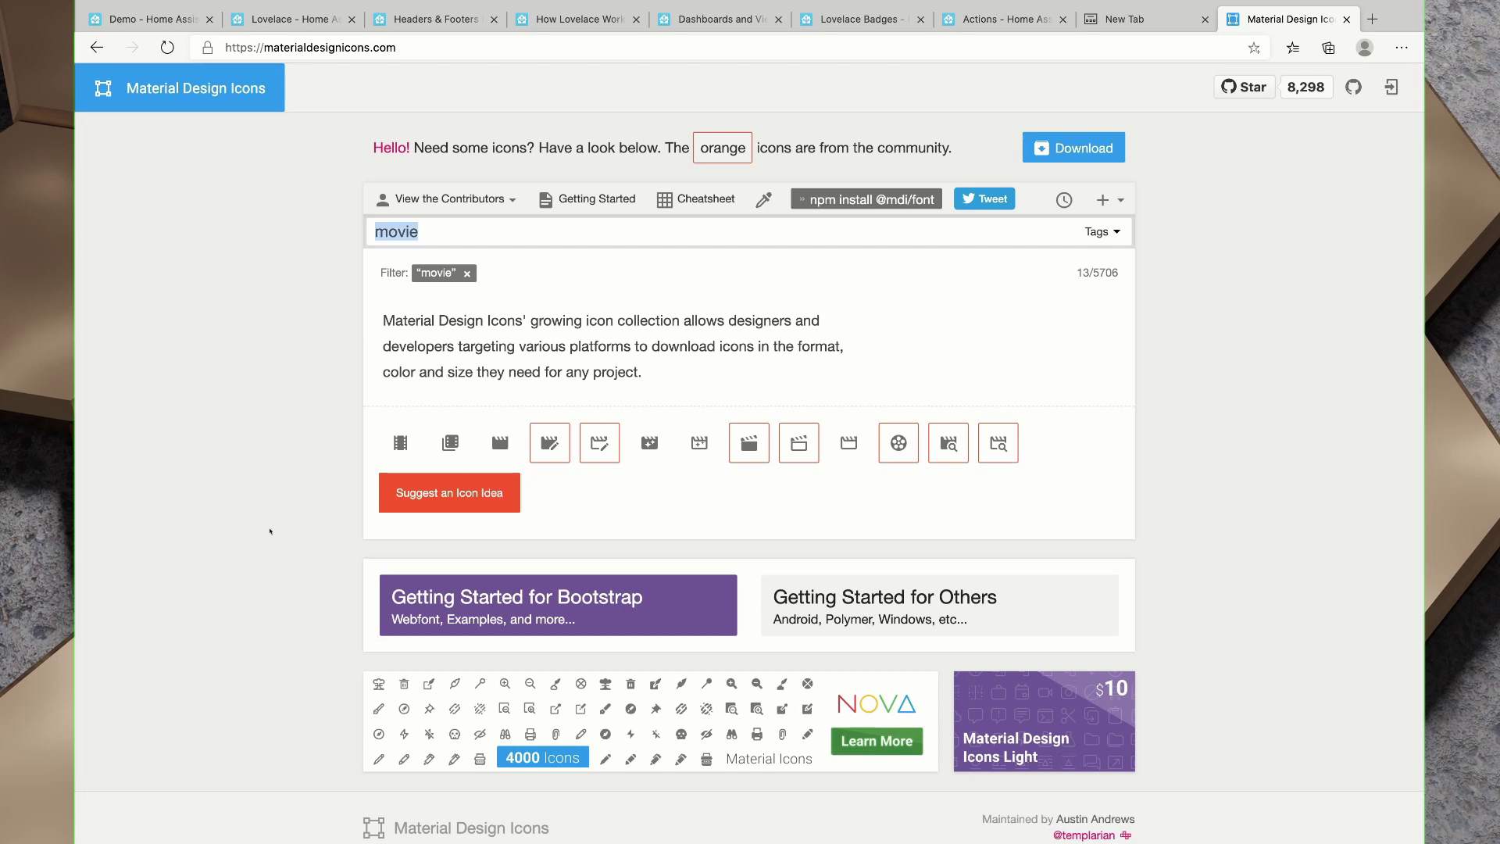
type("mobile")
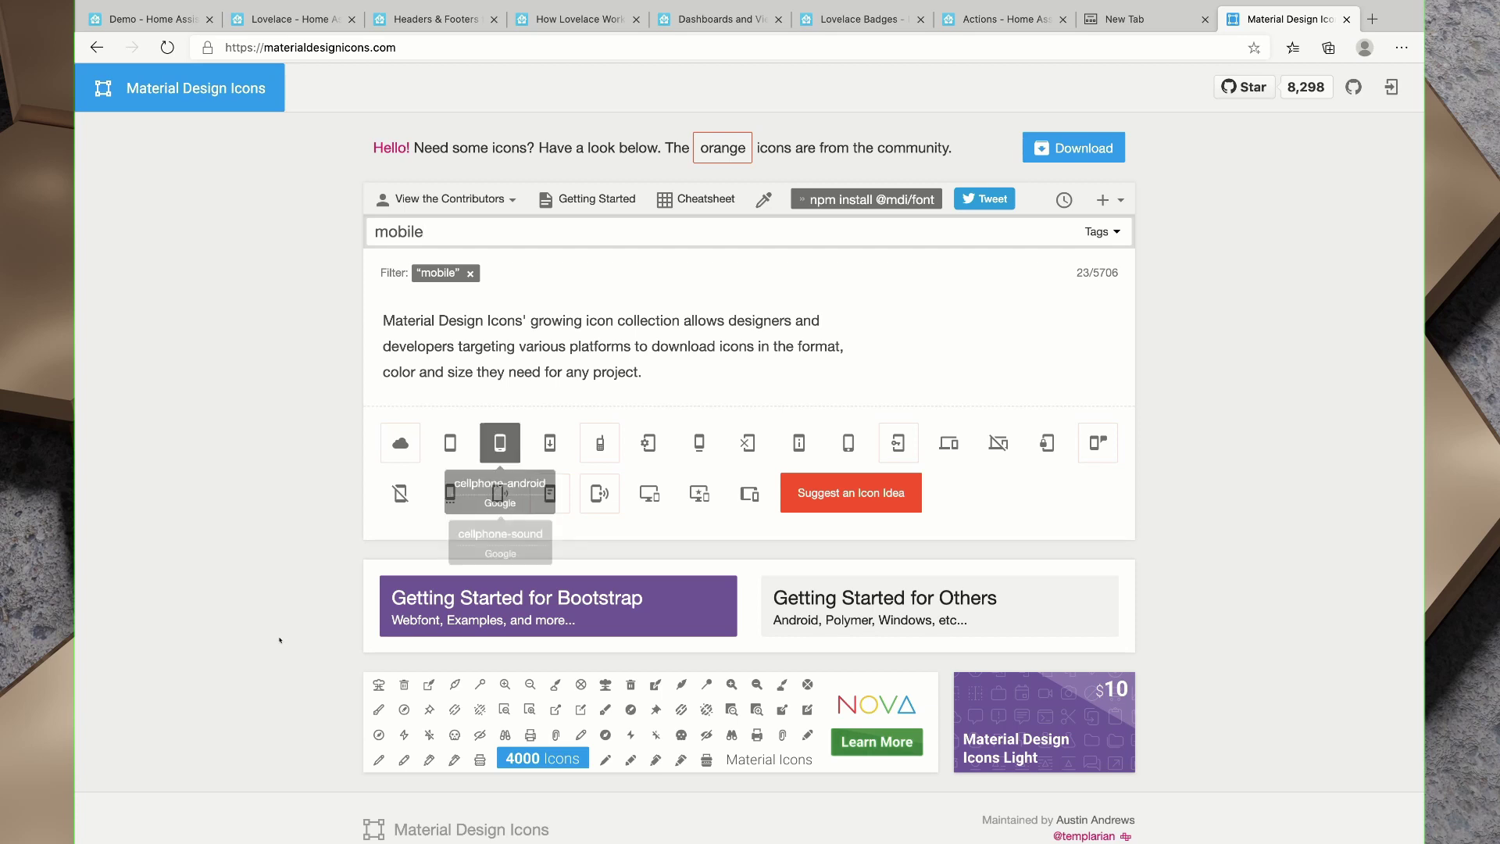
Switch back to Home Assistant and change the Water Closet Exhaust Fan card's icon to mdi:cellphone.
key("ctrl+Tab")
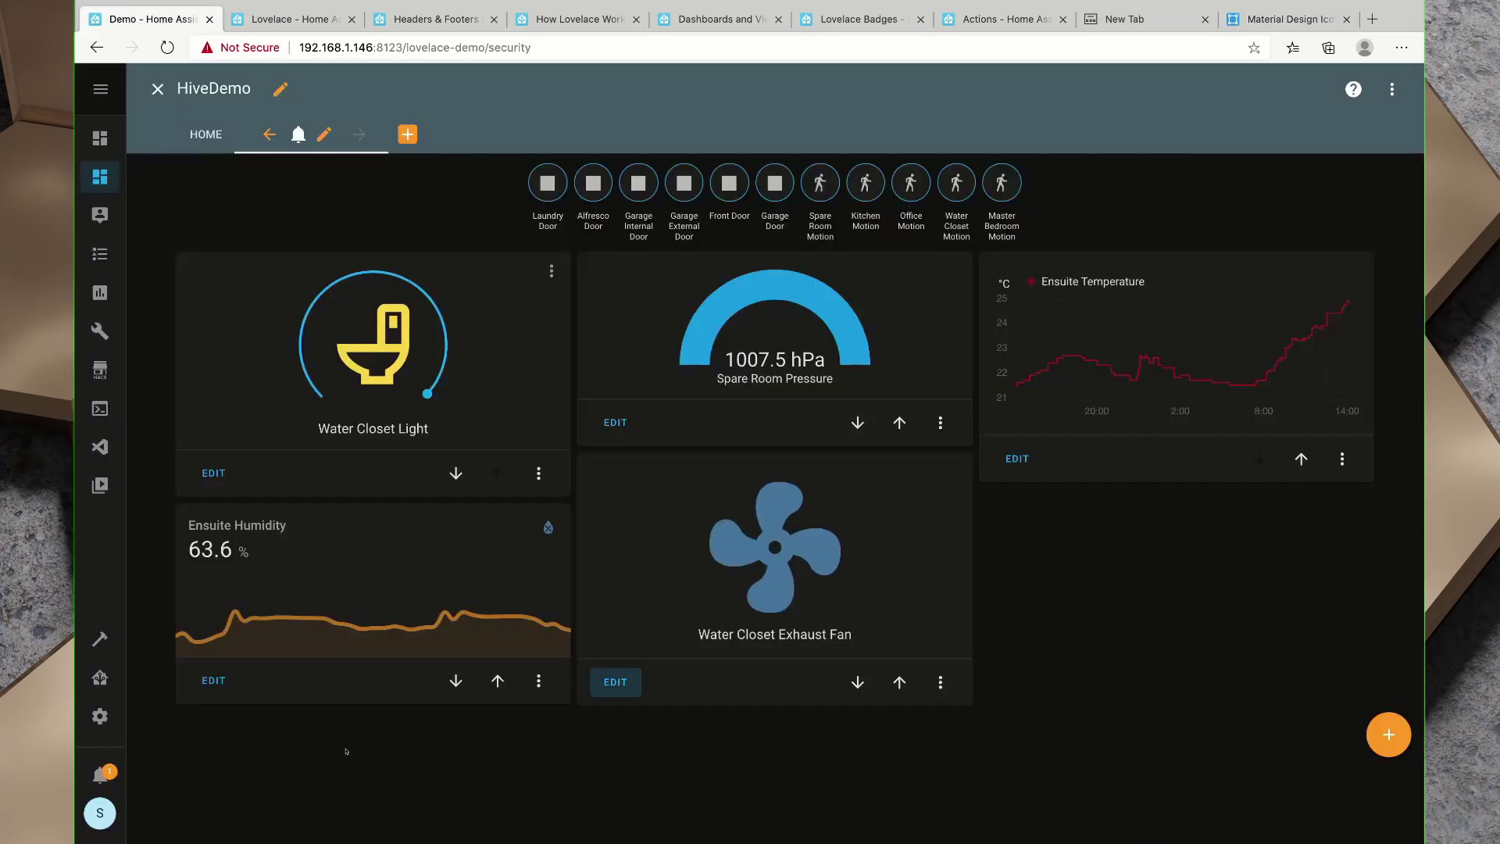
left_click(614, 681)
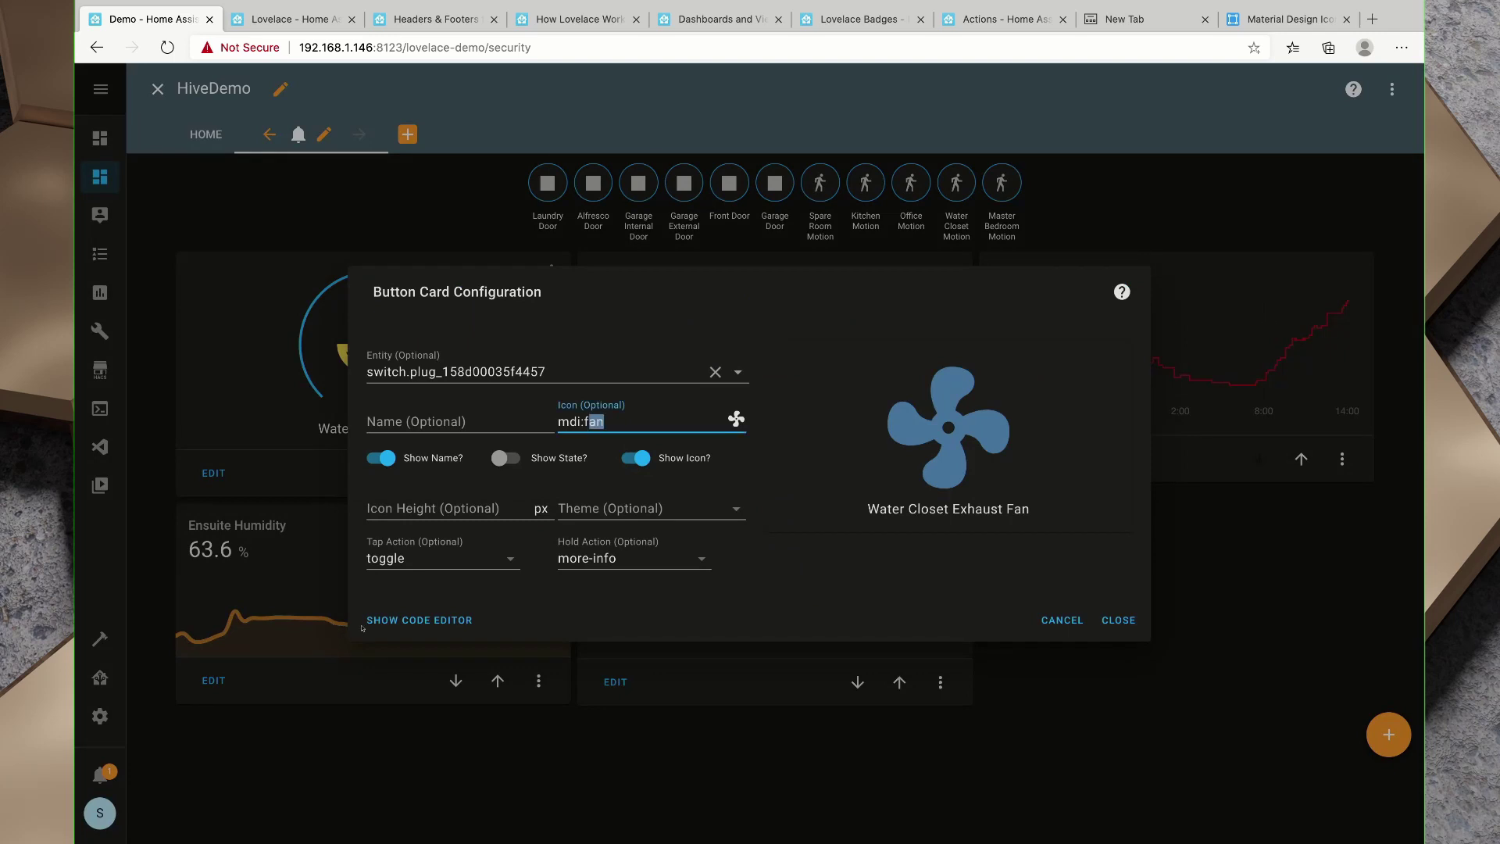
key("BackSpace")
key("BackSpace")
key("BackSpace")
type("cellphone")
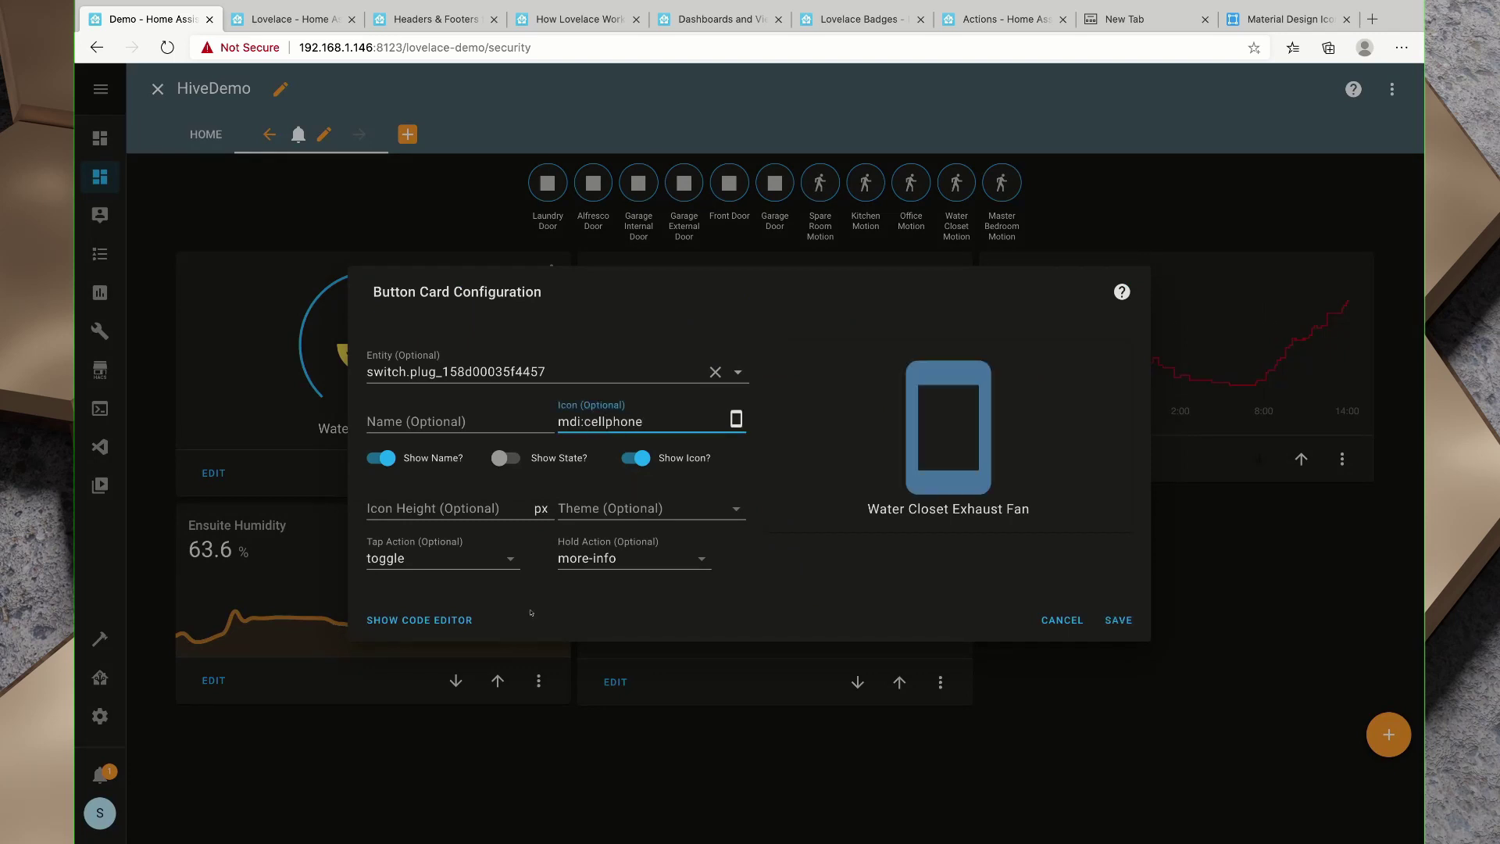
Restore the Water Closet Exhaust Fan card's icon to mdi:fan and close the card configuration.
key("BackSpace")
key("BackSpace")
key("BackSpace")
key("BackSpace")
key("BackSpace")
key("BackSpace")
key("BackSpace")
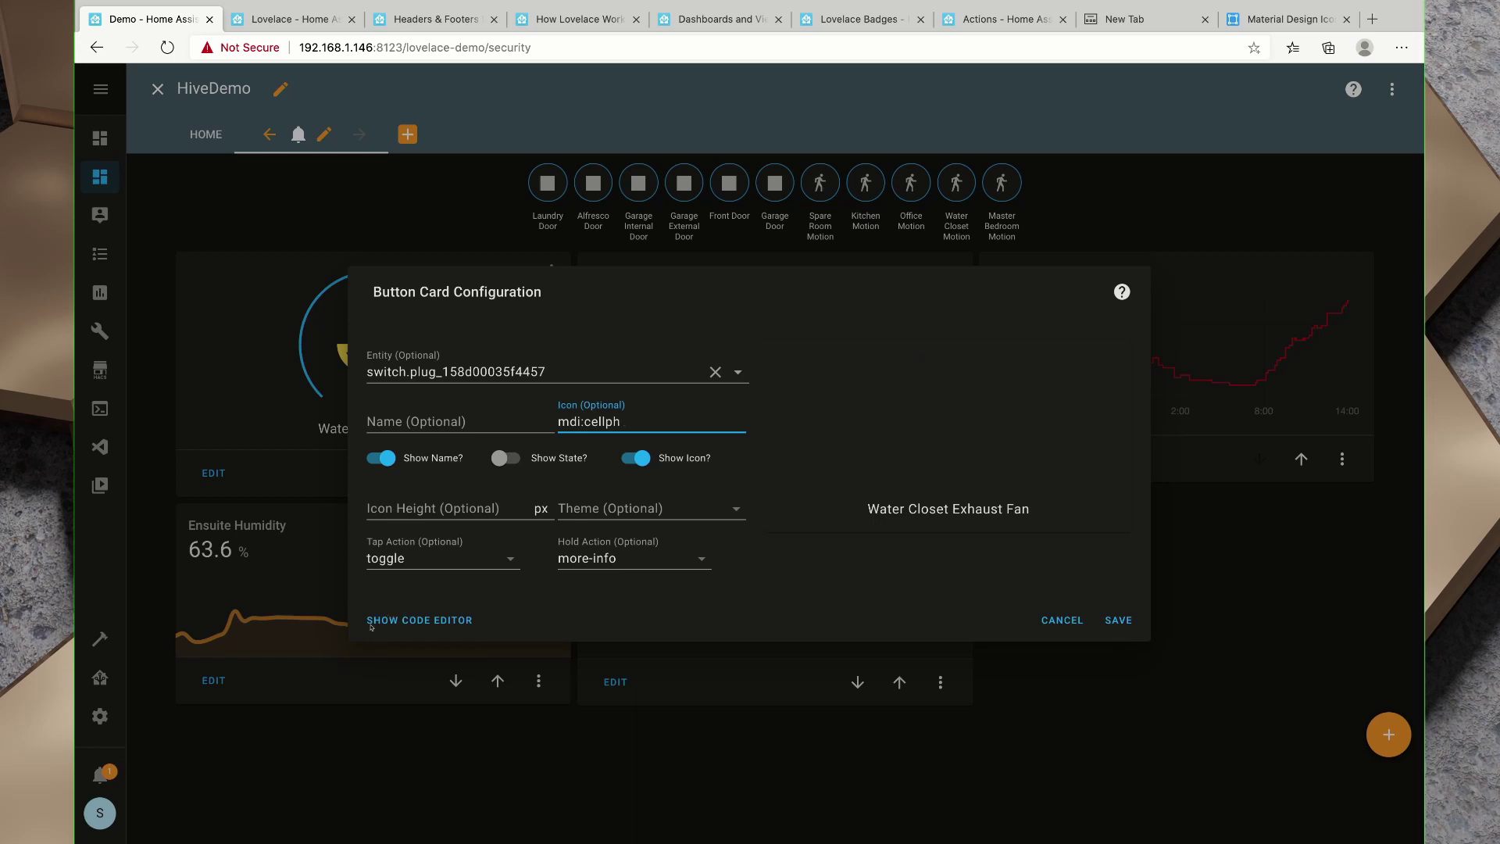
key("BackSpace")
key("BackSpace")
type("fan")
left_click(1118, 619)
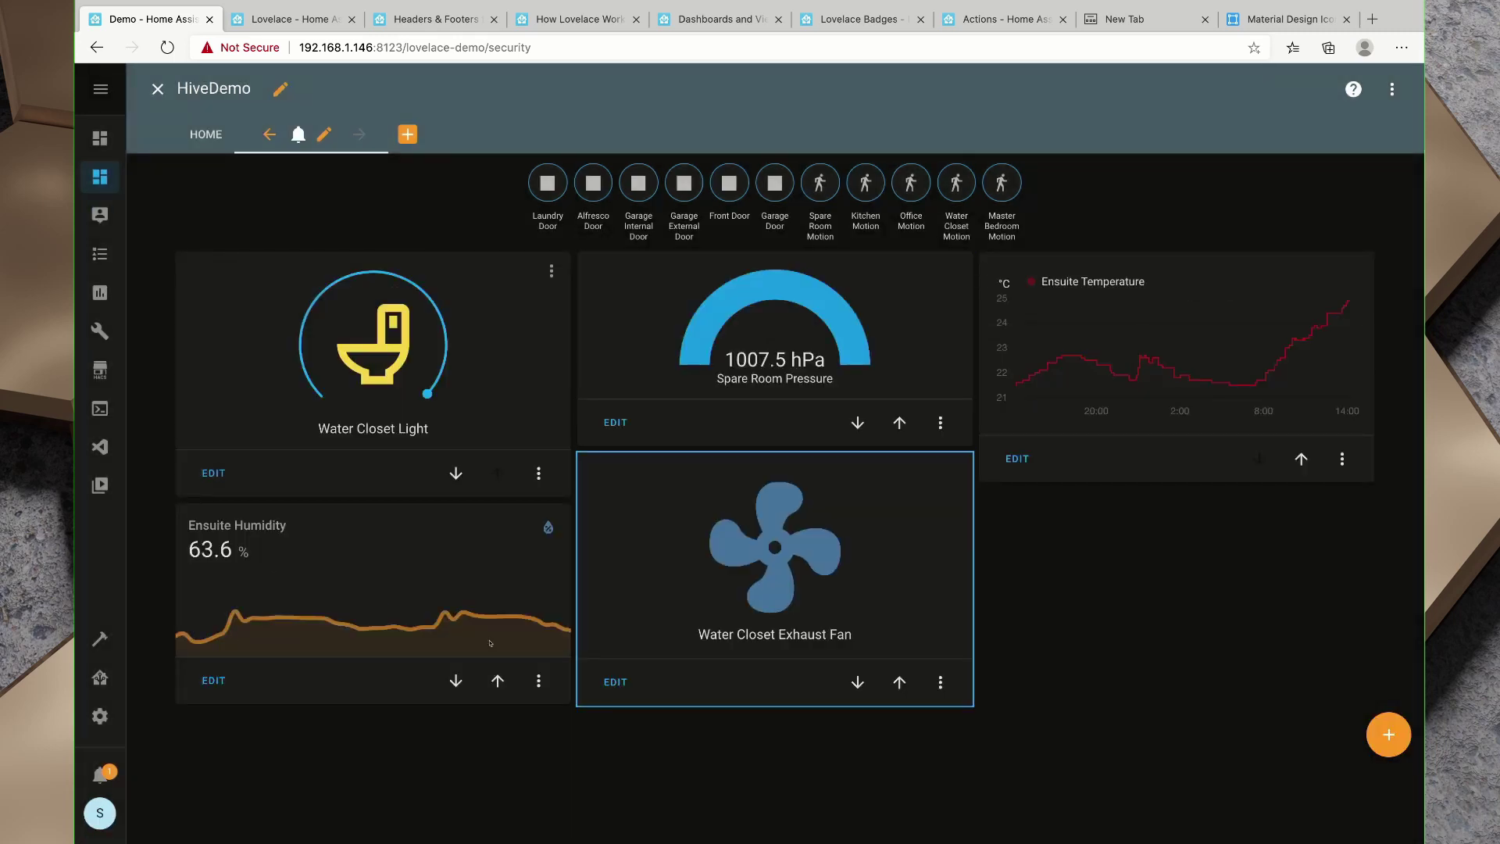
Move the Spare Room Pressure gauge card below the Water Closet Exhaust Fan card.
left_click(857, 422)
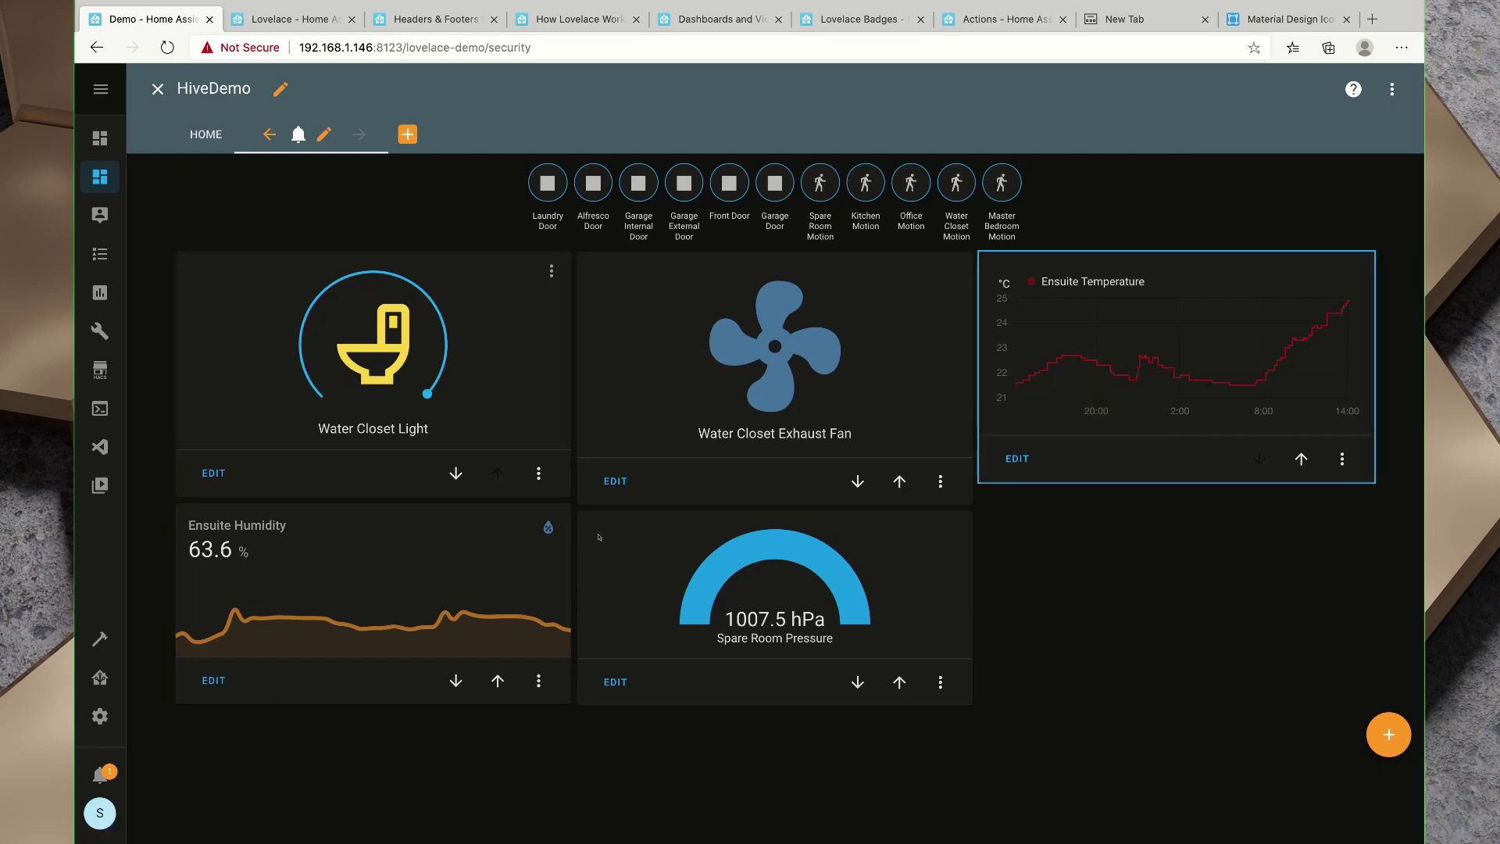
Open the dashboard's list of unused entities and look through the entries.
key("Tab")
key("Return")
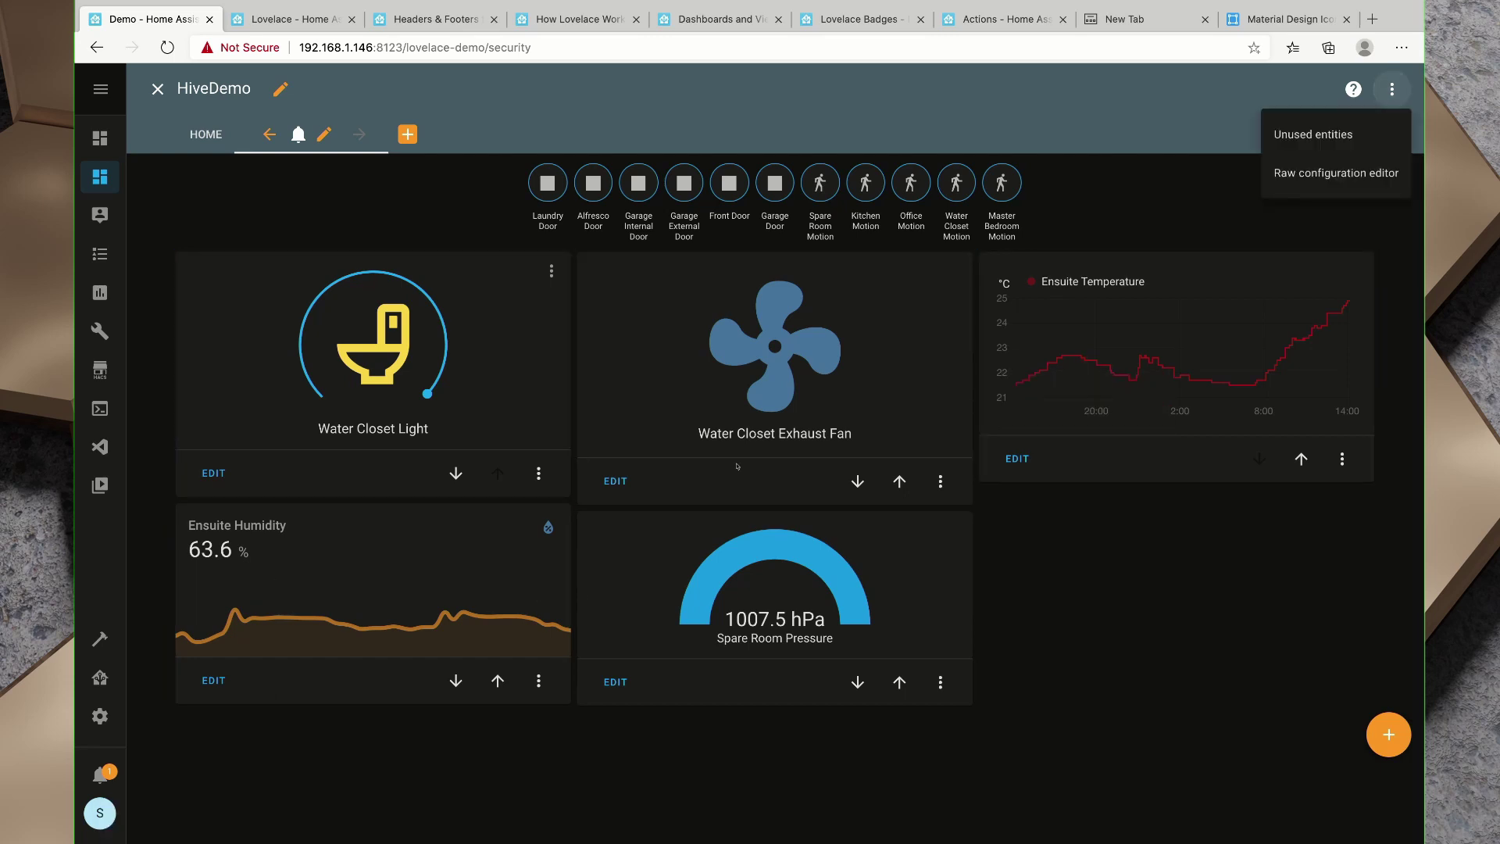
key("Escape")
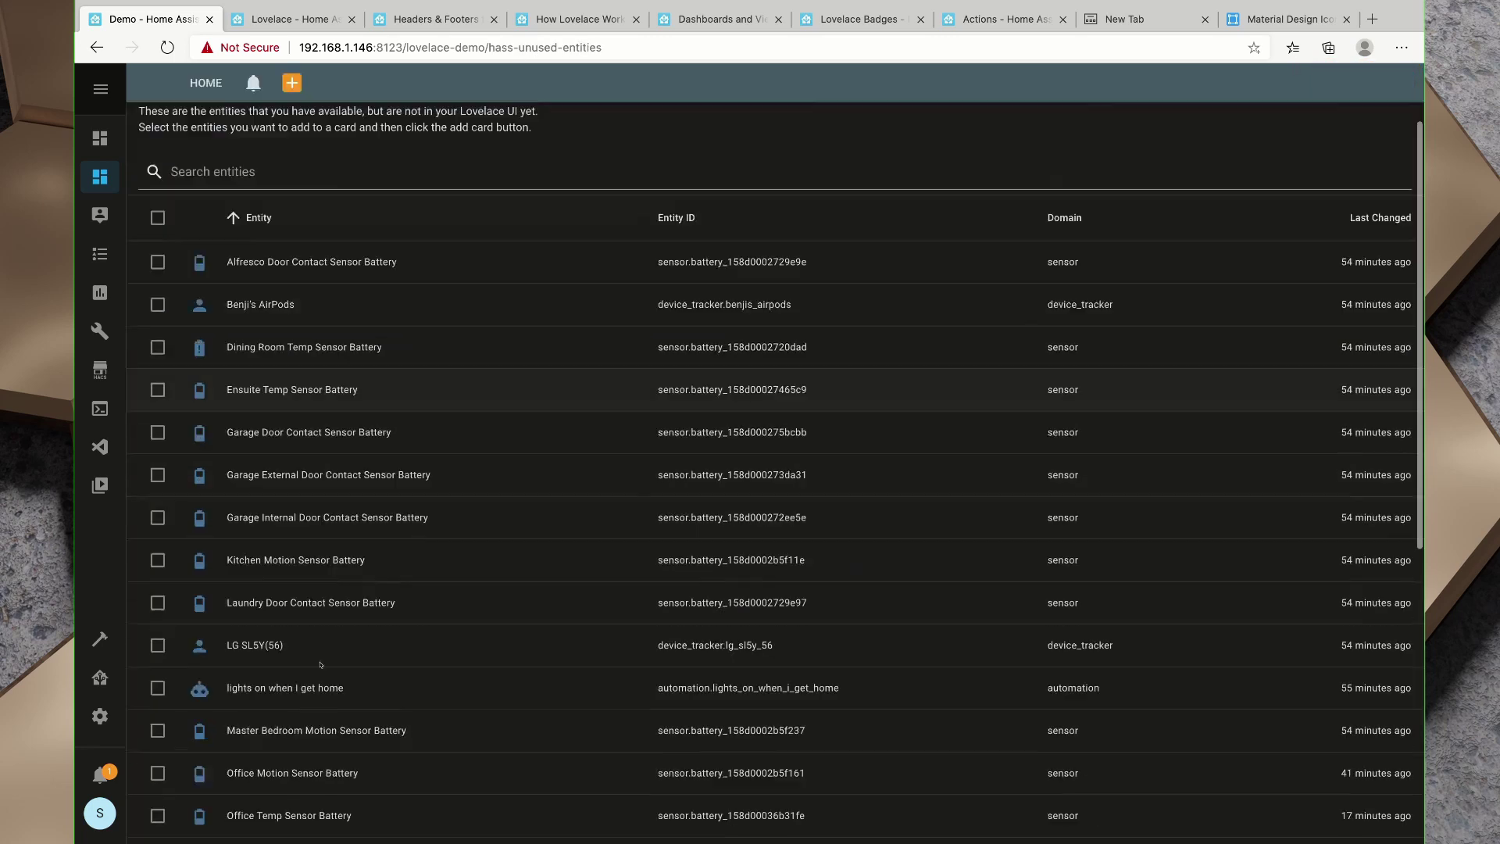
scroll(320, 666, "down", 6)
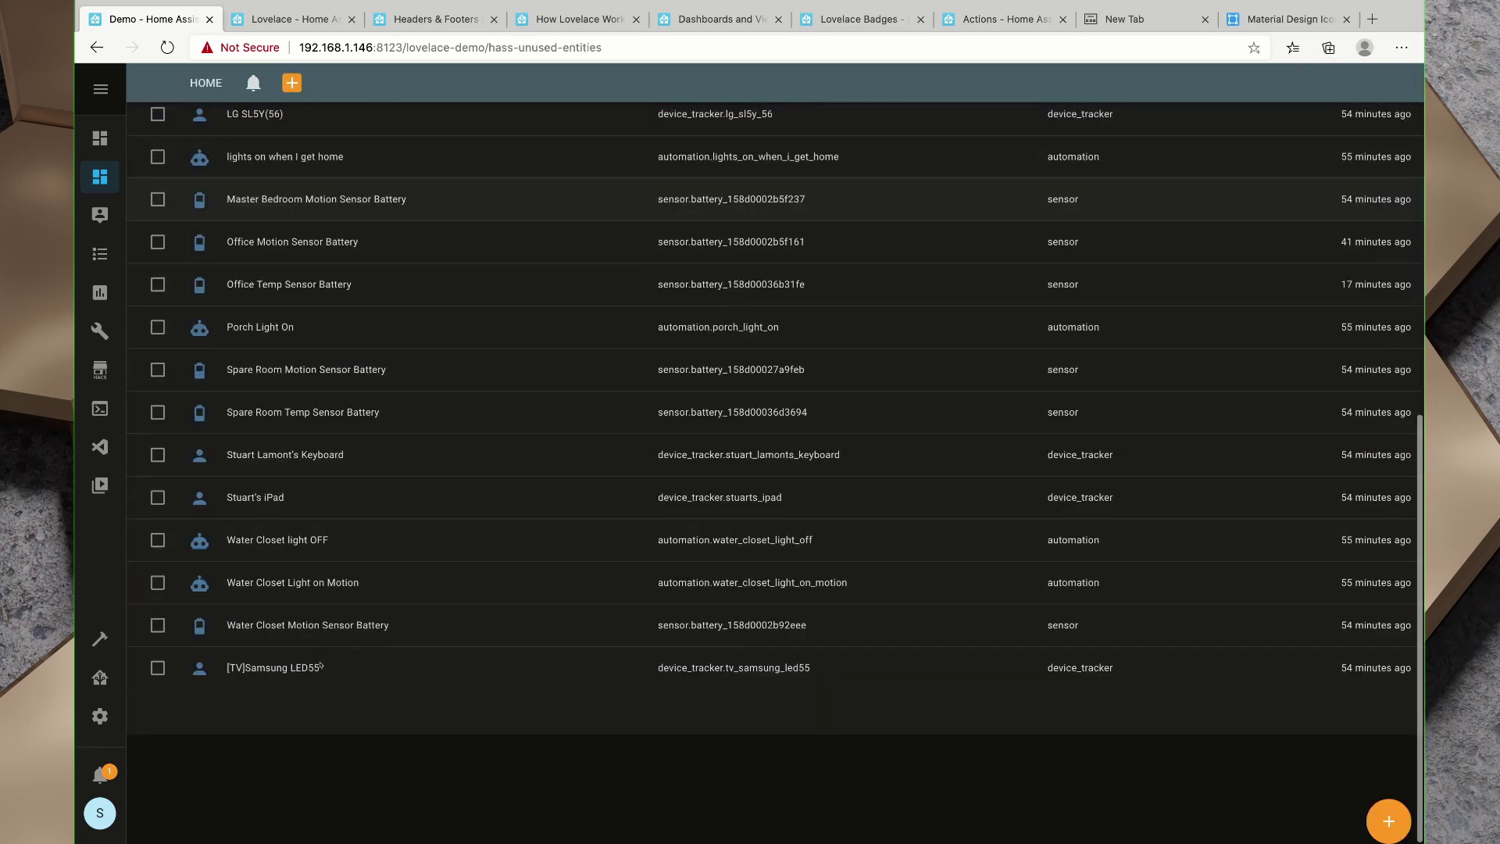
scroll(320, 665, "up", 4)
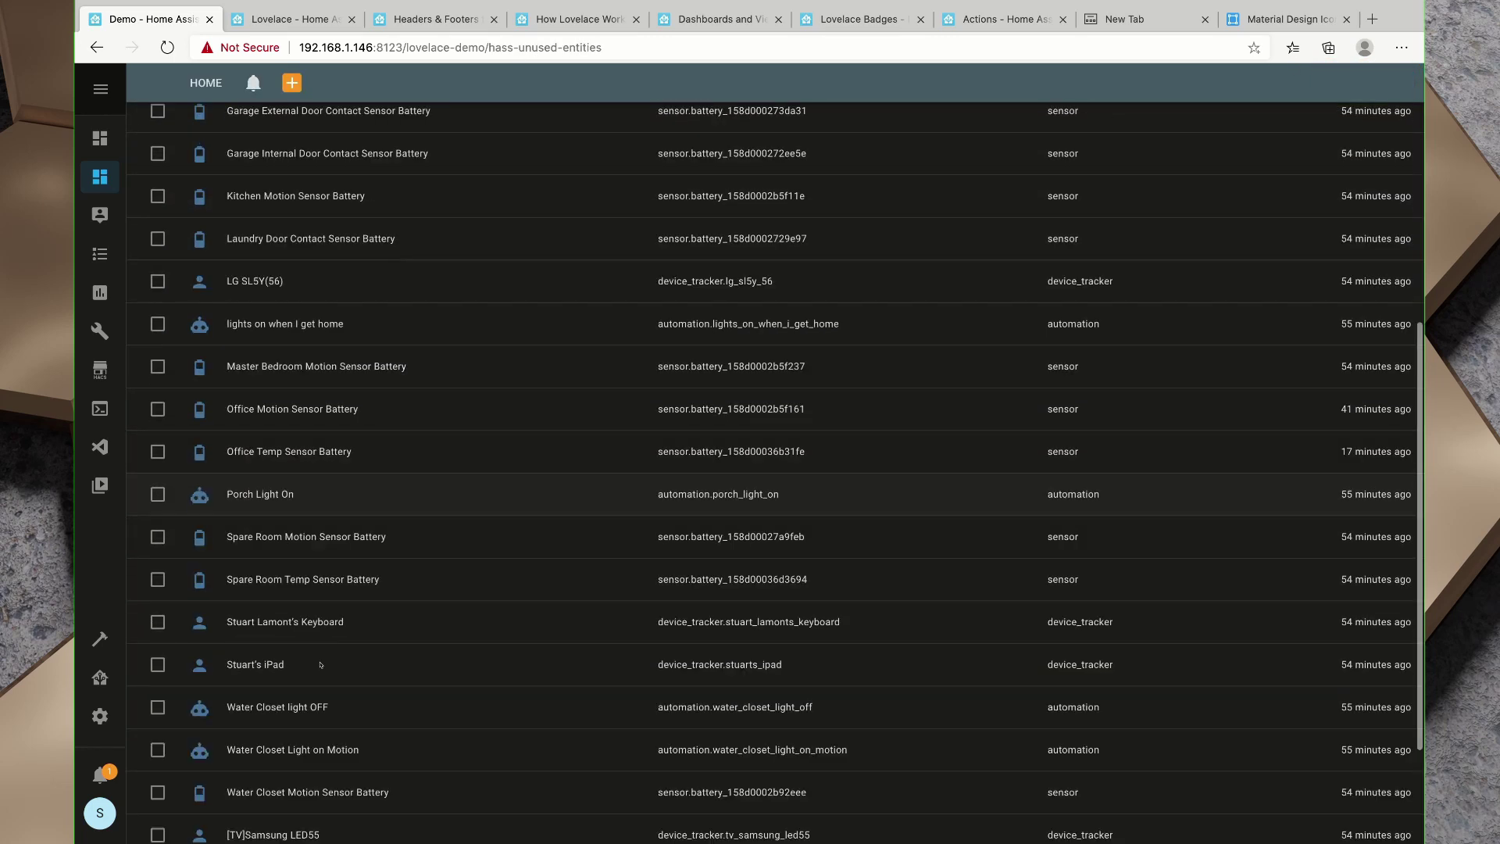
Add the unused Dining Room Temp Sensor Battery entity to the Security view as a gauge card and save it.
scroll(321, 666, "up", 4)
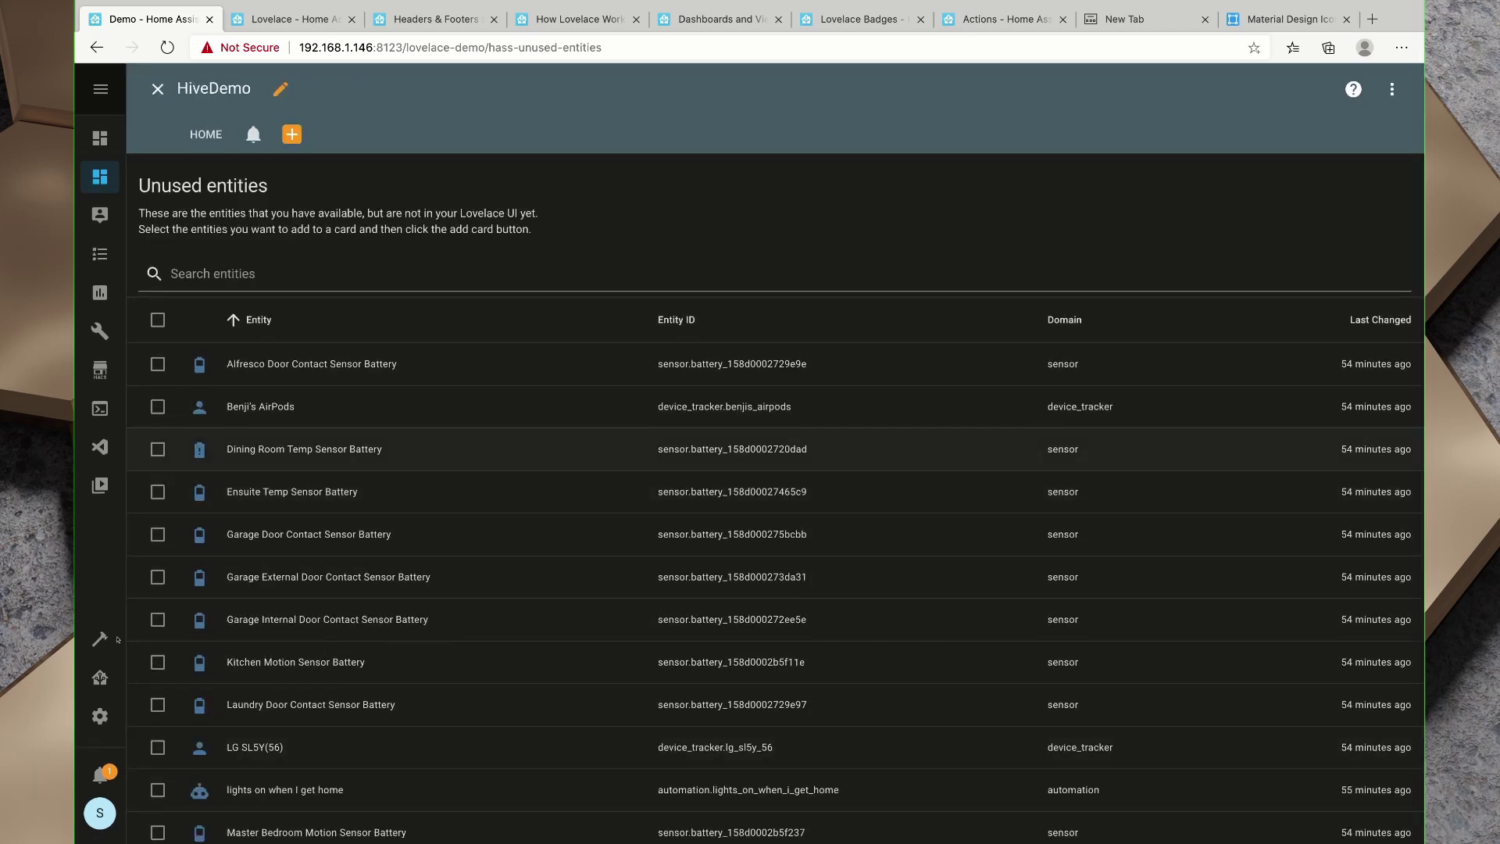
left_click(157, 449)
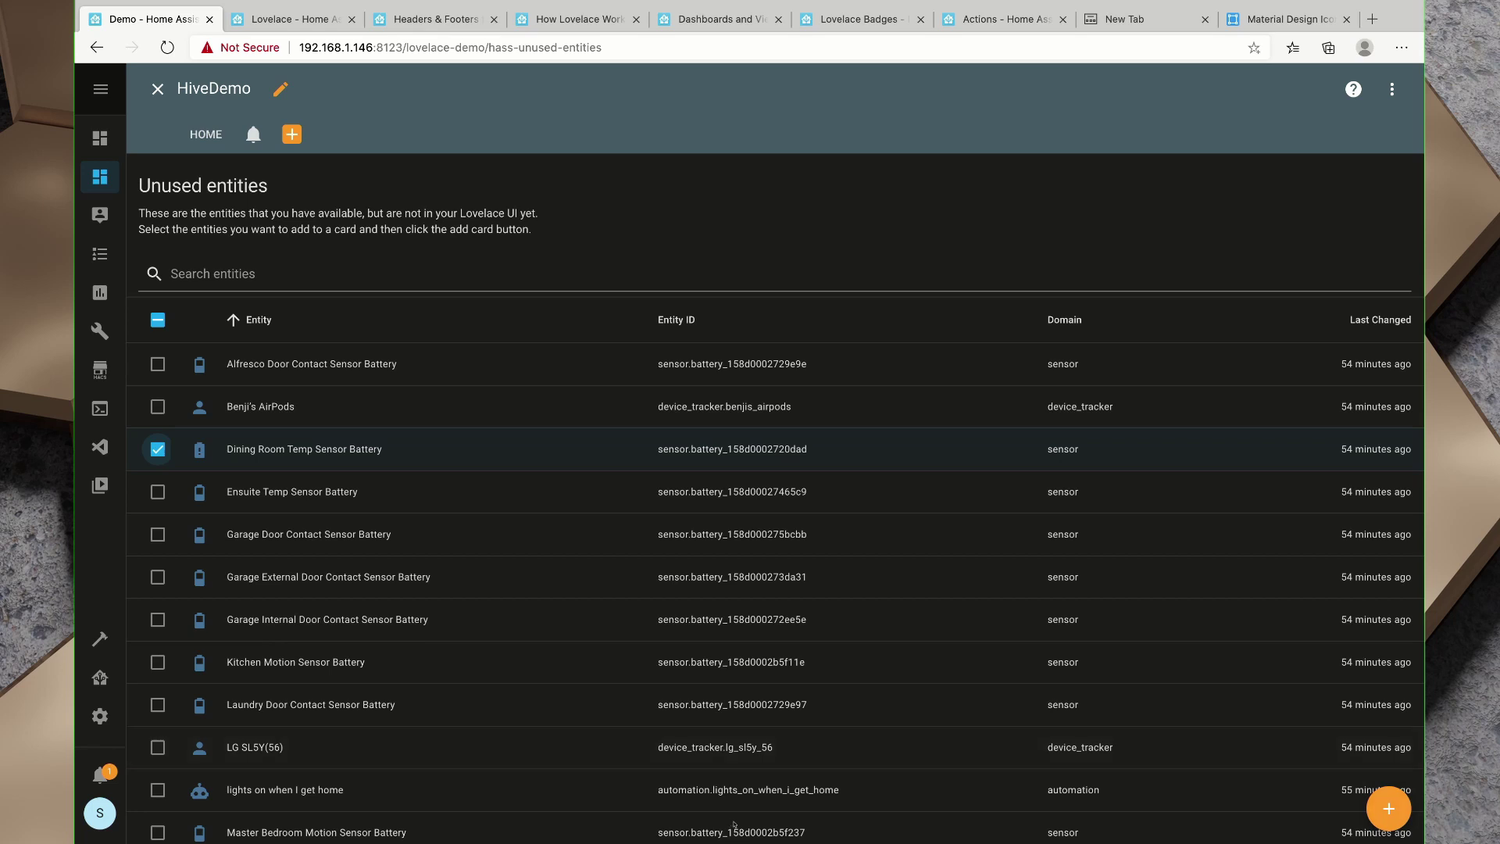
left_click(1388, 808)
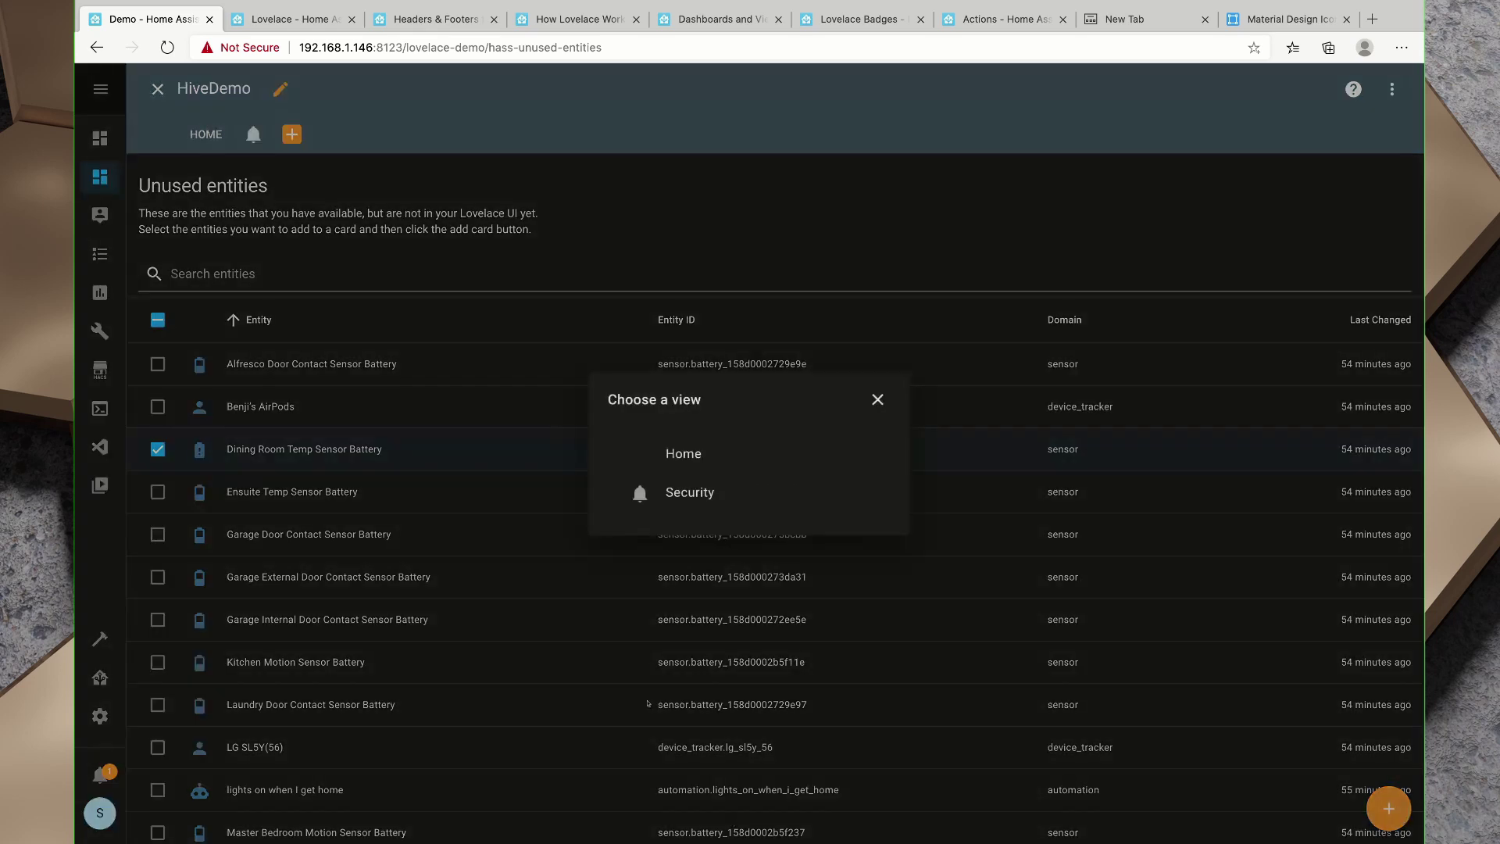
left_click(682, 453)
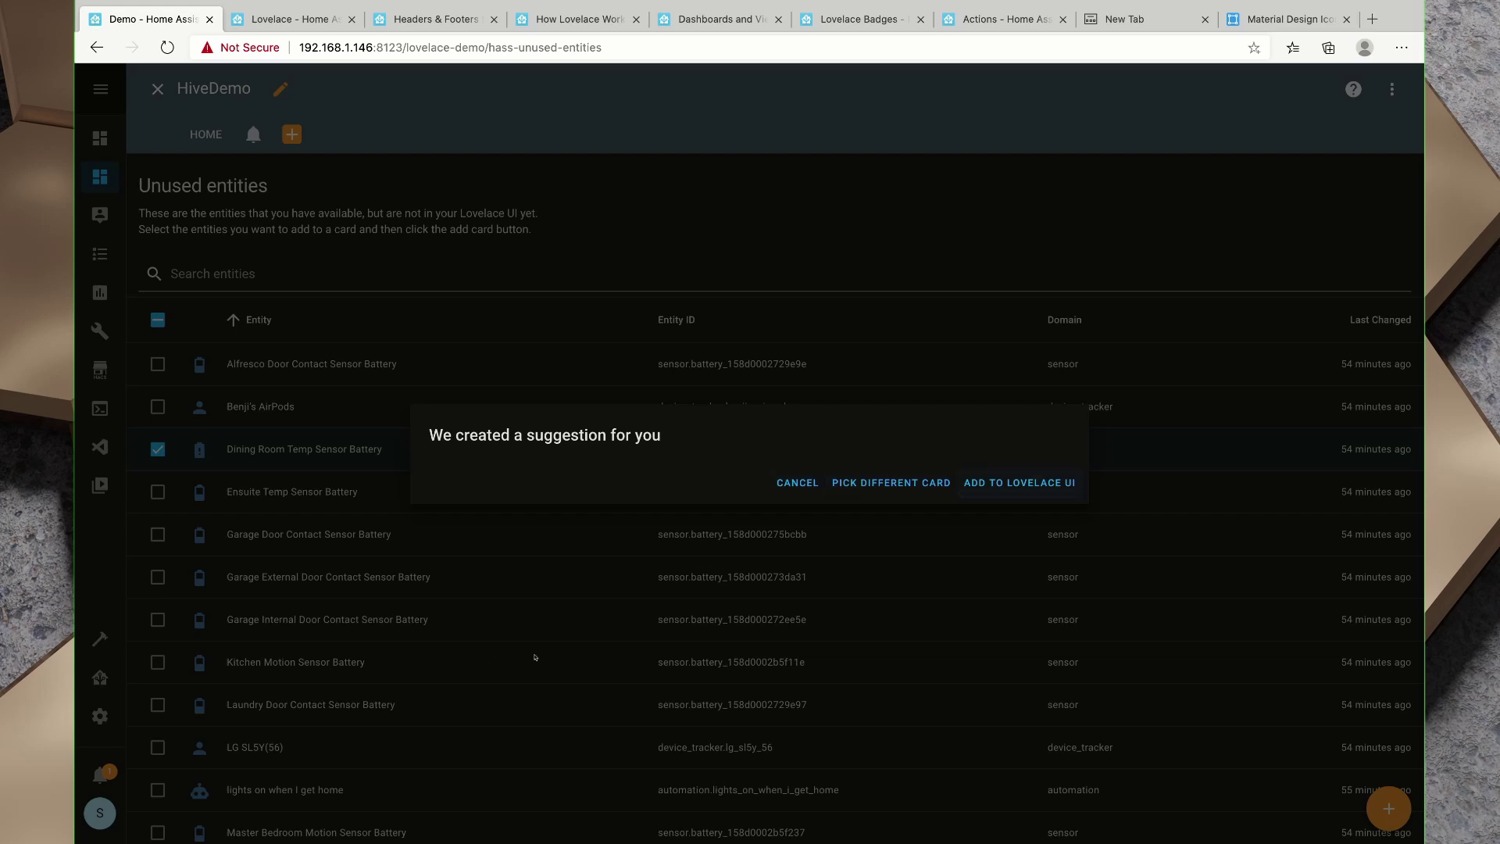
key("Return")
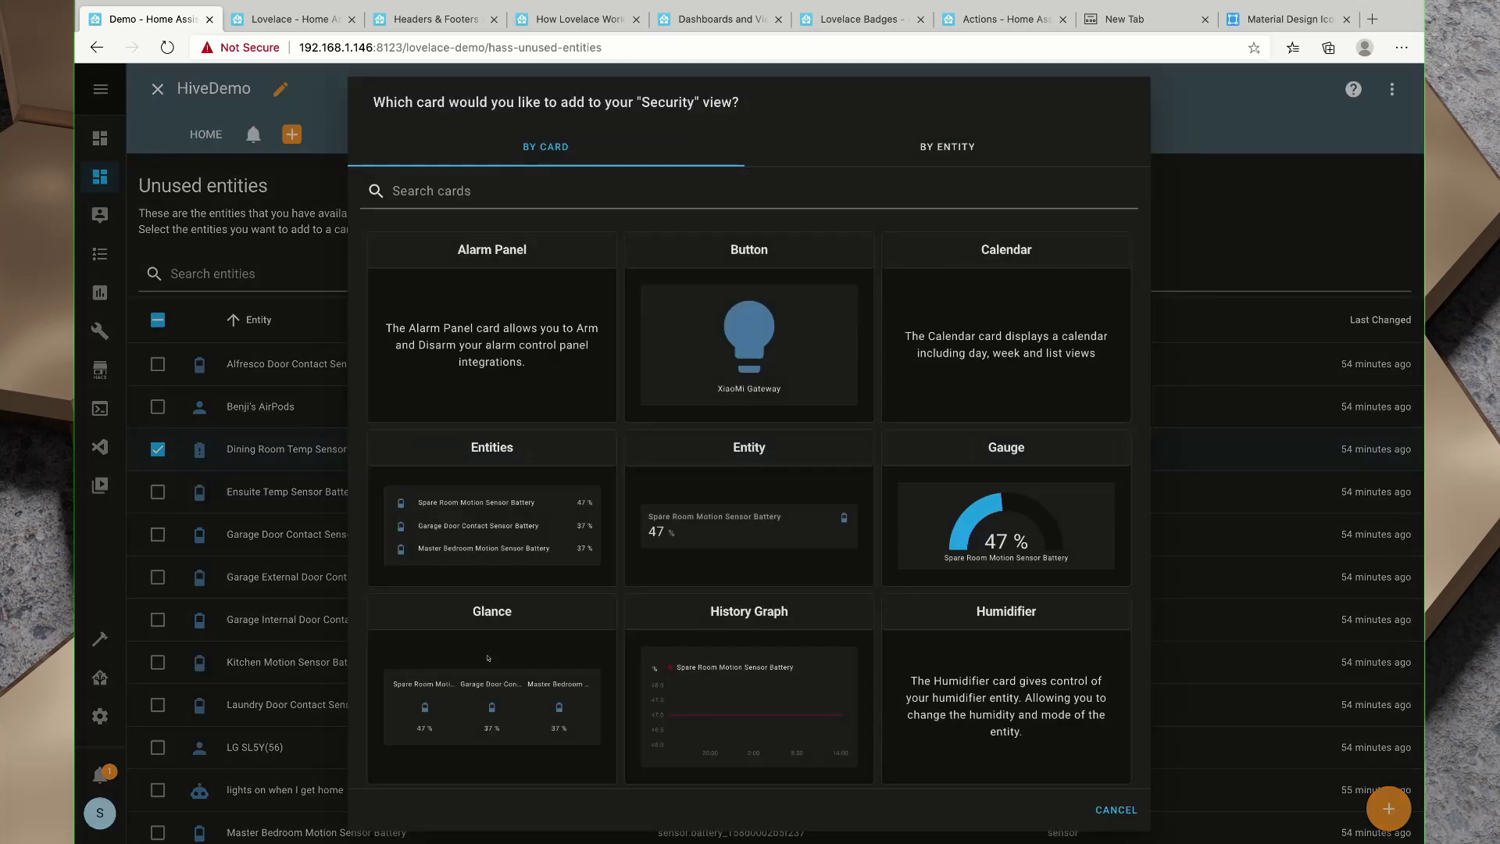
left_click(1004, 496)
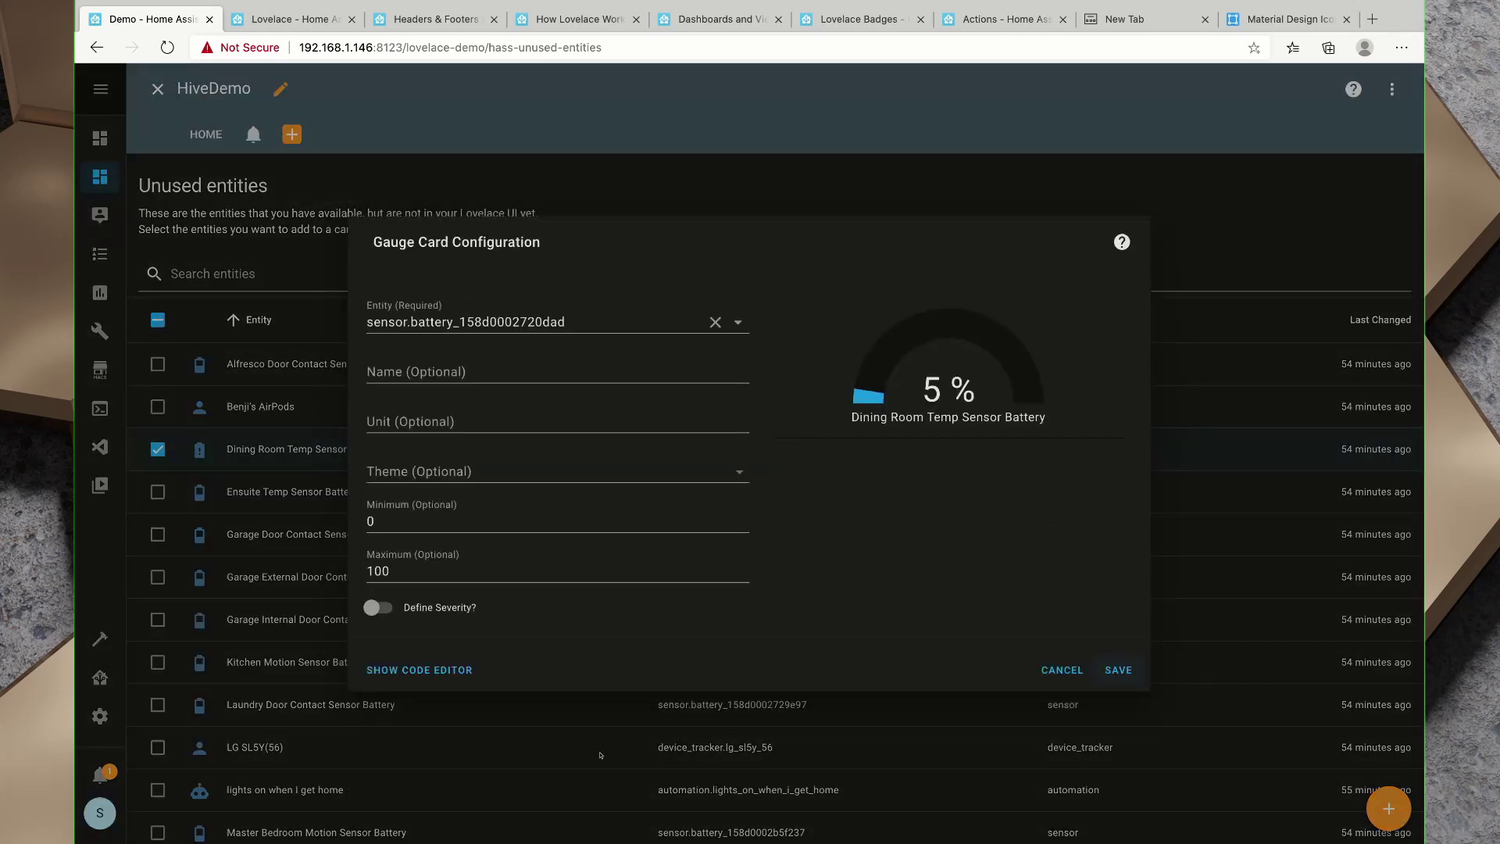
left_click(1118, 670)
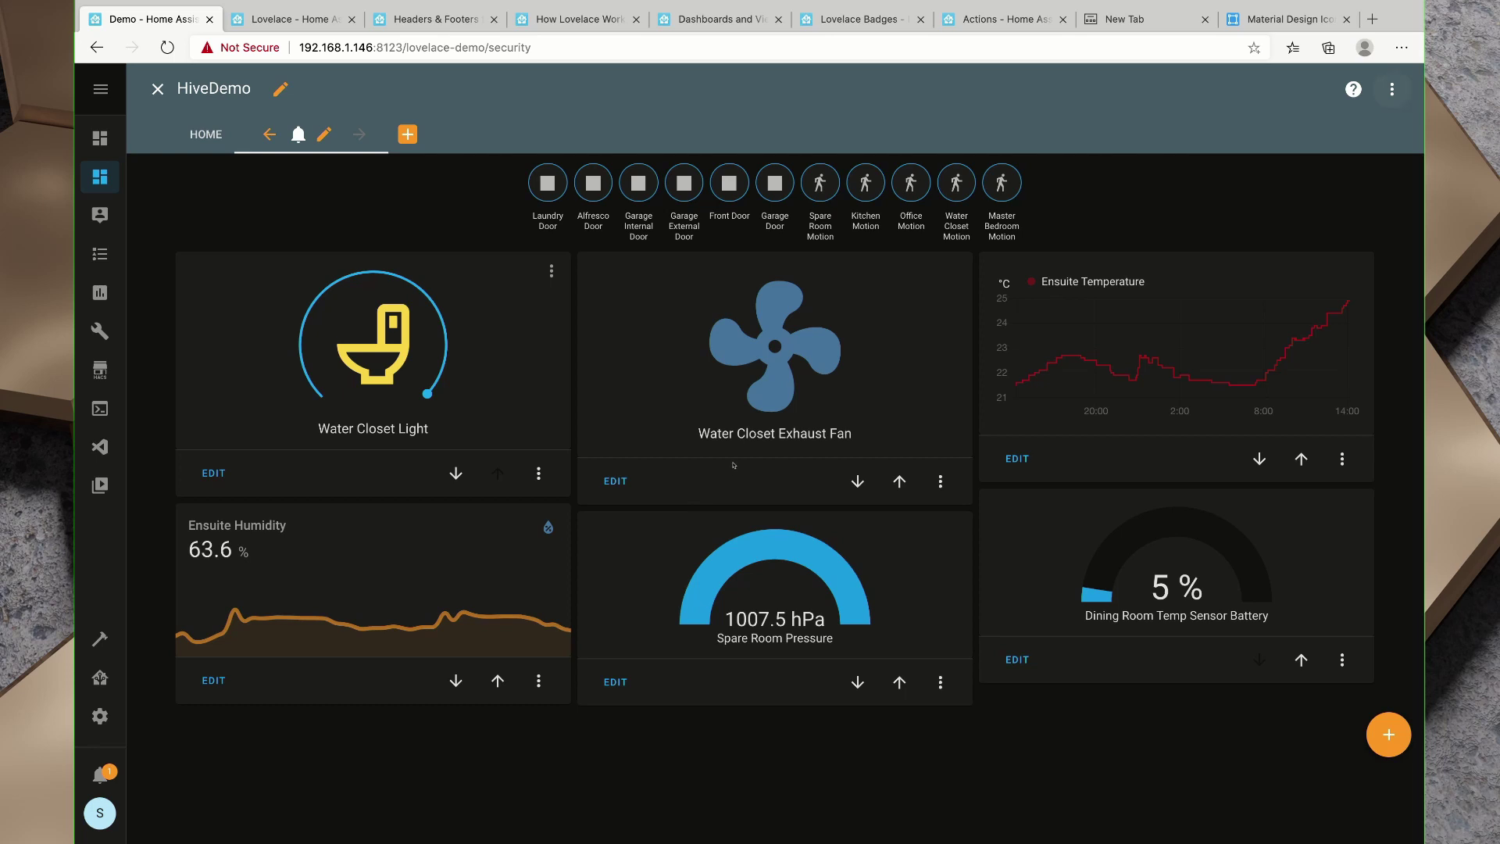
Open the dashboard's raw configuration and look through it from start to end.
key("space")
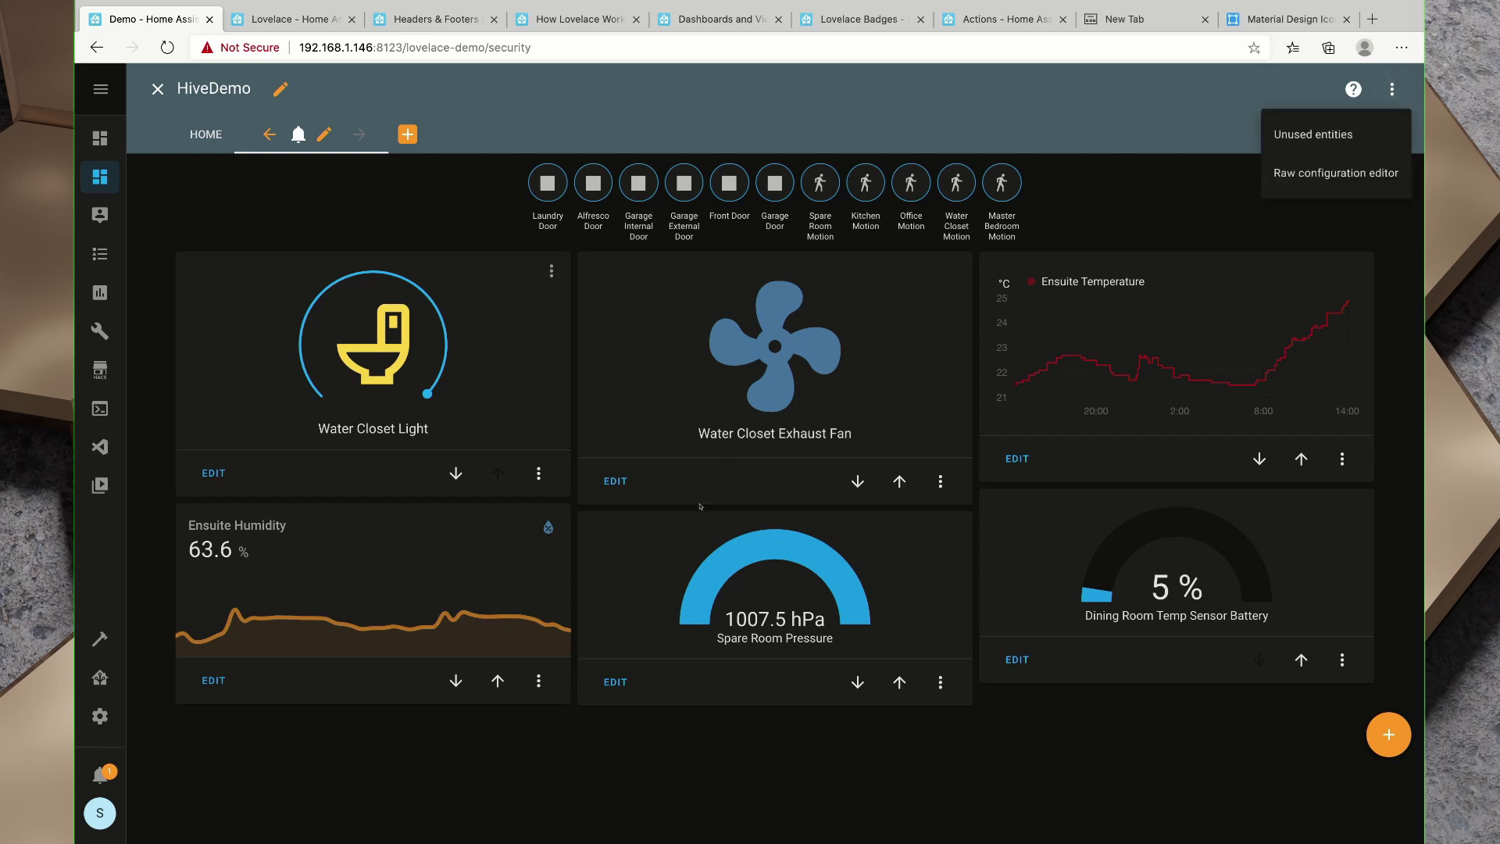
key("Down")
key("Return")
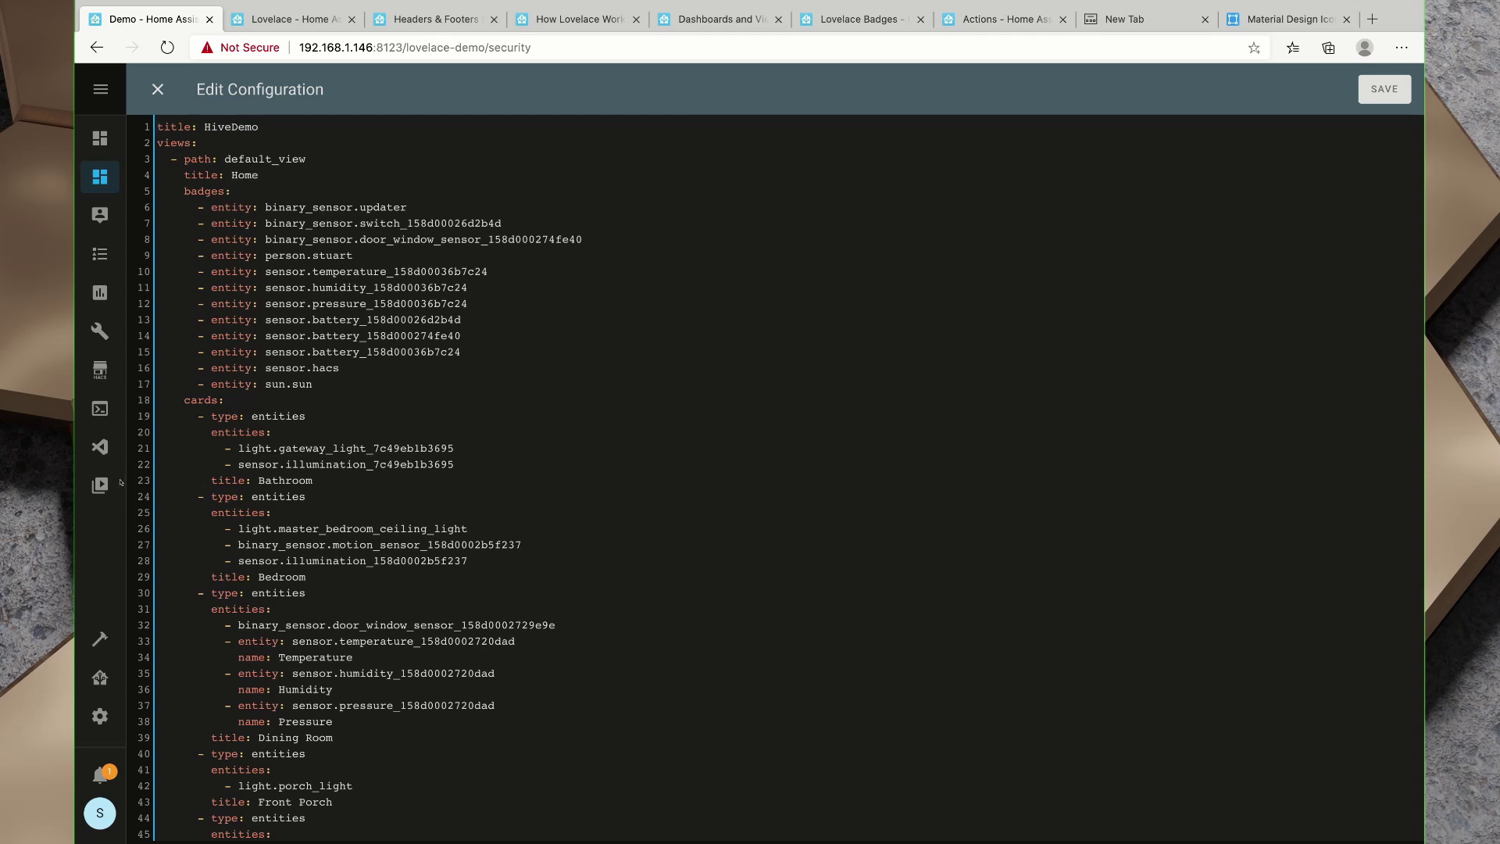
scroll(181, 669, "down", 20)
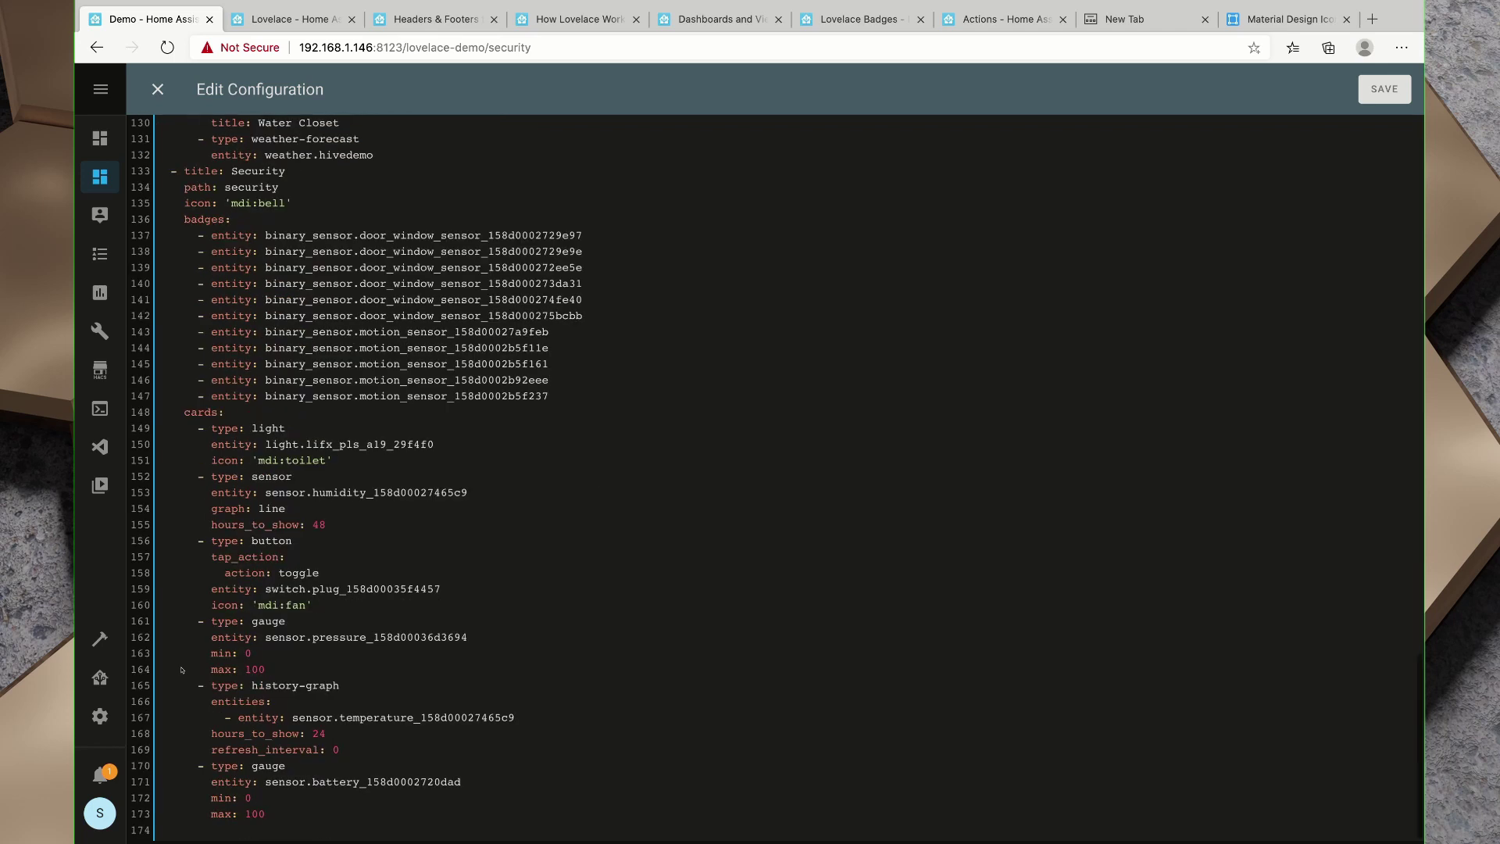
scroll(182, 669, "up", 20)
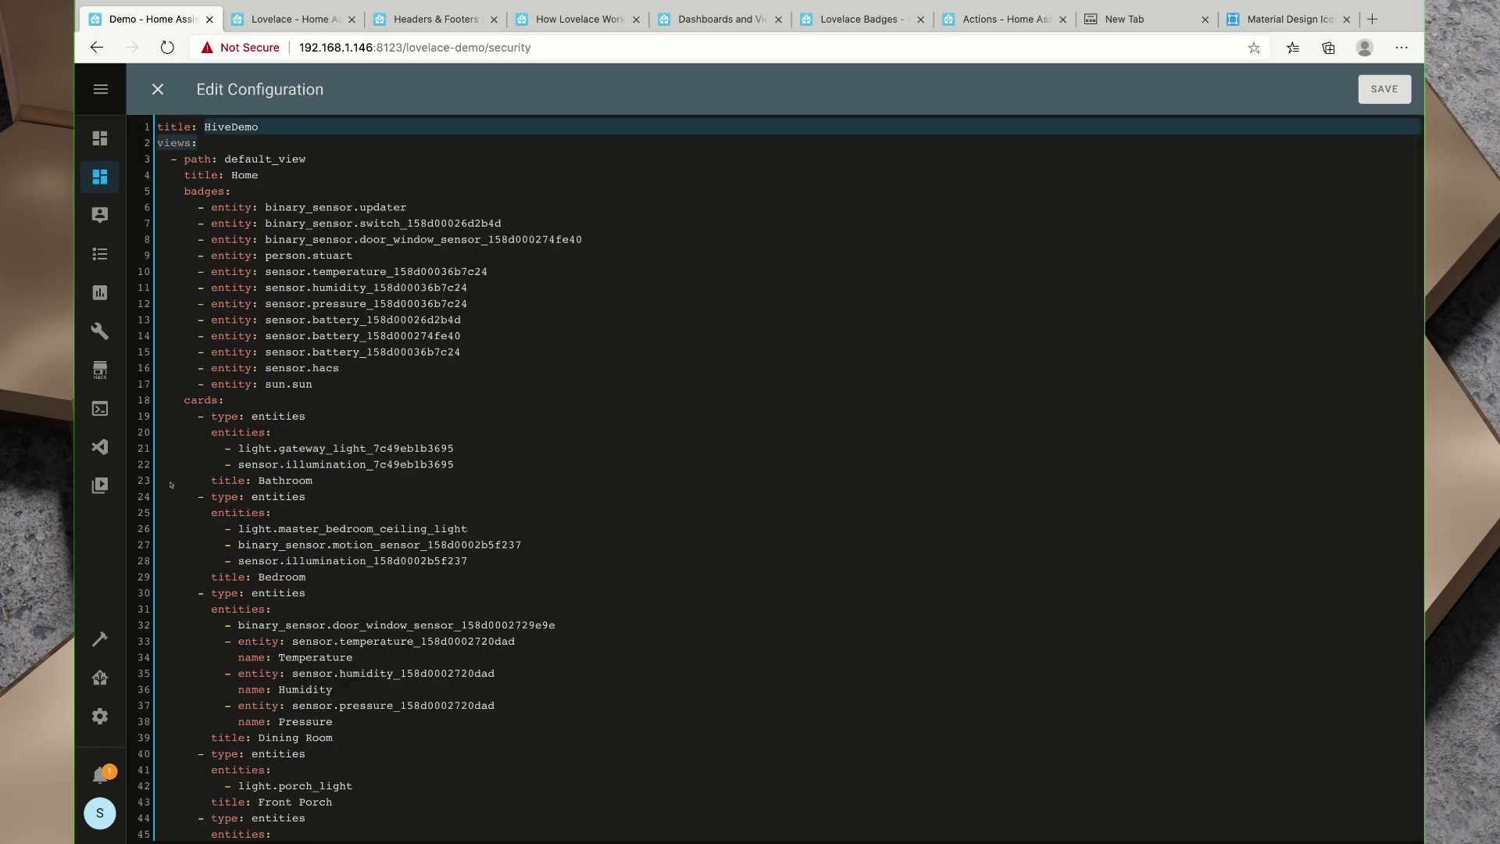
Change the dashboard title in the configuration to "Hive Mind Automation - Demo Dashboard".
left_click_drag(258, 126, 205, 126)
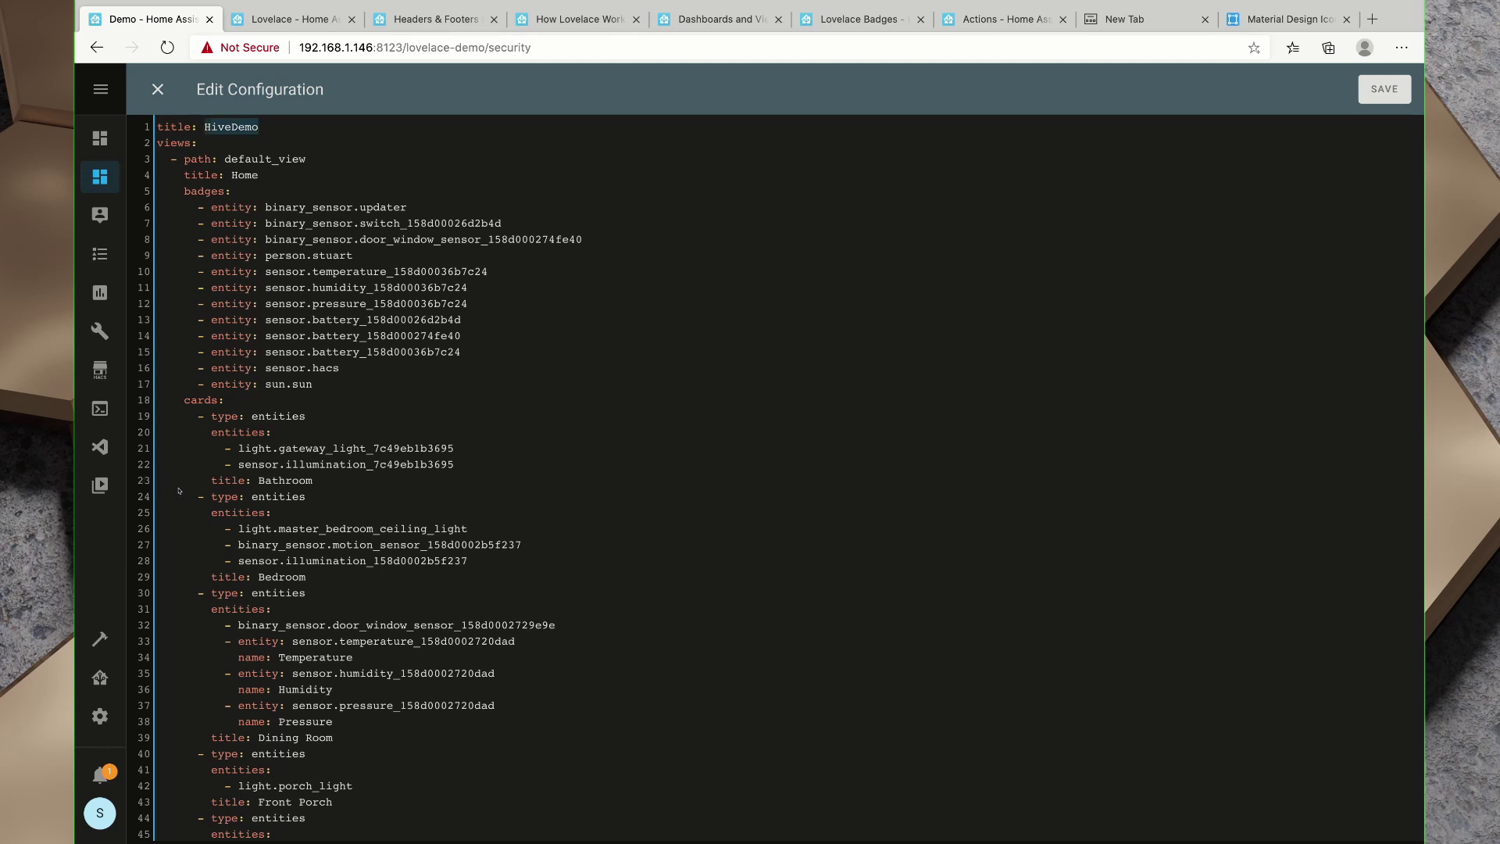
type("Hive ")
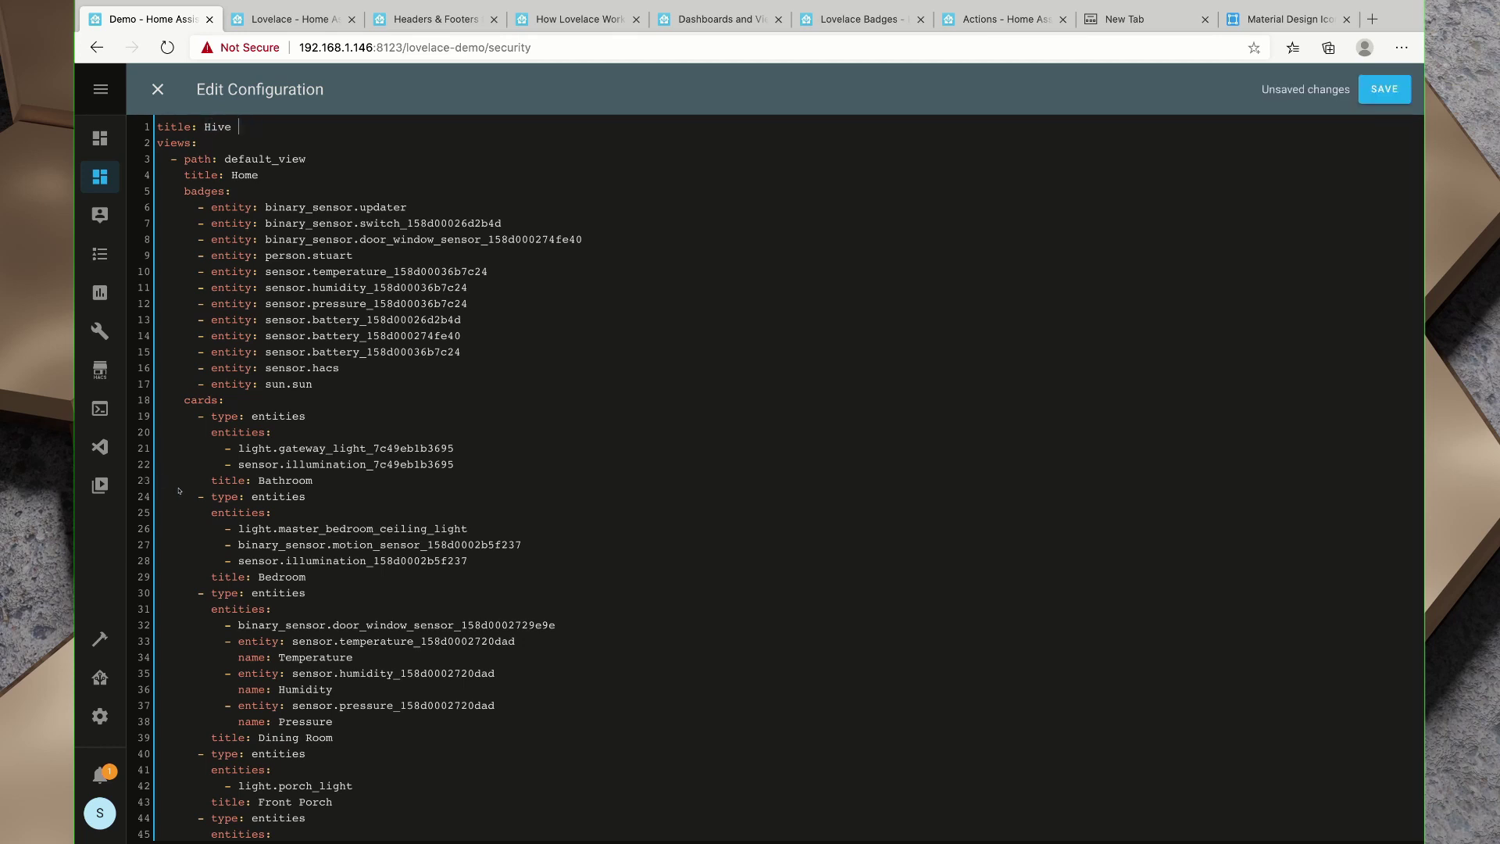
type("Mind Automation - Demo Dashboard")
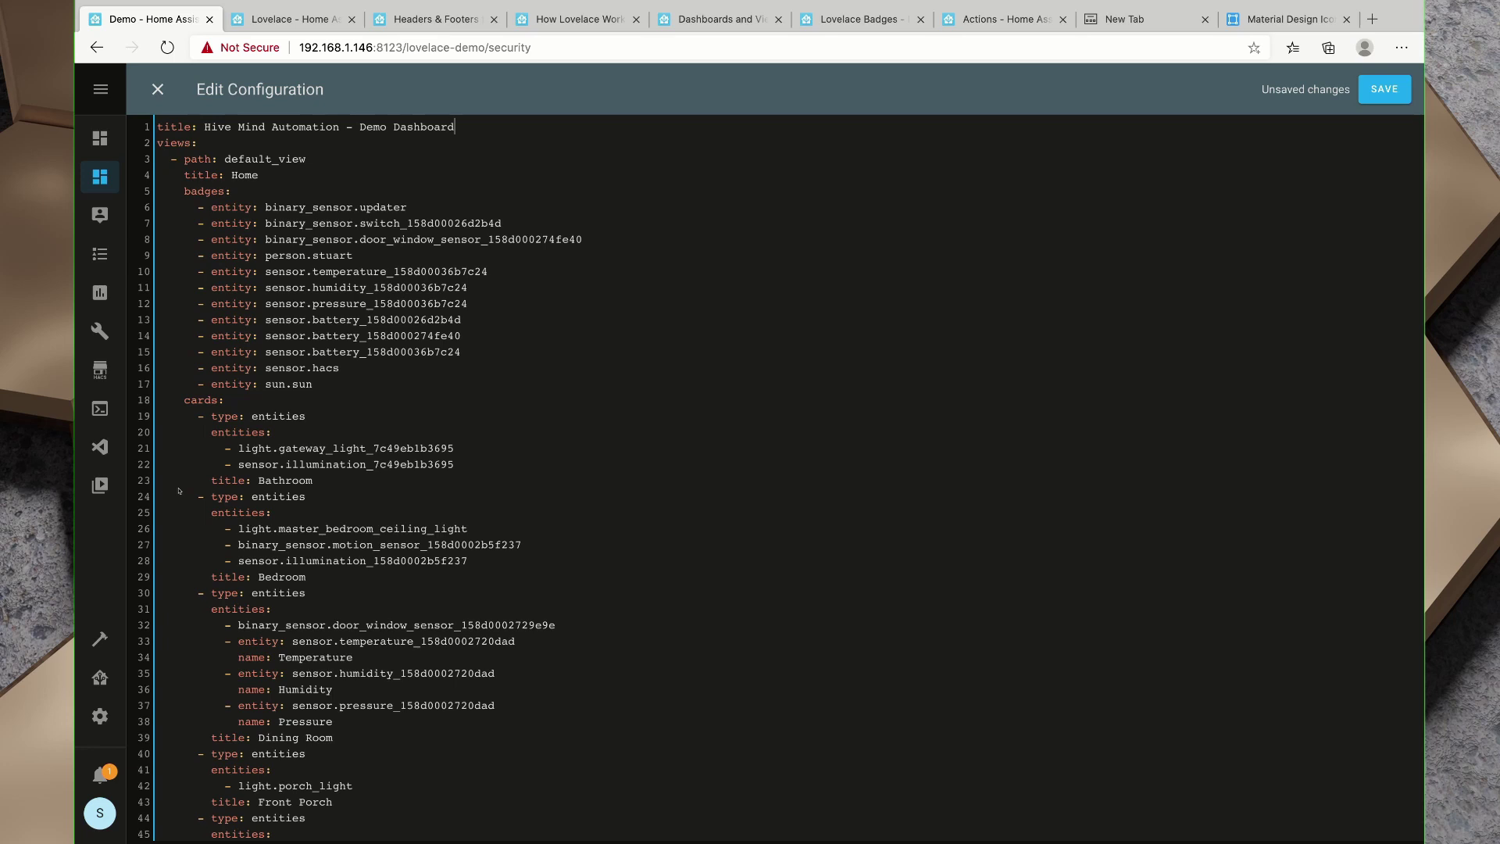
Examine the Security view's section of the configuration, including its title, path, icon, badges and cards.
scroll(179, 490, "down", 5)
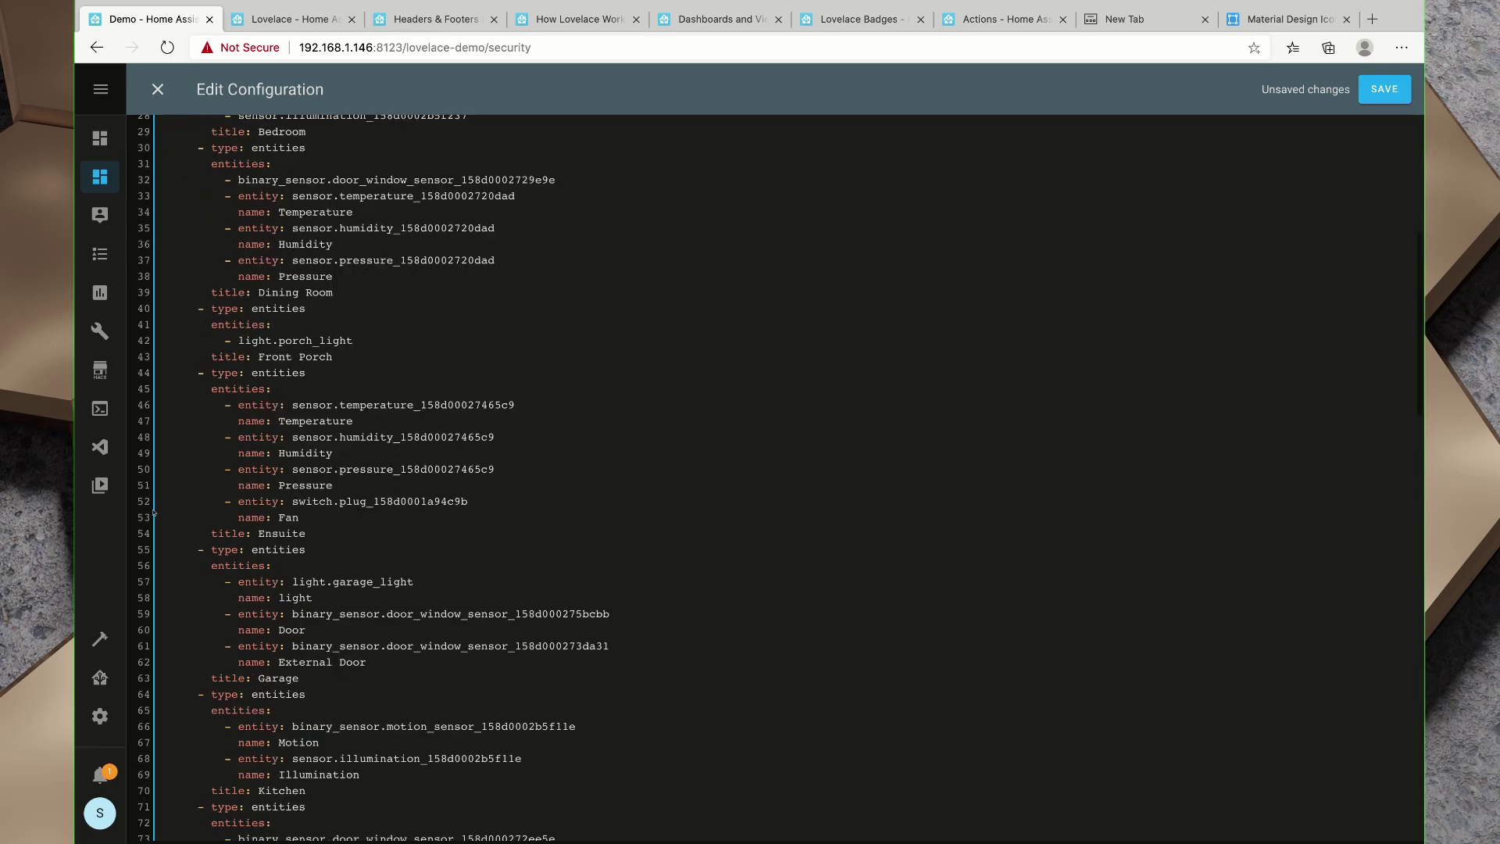
scroll(154, 514, "down", 13)
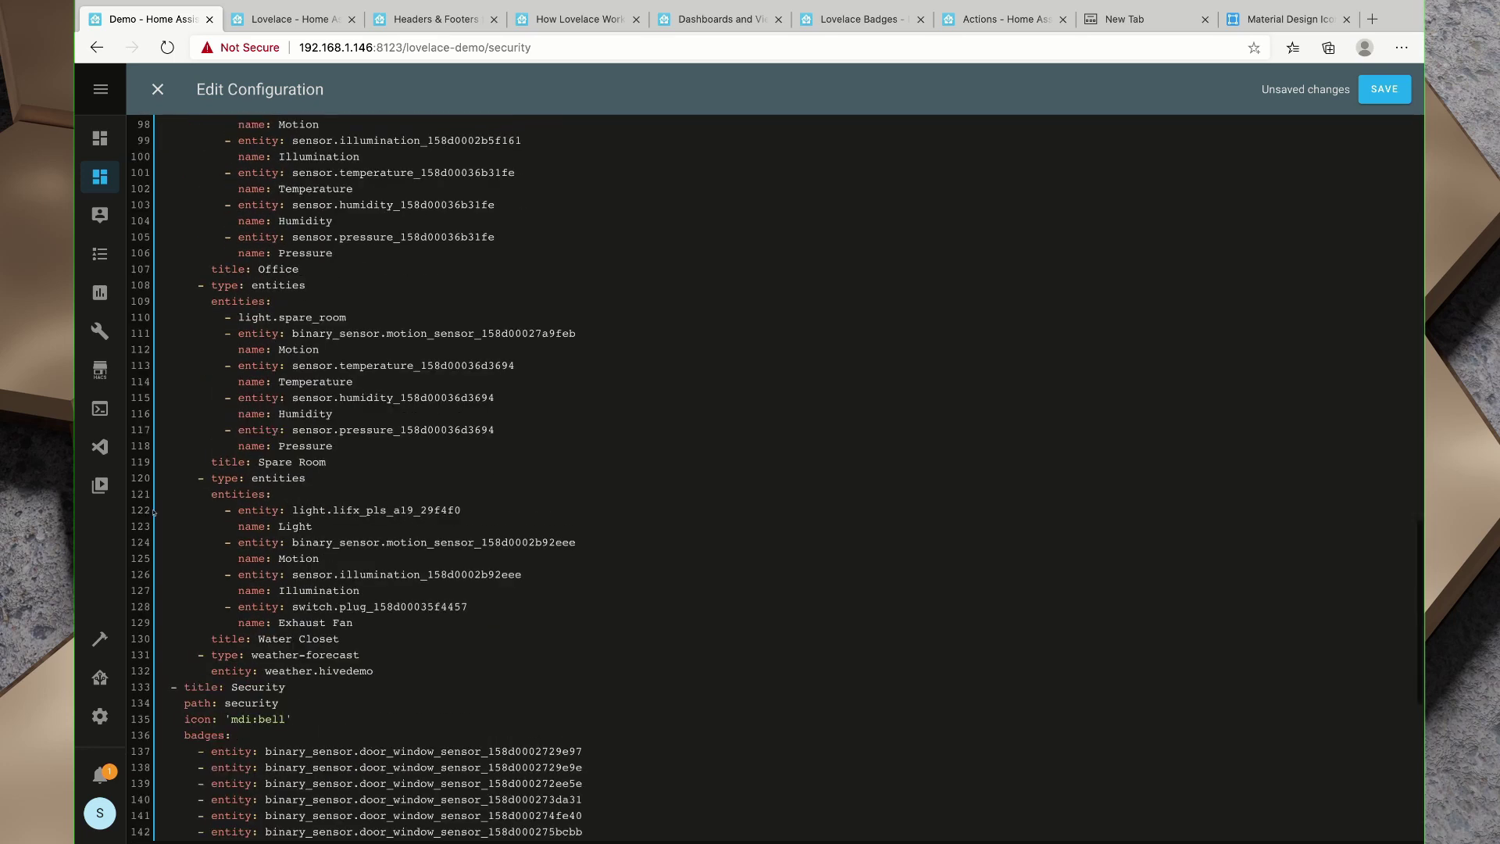
scroll(154, 513, "down", 2)
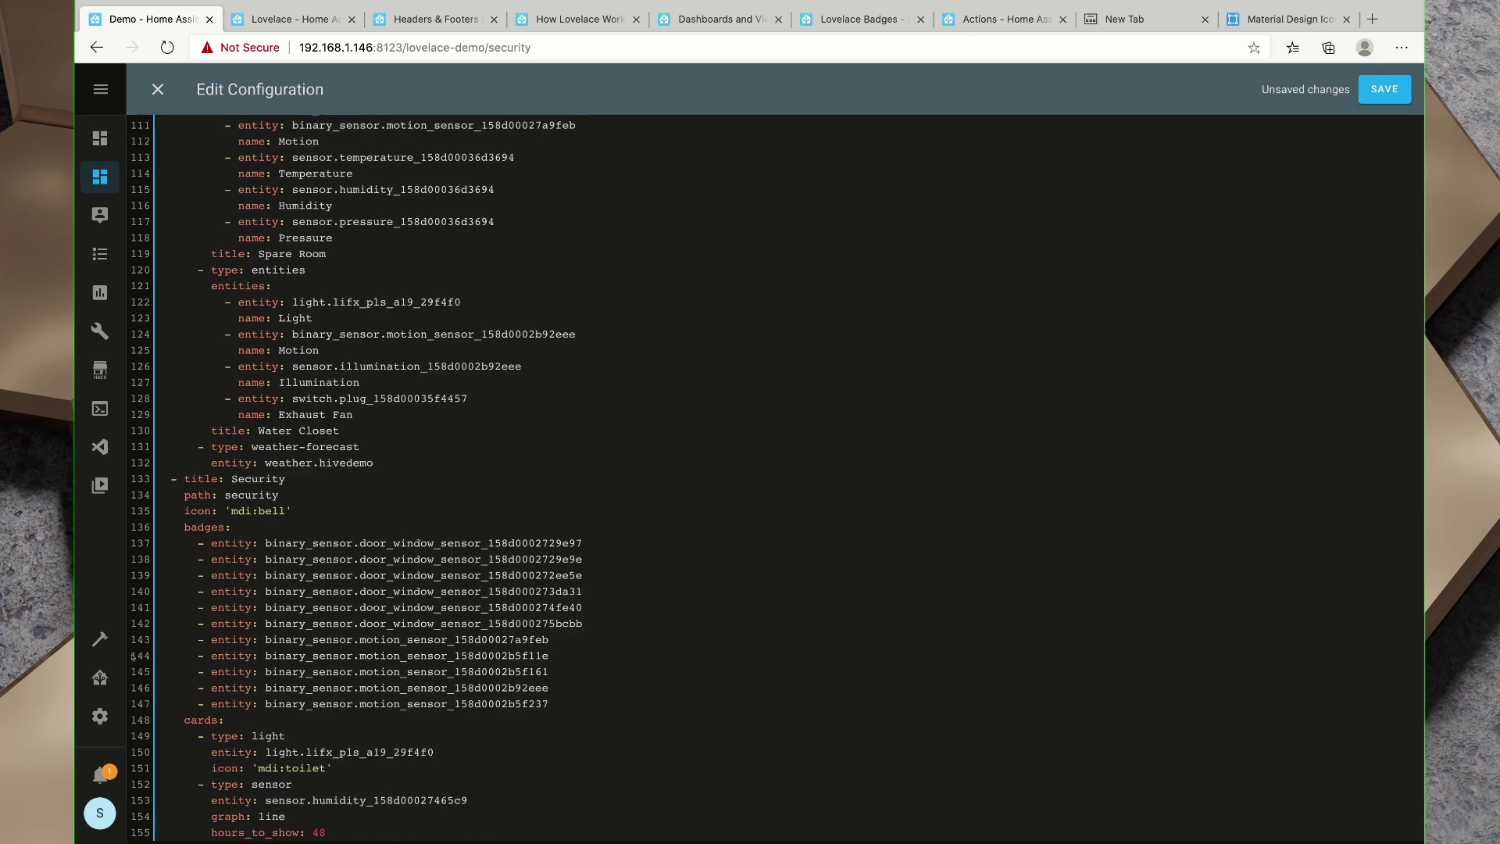
key("shift+End")
key("shift+Down")
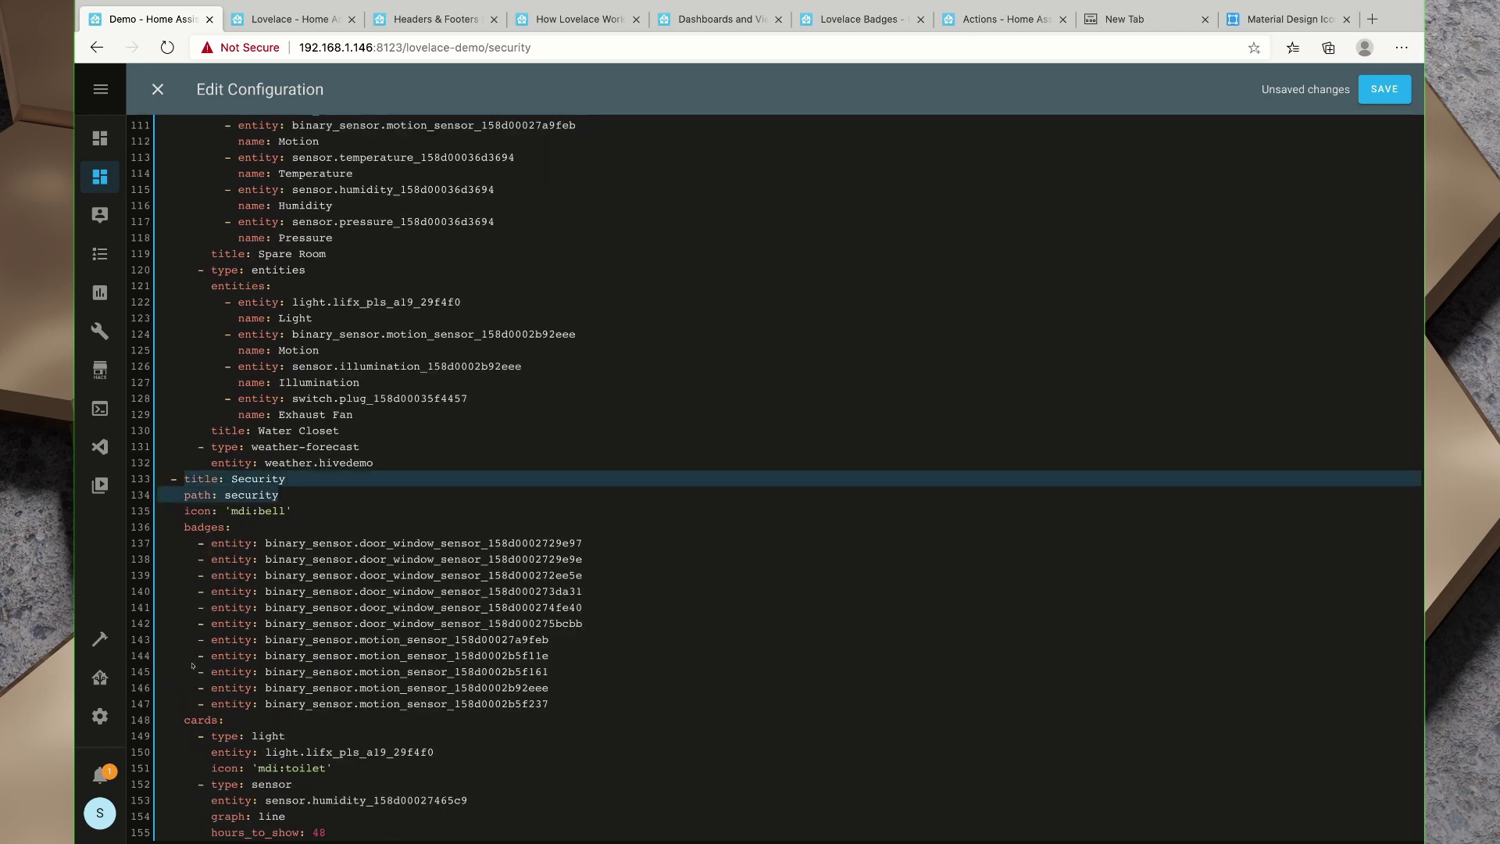
key("shift+Down")
key("shift+Down")
key("shift+Down")
key("shift+Down")
key("shift+Down")
key("shift+Down")
key("shift+Down")
key("shift+Down")
key("shift+Down")
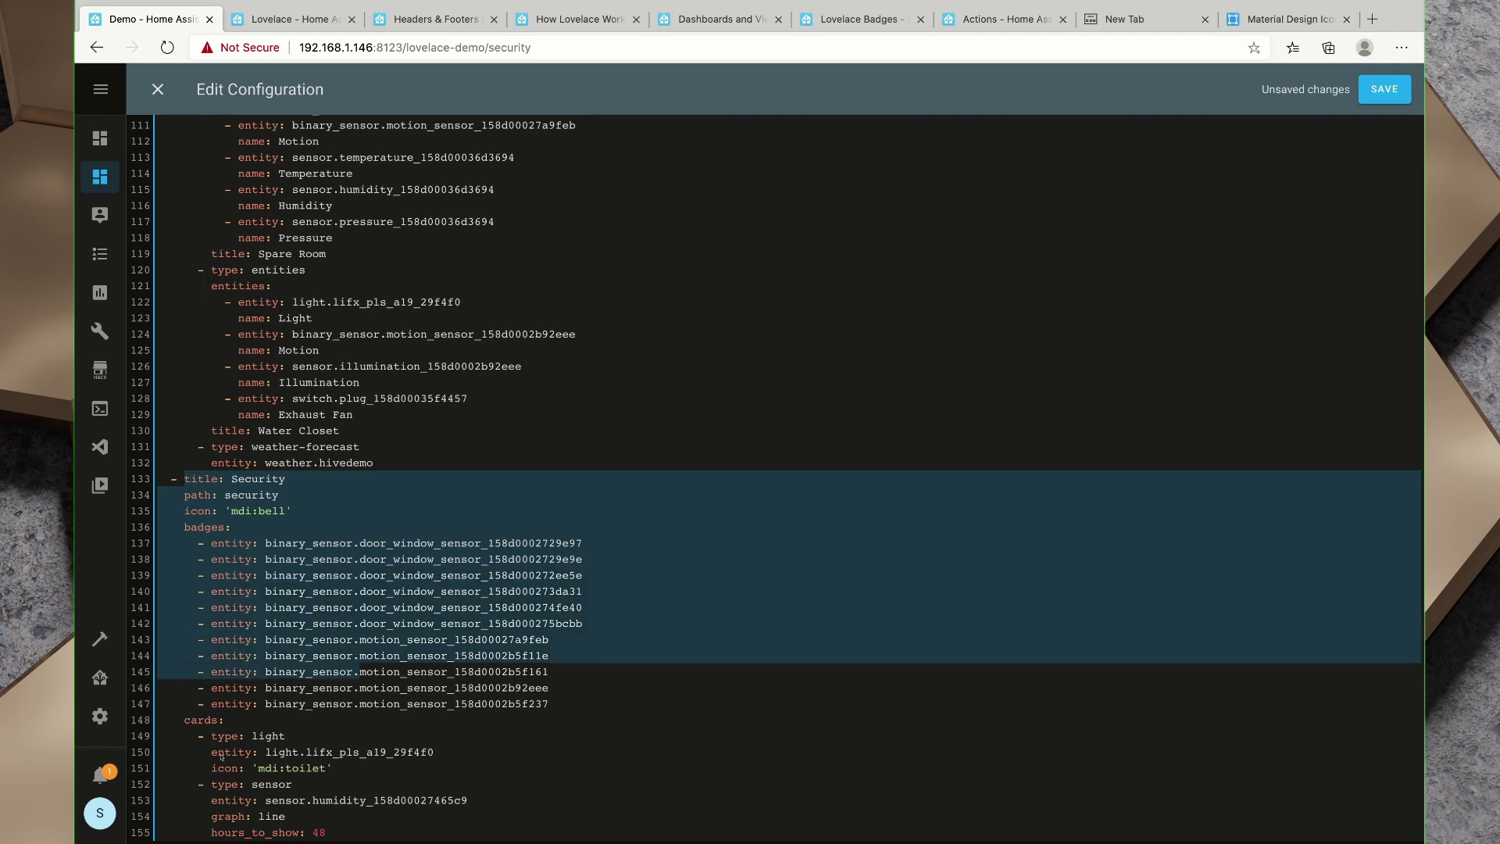
key("shift+Down")
key("shift+Down")
left_click(158, 703)
left_click_drag(225, 559, 407, 655)
scroll(237, 652, "down", 4)
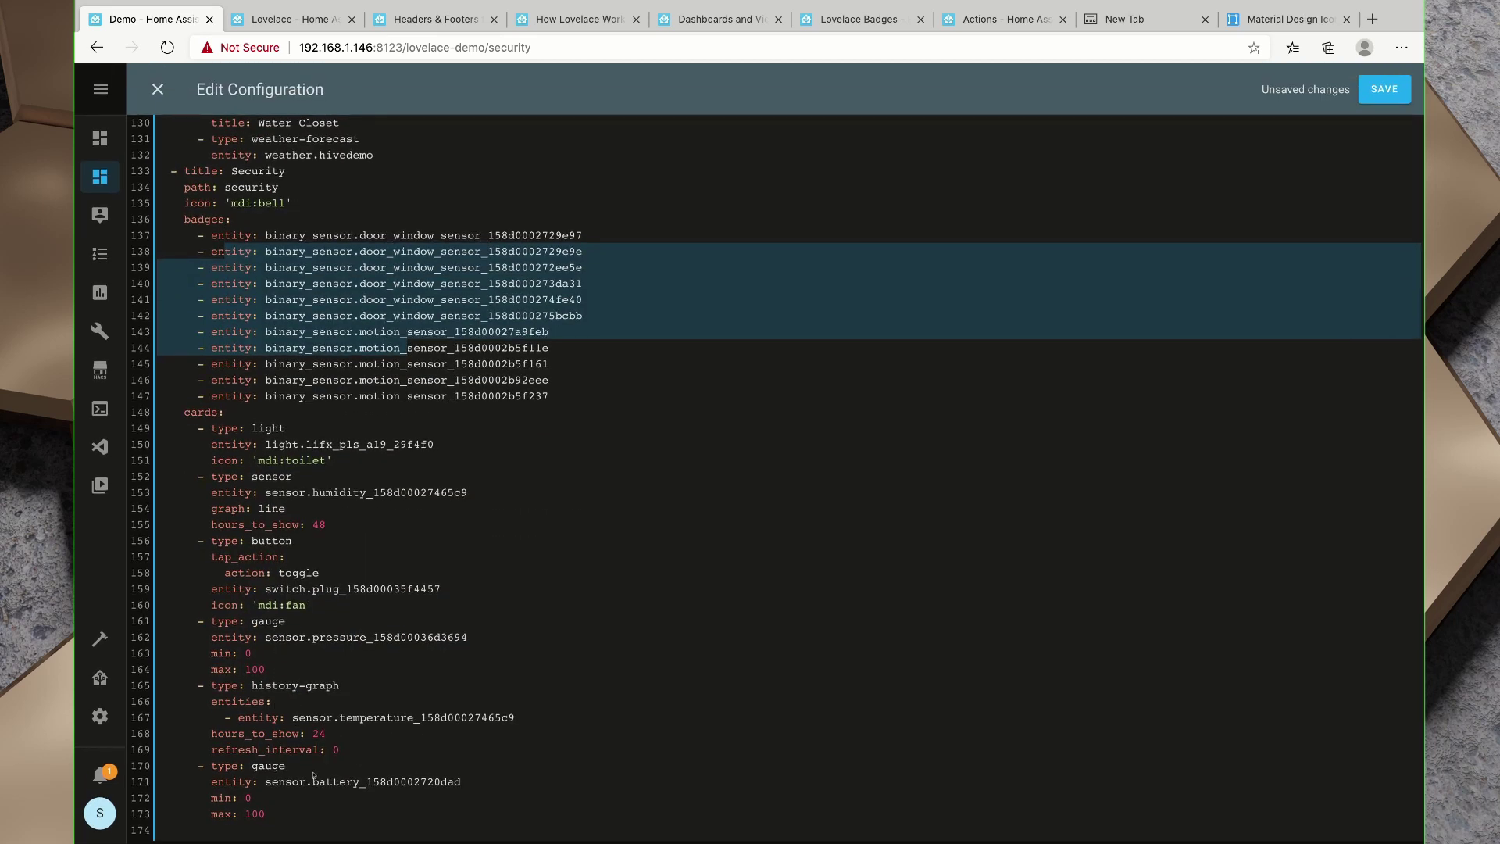
Start a new card of type entities at the end of the Security view's cards, with a first "- entity:" entry.
left_click(284, 818)
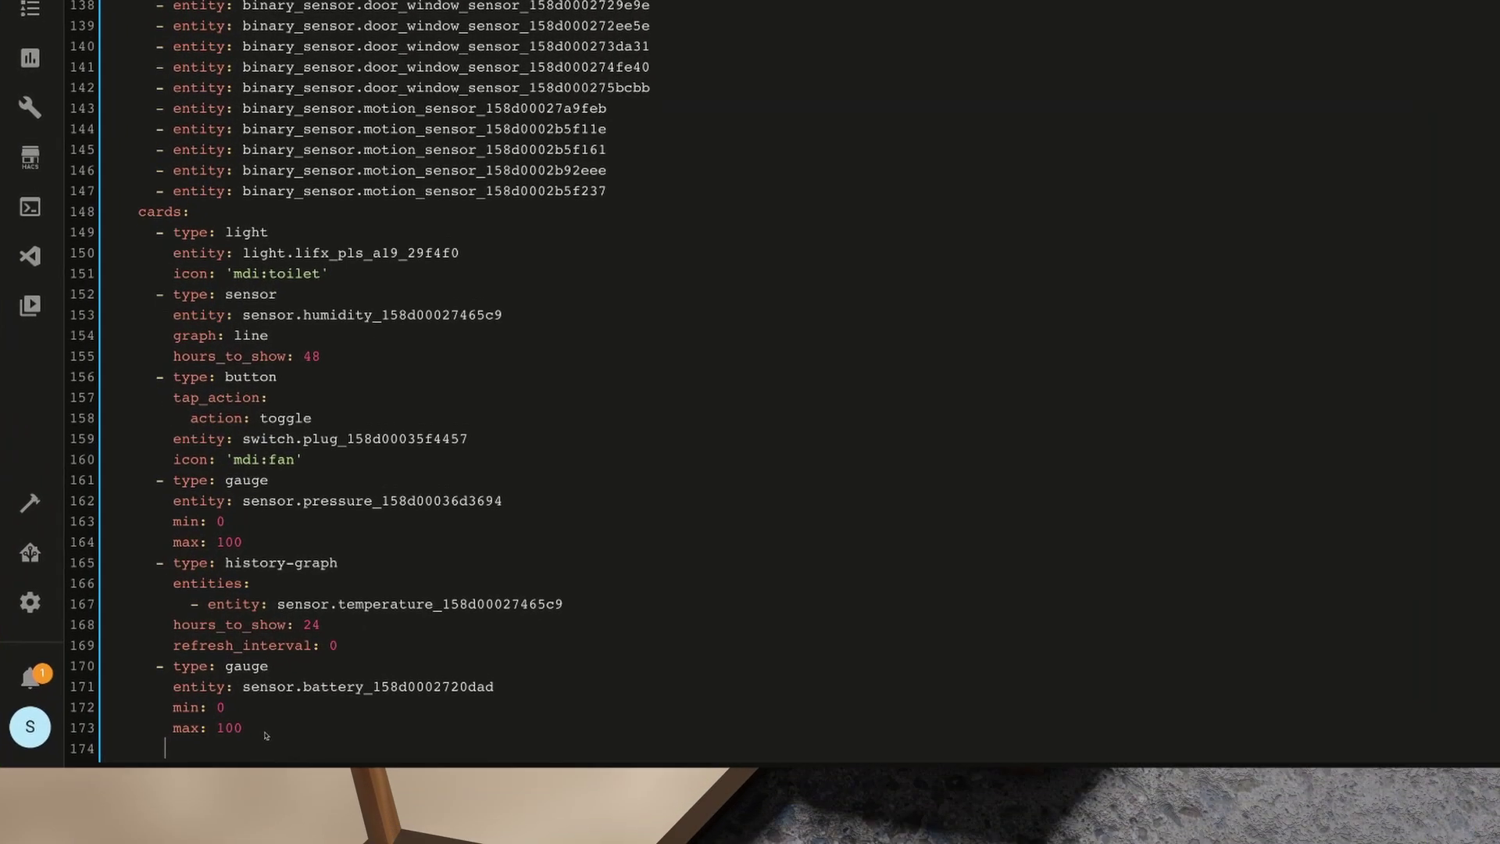
type("- ")
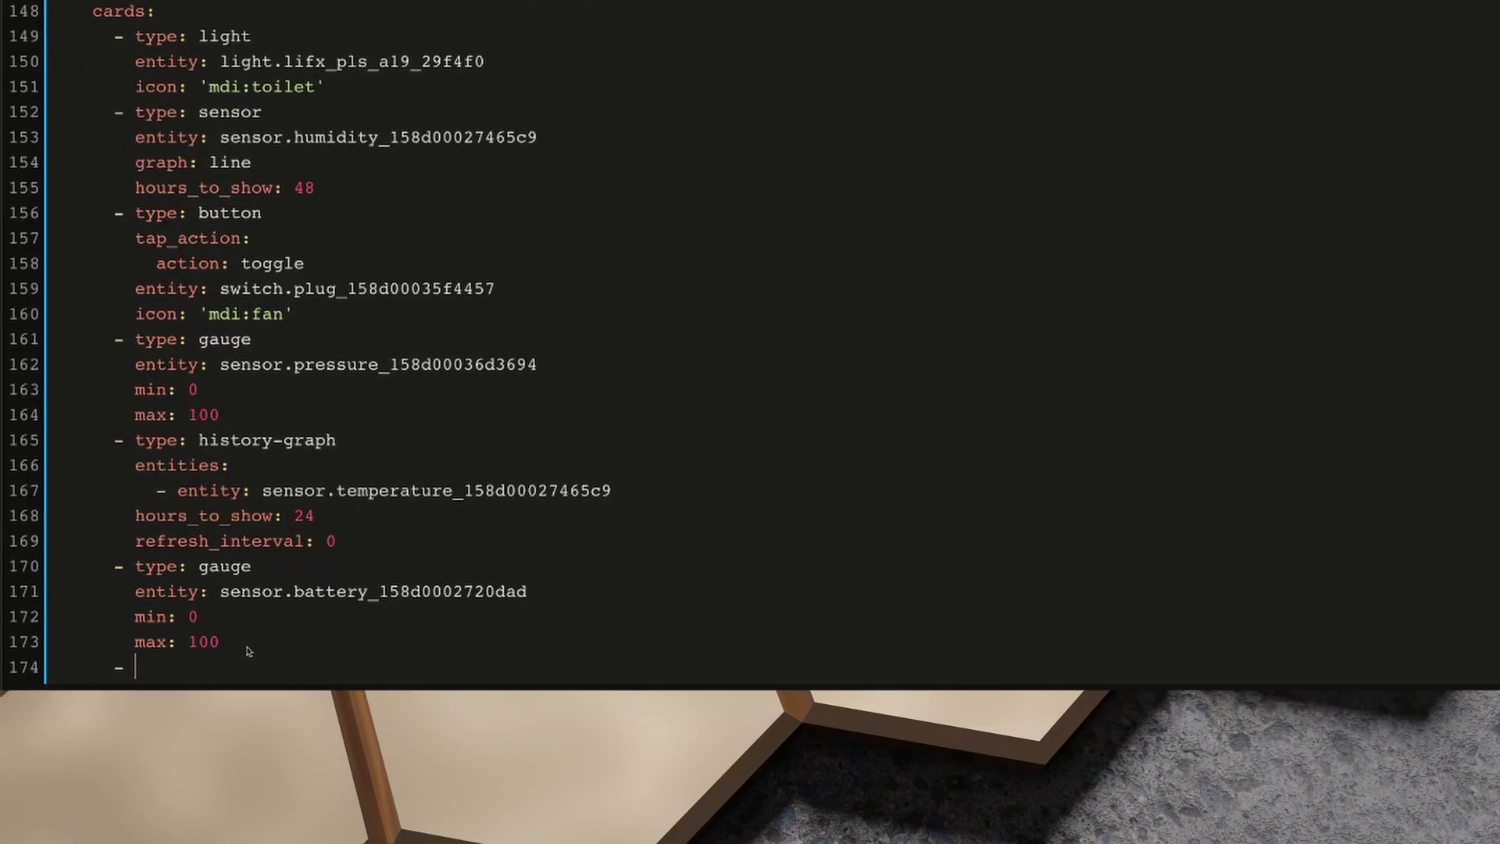
type("type: entities")
key("Return")
scroll(334, 361, "down", 1)
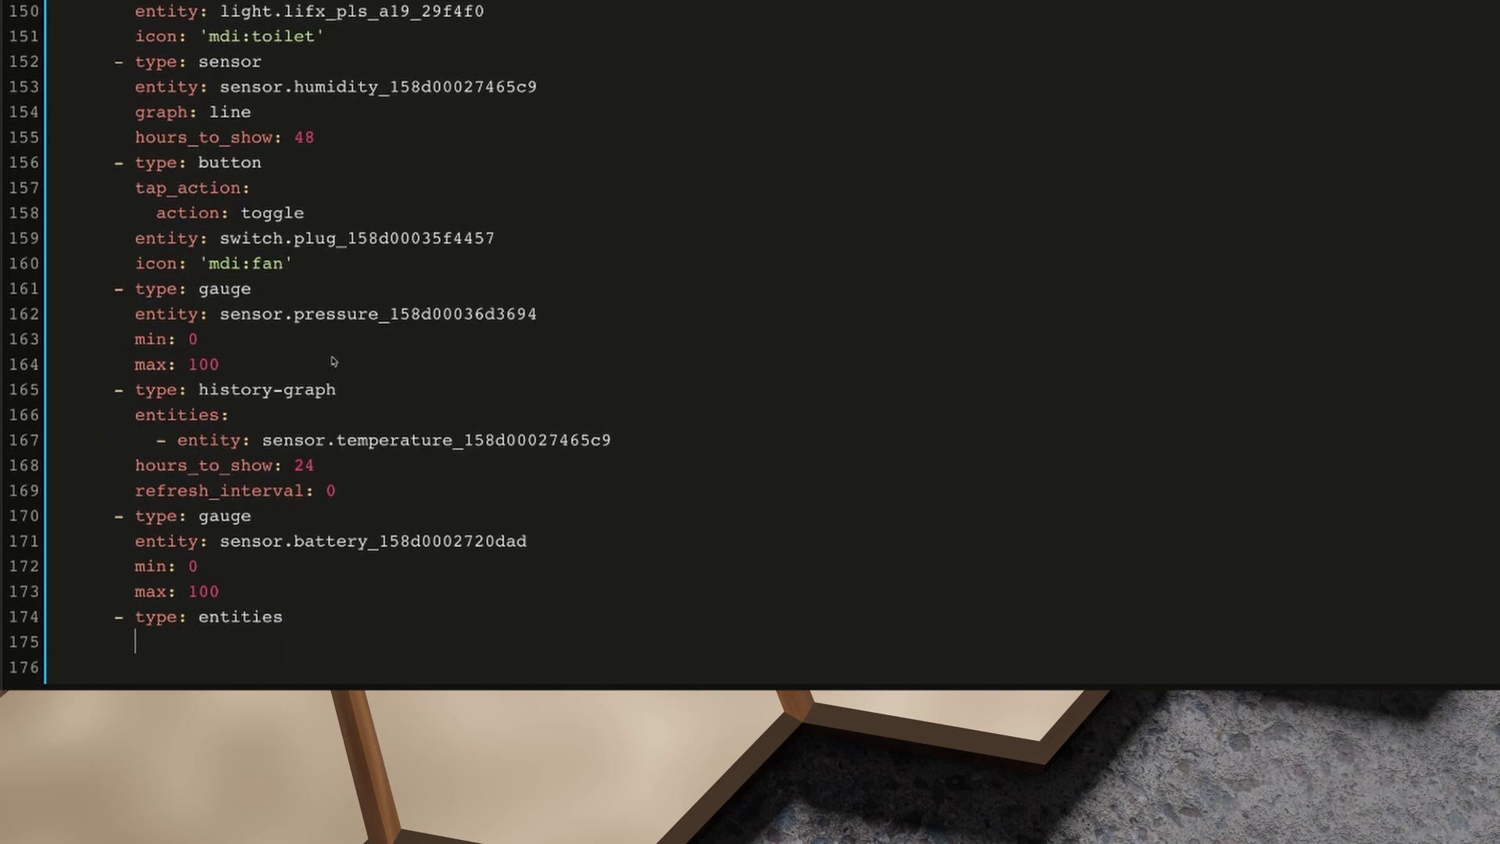
scroll(333, 361, "up", 5)
scroll(333, 361, "down", 5)
type("- entity:")
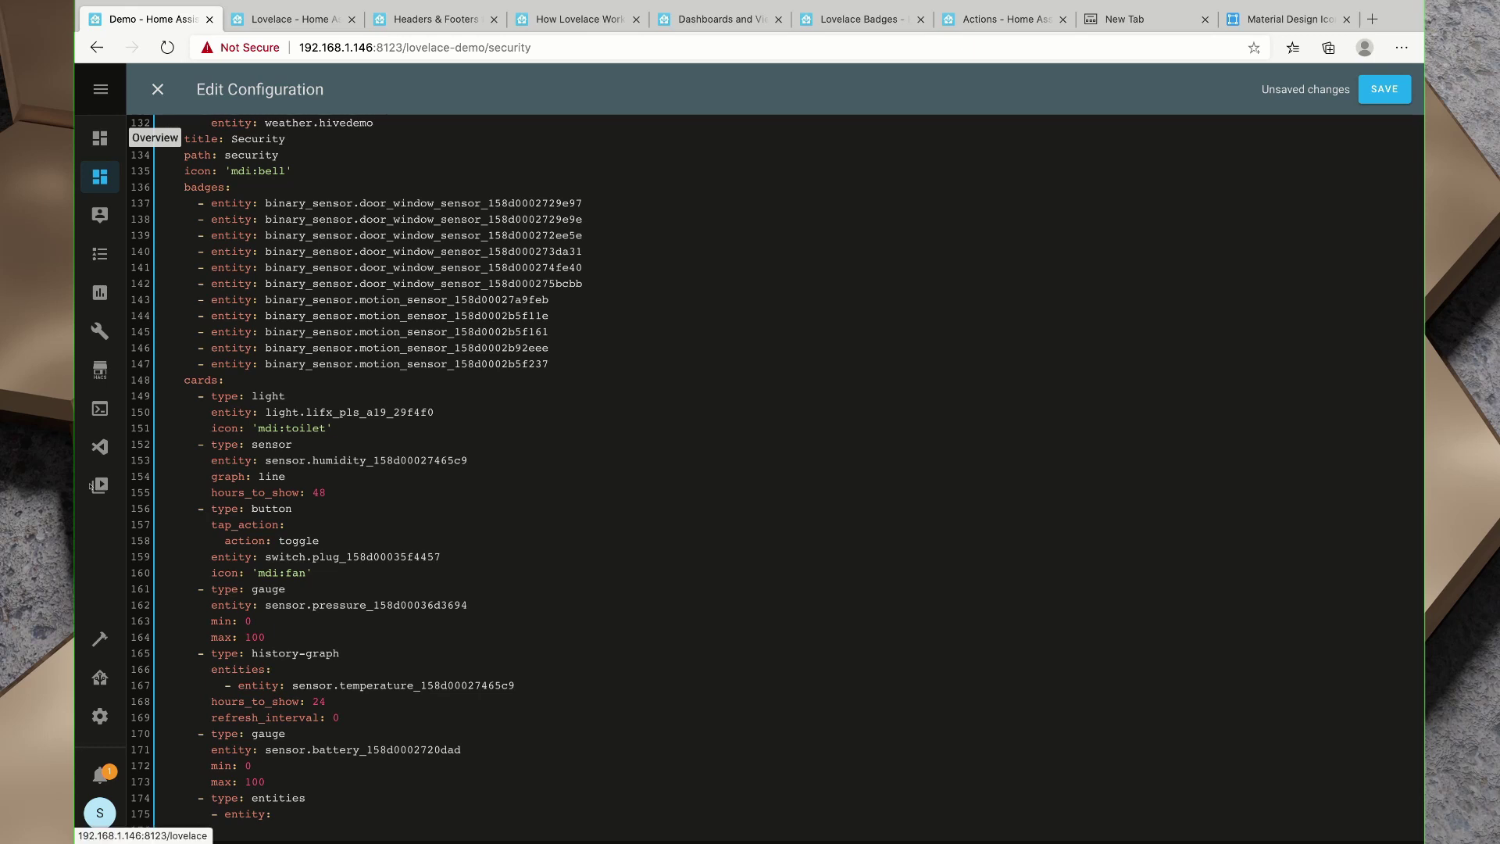
Copy the gateway light's entity ID from the Overview dashboard into the first entry and name it "XiaoMi Gateway Light".
left_click(99, 138, "ctrl")
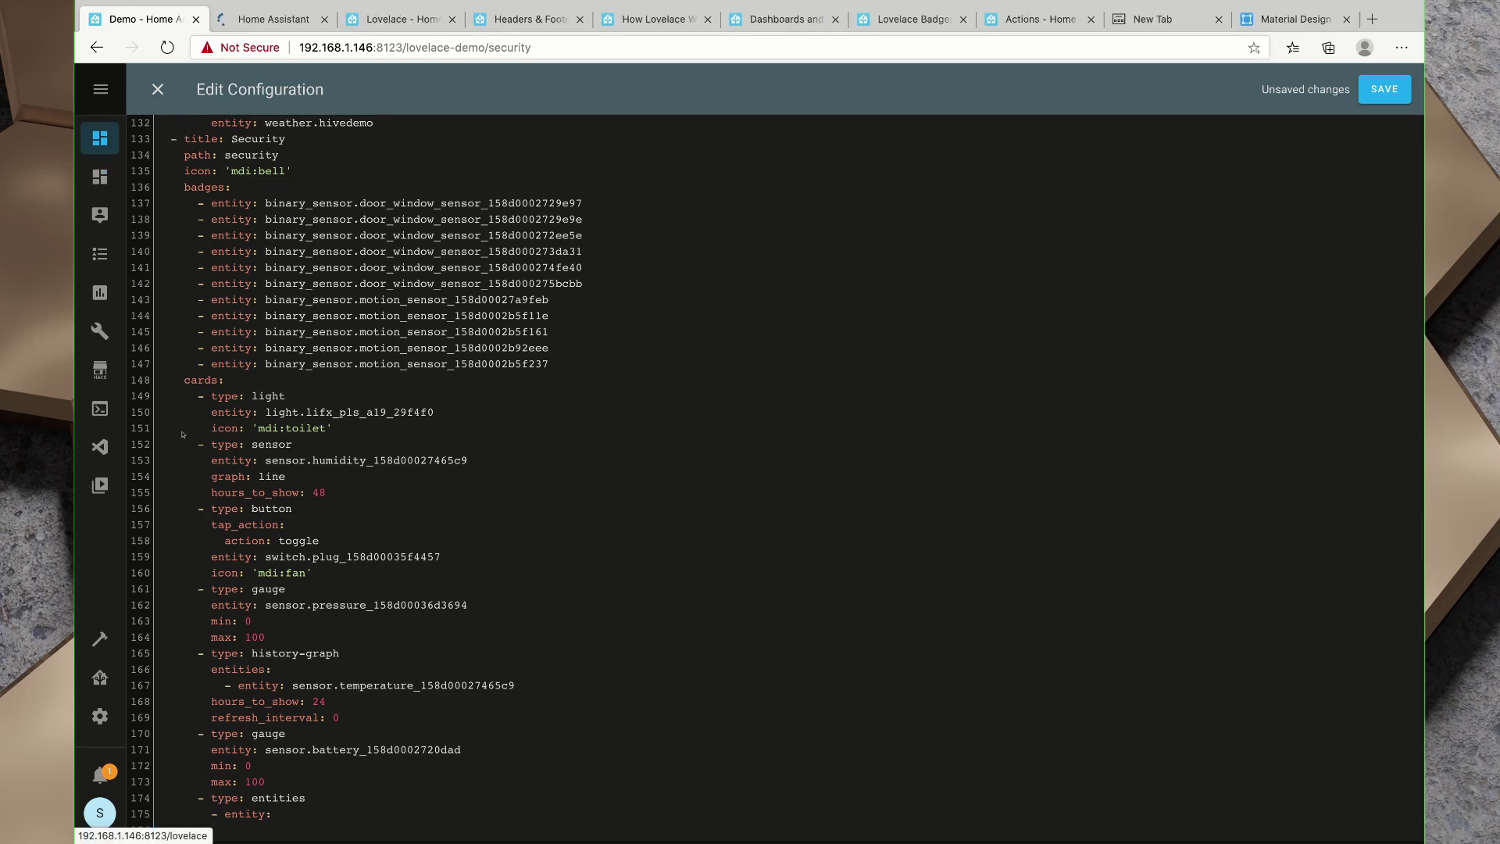
key("ctrl+Tab")
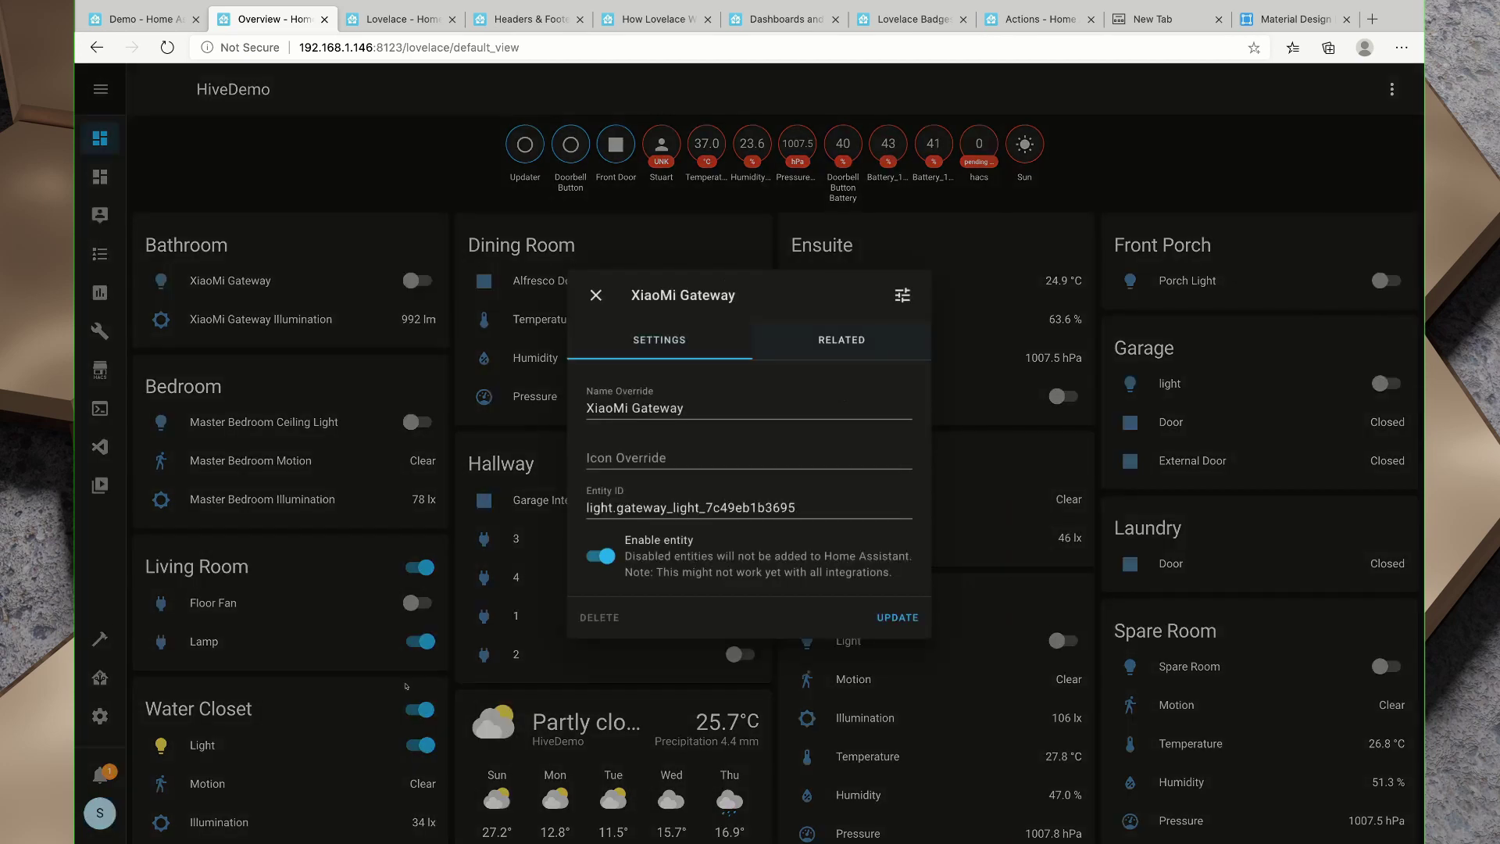
left_click_drag(800, 508, 574, 517)
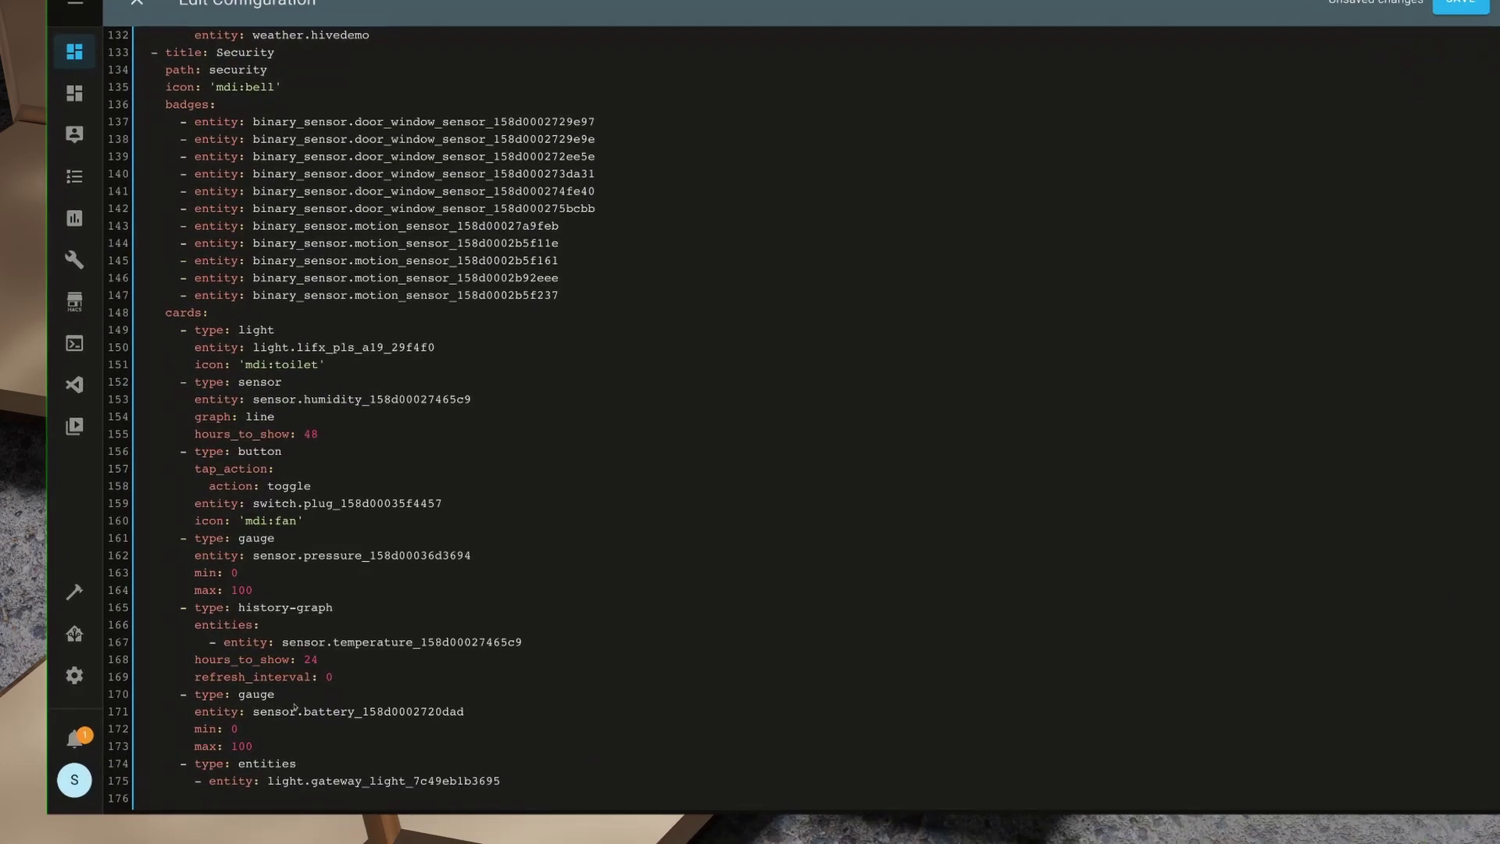
type("nam")
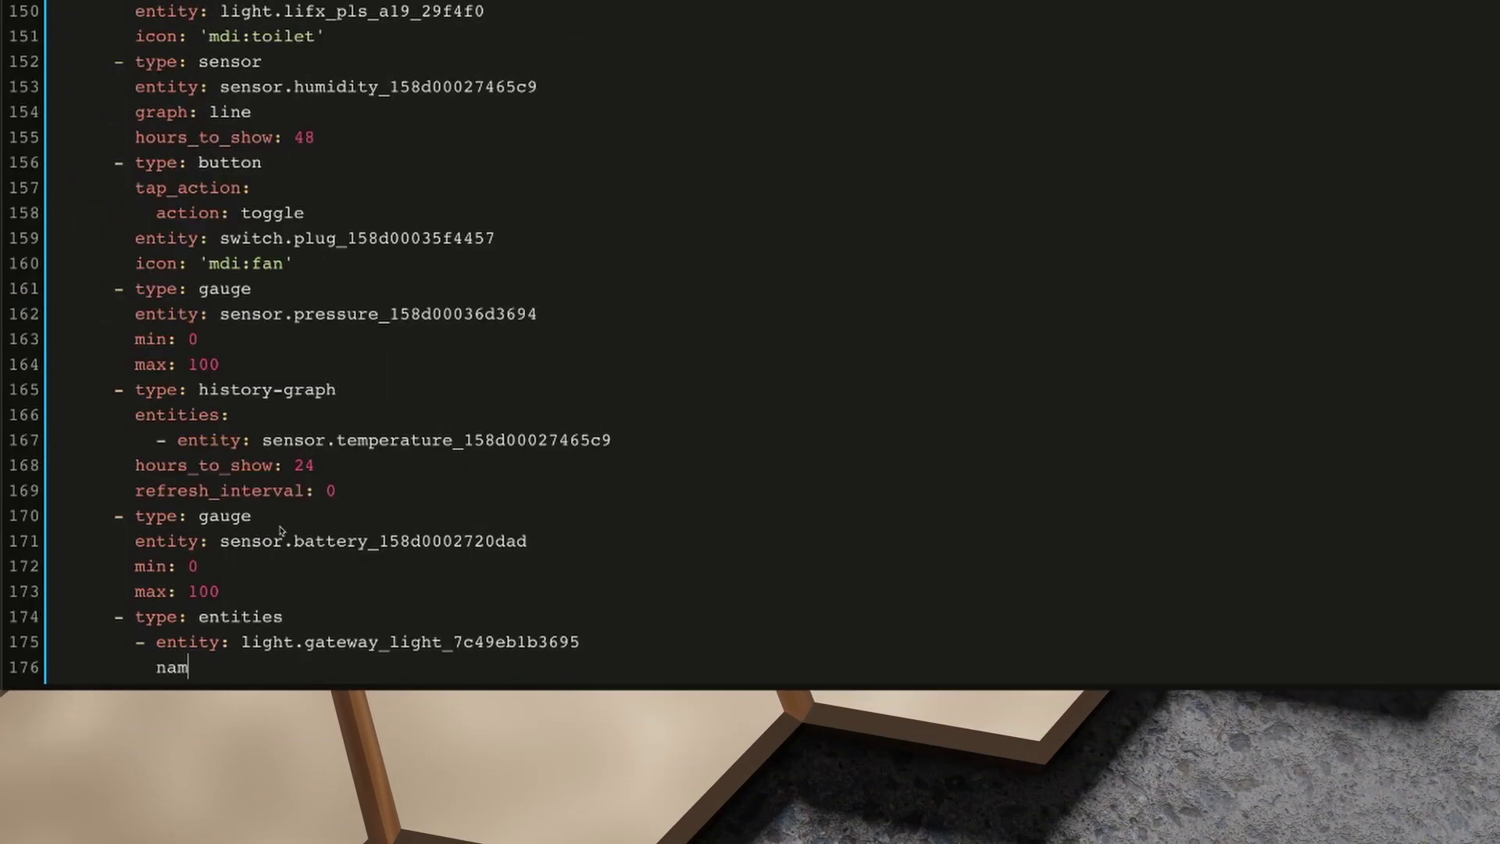
type("e: XiaoMi Gatewa")
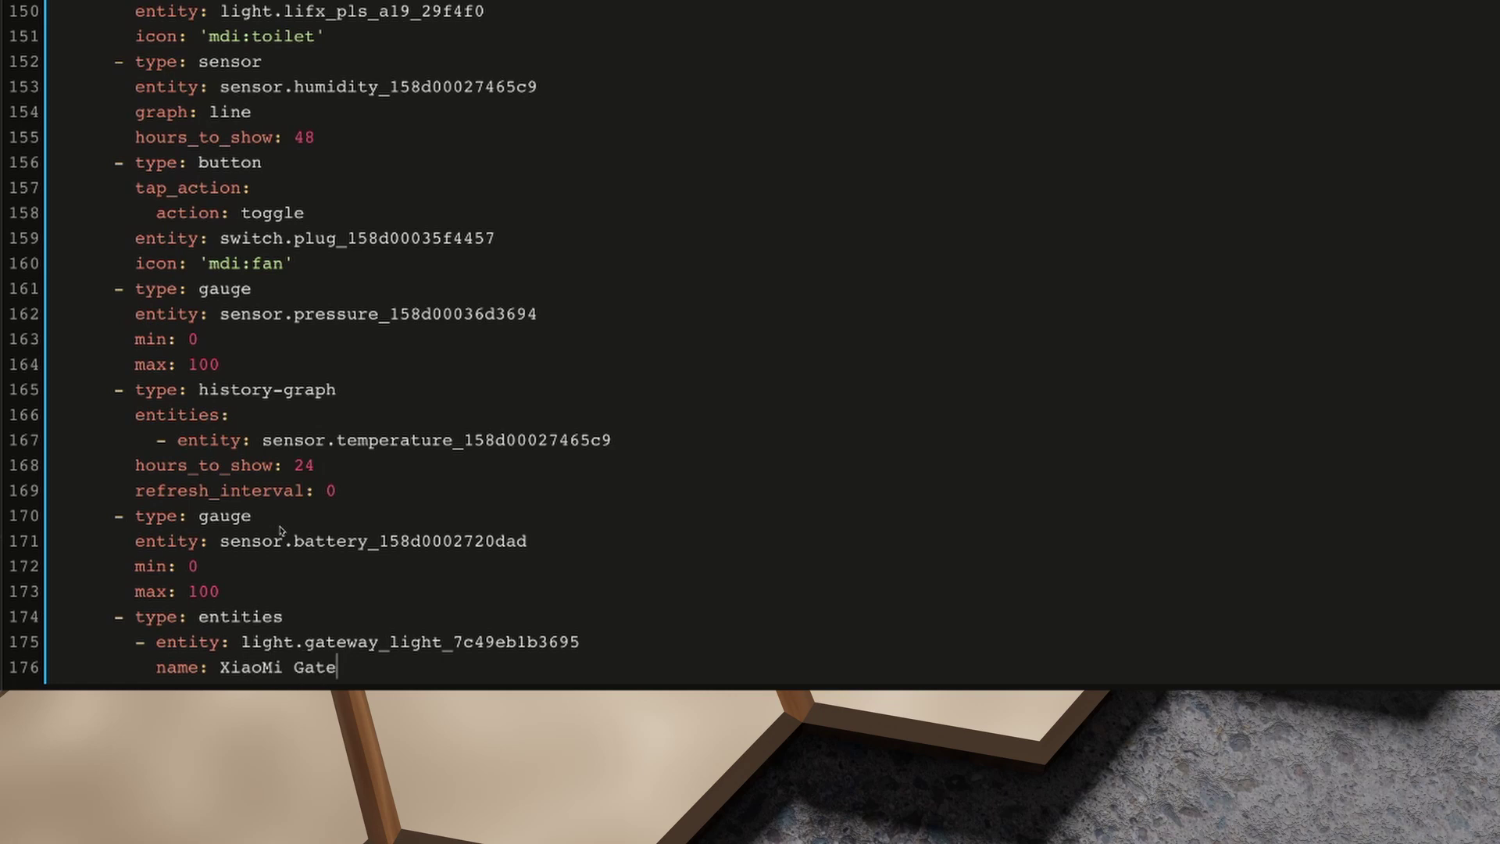
type("y n")
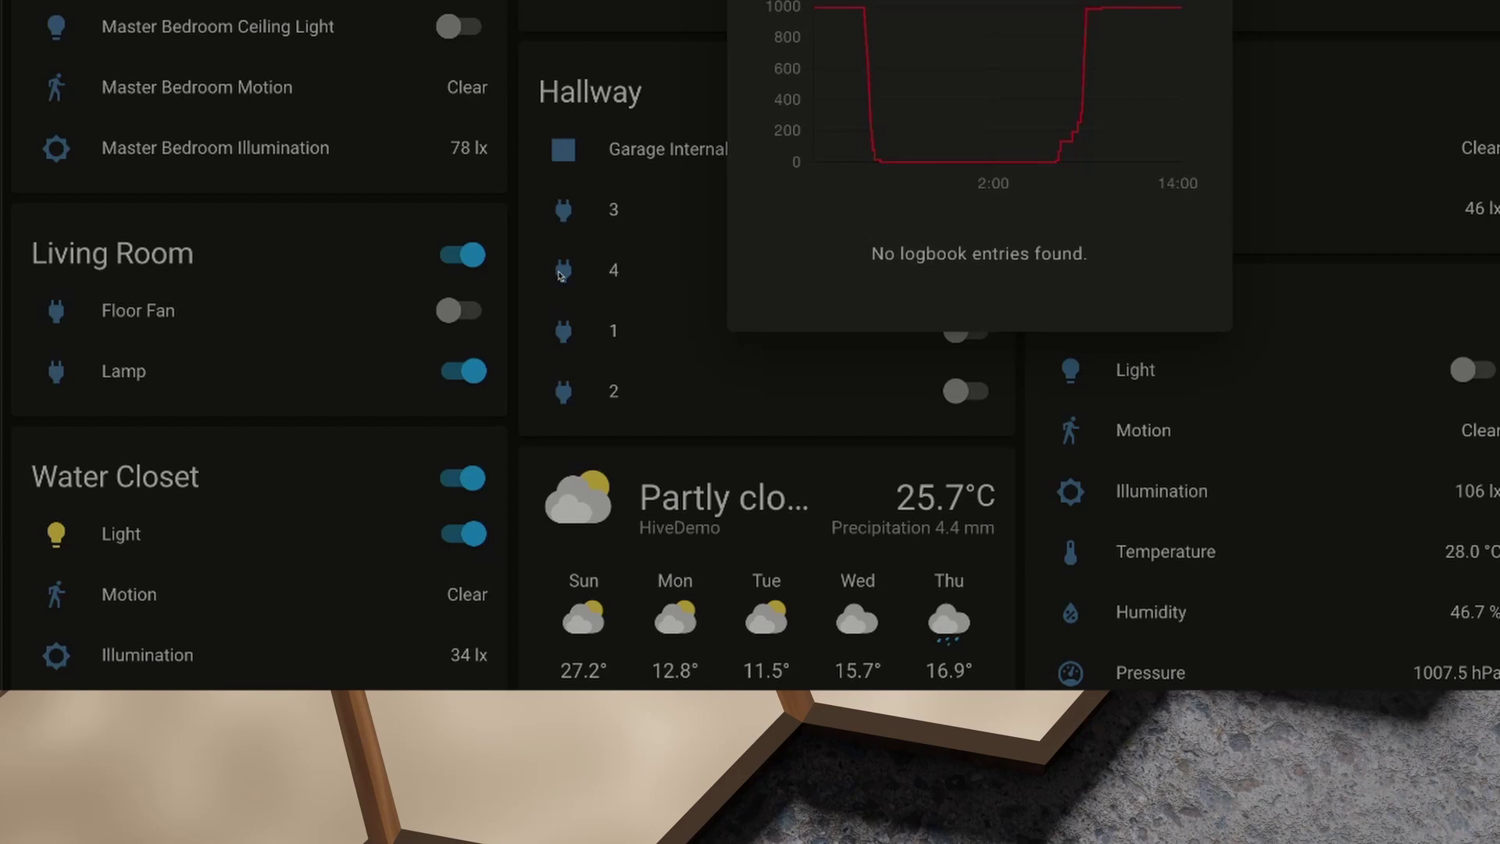
Add a second entity entry for sensor.illumination_7c49eb1b3695 with the name "Bathroom Illumination".
key("Tab")
key("ctrl+a")
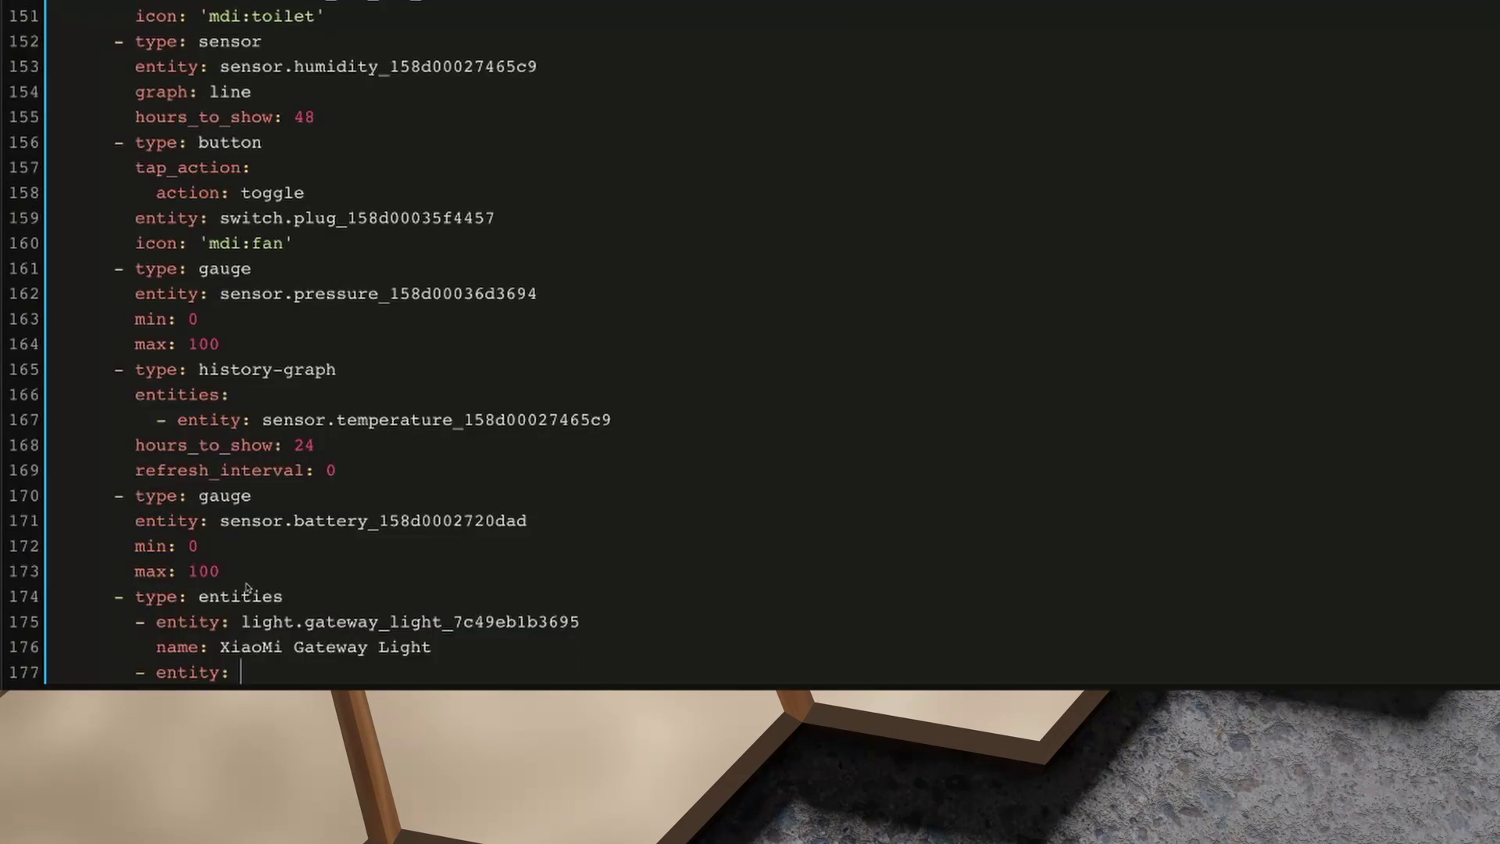
type("sensor.illumination_7c49eb1b3695")
key("Return")
type("name: Ba")
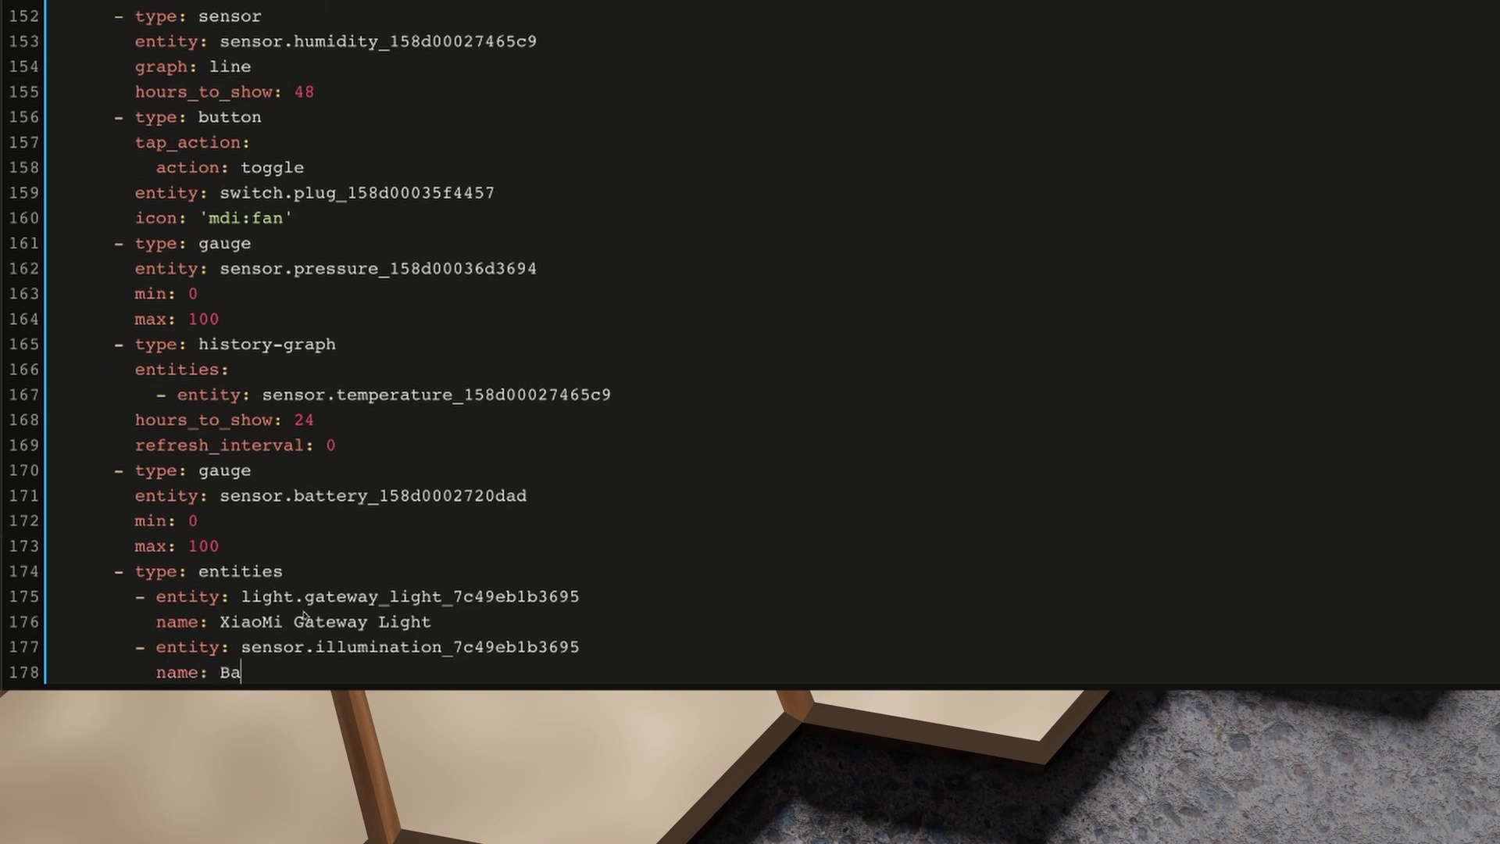
type("tr")
key("BackSpace")
type("hroom Illumination")
key("Return")
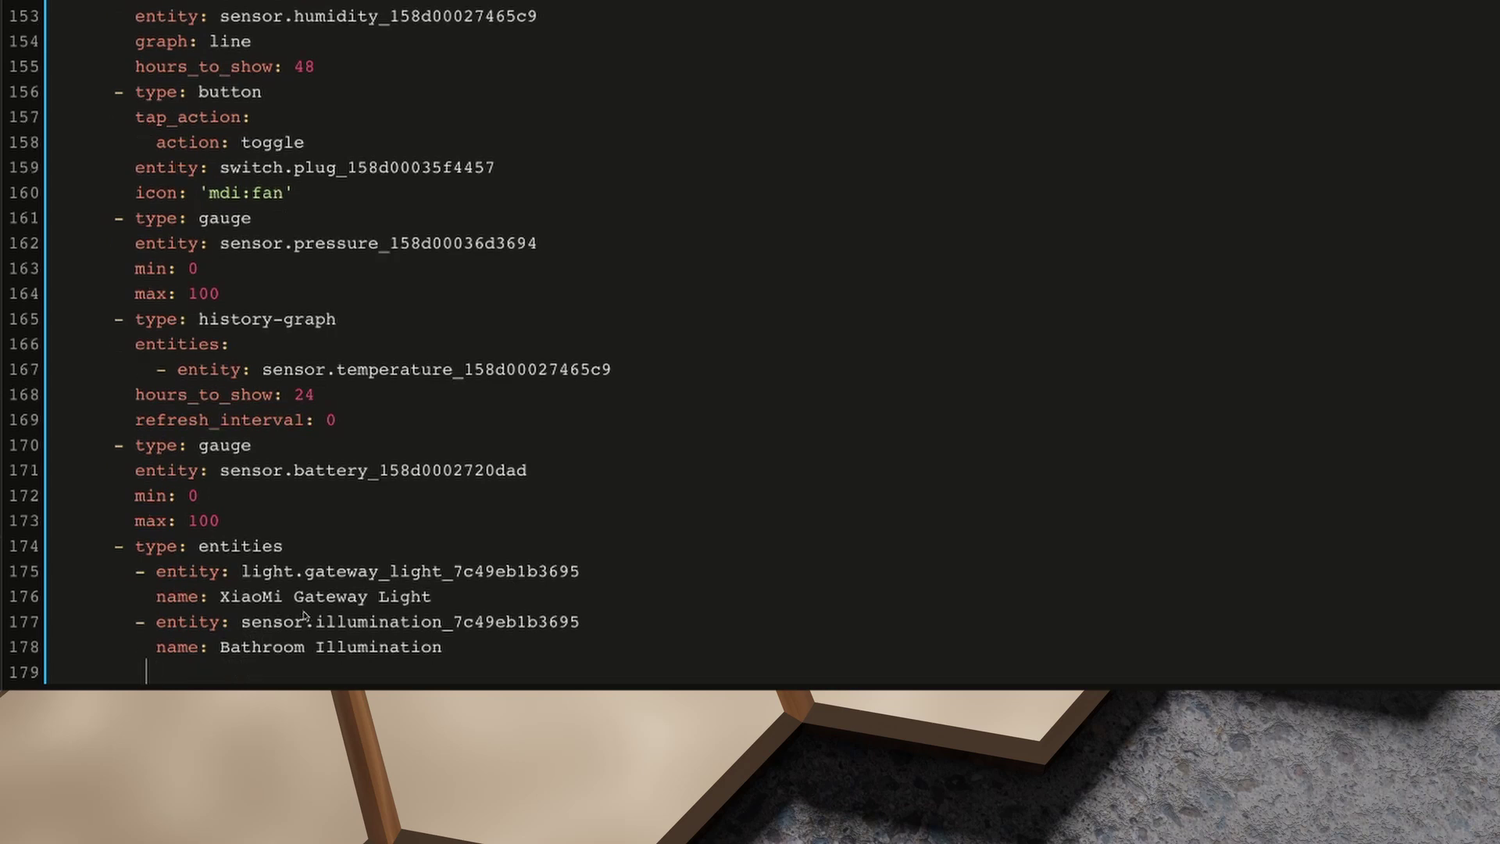
Add a third entity entry and copy the laundry door sensor's entity ID from the Overview dashboard into it.
type("- entity:")
key("alt+Tab")
key("Escape")
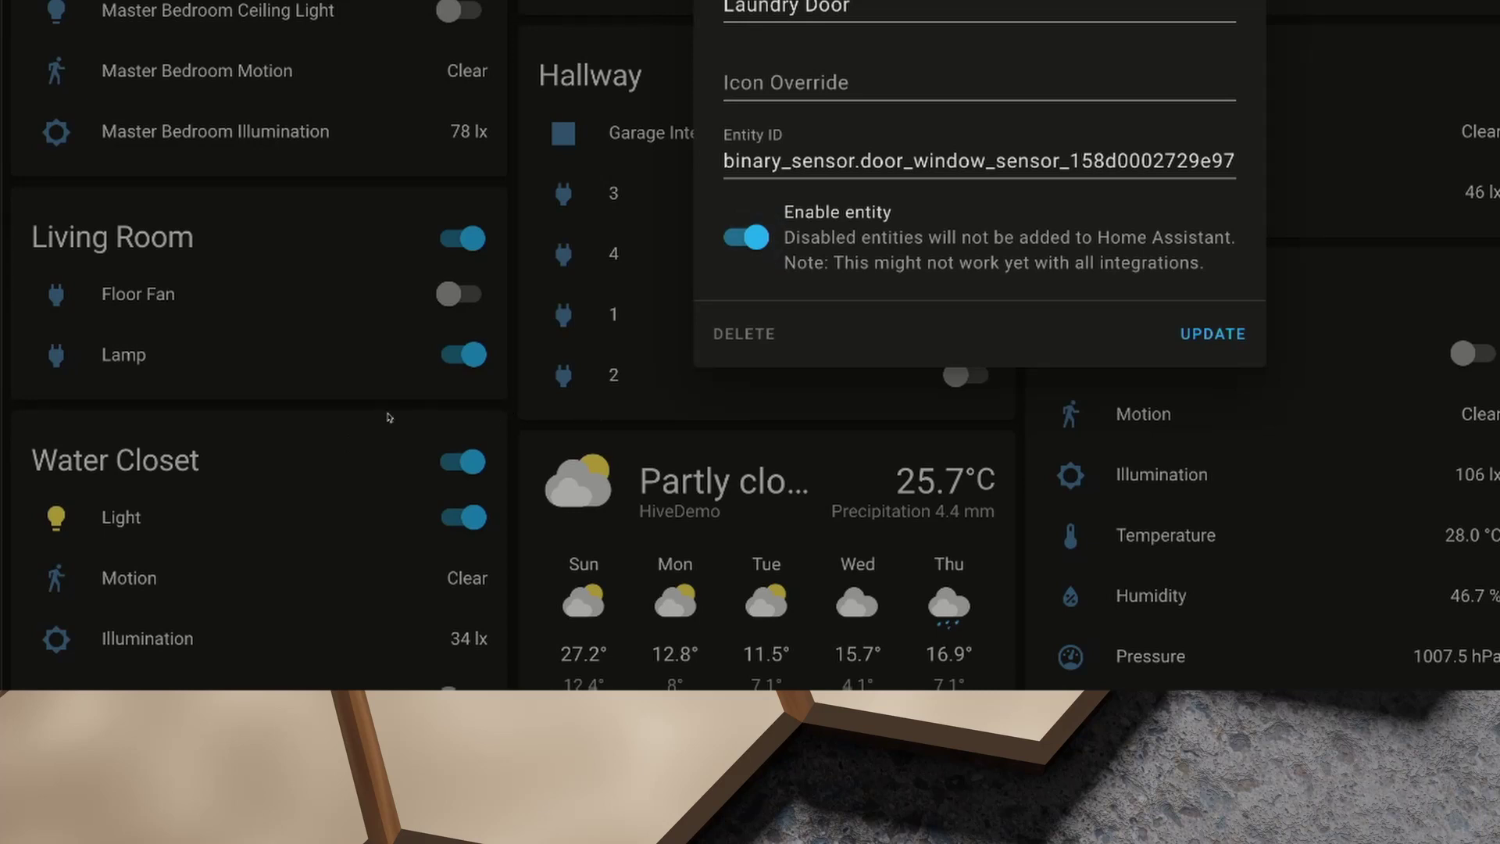
double_click(789, 161)
key("ctrl+a")
key("ctrl+c")
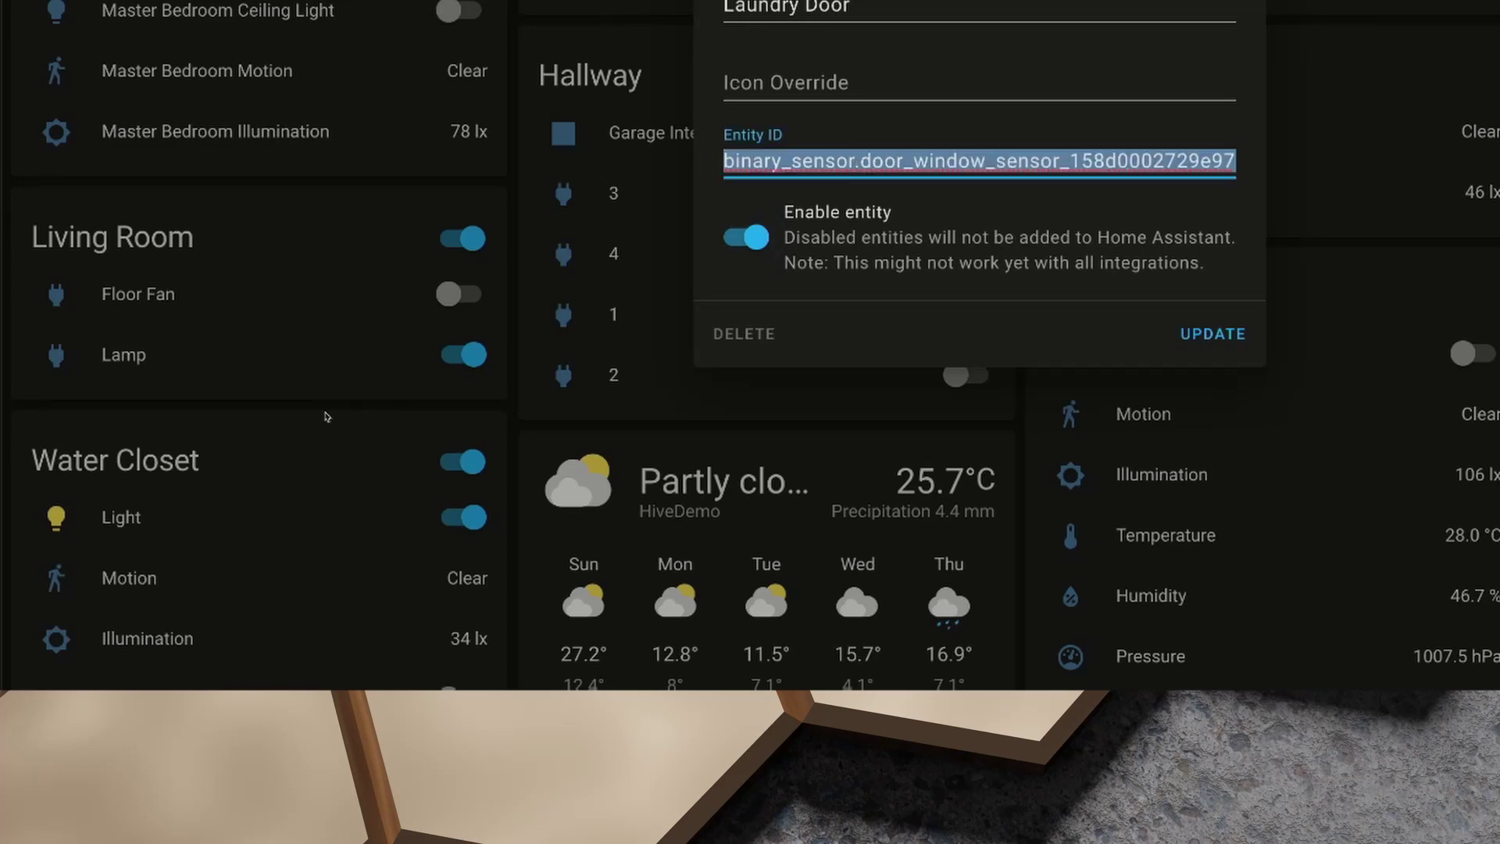
key("Escape")
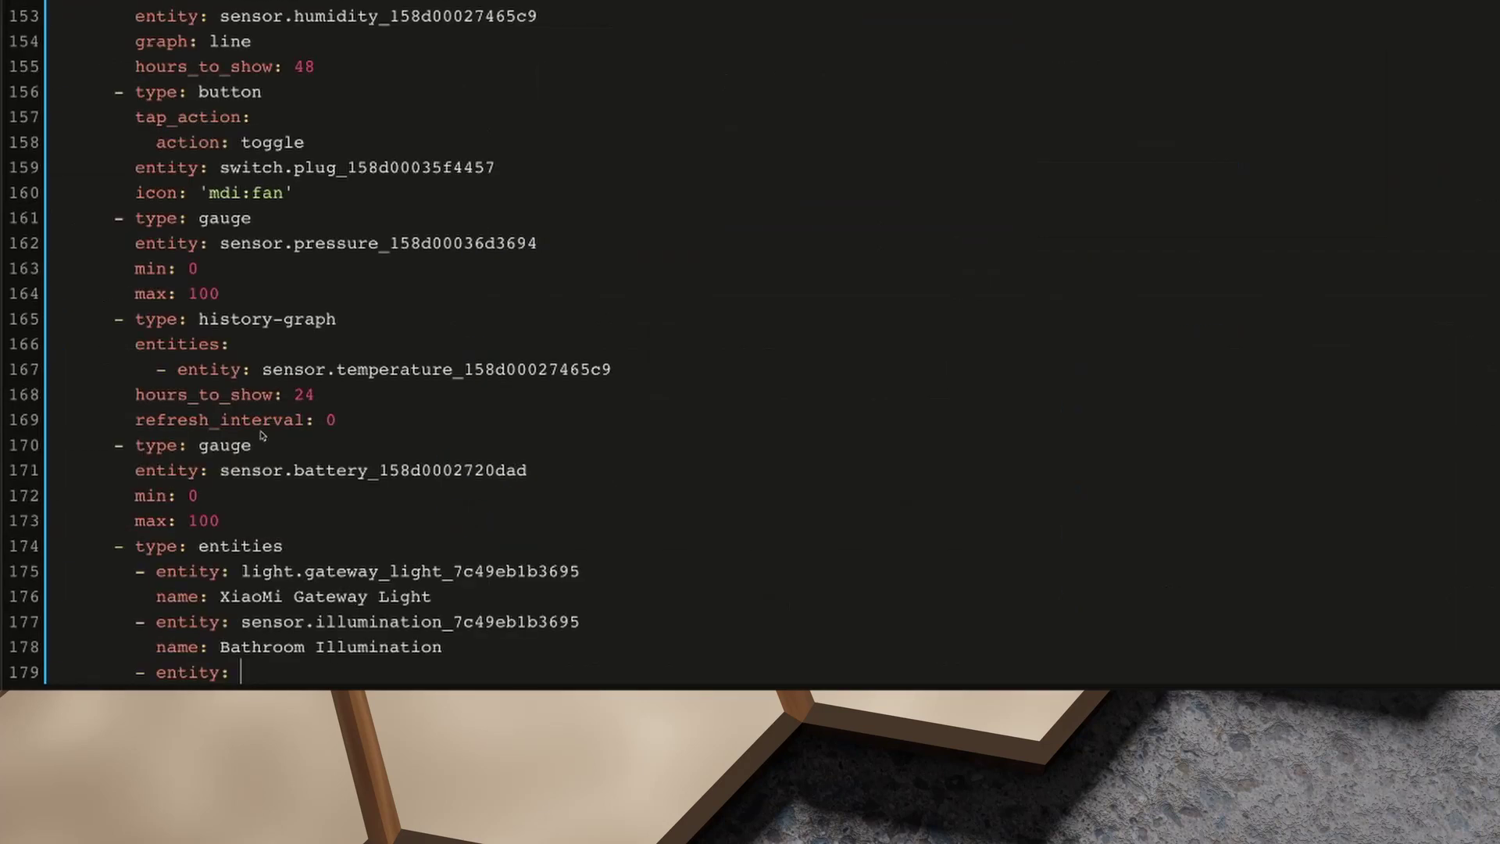
scroll(246, 456, "down", 1)
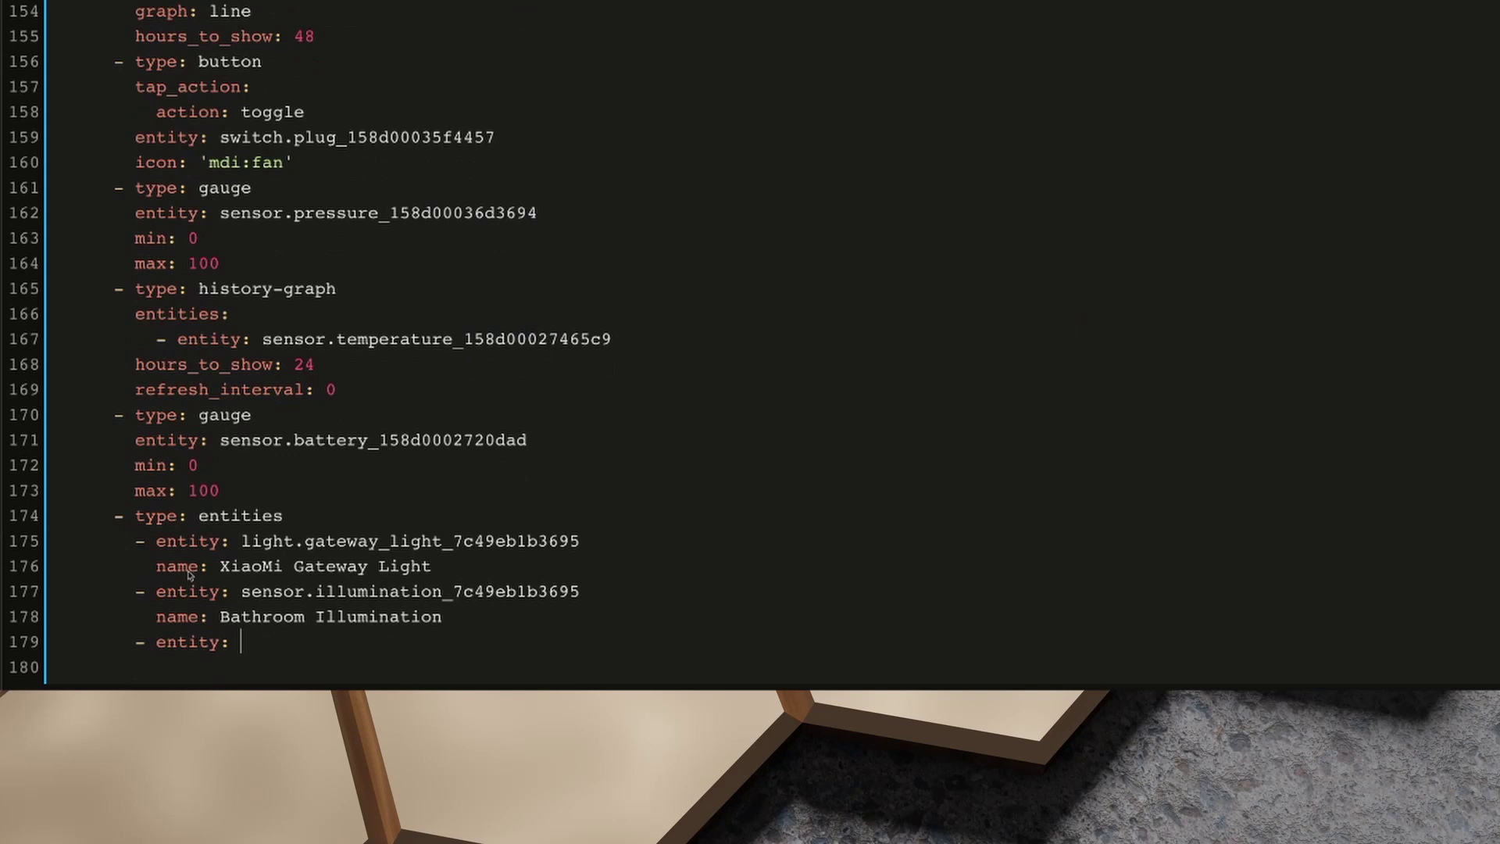
key("ctrl+v")
Name the laundry door sensor entry "Laundry Door Contact Sensor".
type("n")
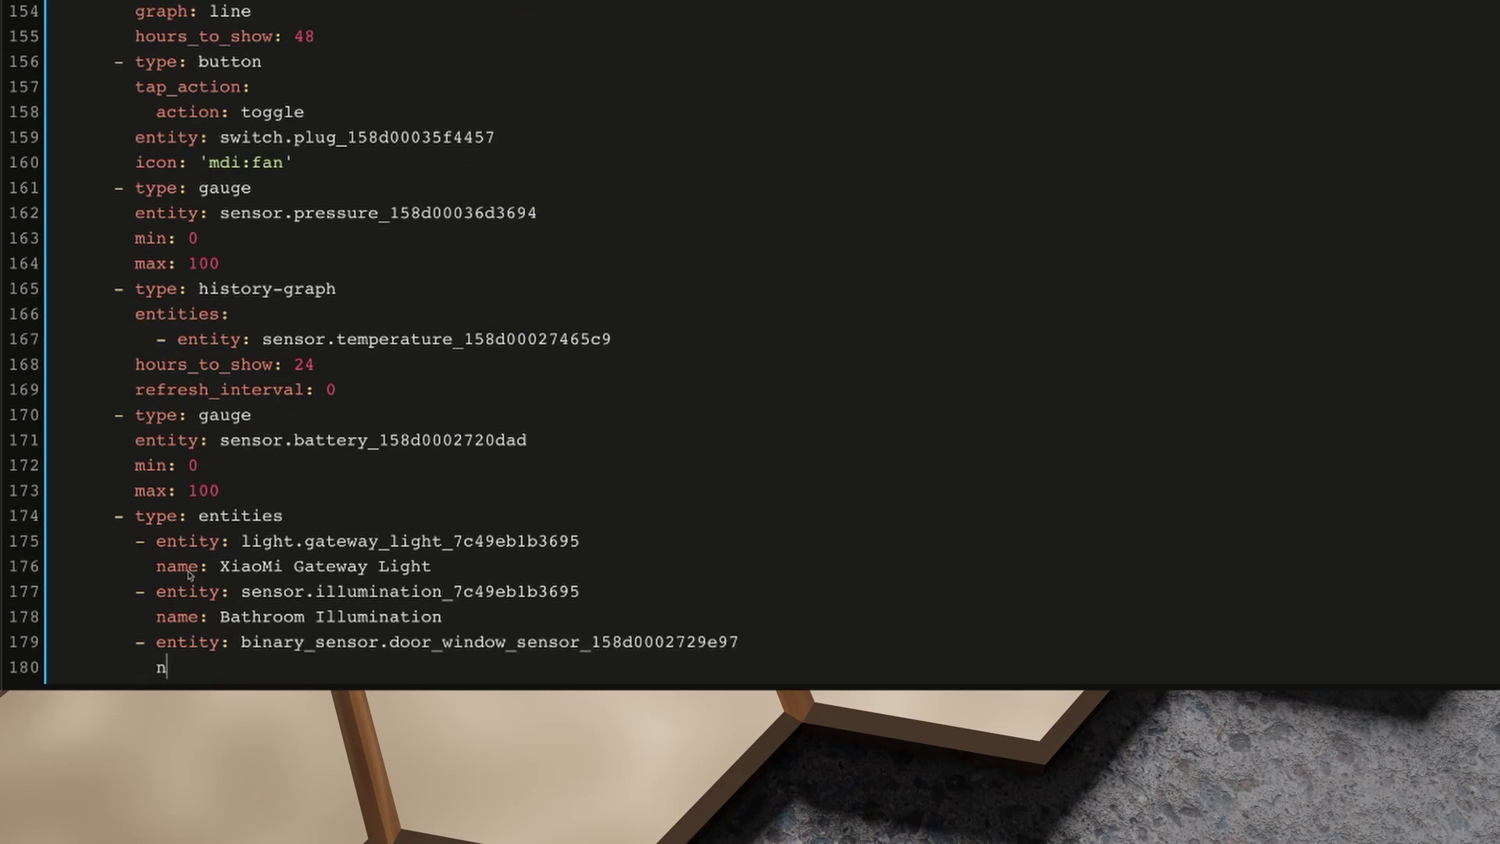
type("ame: Laundry D")
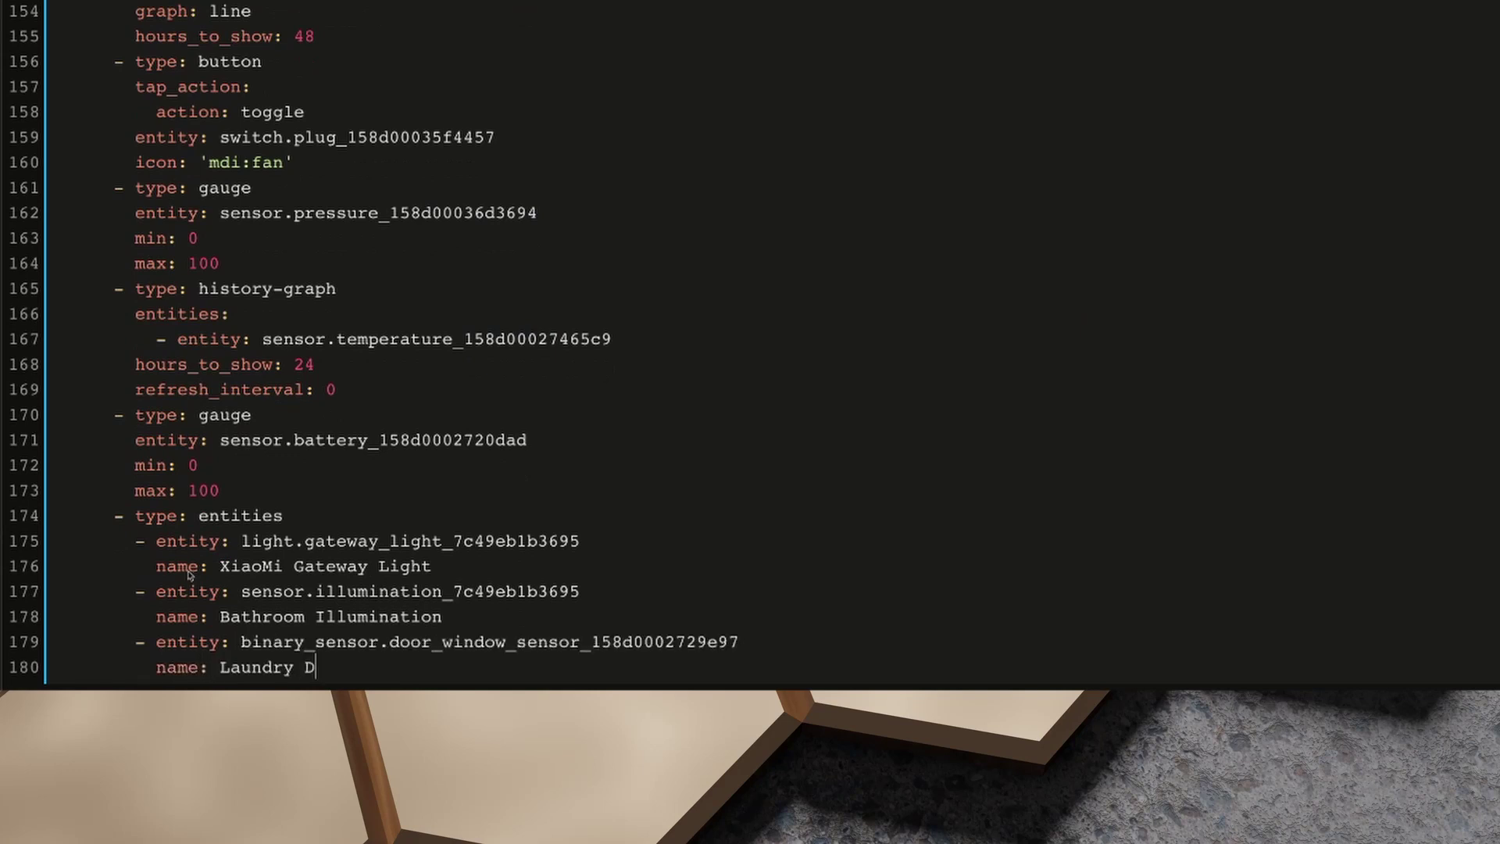
type("oor Contact Sensor")
key("Return")
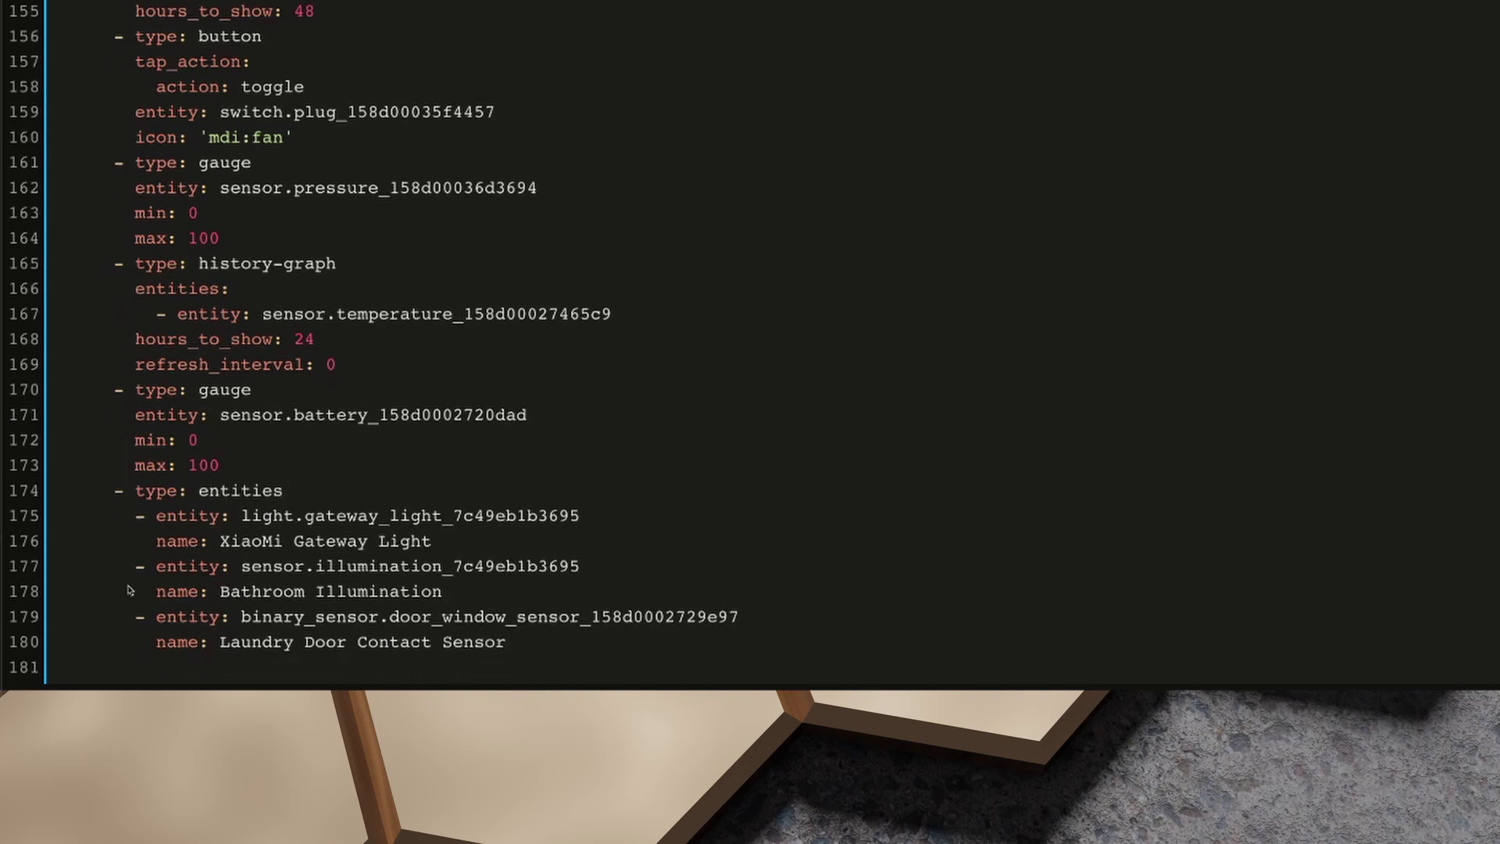
Add the title "YAML Demo" below the new entities card's type line and save the configuration.
key("Return")
type("tit")
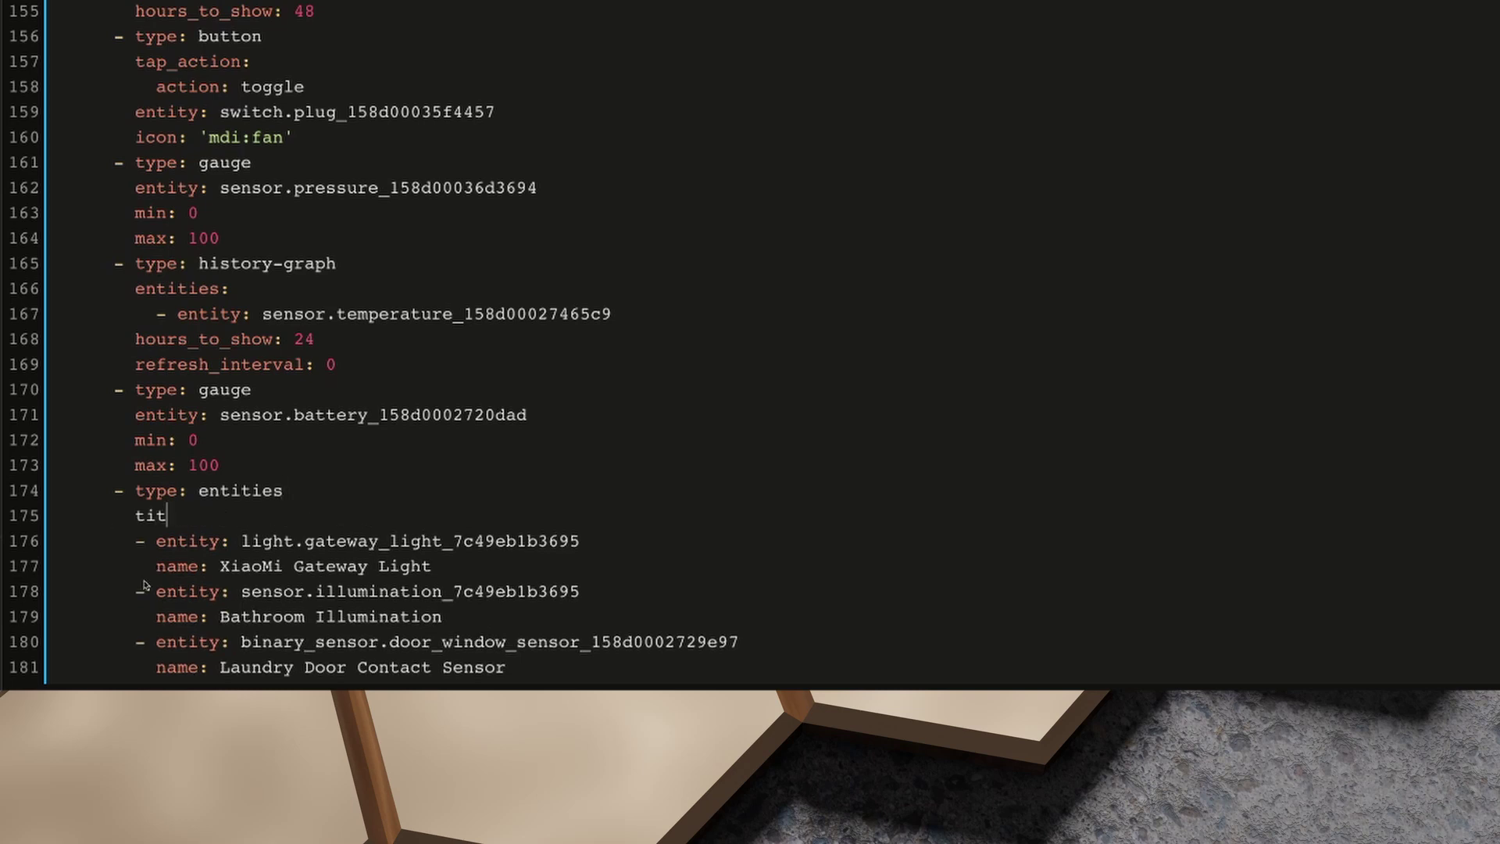
type("le: YAML Demo")
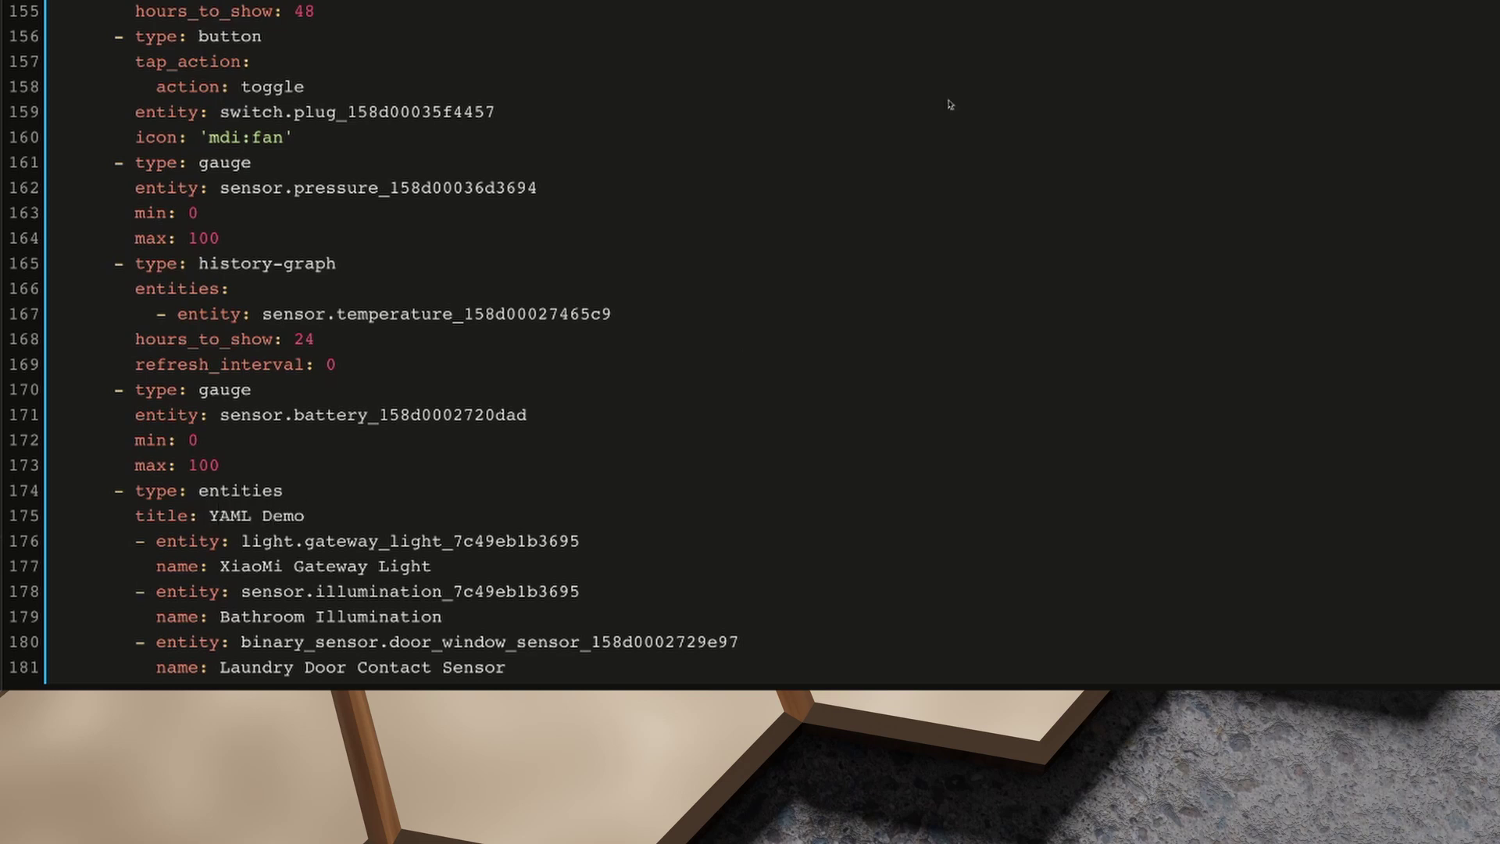
key("ctrl+s")
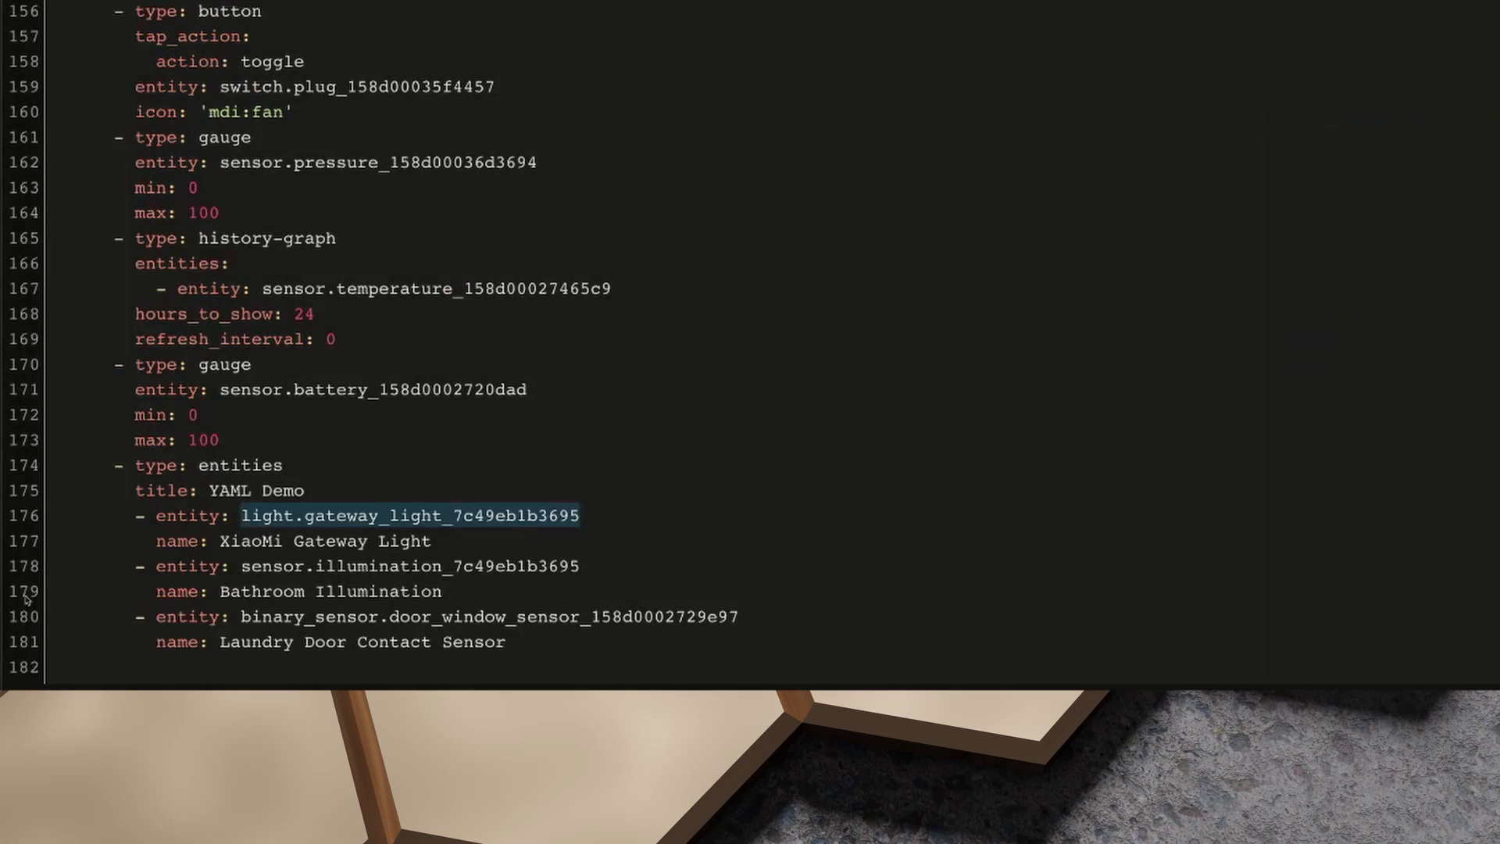
left_click(86, 593)
key("BackSpace")
key("BackSpace")
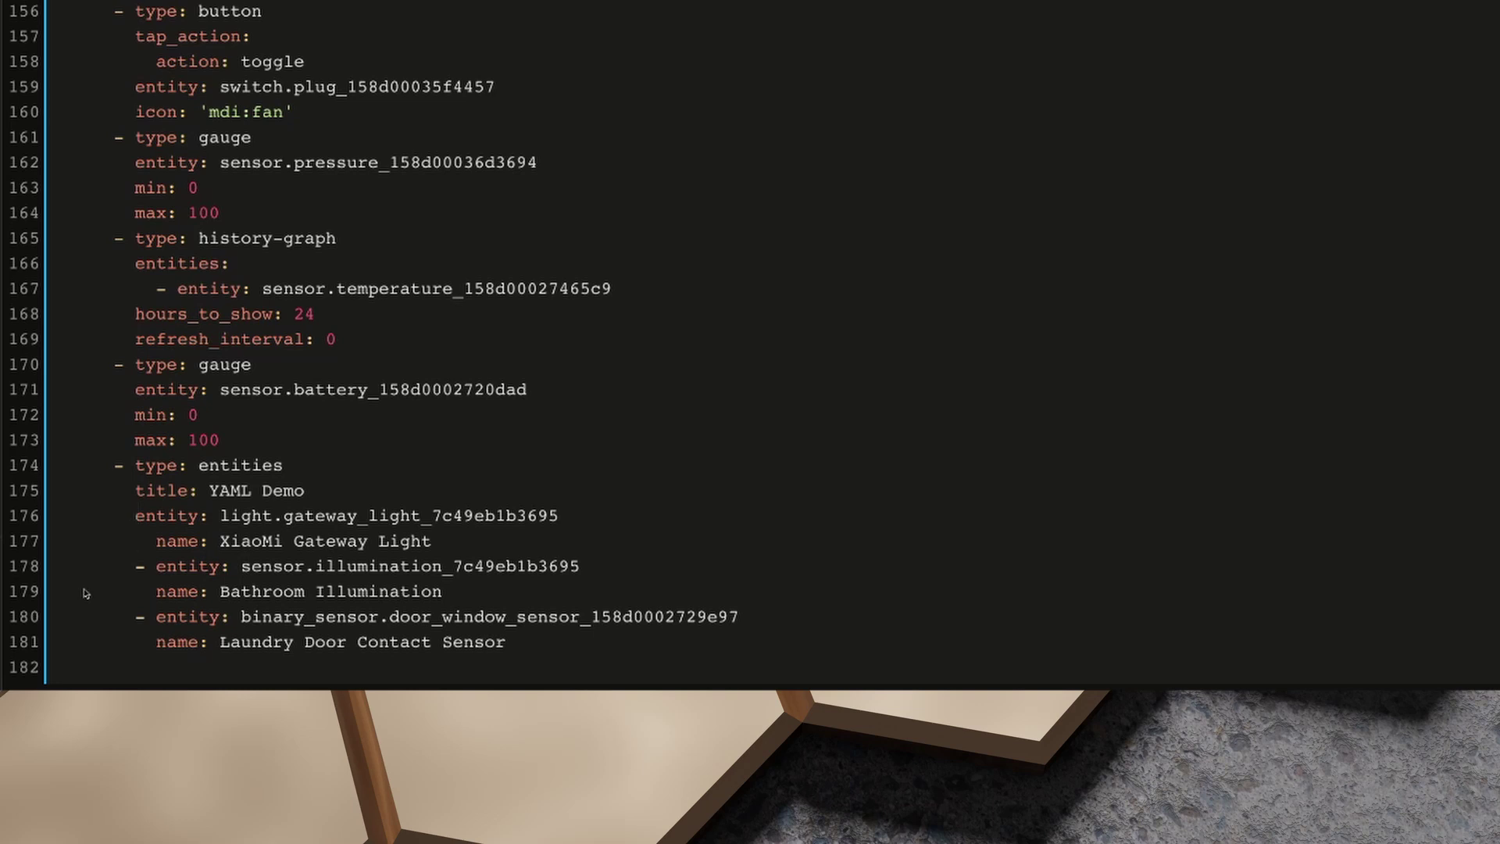
key("ctrl+z")
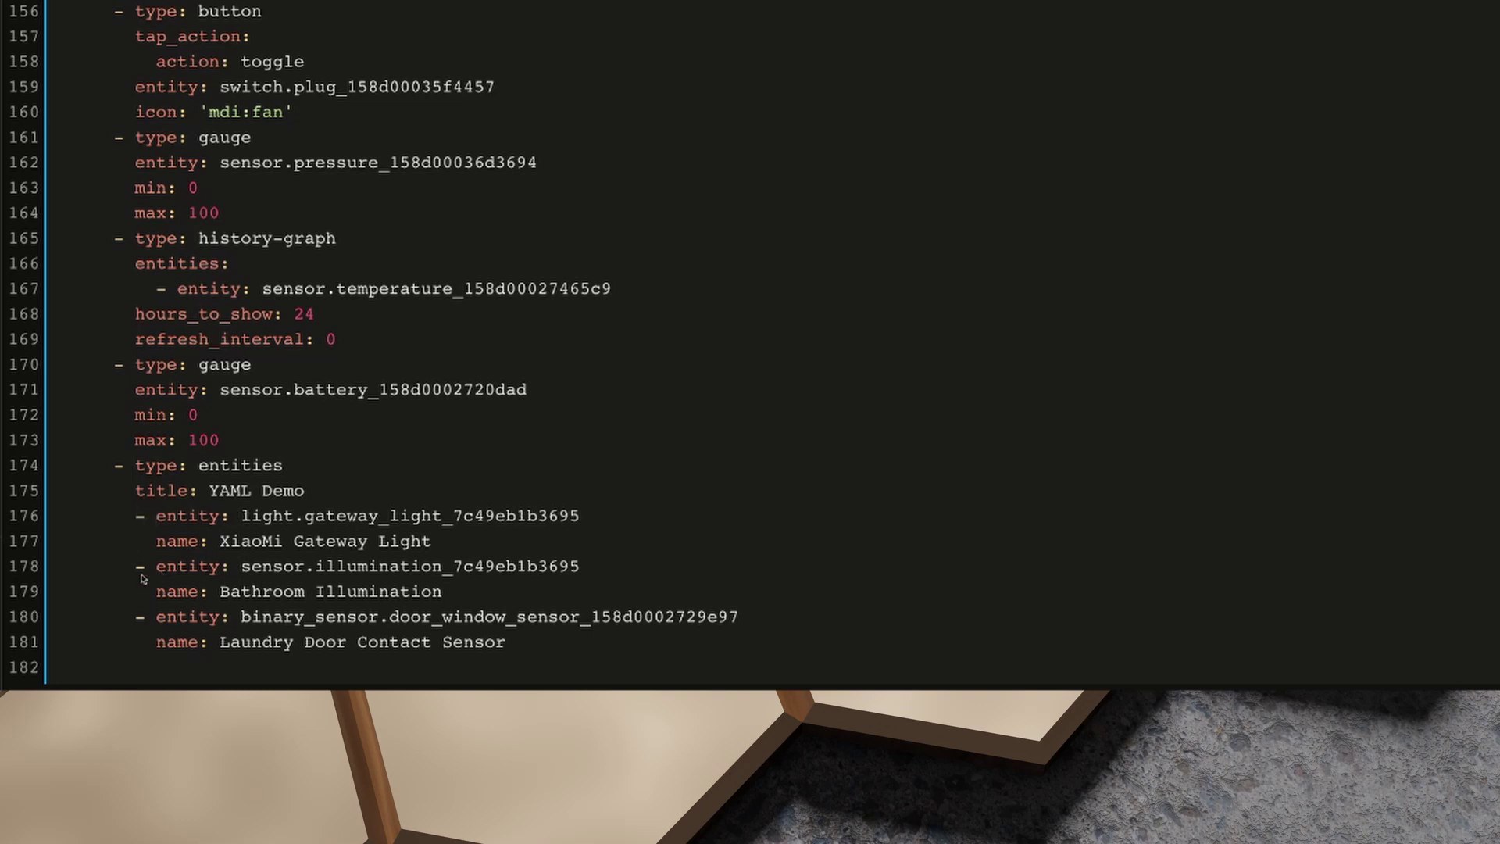
Insert an "entities:" line between the YAML Demo card's title and its first entity entry.
key("Return")
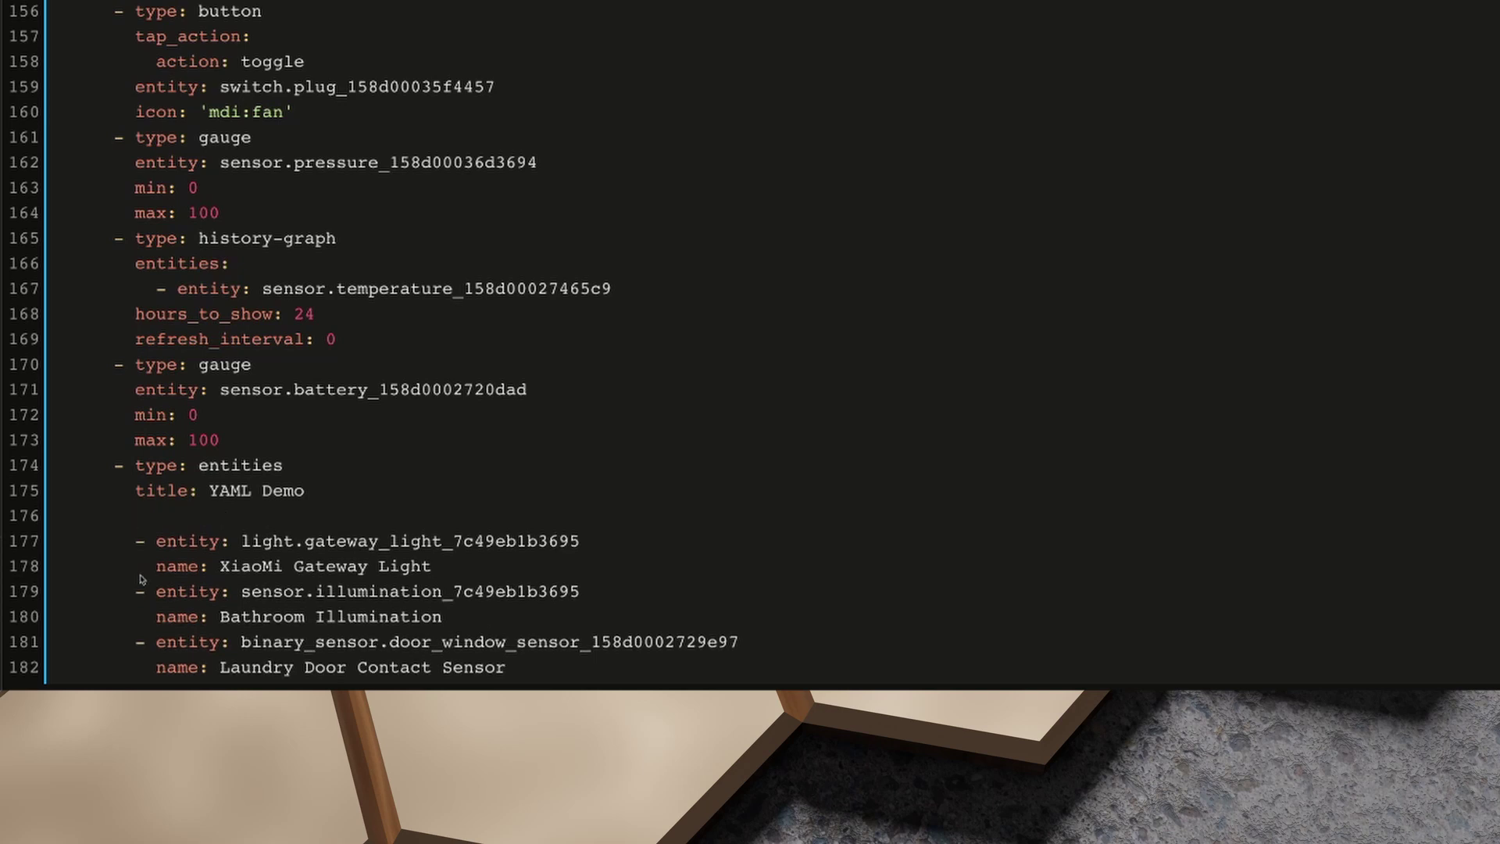
type("entities:")
scroll(339, 588, "down", 1)
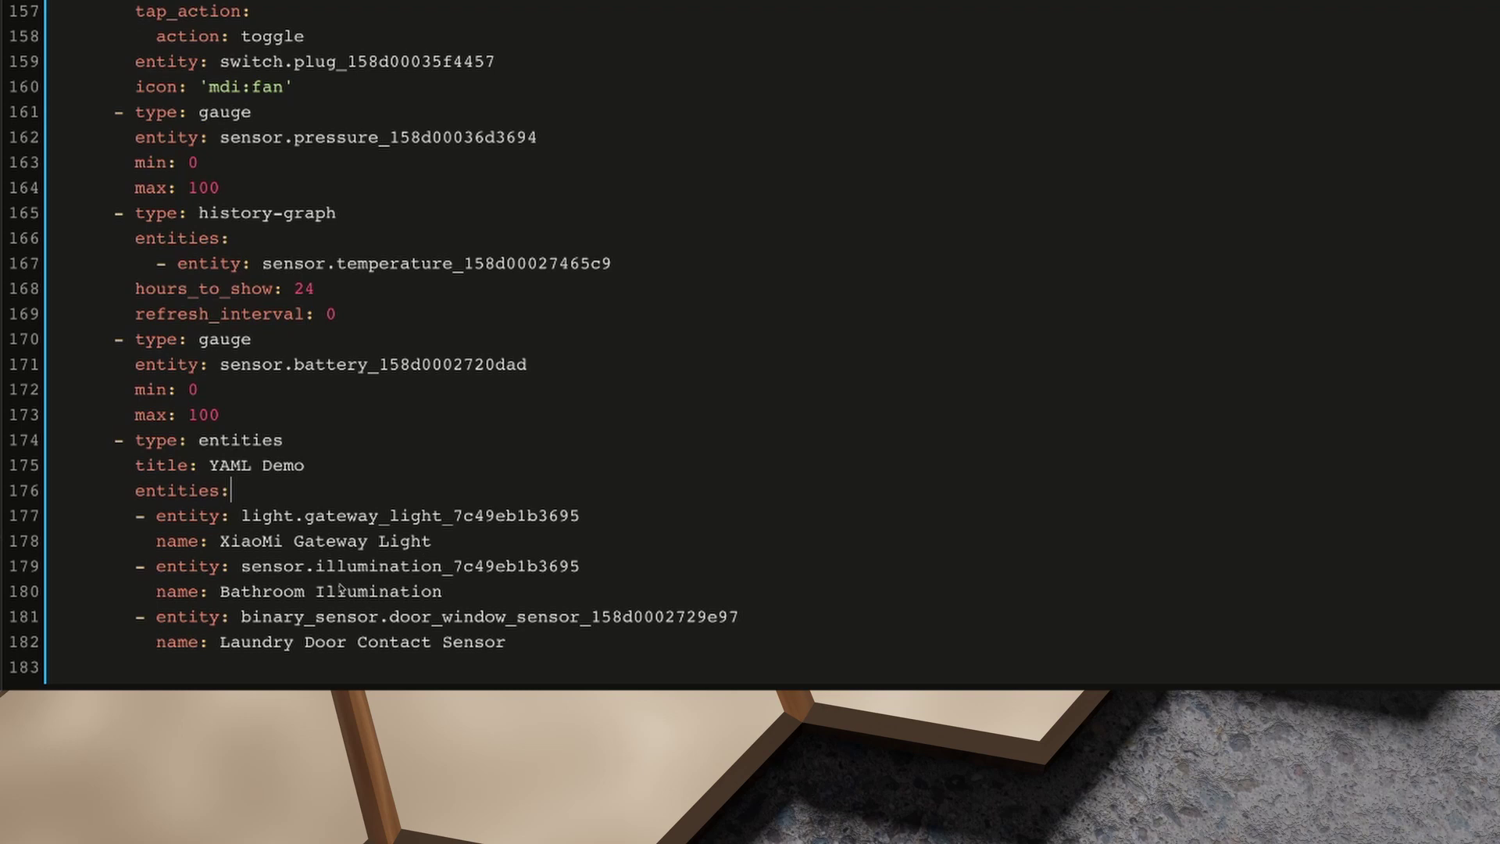
left_click_drag(135, 490, 156, 491)
key("shift+Right")
key("shift+Right")
key("shift+Right")
key("shift+Right")
key("shift+Right")
key("shift+Right")
key("shift+Right")
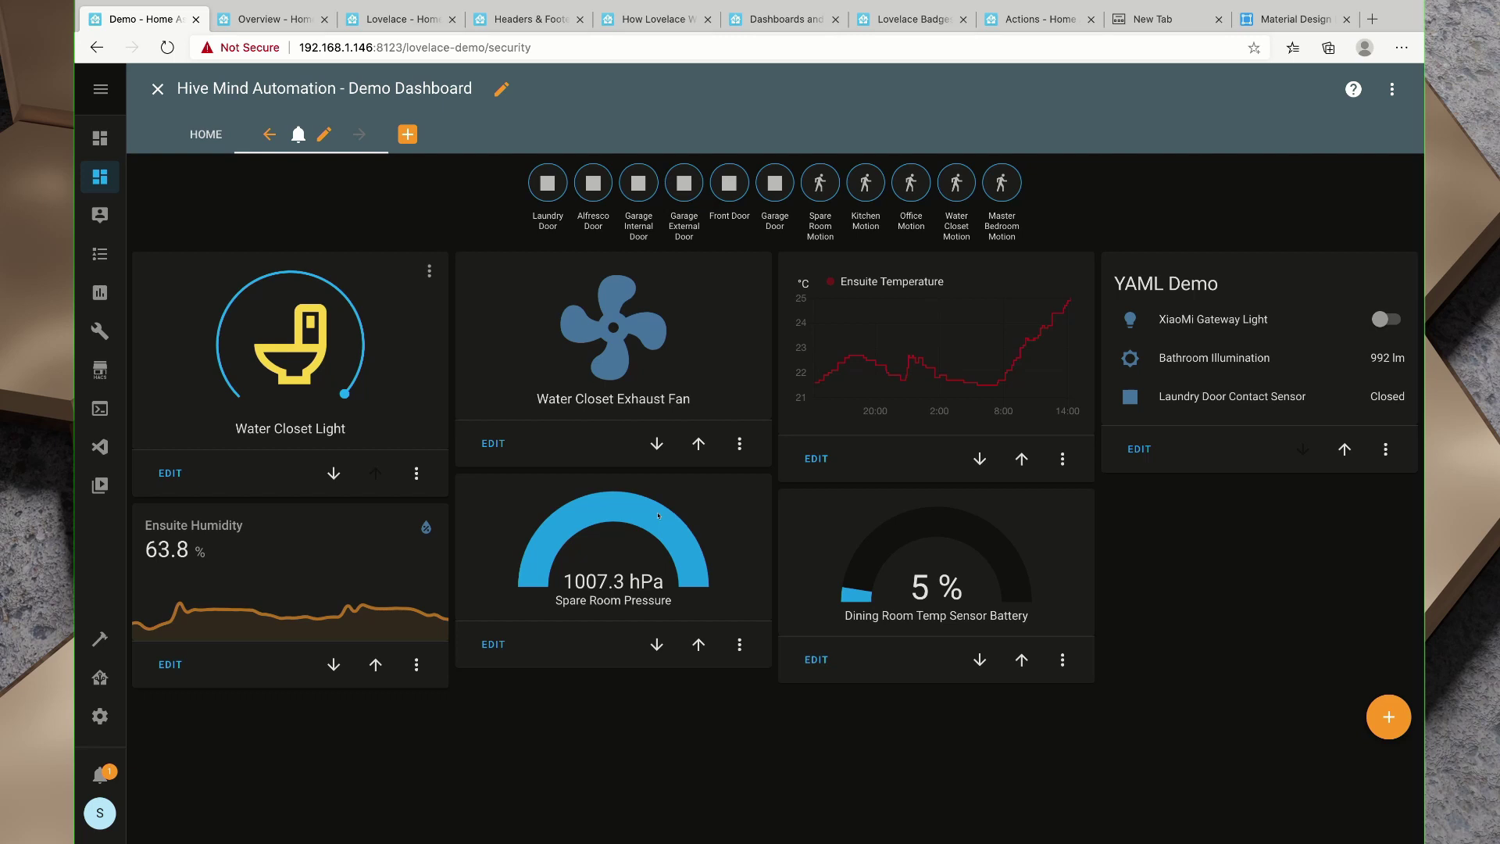
Open the RGB Light Card's page in the HACS Frontend section and examine its installation instructions and resource definition.
left_click(101, 368)
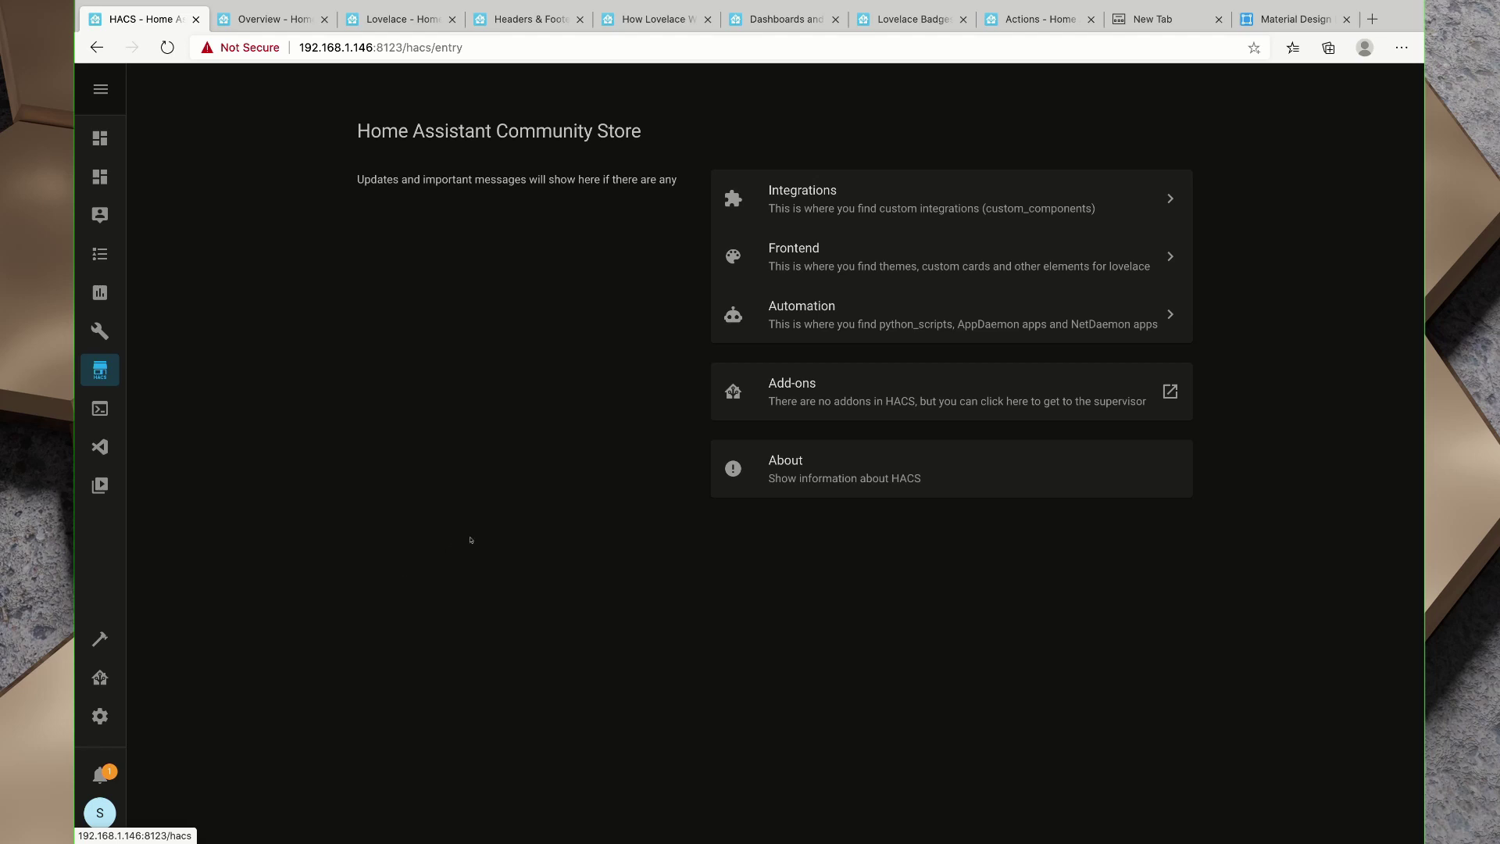
left_click(828, 257)
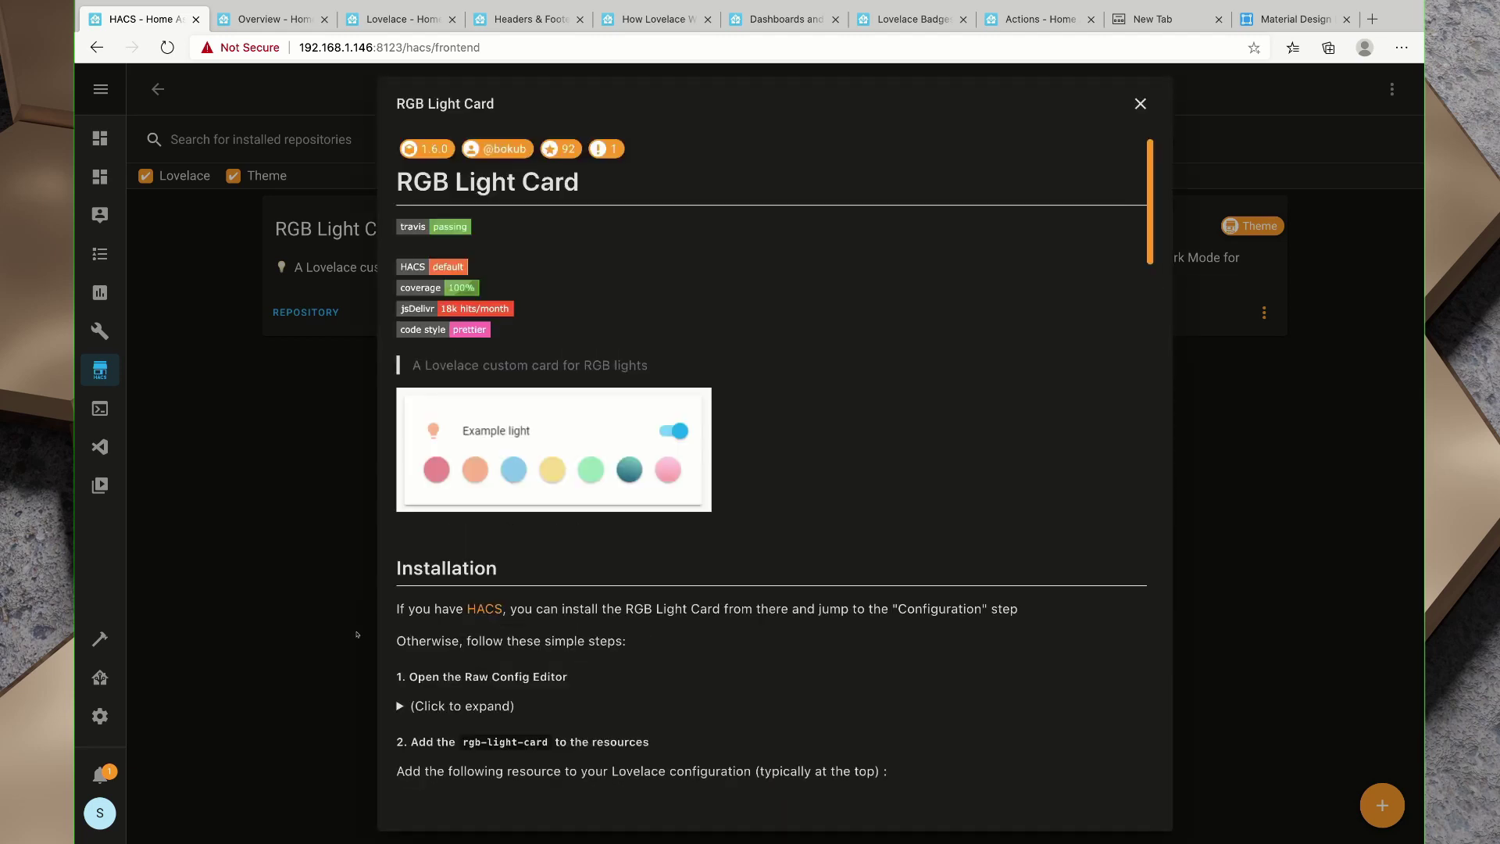
scroll(410, 672, "down", 5)
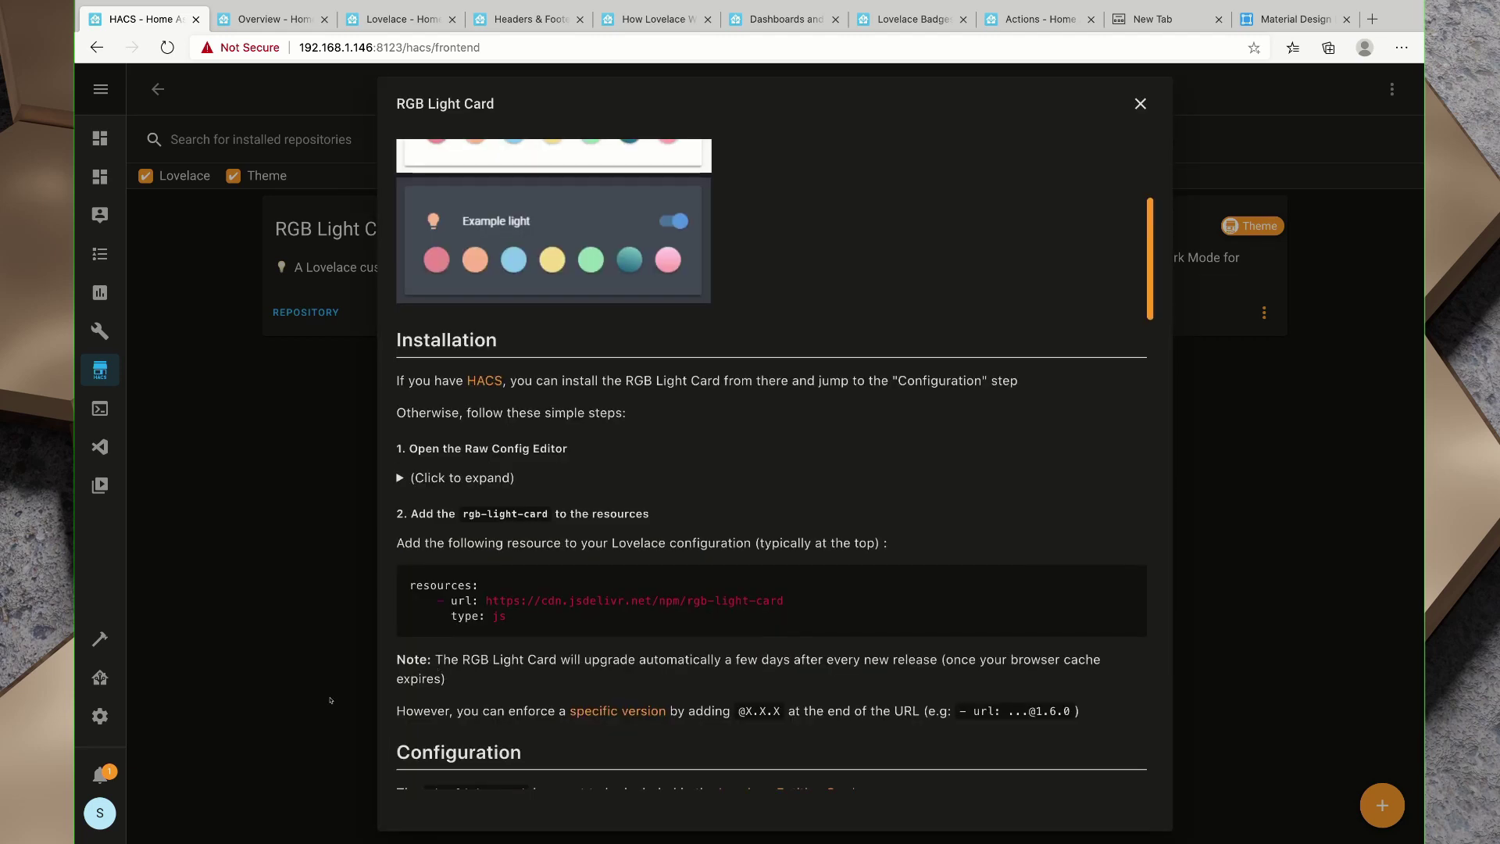
scroll(275, 691, "down", 1)
left_click_drag(466, 502, 772, 502)
left_click(385, 703)
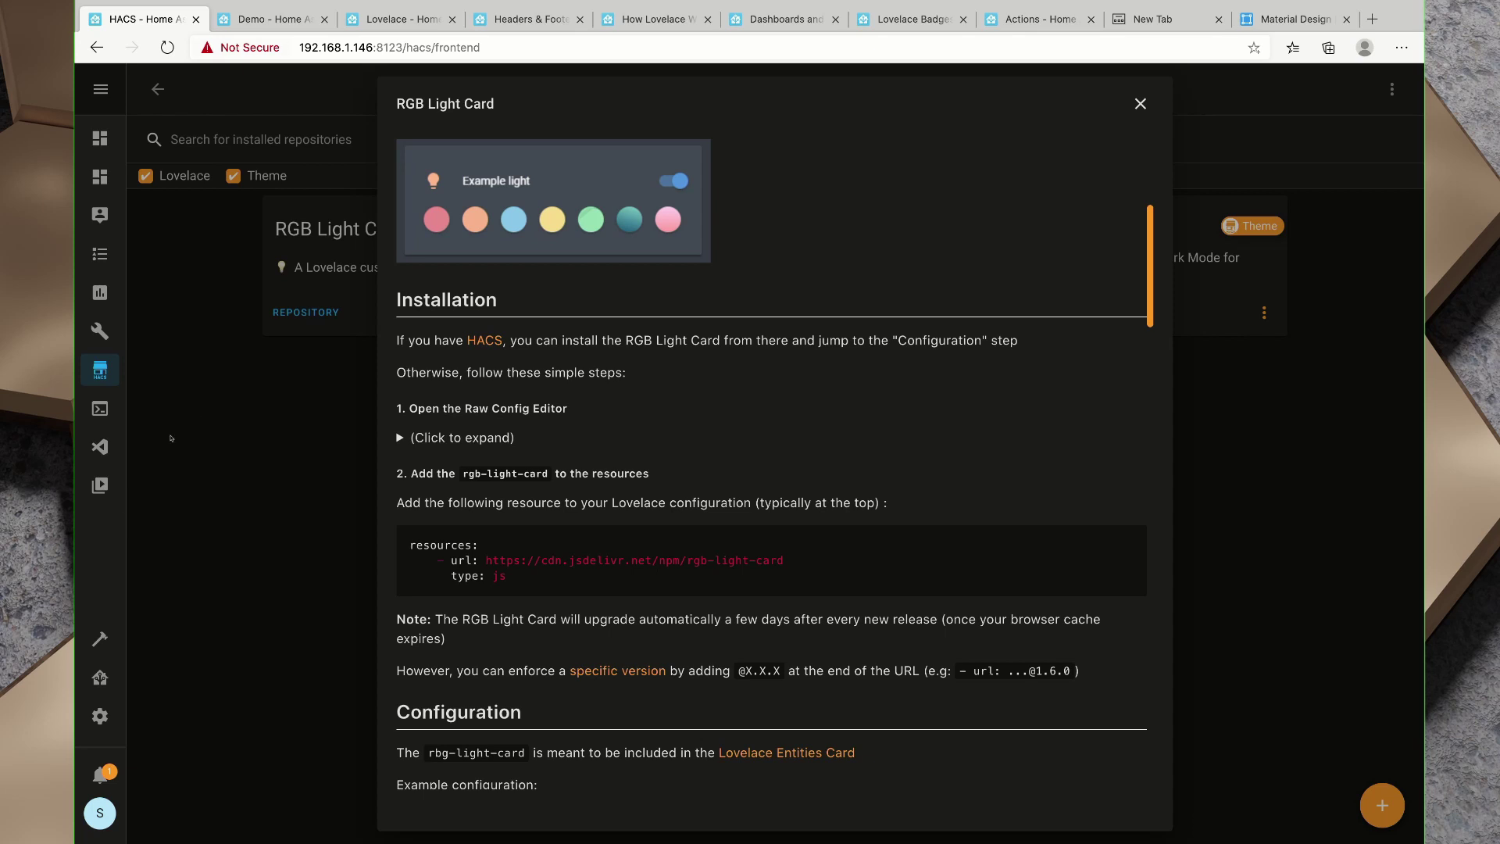
In the second browser tab, open the Lovelace Dashboards resources configuration and start adding a new resource.
key("ctrl+Tab")
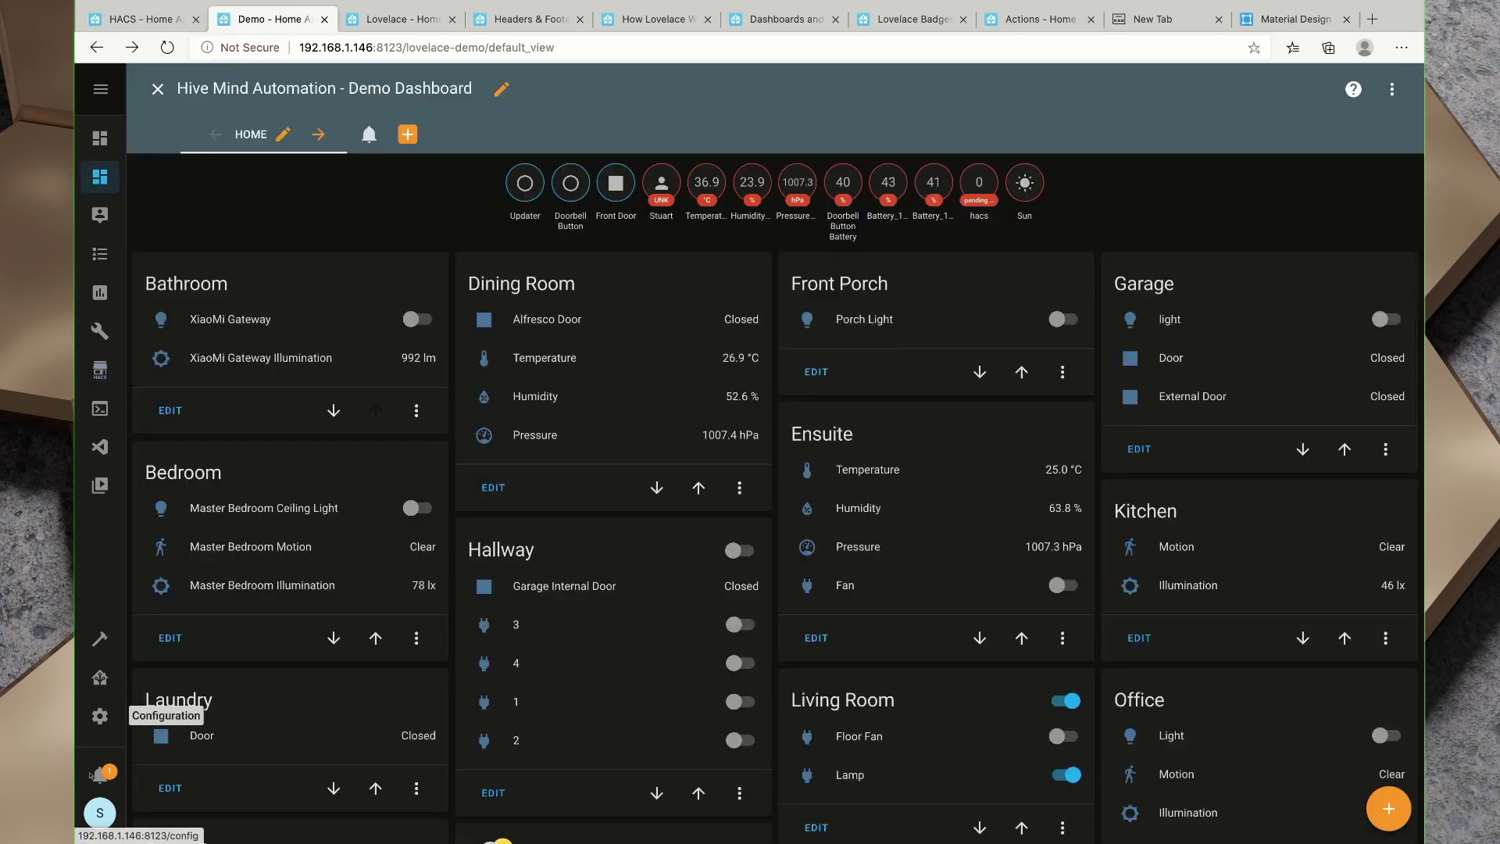
left_click(100, 715)
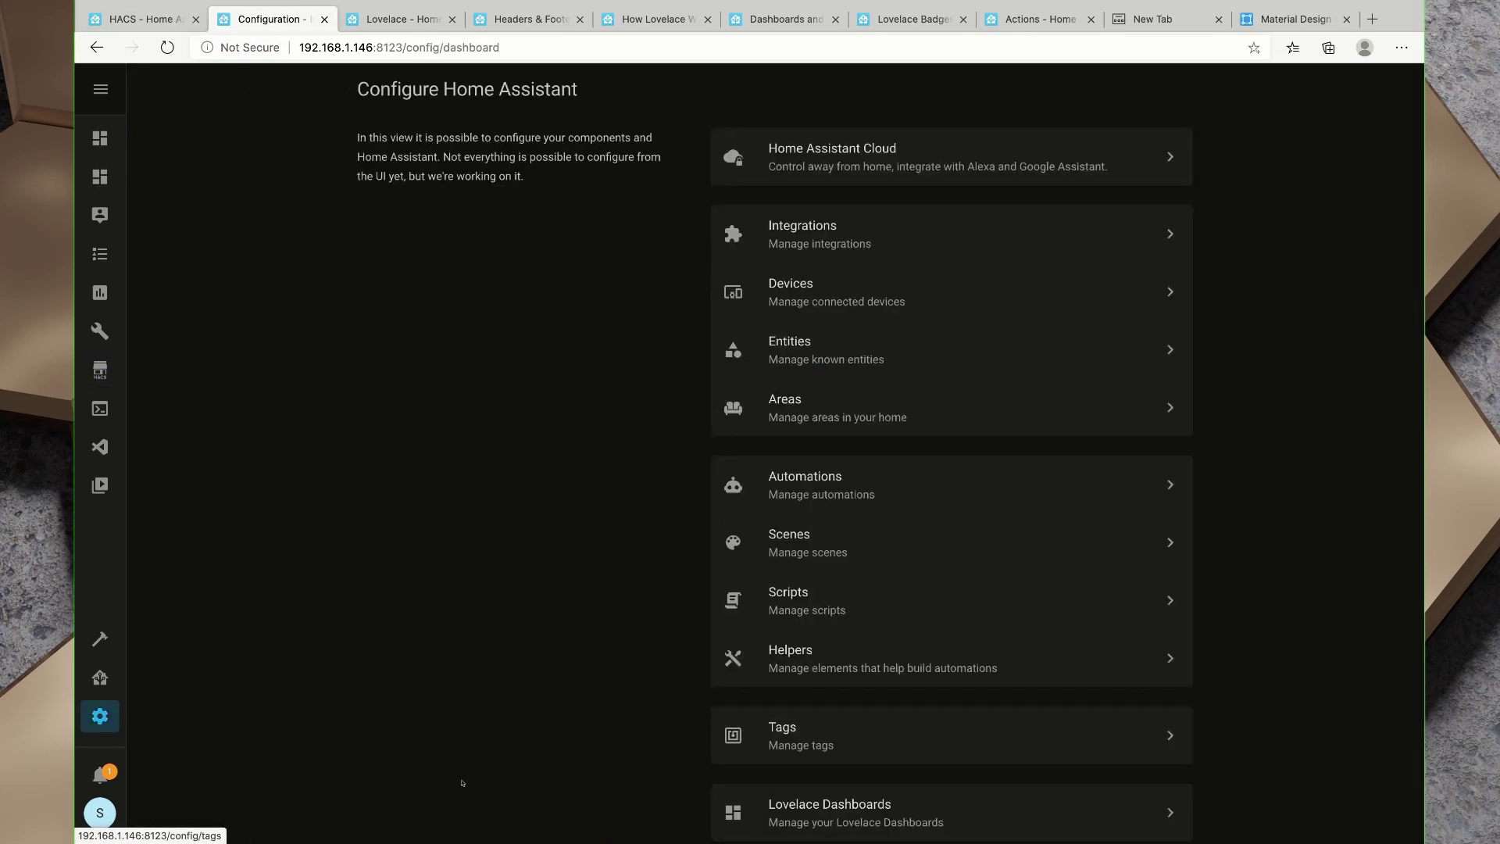
scroll(470, 738, "down", 2)
left_click(830, 699)
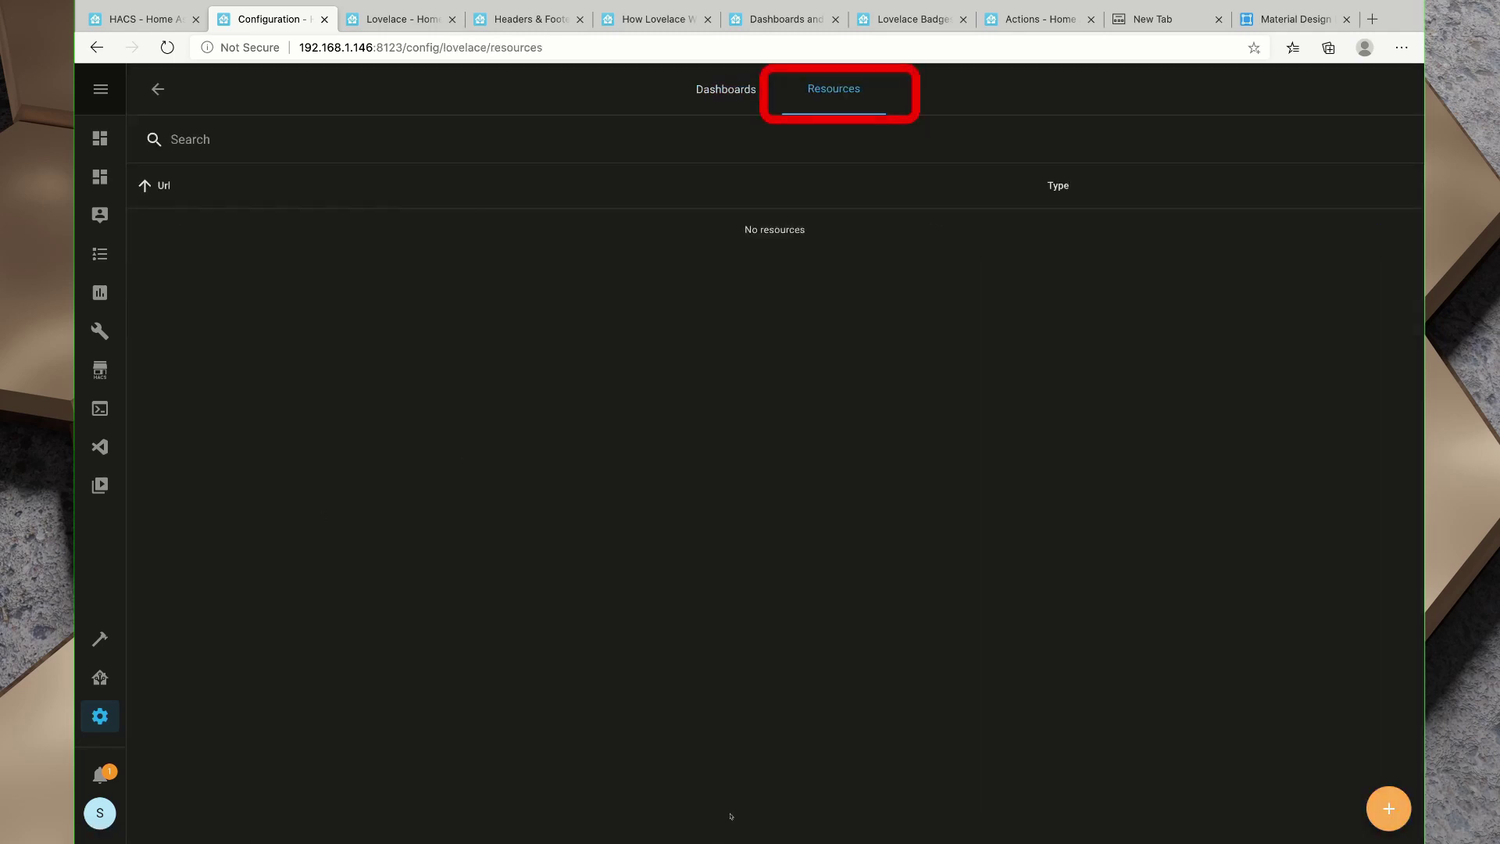
left_click(1388, 808)
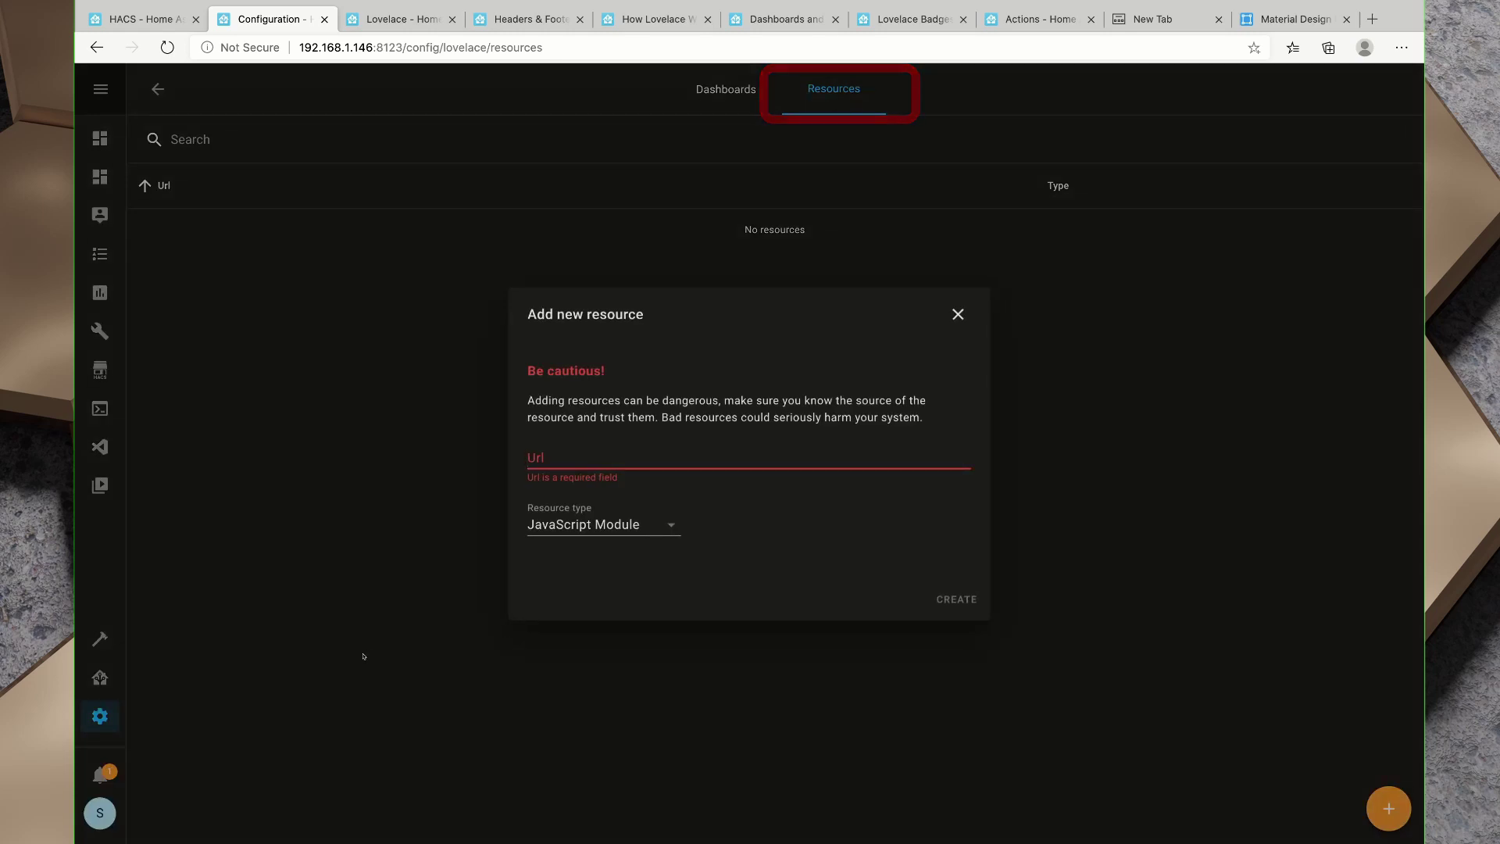
key("ctrl+shift+Tab")
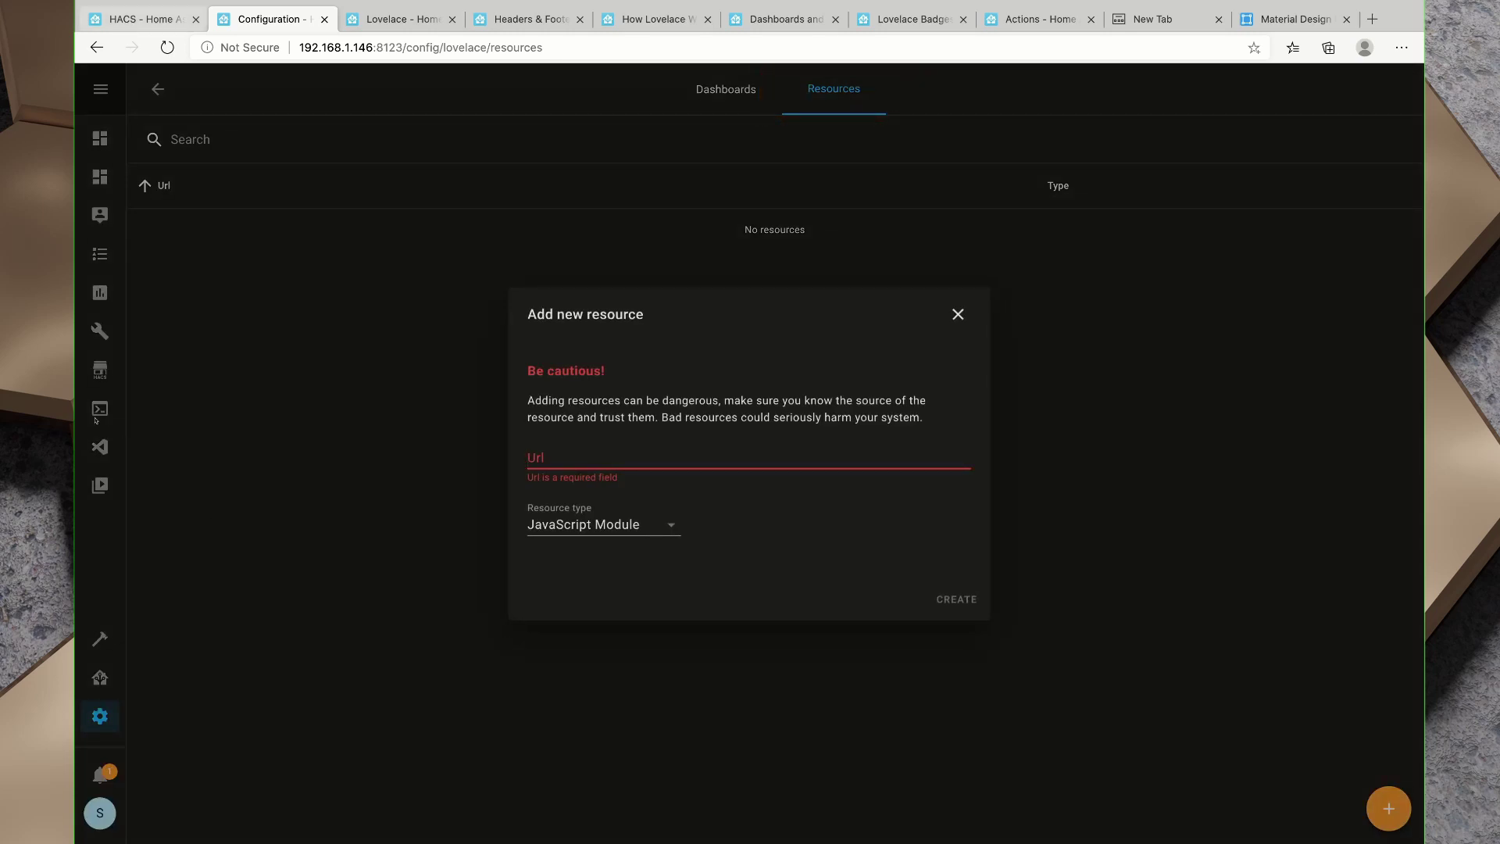
left_click_drag(485, 560, 783, 560)
key("ctrl+c")
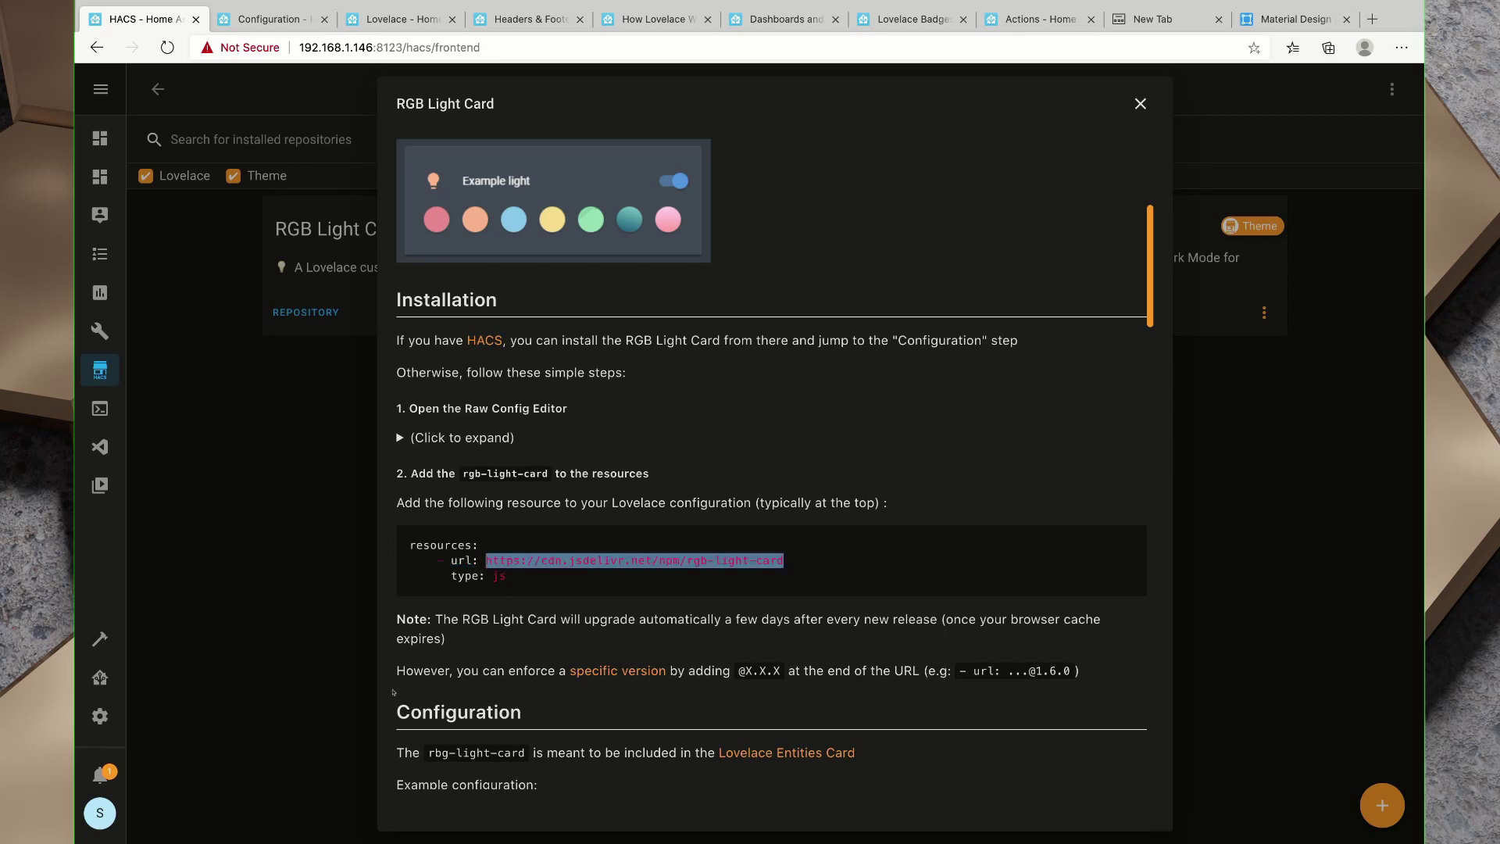
key("ctrl+Tab")
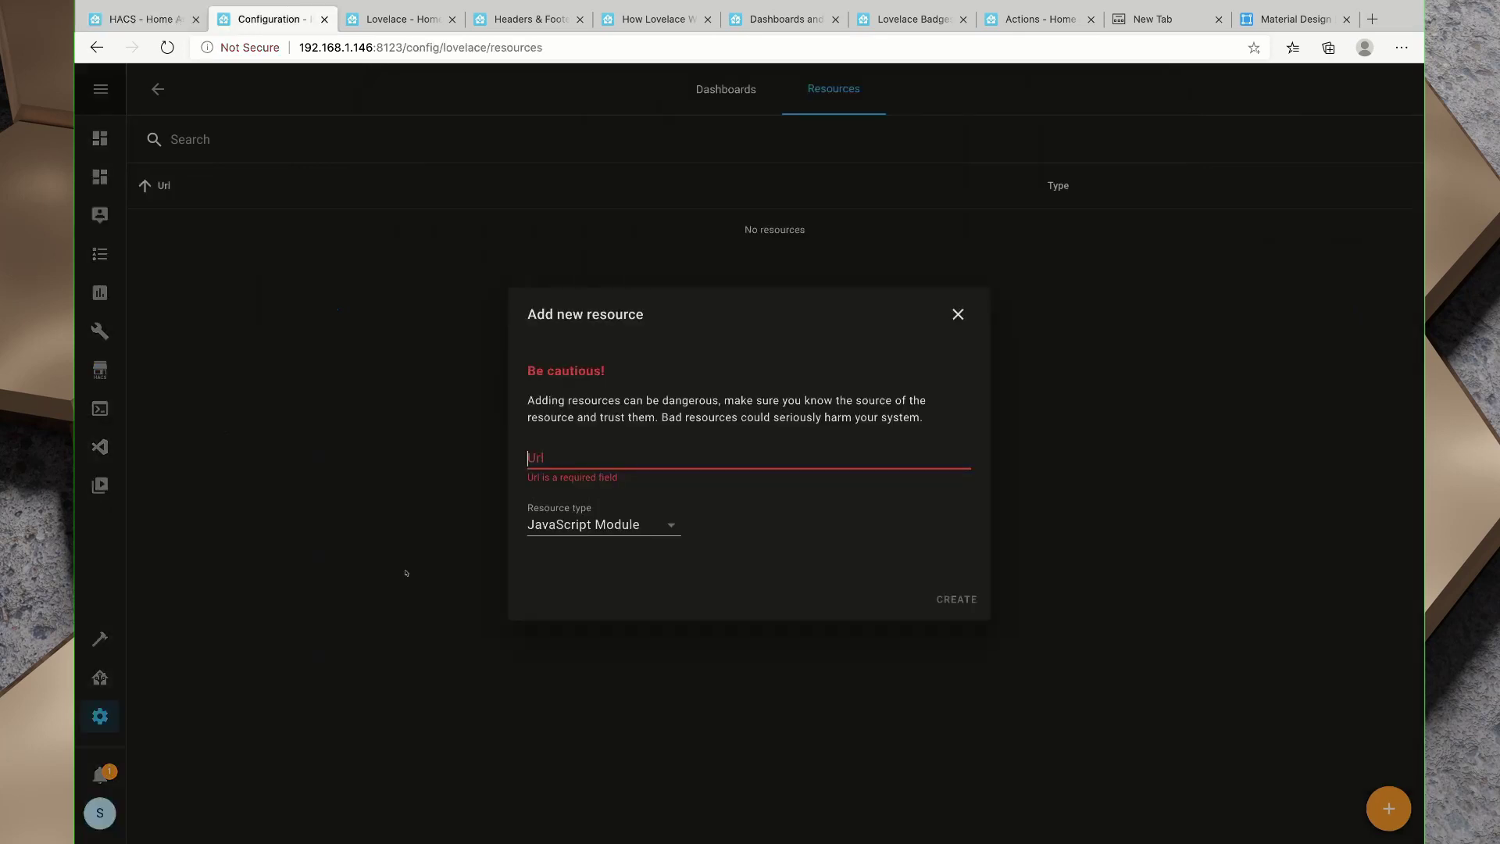
key("ctrl+v")
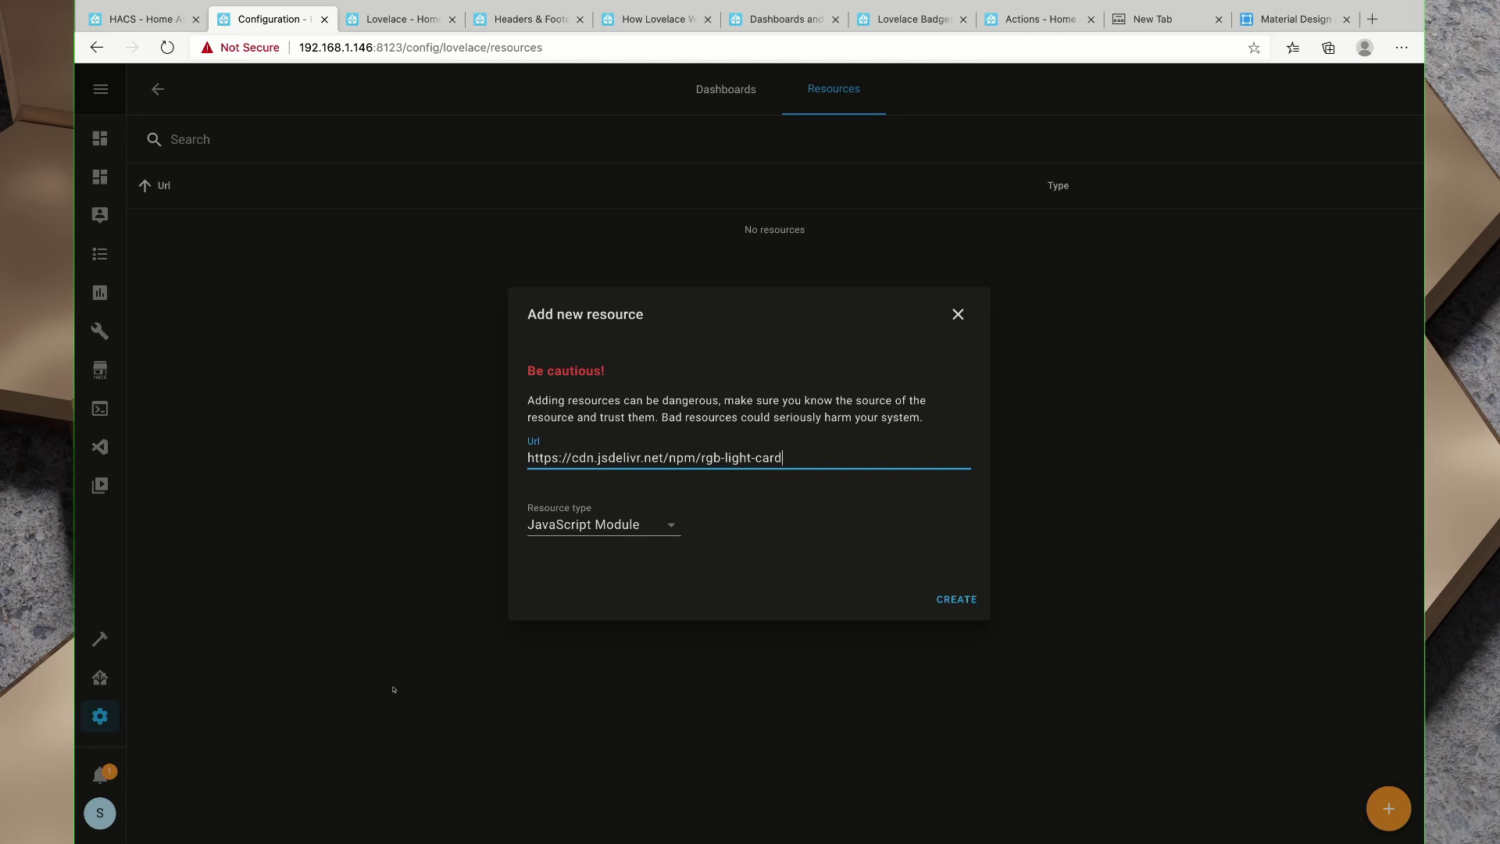
left_click_drag(527, 400, 910, 419)
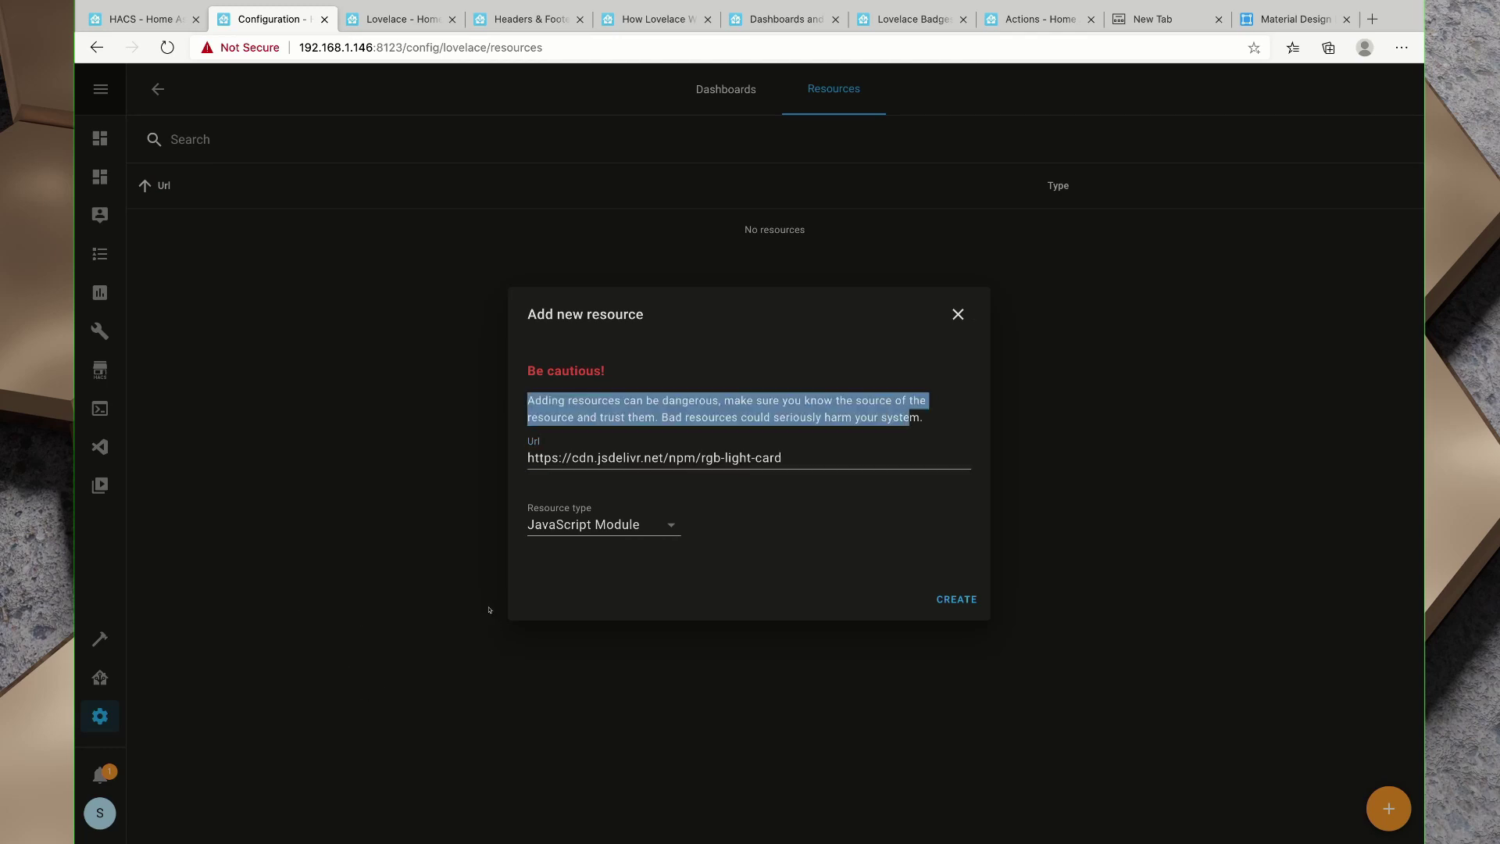
left_click(442, 607)
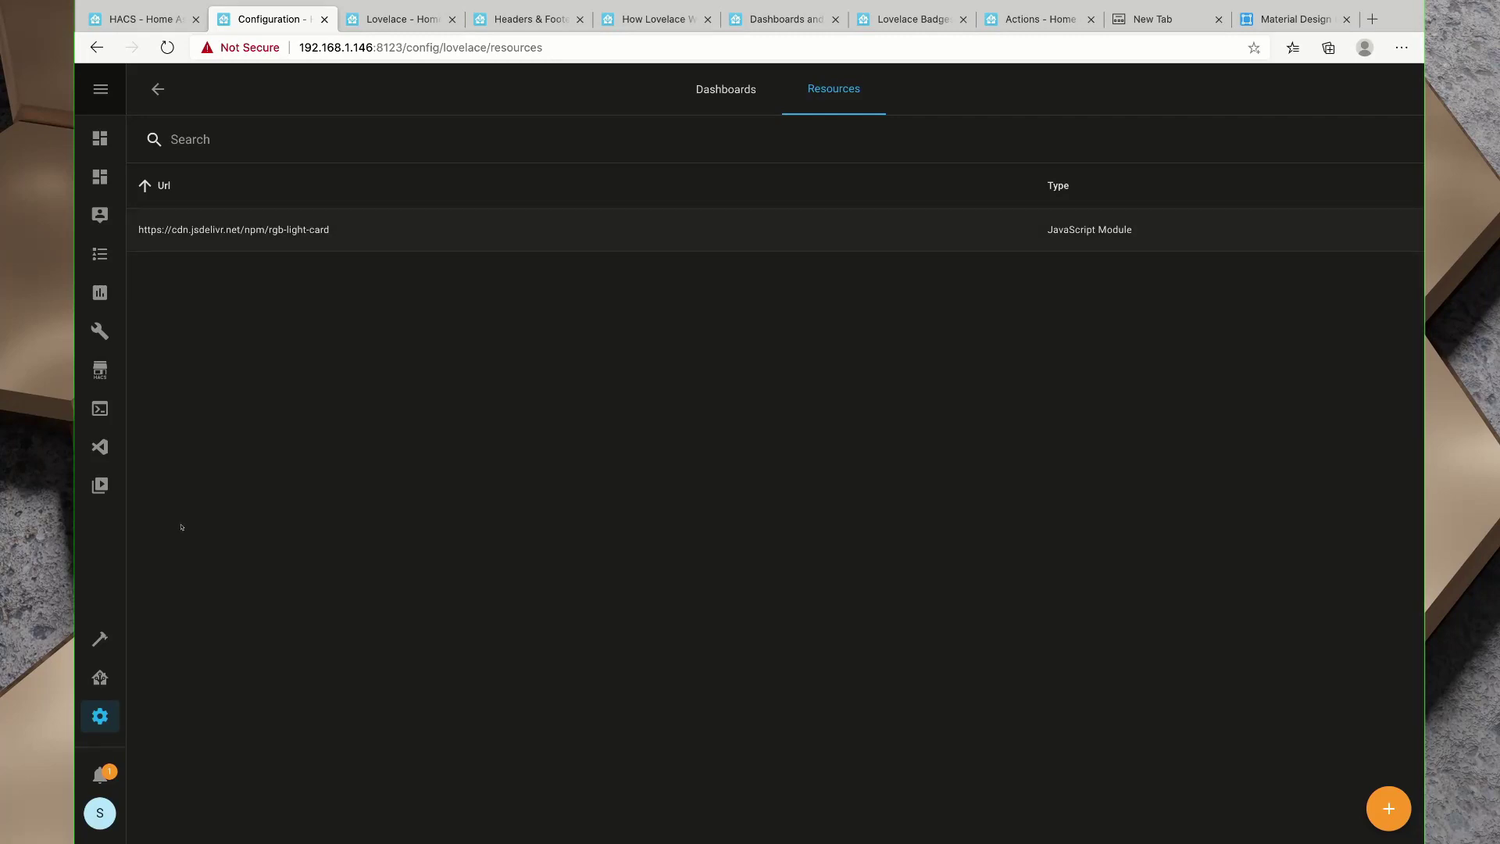
Put the Demo dashboard into edit mode and open its raw configuration editor.
left_click(86, 505)
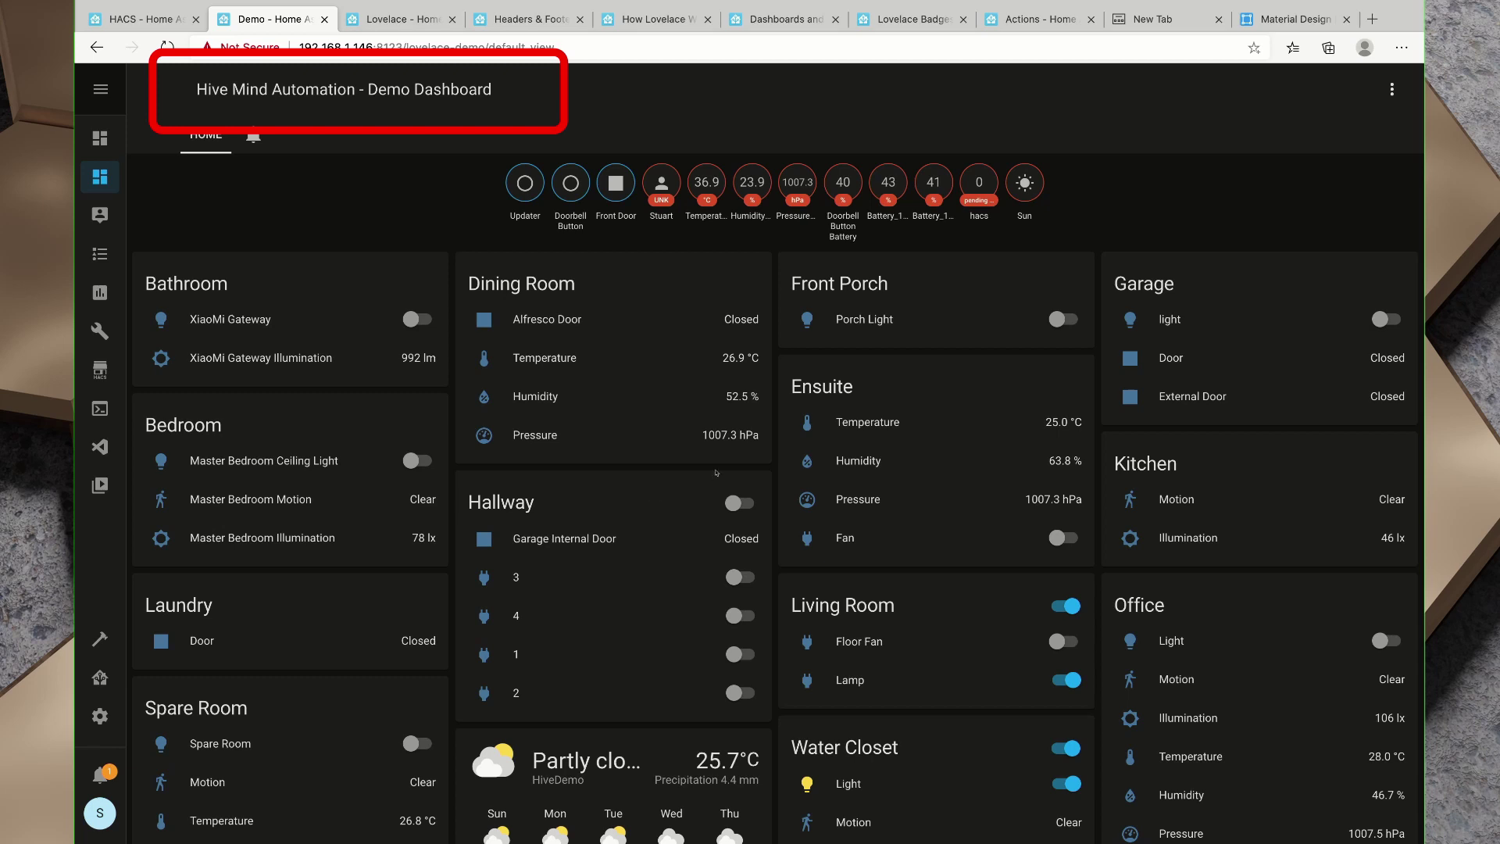
left_click(1391, 89)
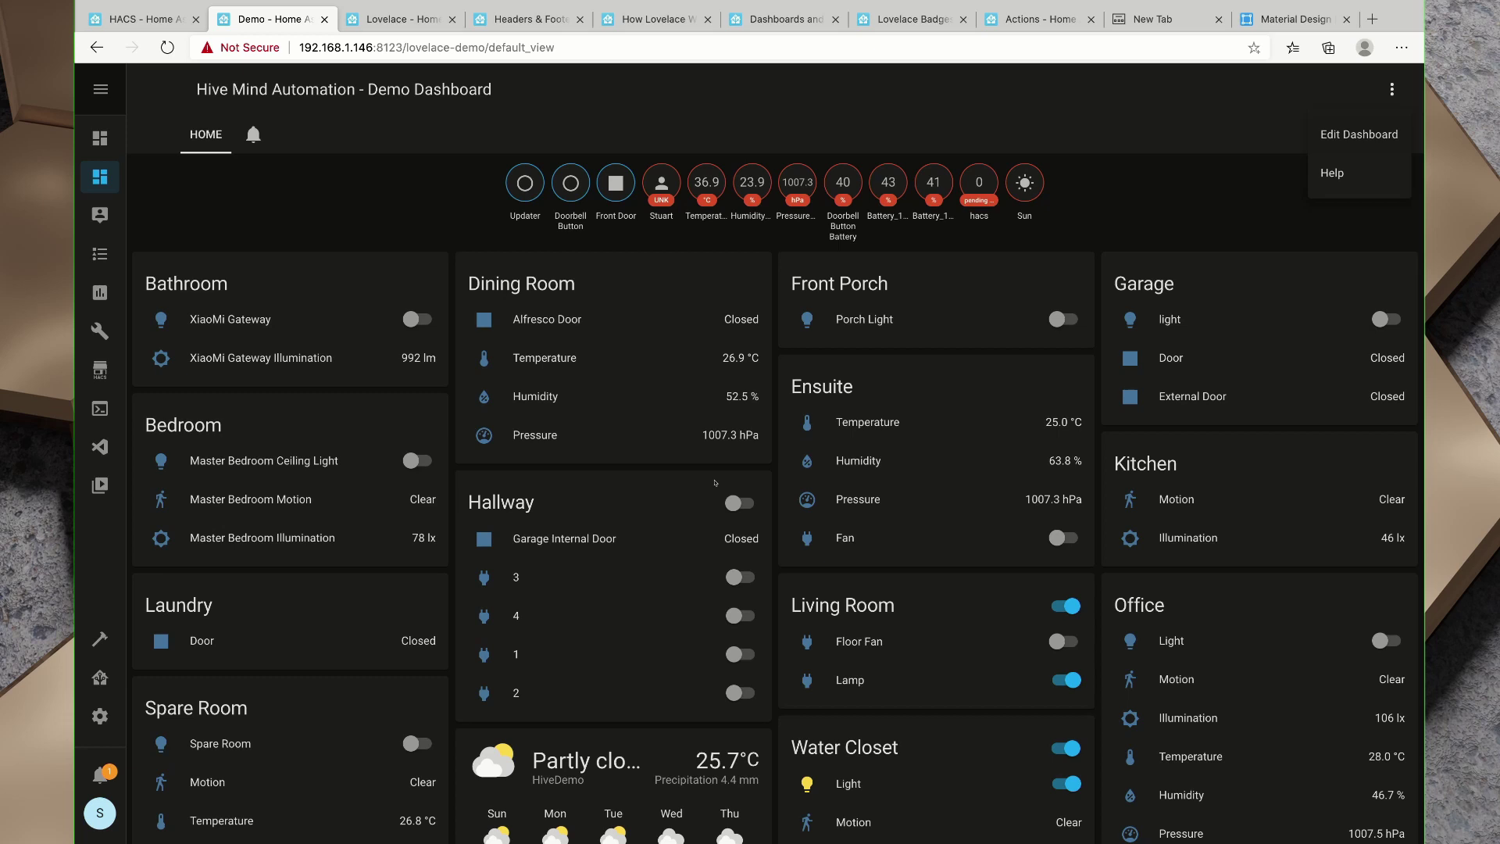
left_click(1358, 135)
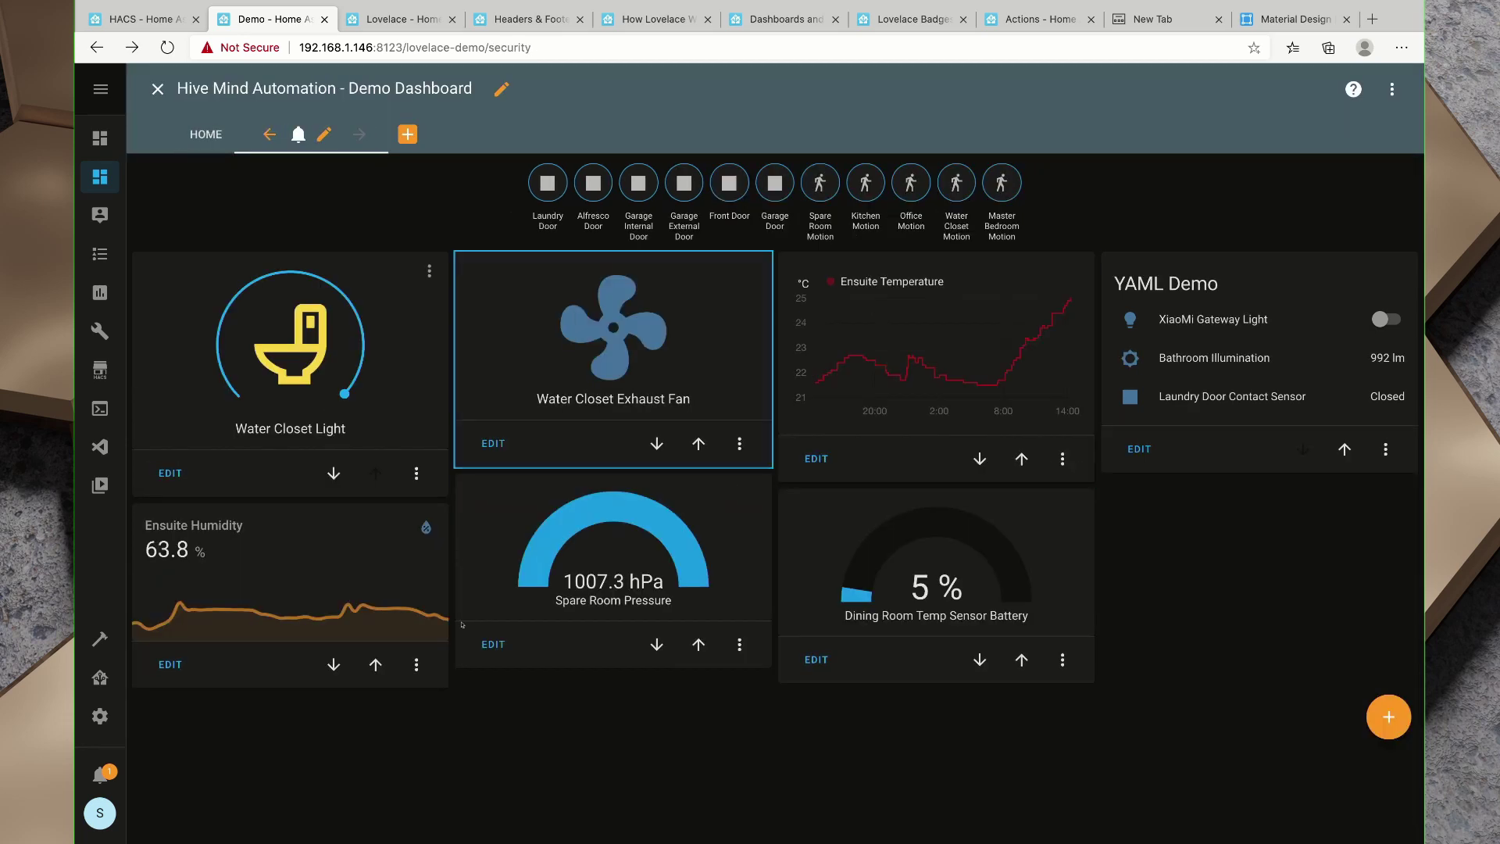
left_click(1391, 89)
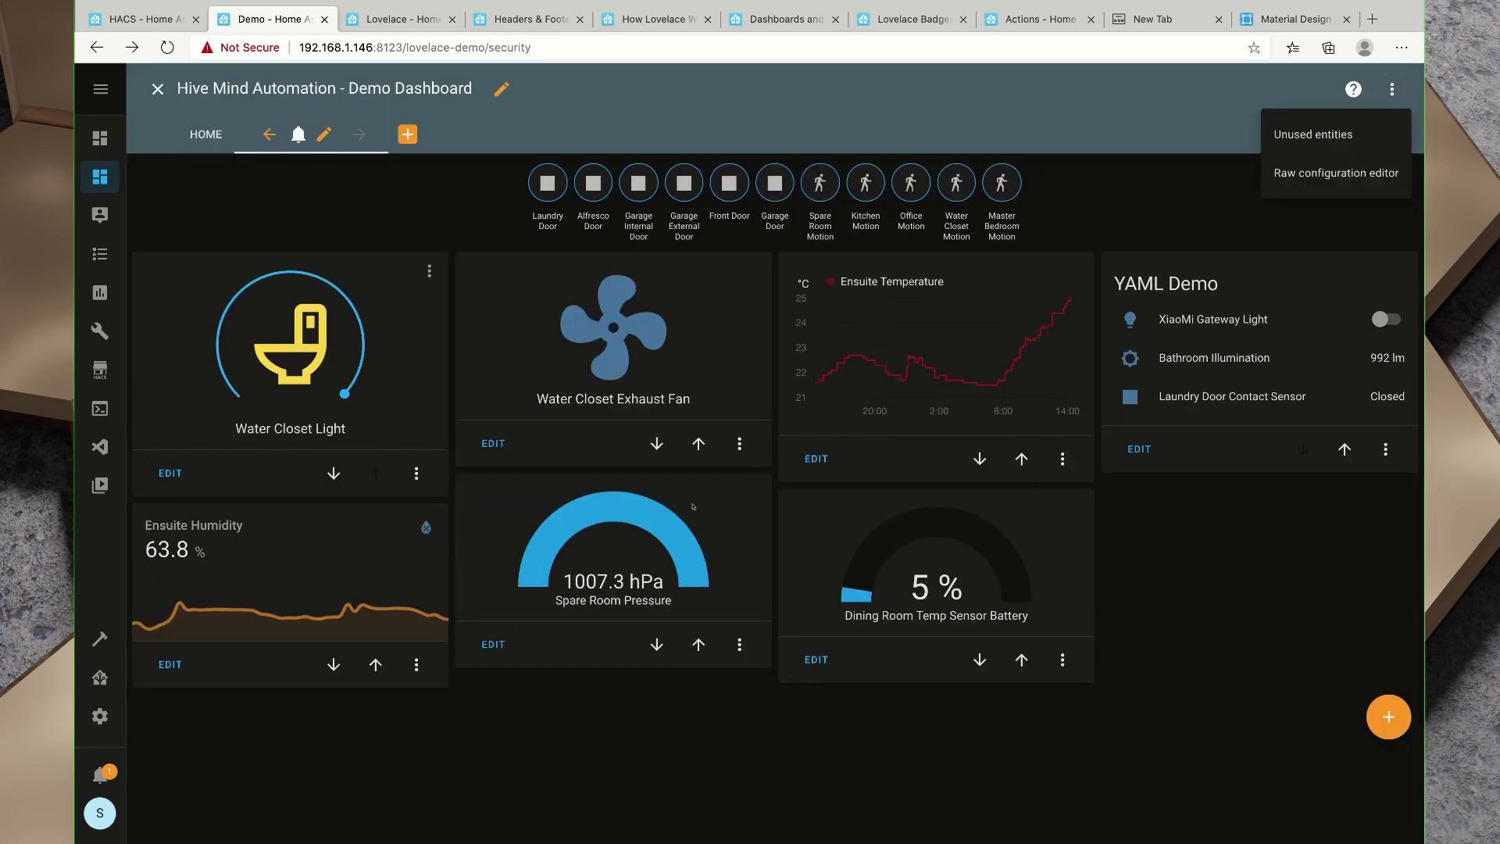
left_click(1335, 173)
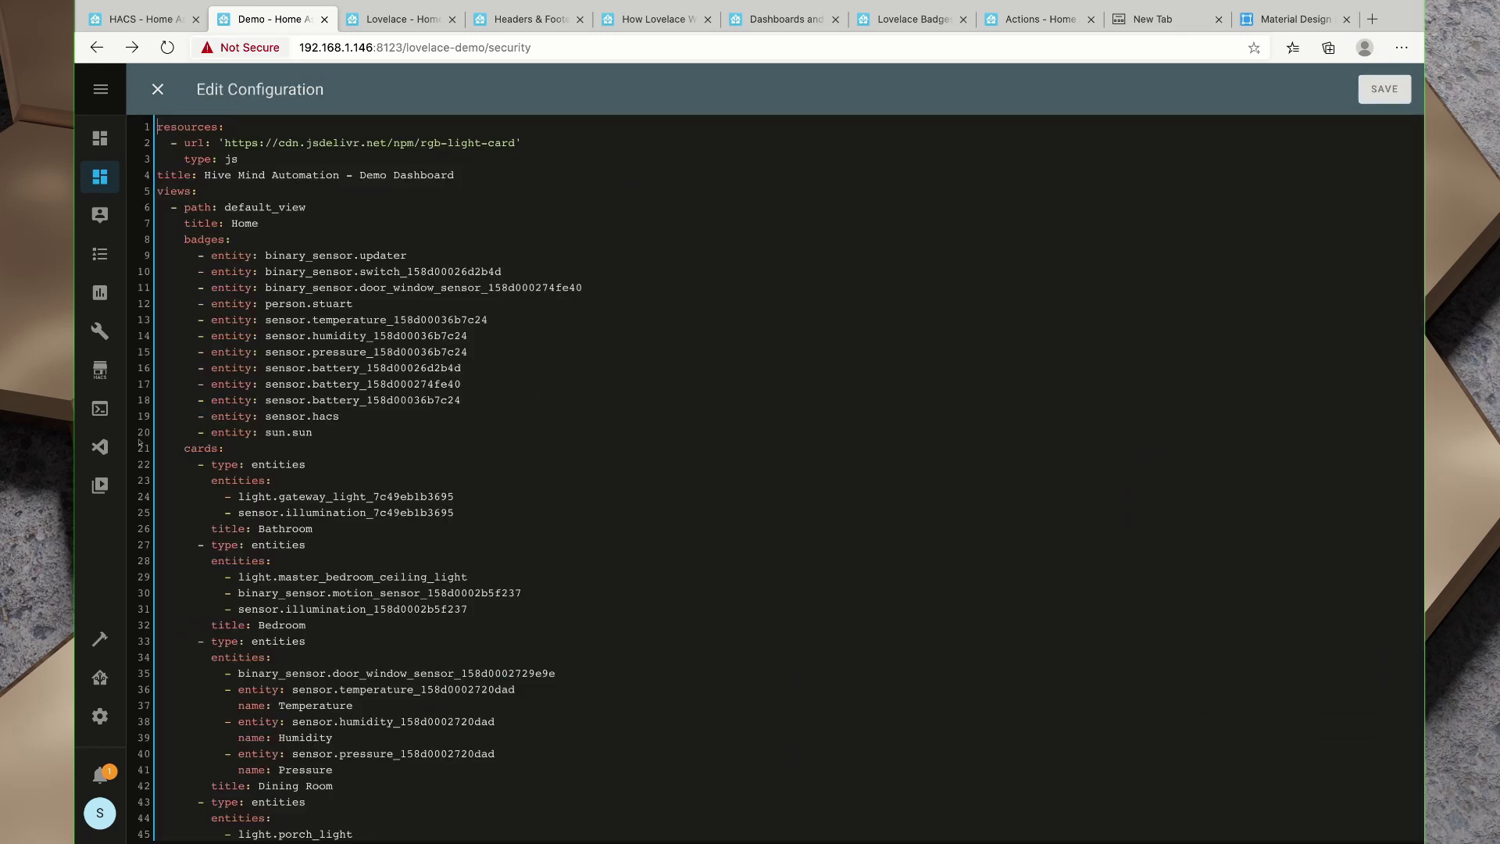
Copy the complete example configuration from the Configuration section of the RGB Light Card instructions in HACS.
left_click(140, 19)
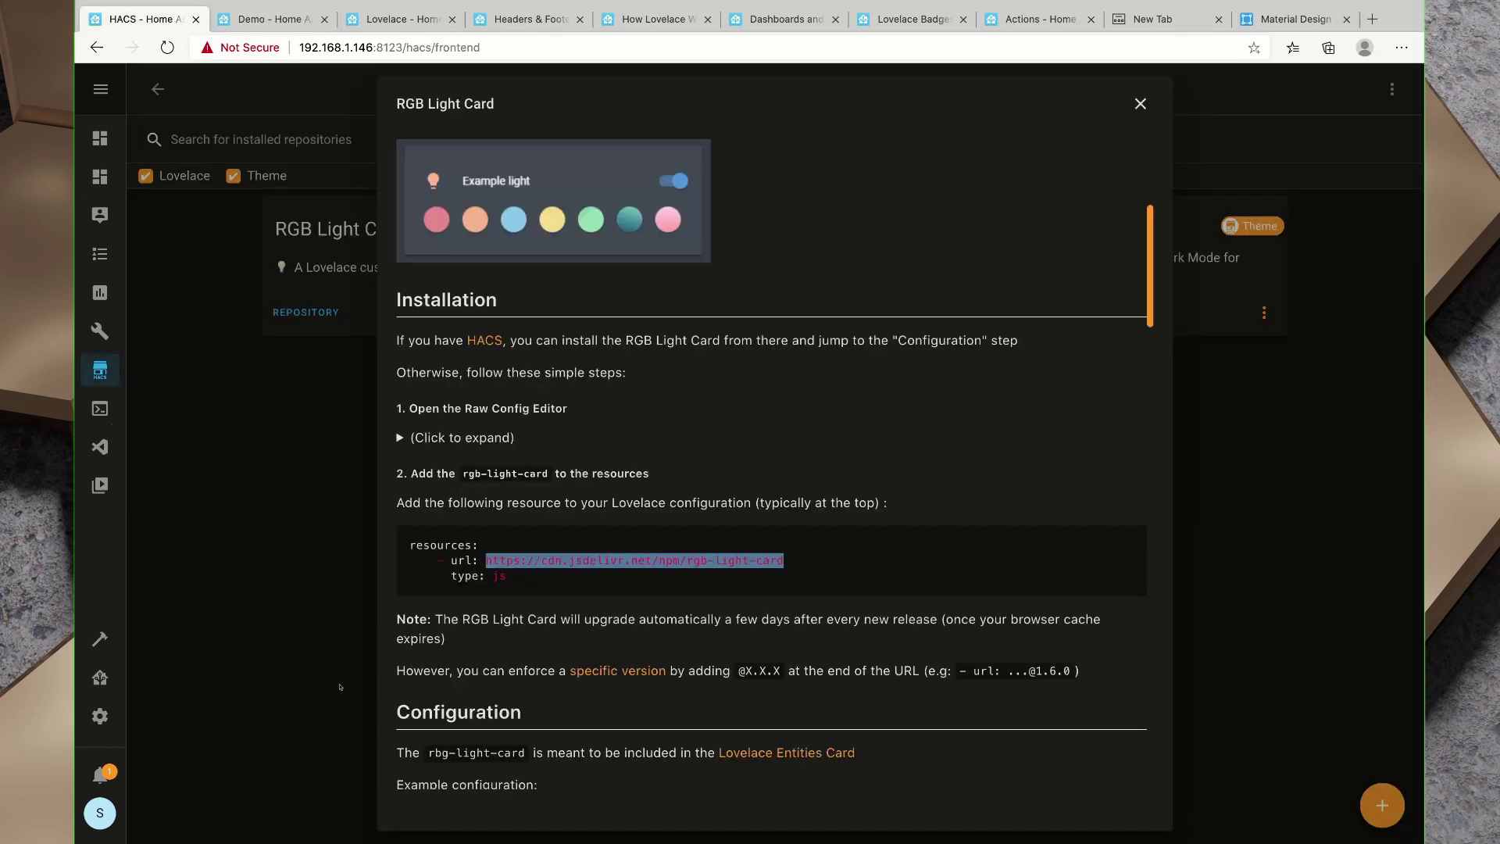
scroll(340, 686, "down", 5)
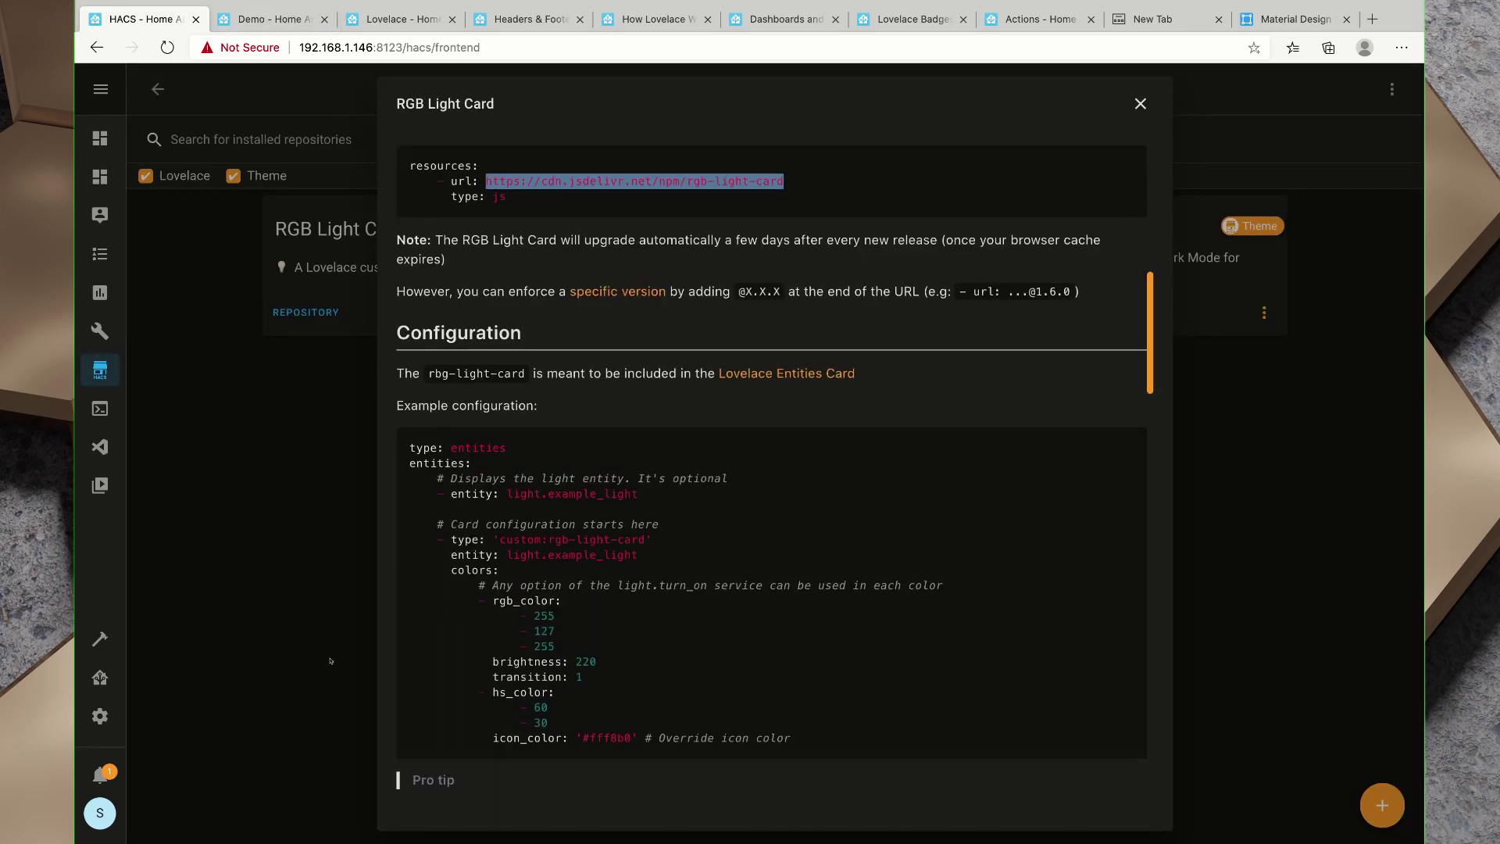
scroll(325, 649, "down", 2)
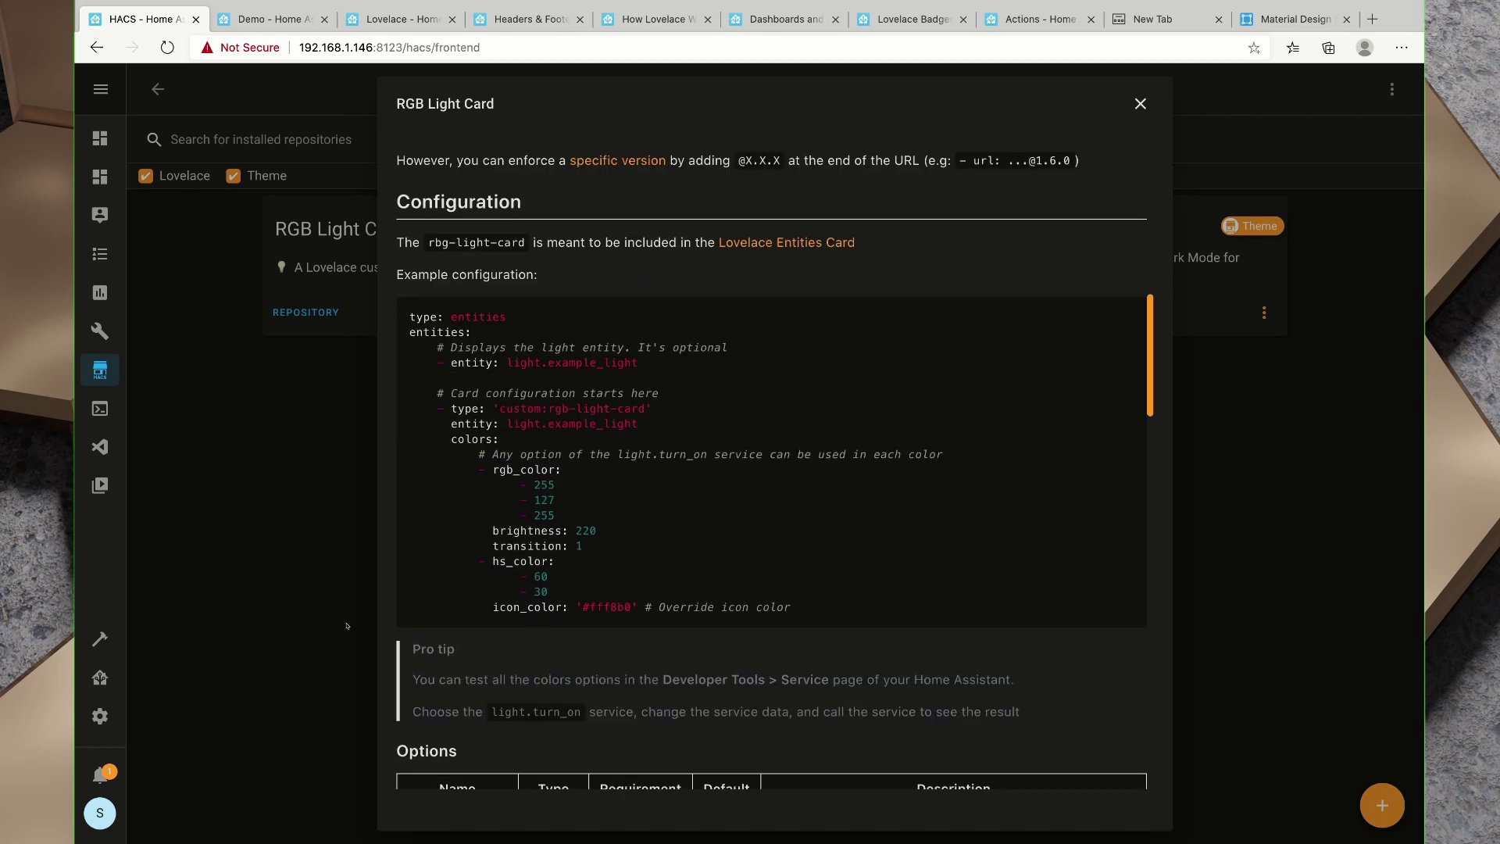
scroll(263, 621, "down", 1)
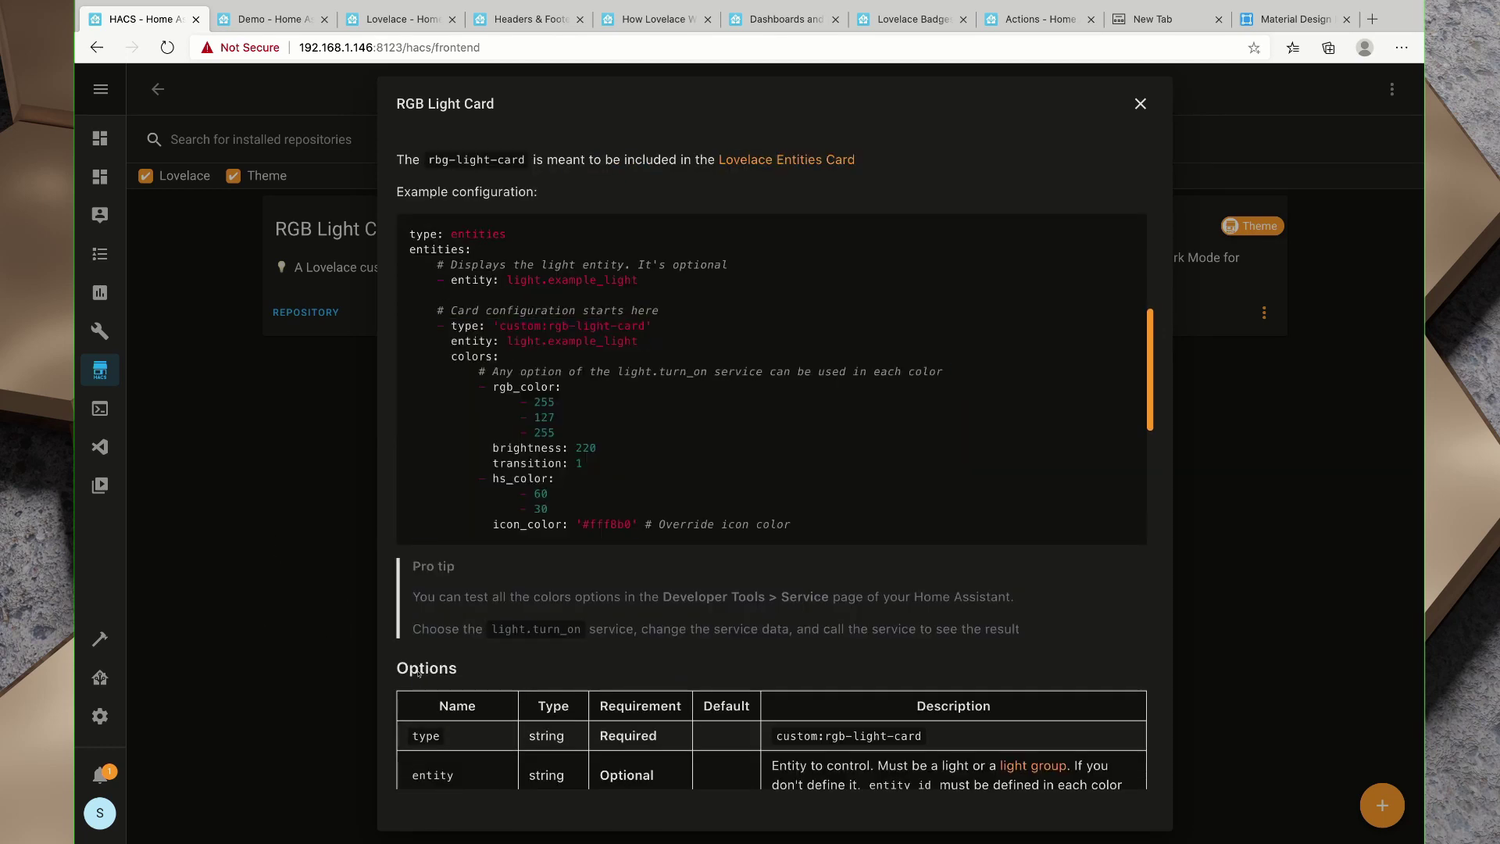
left_click_drag(792, 524, 558, 510)
left_click_drag(291, 659, 243, 535)
key("ctrl+c")
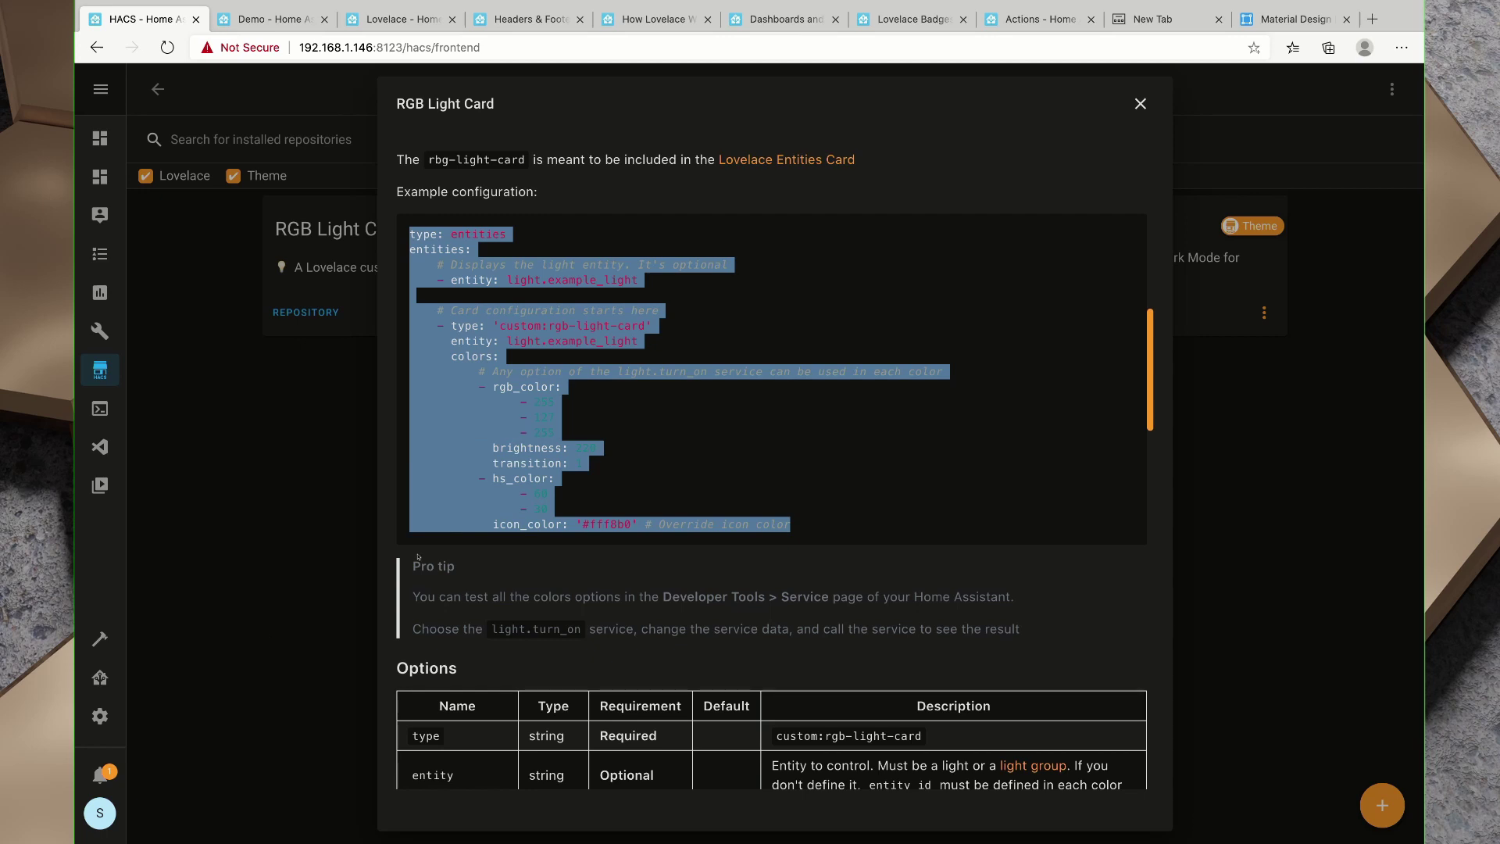
Paste the copied example at the end of the Demo dashboard's raw configuration, below the Laundry Door Contact Sensor entry.
left_click(273, 19)
scroll(703, 469, "down", 15)
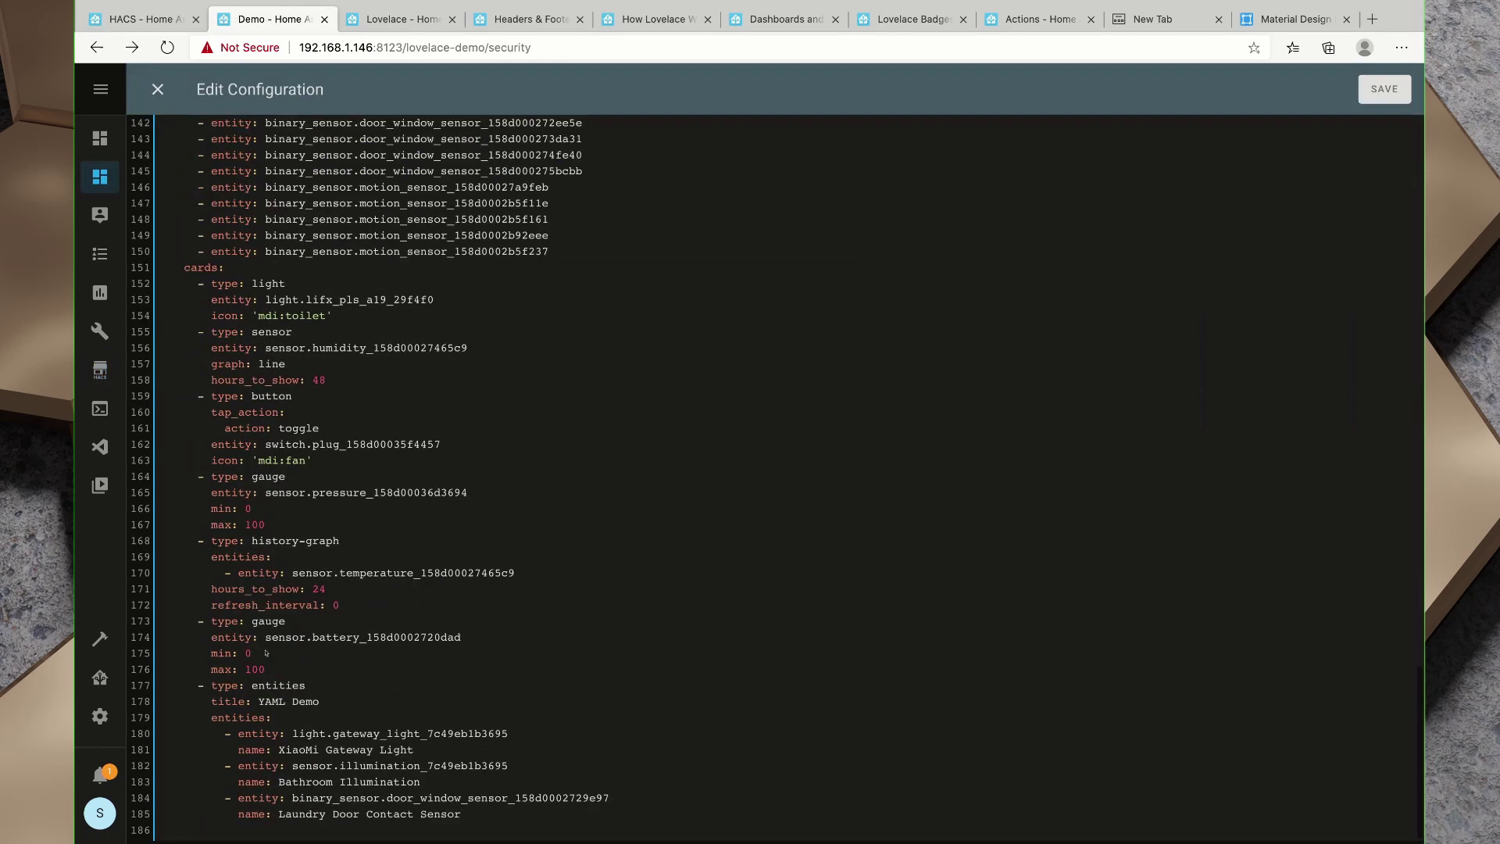
left_click(291, 827)
key("ctrl+v")
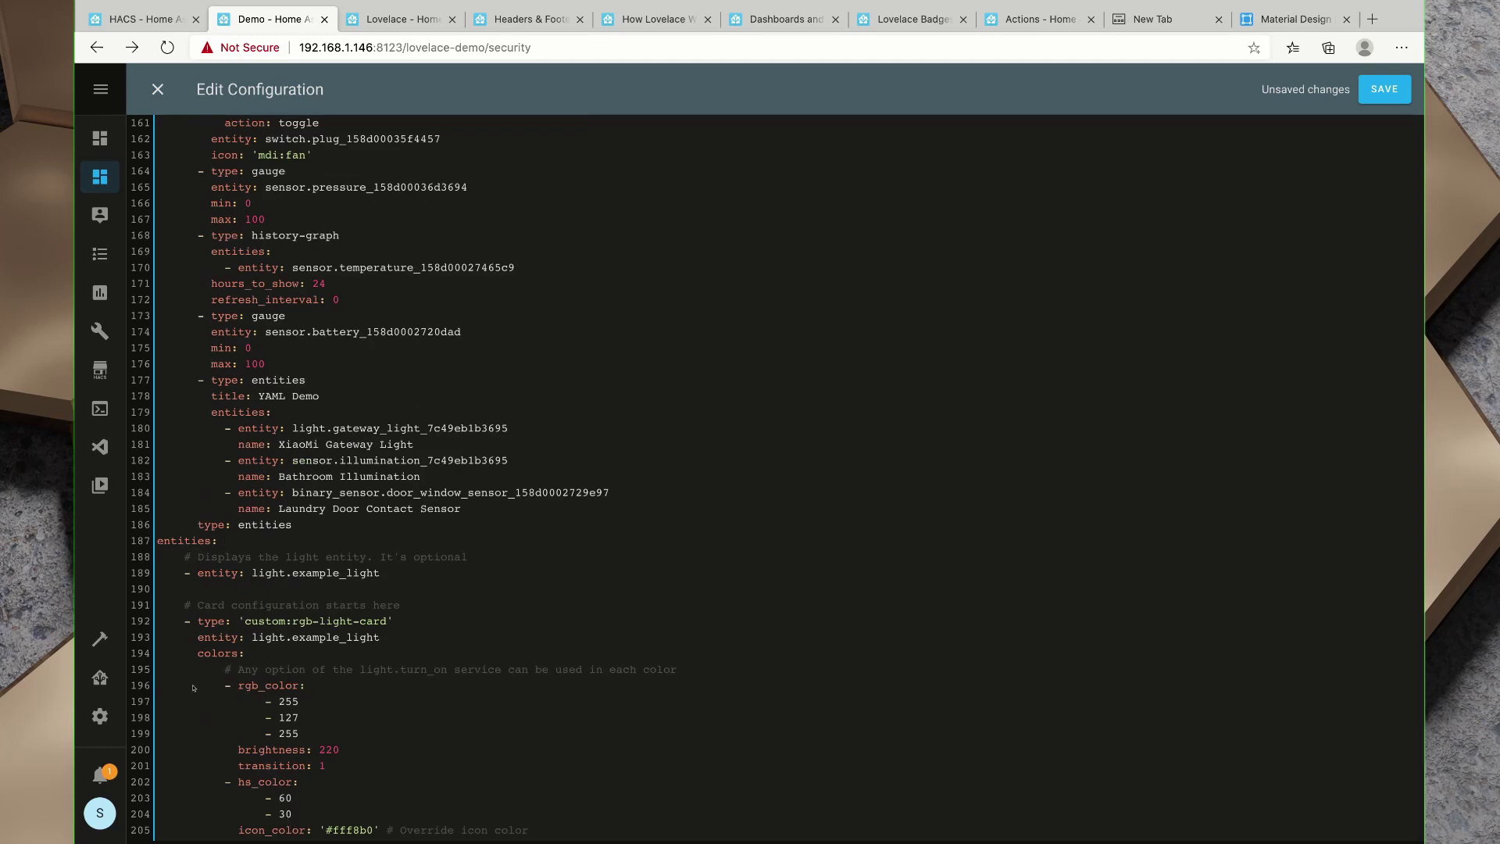
Turn the pasted "type: entities" line into a new list item under cards and indent the lines below it to match.
key("Tab")
key("Tab")
key("Tab")
key("Up")
type("-")
key("Tab")
key("Tab")
key("Tab")
key("Tab")
key("Tab")
Replace the example light in the pasted card's first entity line with light.gateway_light_7c49eb1b3695.
type("light.gateway_light_7c49eb1b3695")
key("Down")
key("Down")
key("Home")
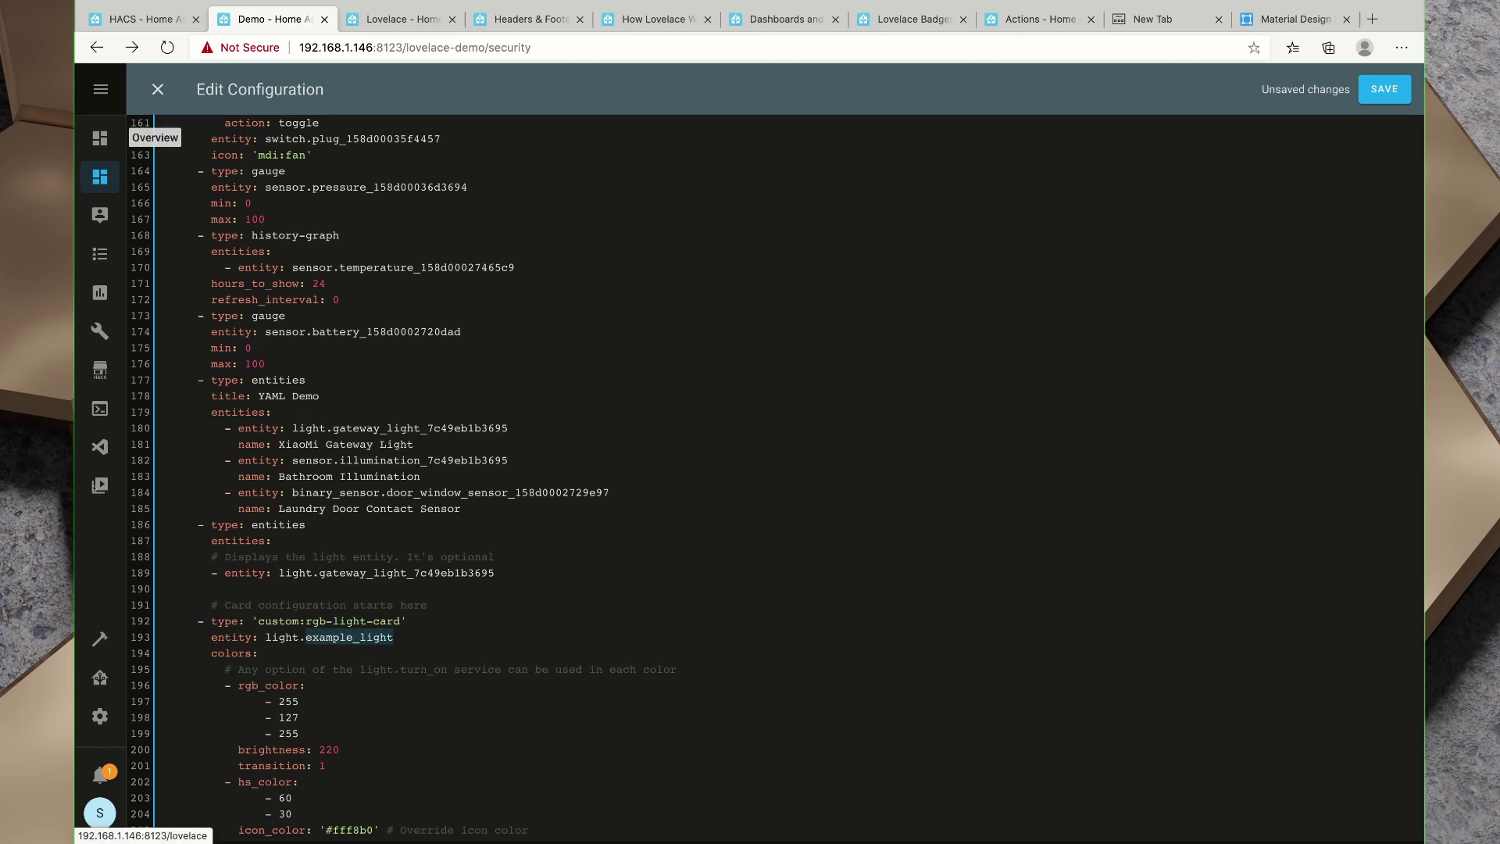
Open the Overview dashboard in a new tab and copy the entity ID light.lifx_pls_a19_29f4f0 from the Water Closet Light's settings.
left_click(100, 138, "ctrl+shift")
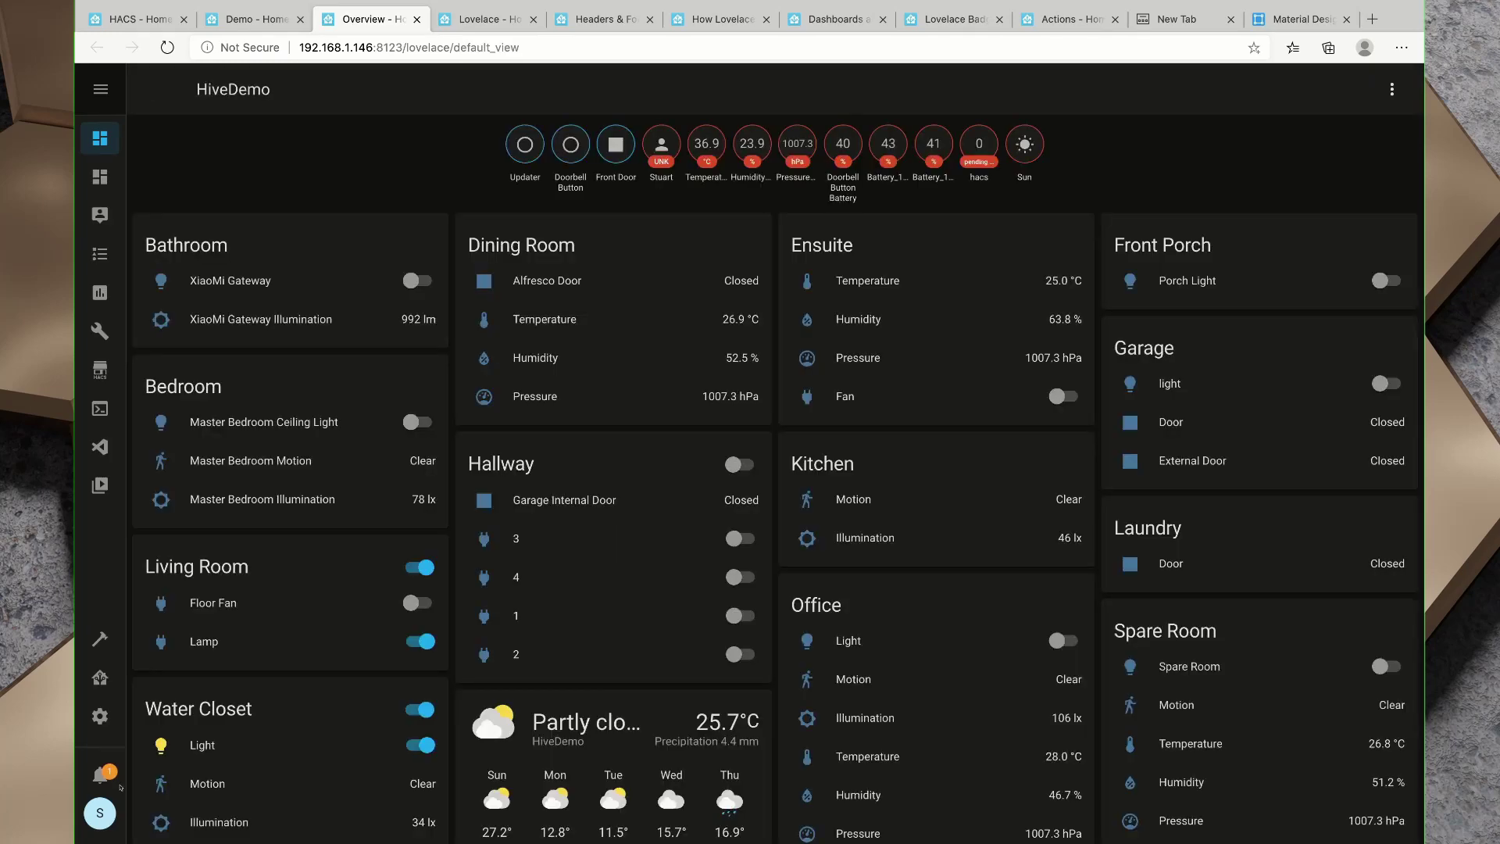
left_click(160, 744)
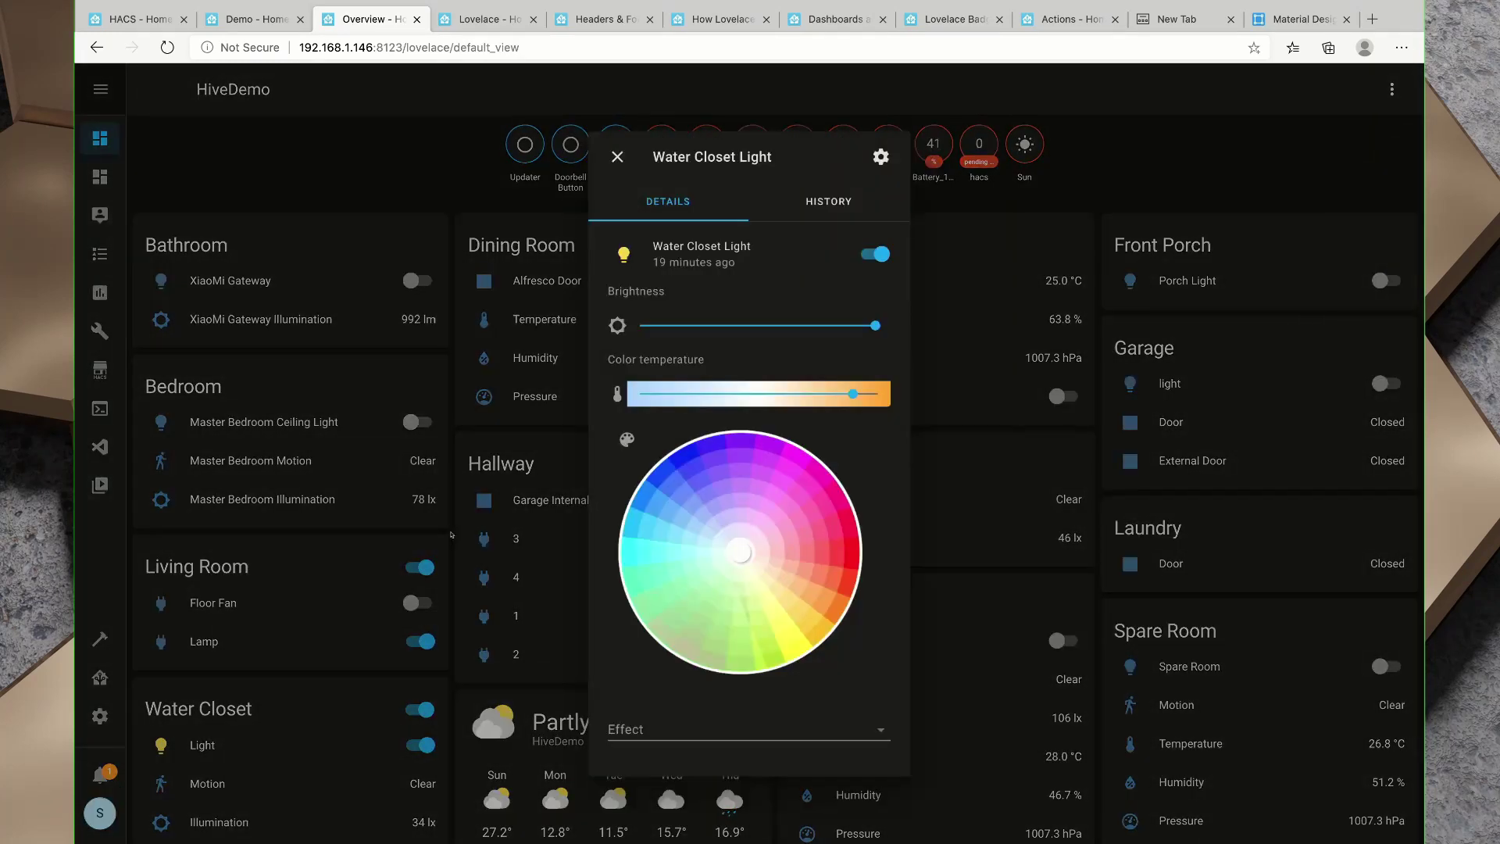
key("Tab")
key("super+c")
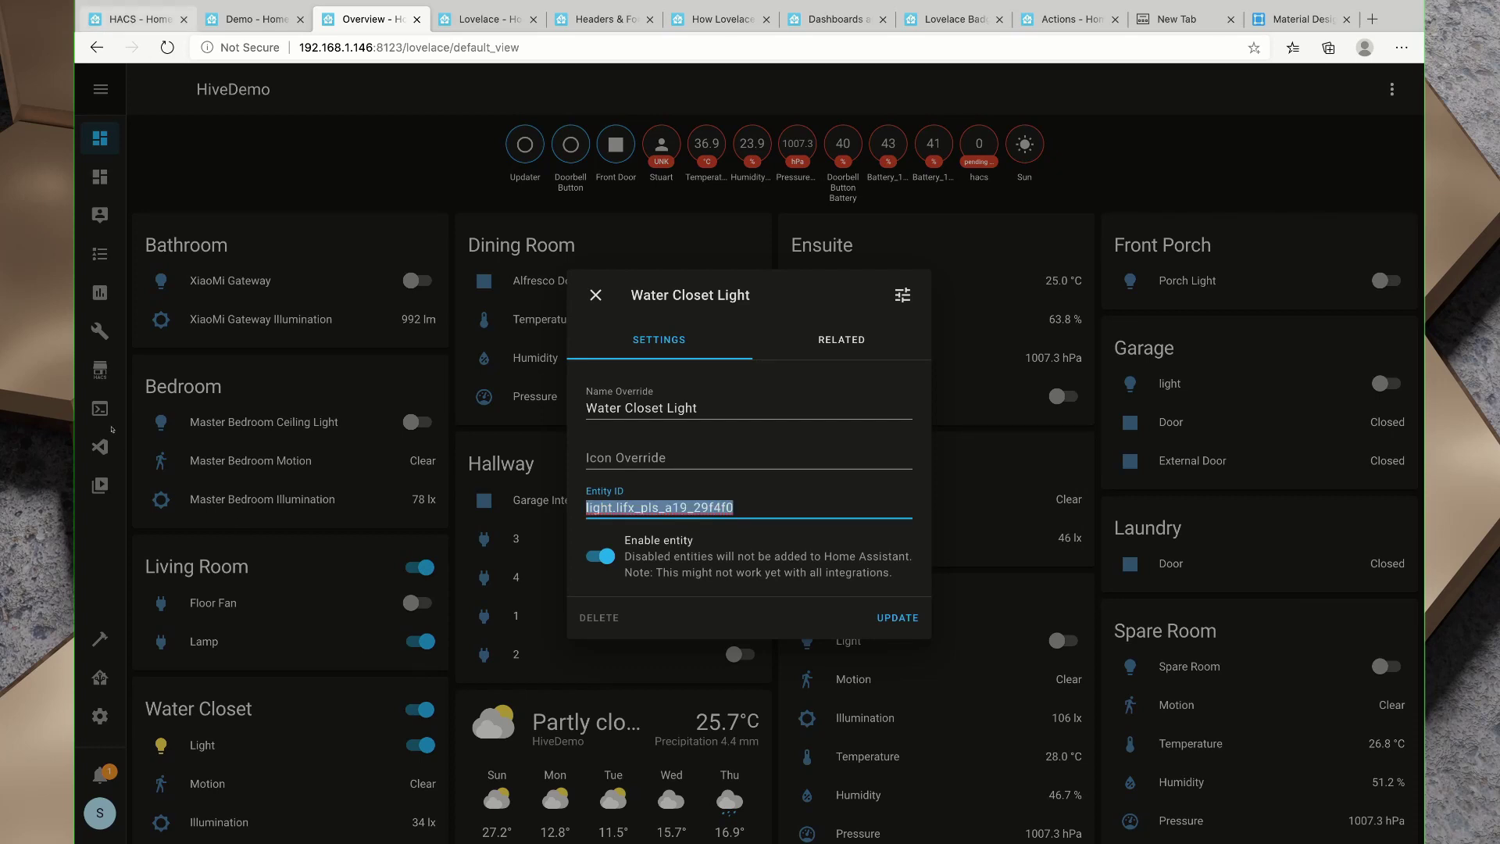
Back in the Demo dashboard's raw configuration, replace the example entity of the custom:rgb-light-card with light.lifx_pls_a19_29f4f0.
left_click(252, 19)
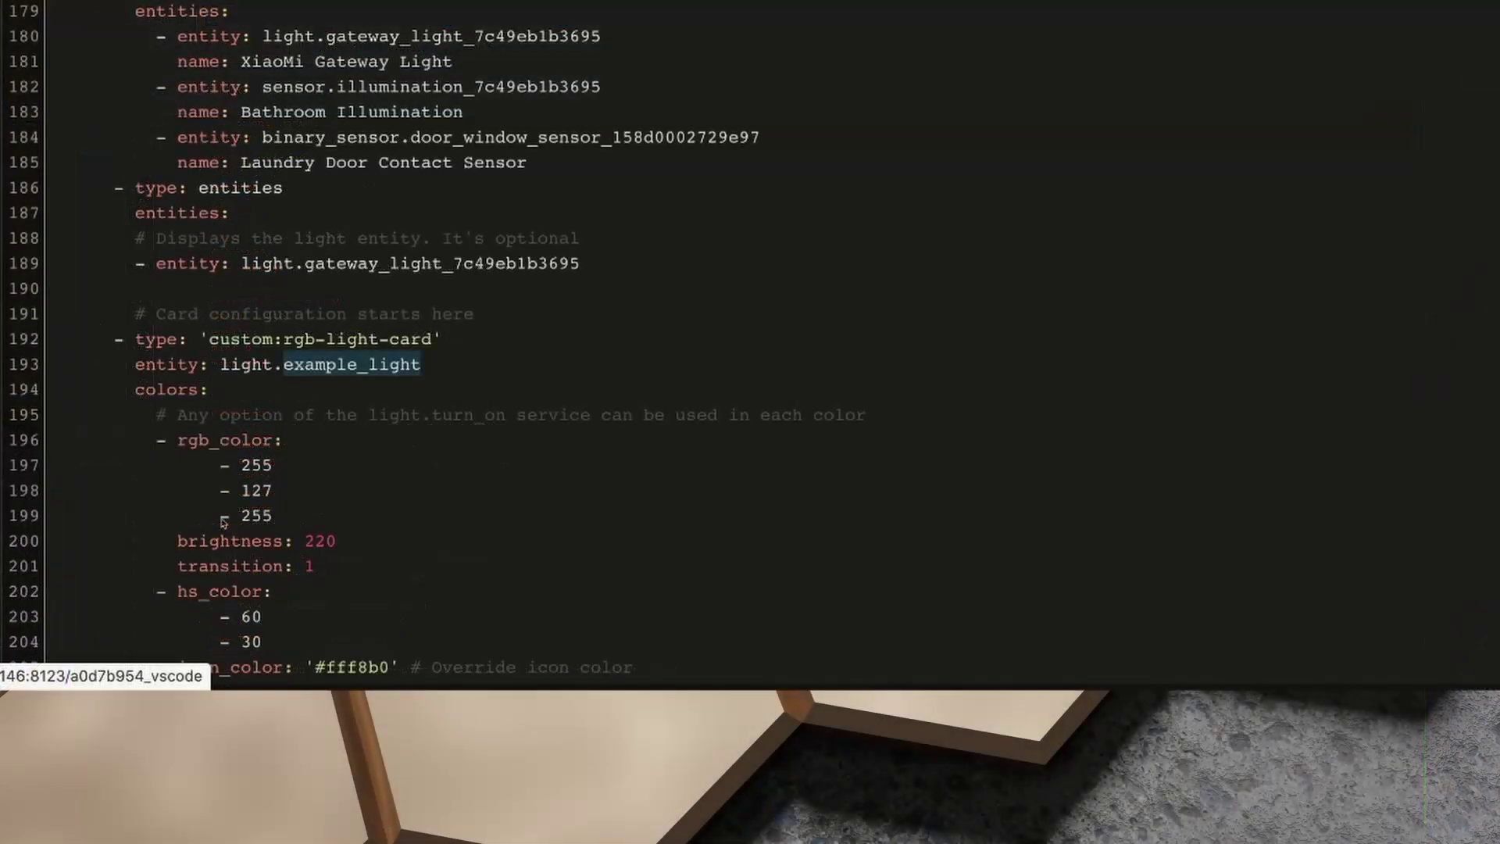
left_click(422, 342)
left_click_drag(422, 365, 220, 365)
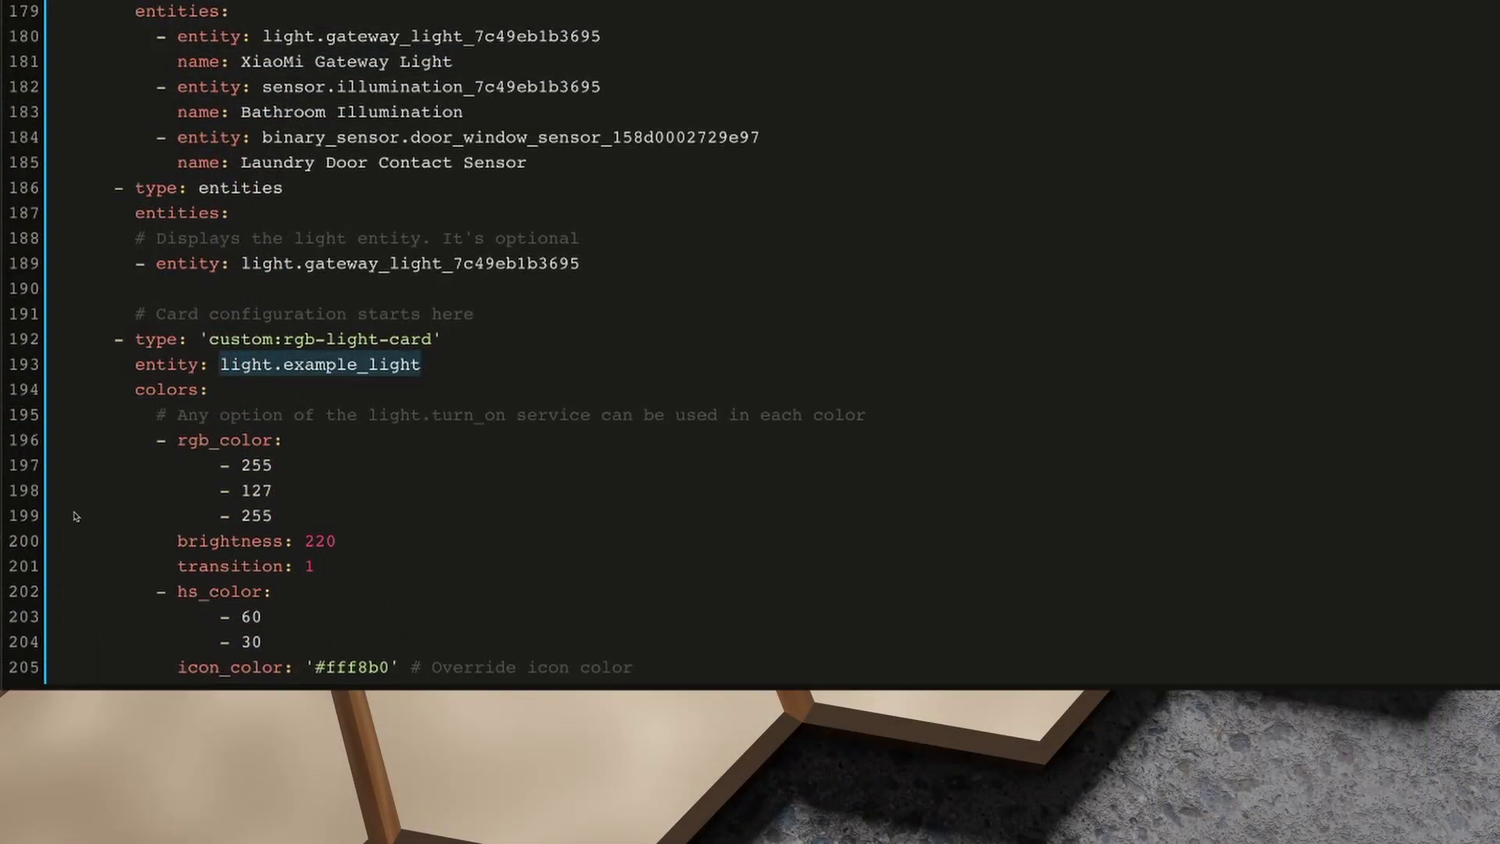
key("super+v")
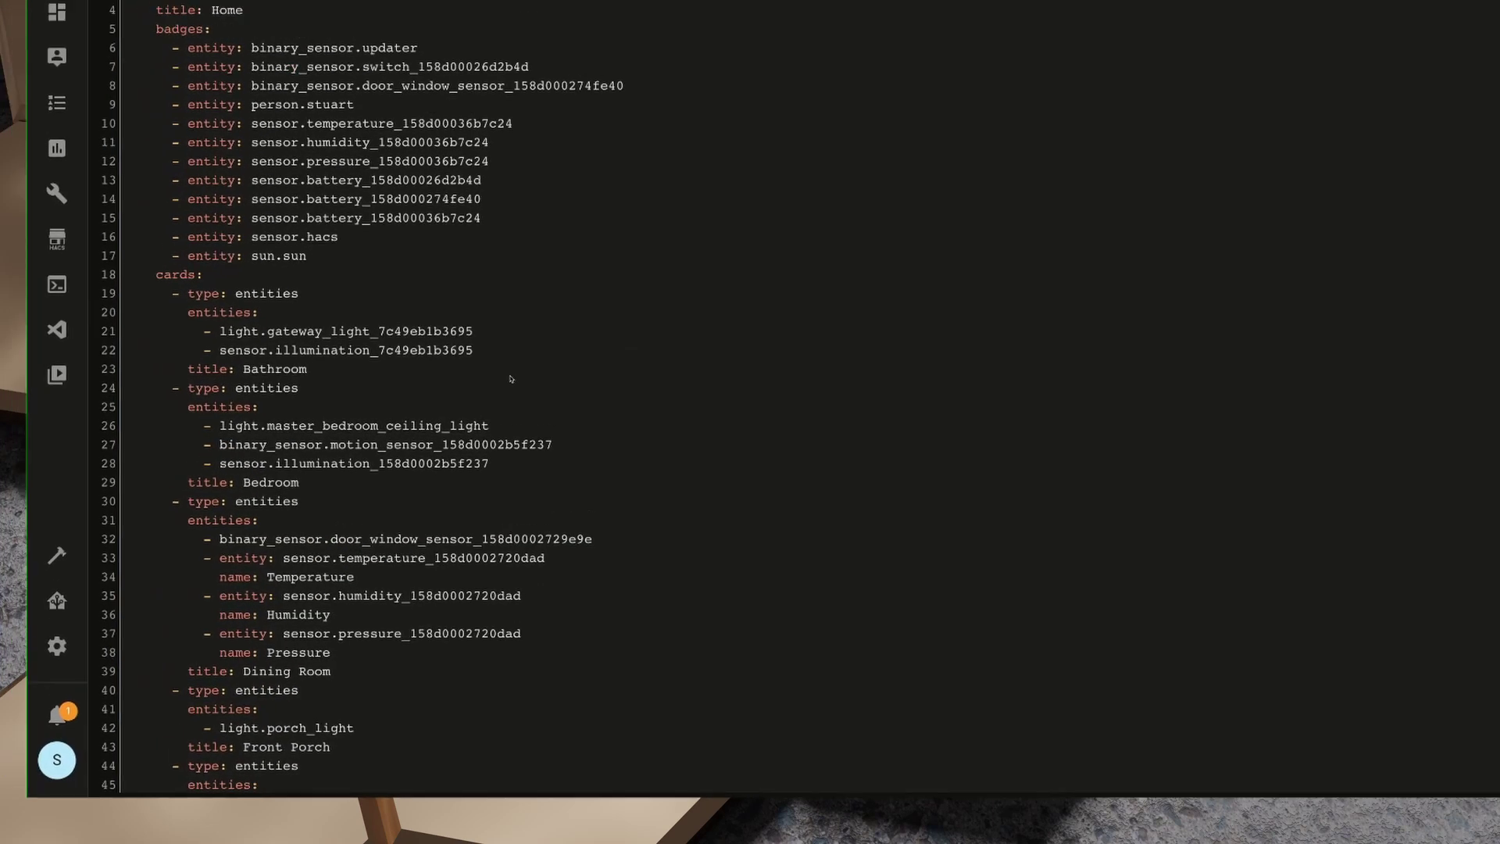
scroll(368, 644, "down", 20)
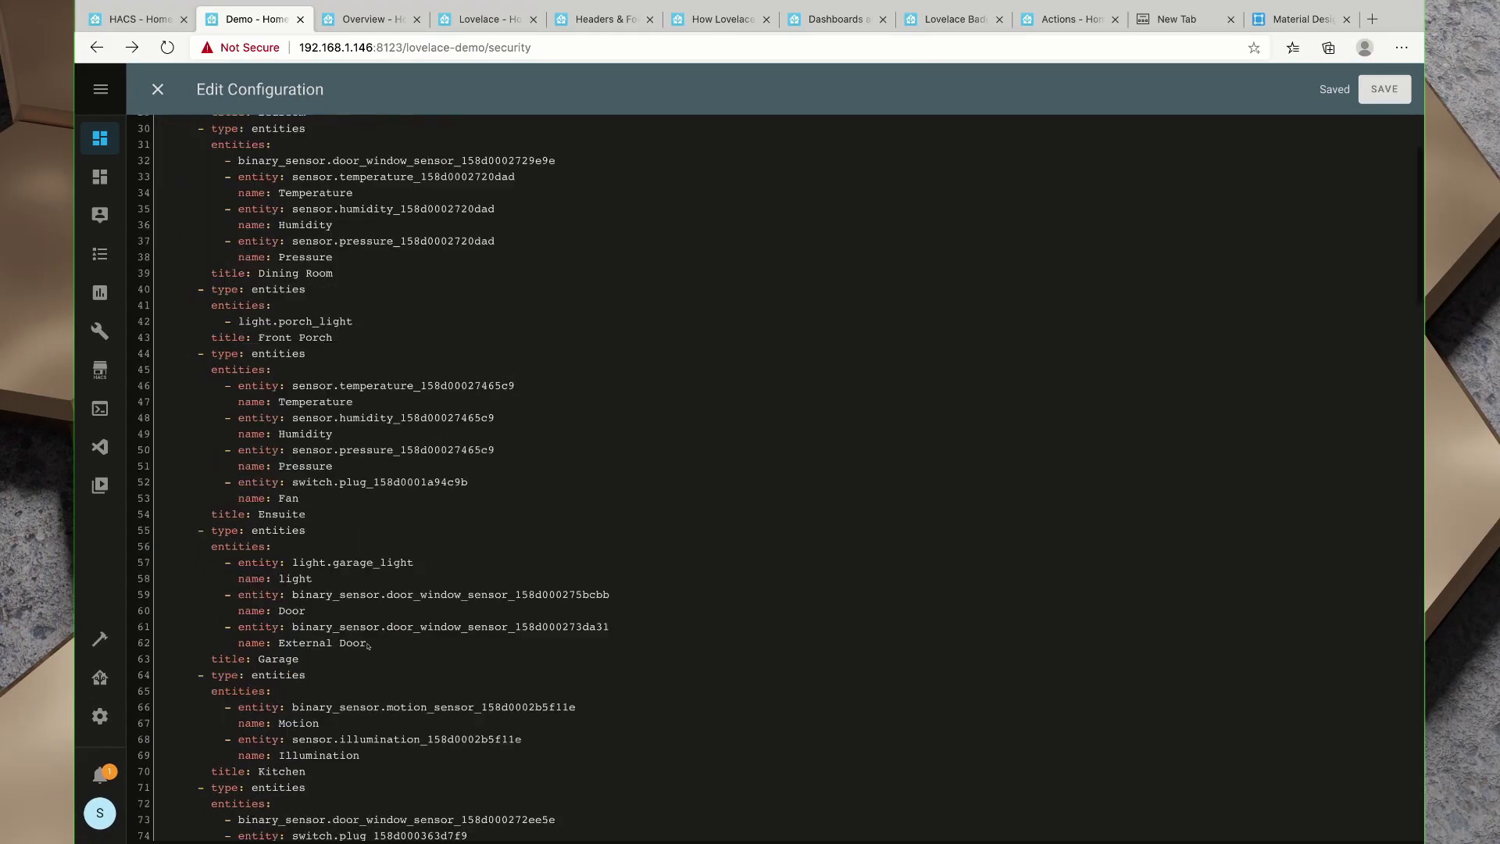